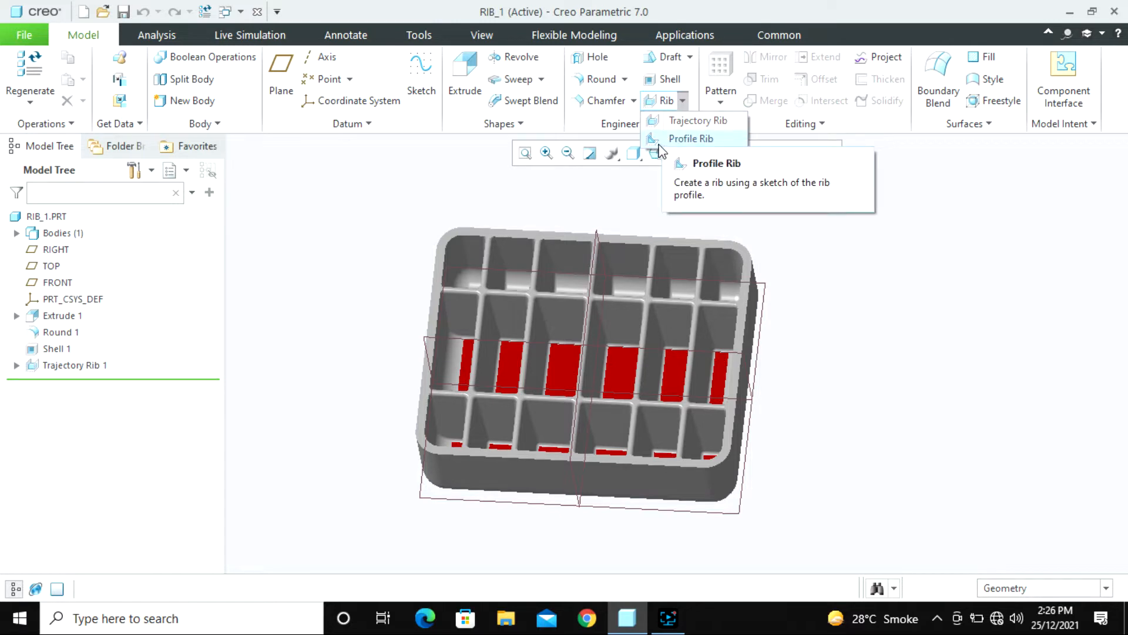
- Roll the model history back to just before Trajectory Rib 1 so new features are inserted after Shell 1
left_click(386, 247)
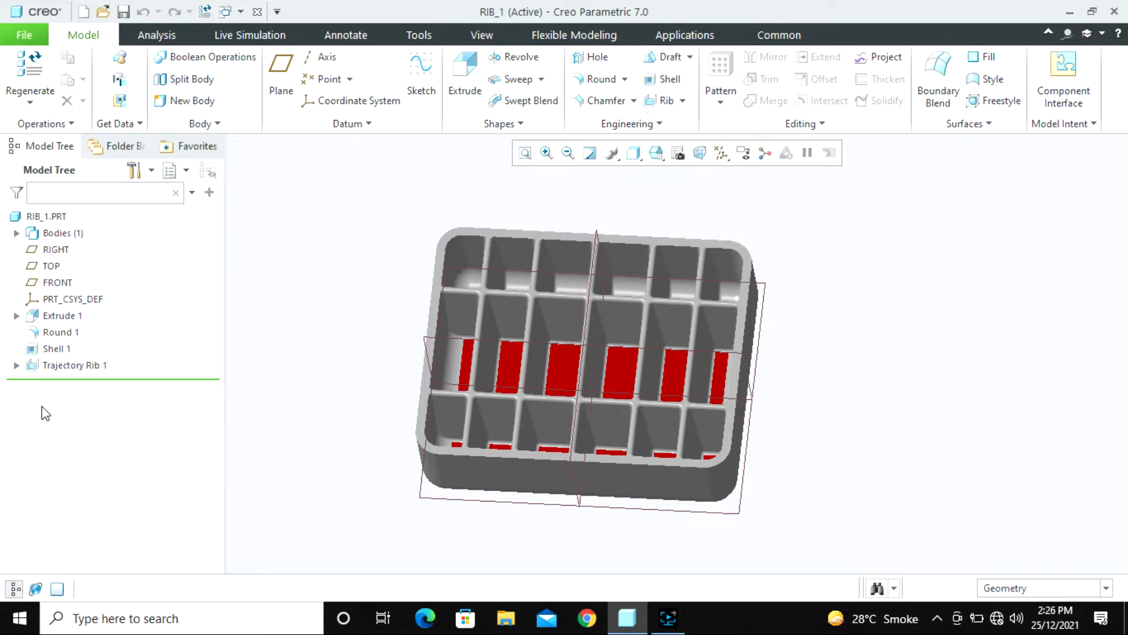
mouse_move(110, 382)
left_mouse_down()
mouse_move(126, 341)
mouse_move(121, 353)
mouse_move(149, 358)
left_mouse_up()
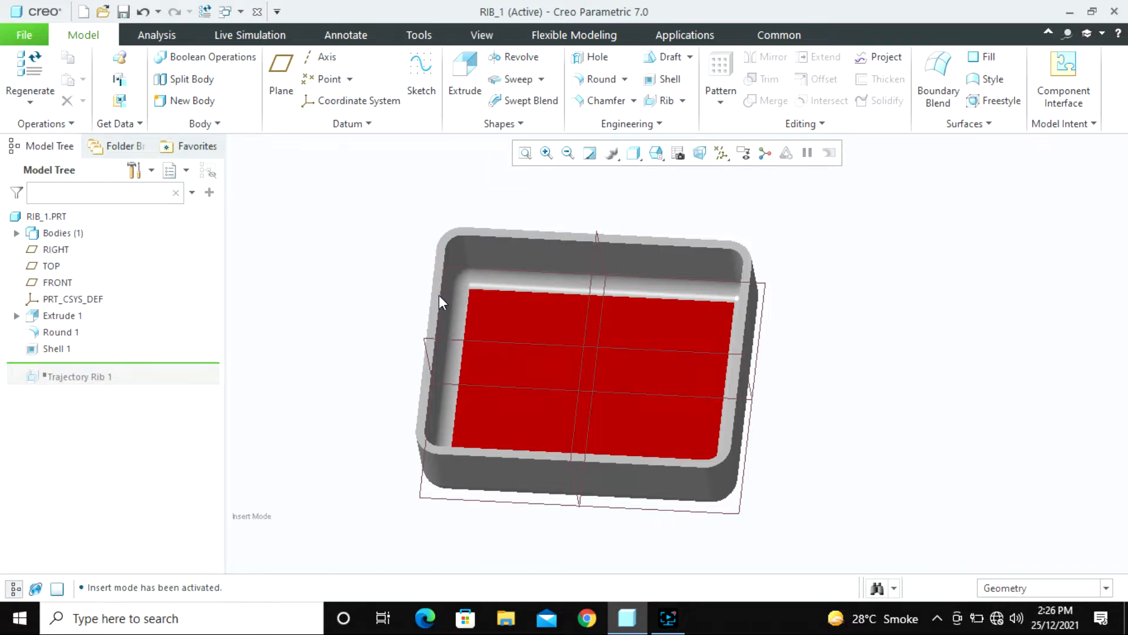
middle_click_drag(441, 297, 882, 441)
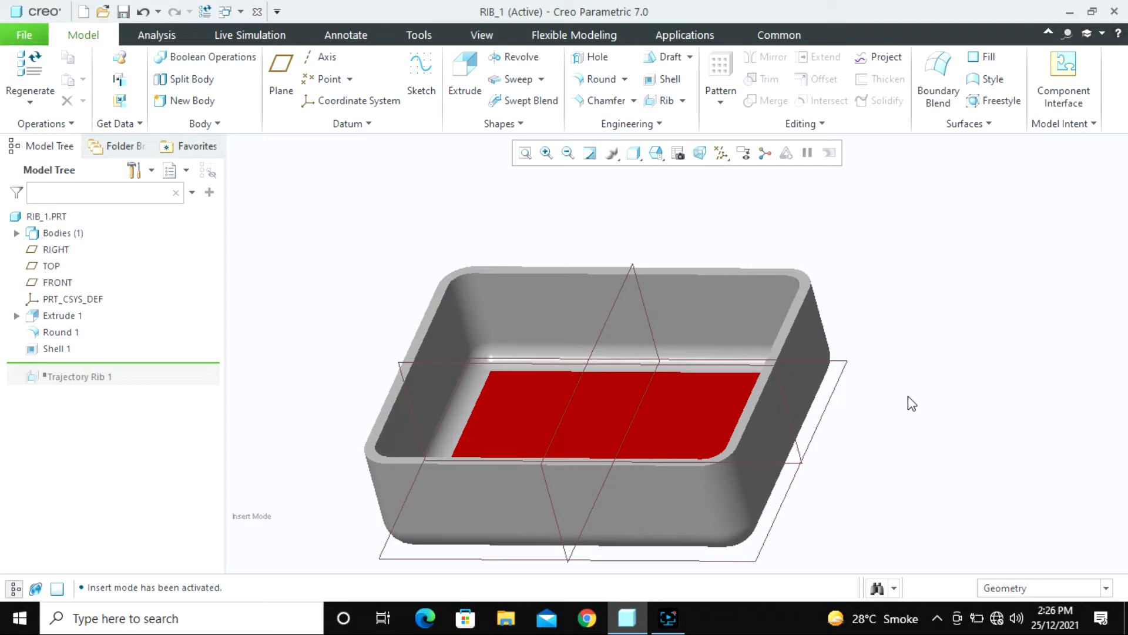
scroll(911, 403, "down", 2)
scroll(884, 328, "up", 1)
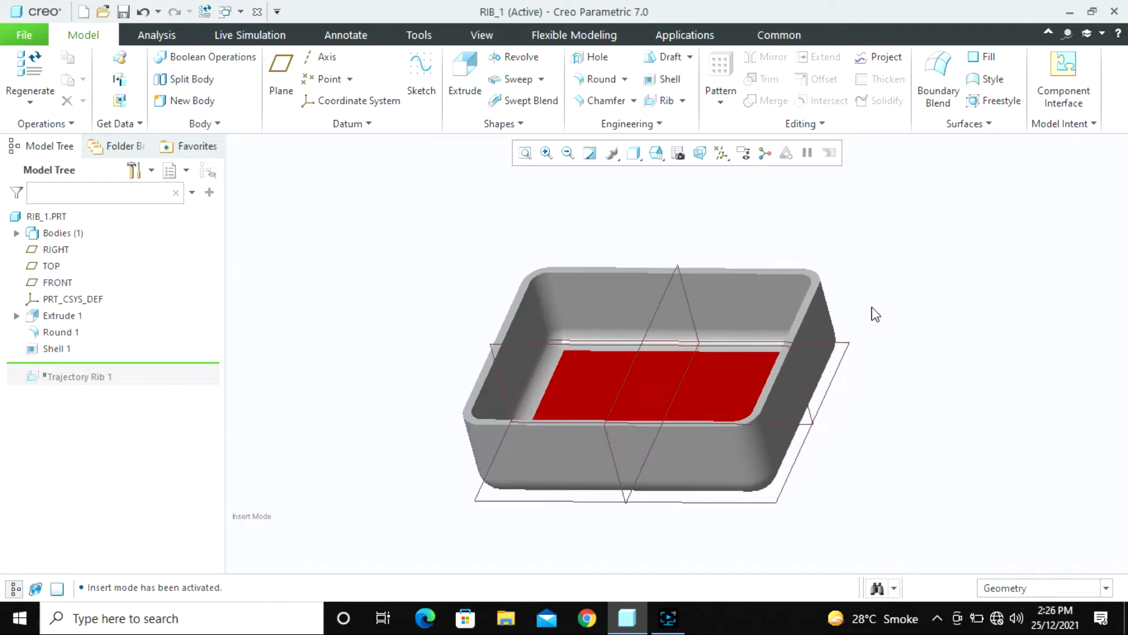
scroll(864, 300, "up", 4)
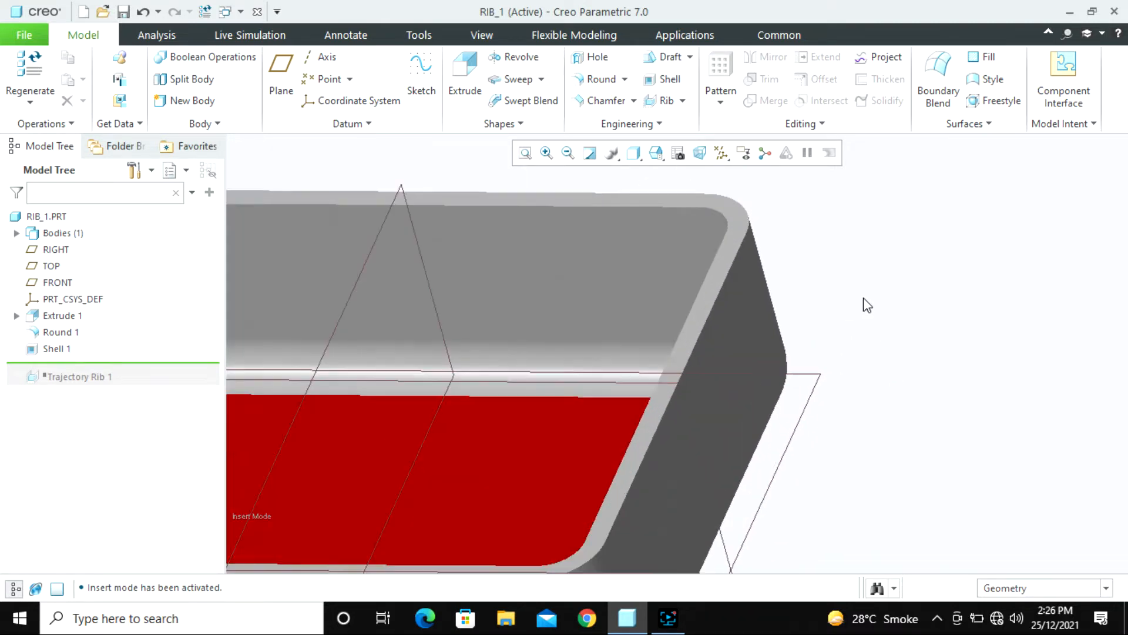
left_click(725, 253)
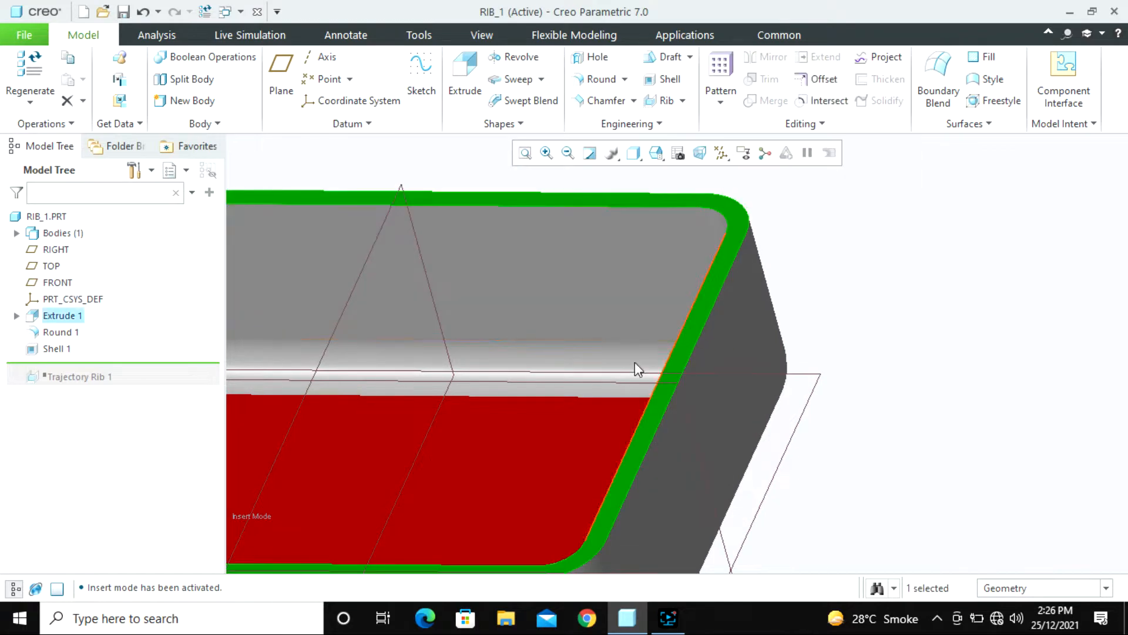
scroll(633, 343, "down", 2)
left_click(856, 261)
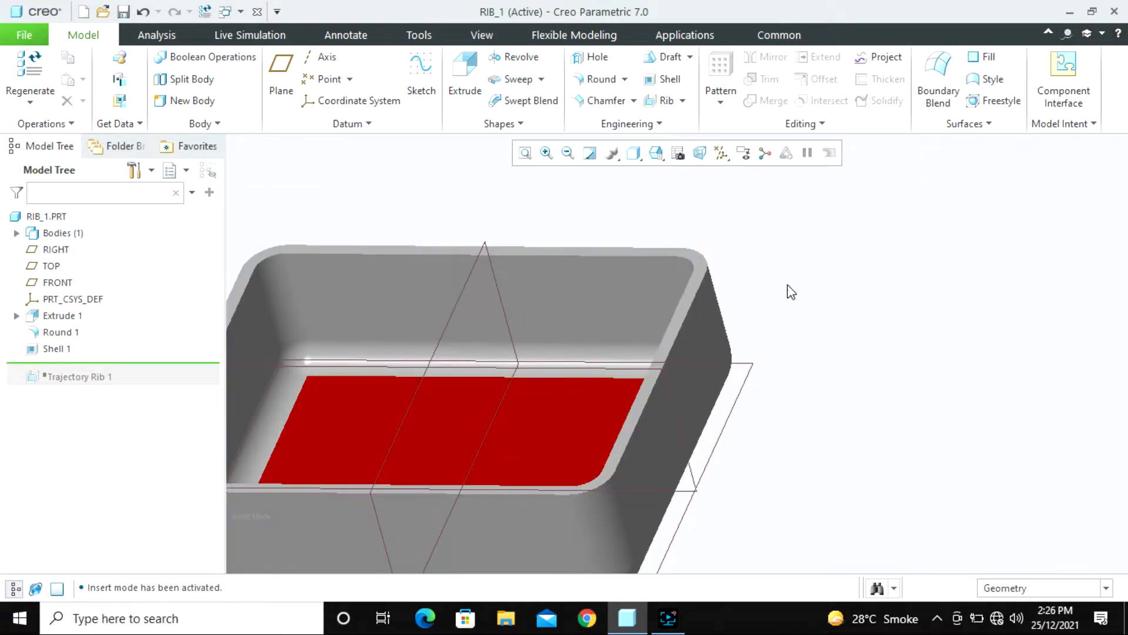
scroll(624, 317, "down", 1)
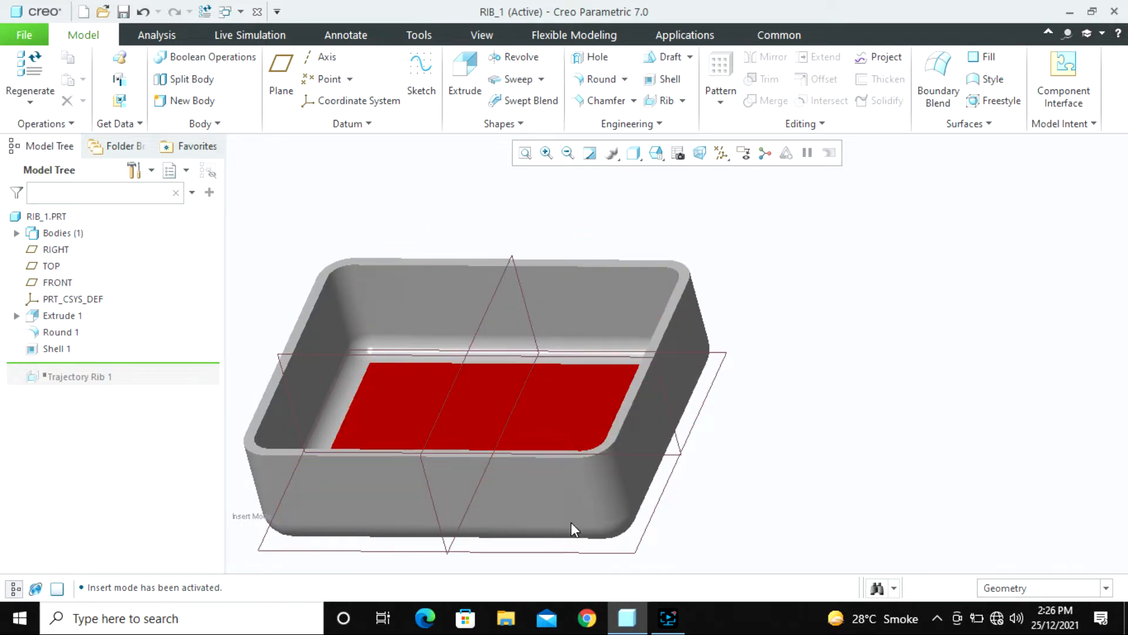
- Create a datum plane offset 20 from the tray's top rim surface, down into the tray
left_click(281, 79)
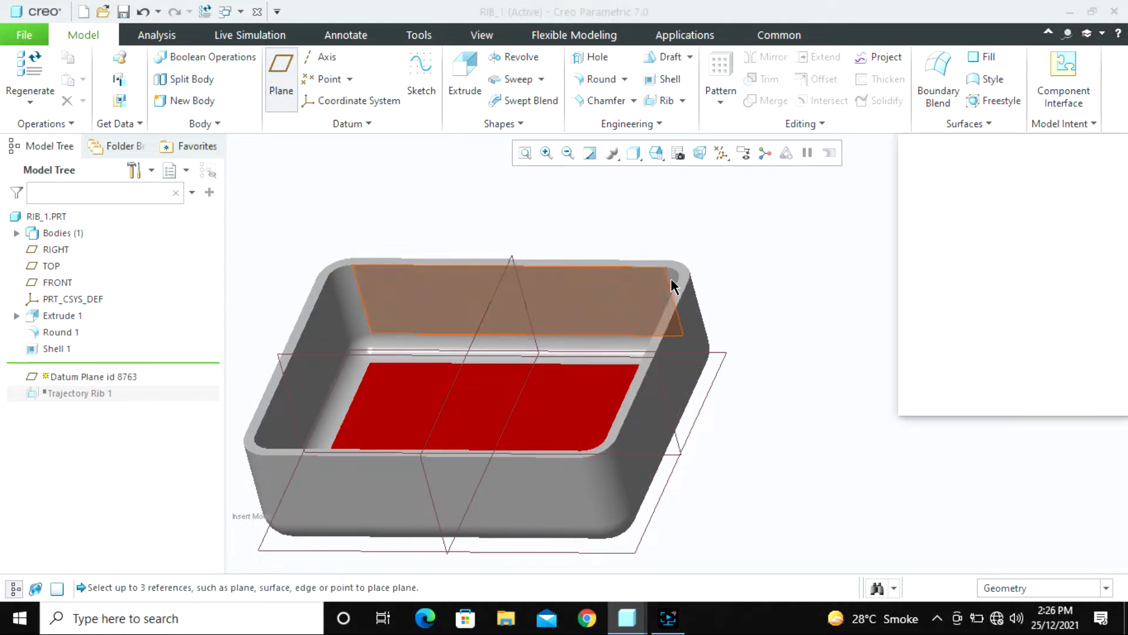
scroll(658, 293, "up", 2)
scroll(653, 344, "down", 2)
left_click(675, 345)
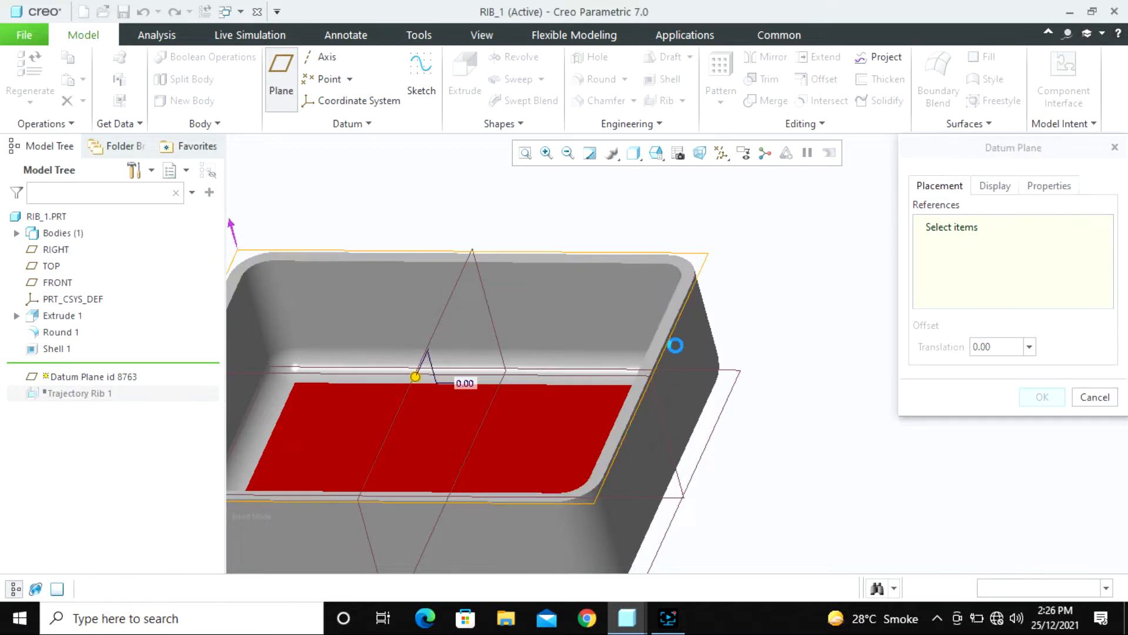
scroll(674, 345, "down", 1)
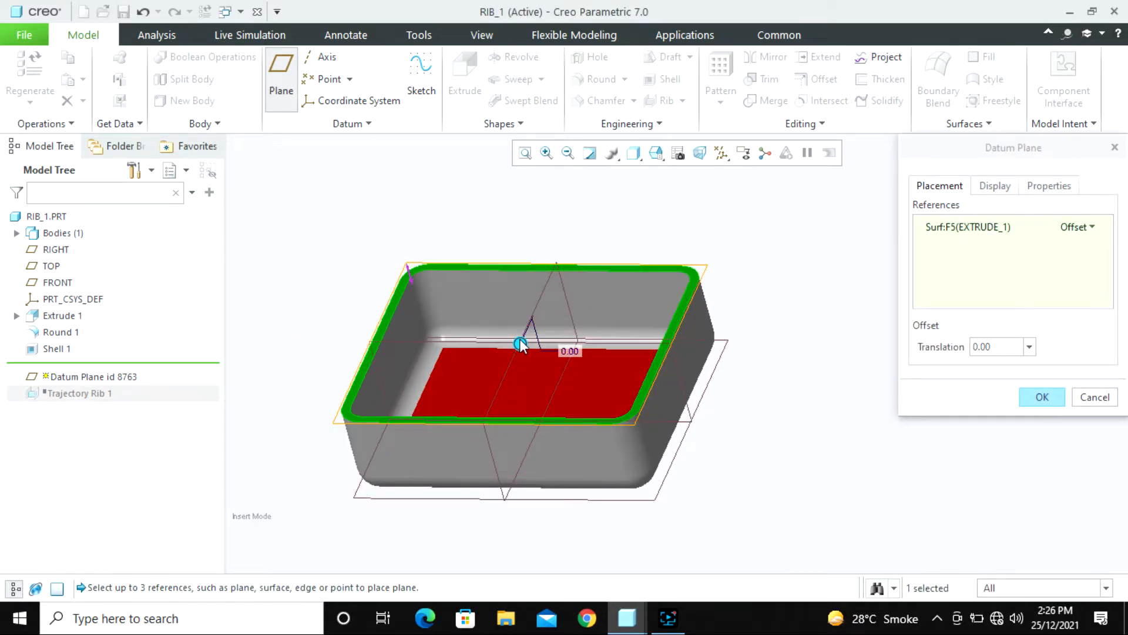
left_click_drag(520, 343, 526, 362)
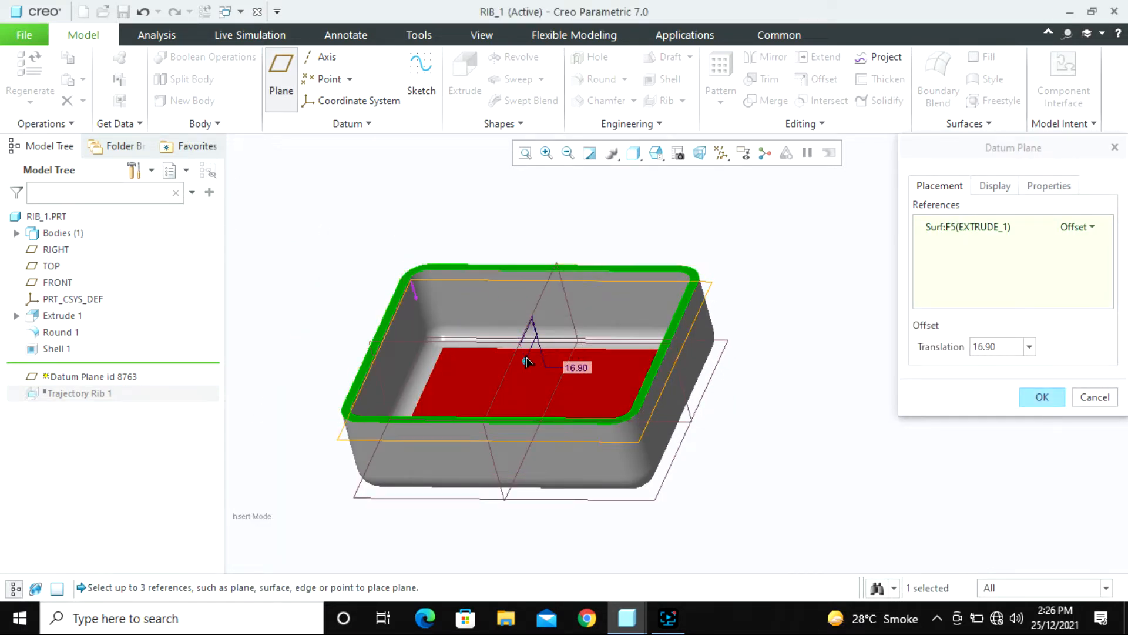
double_click(1008, 344)
type("20")
key("Return")
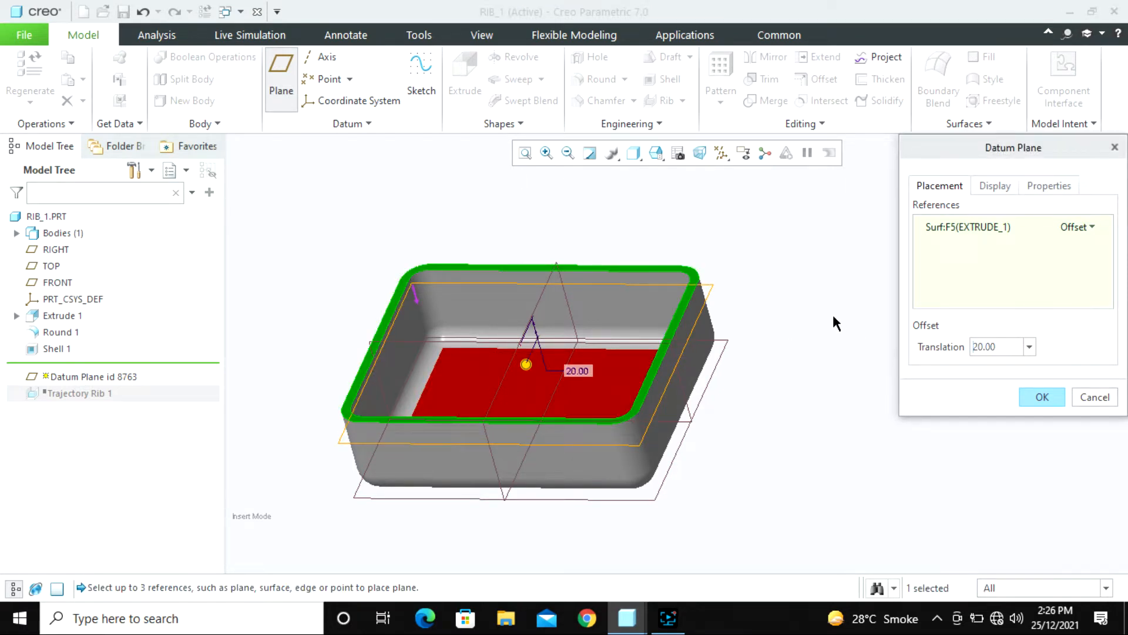
left_click(1042, 399)
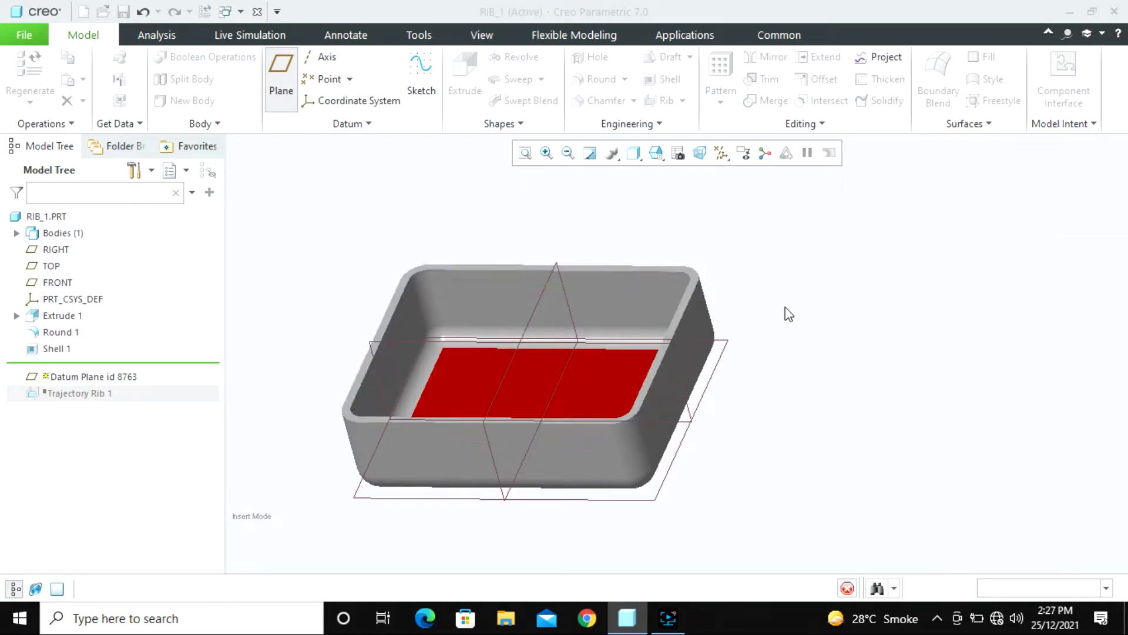
left_click(715, 295)
left_click(807, 334)
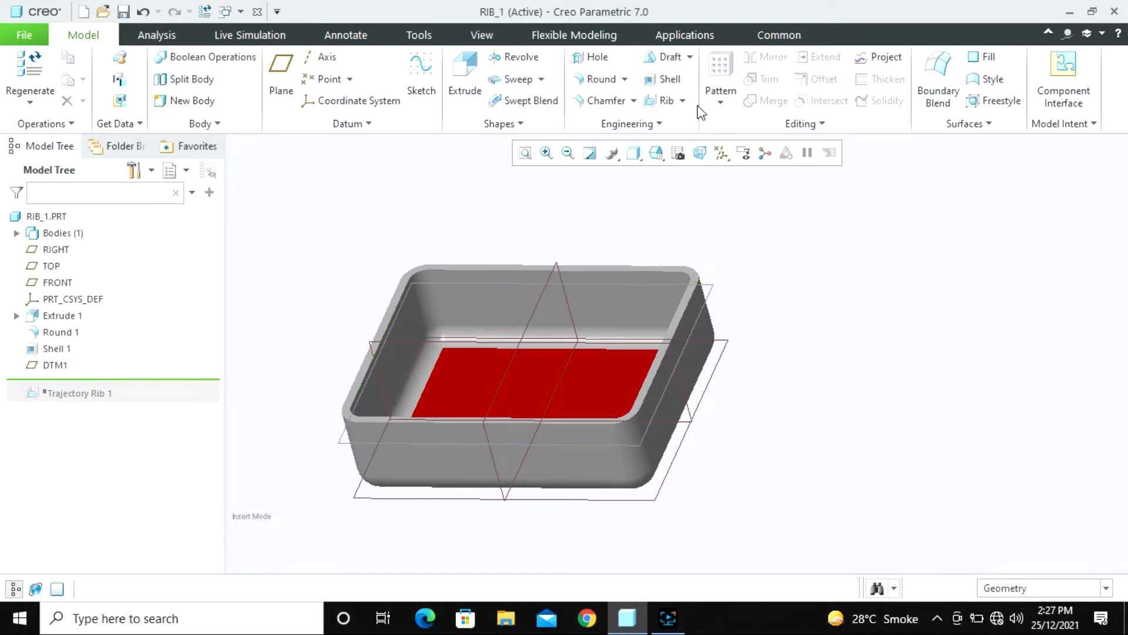
- Start a Trajectory Rib sketch on DTM1 and flip the sketch view direction to look into the tray's open side
left_click(665, 105)
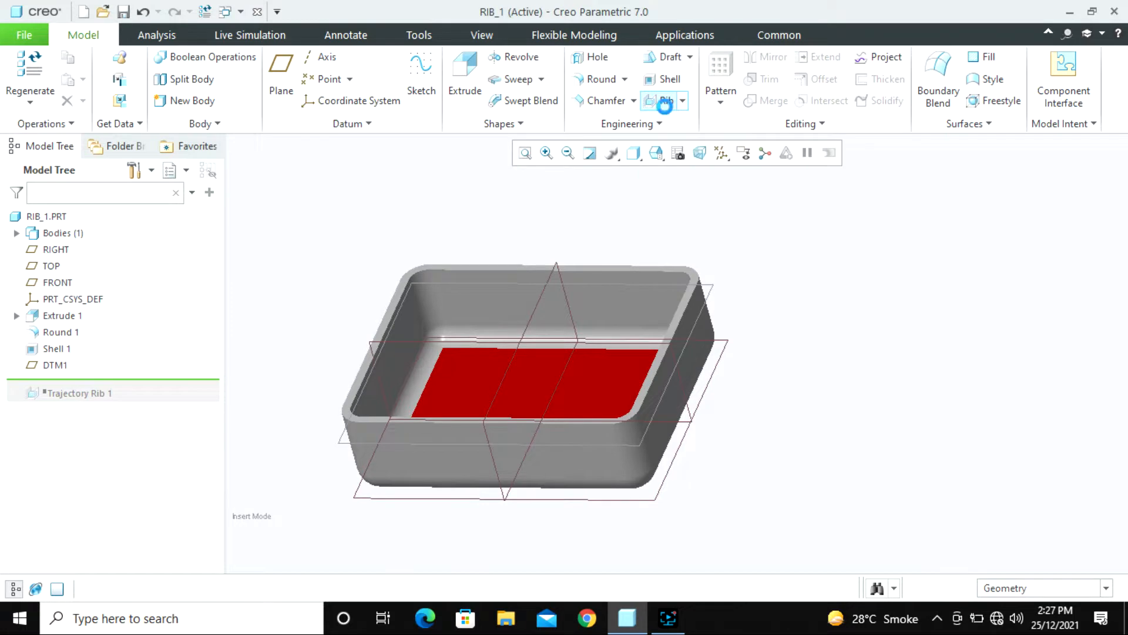
left_click(713, 291)
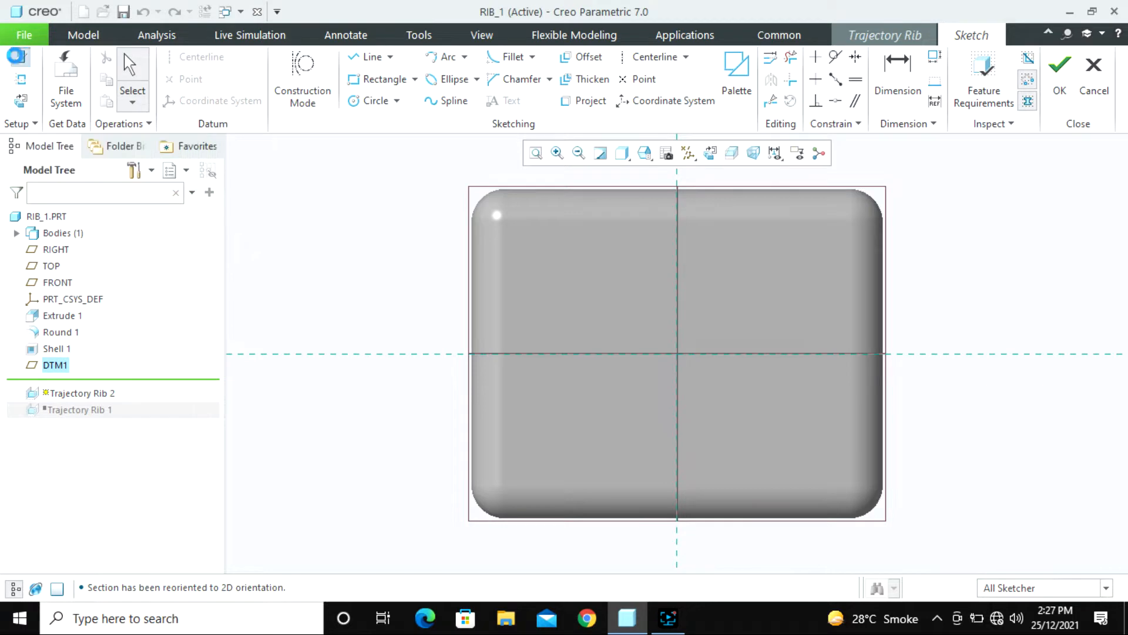
left_click(20, 59)
left_click(991, 233)
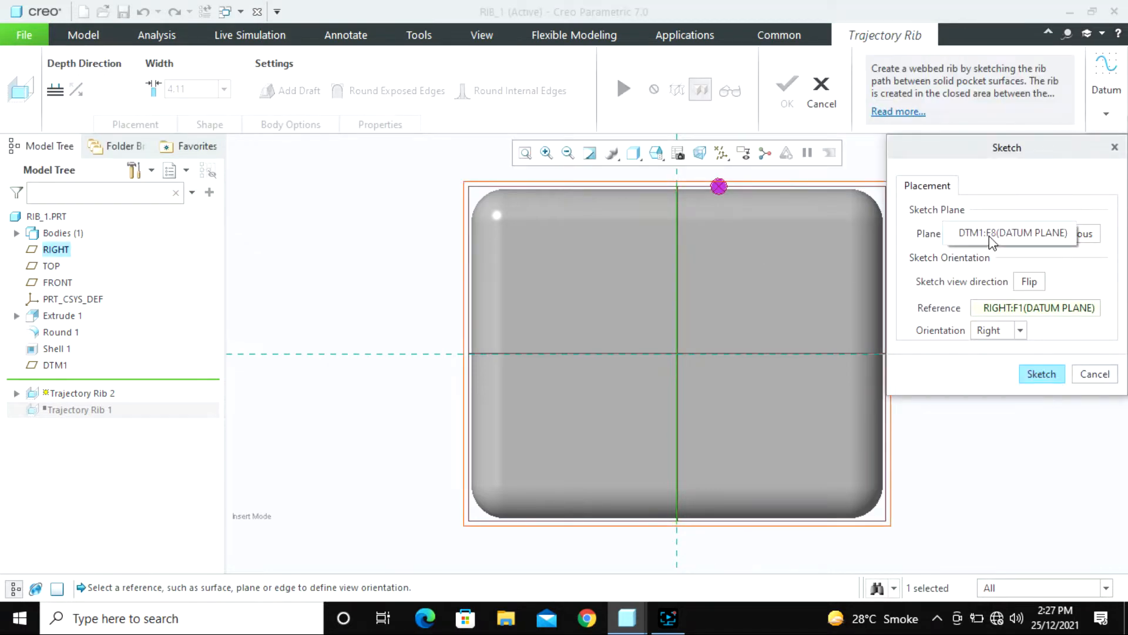
left_click(1026, 283)
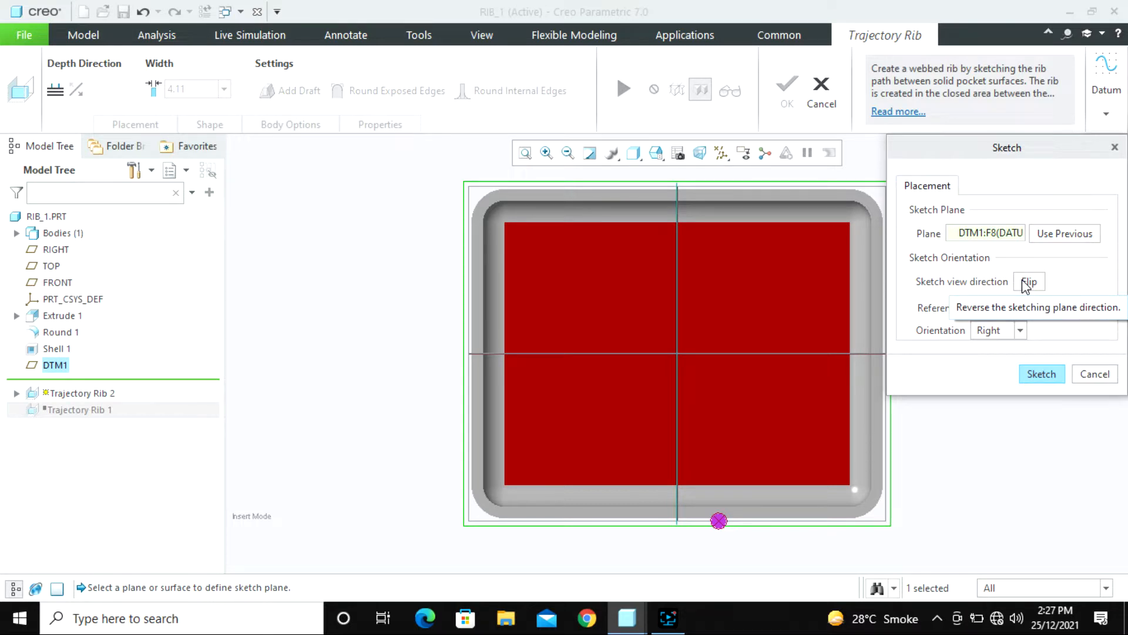
- Try the Left, Top and Bottom sketch orientations, returning to Right
left_click(1009, 338)
left_click(999, 373)
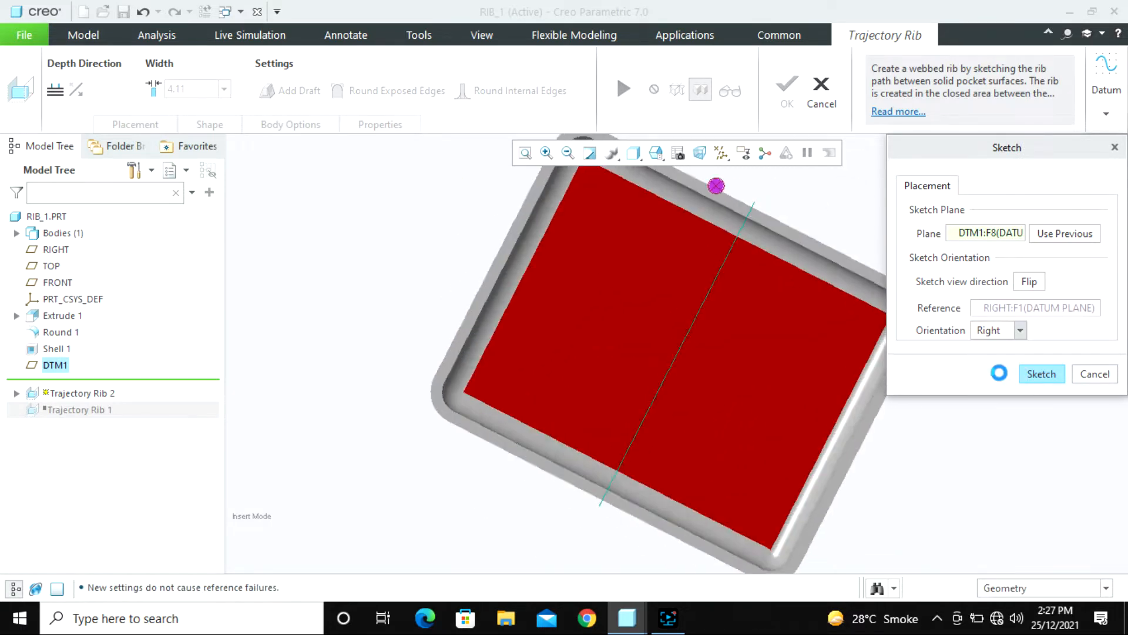
left_click(1002, 338)
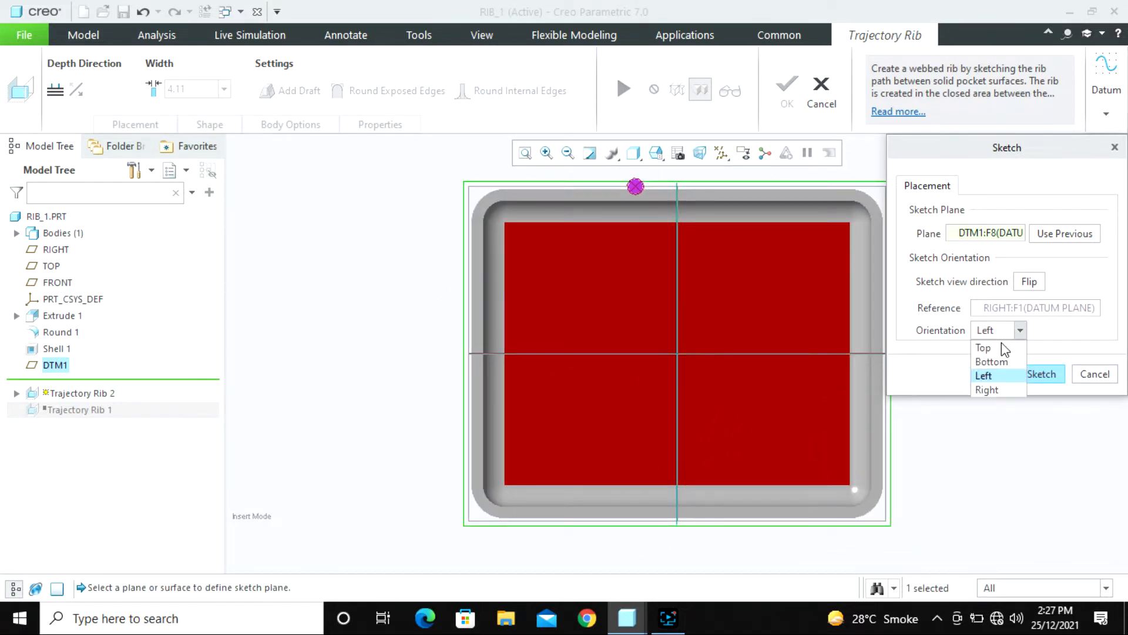
left_click(1002, 348)
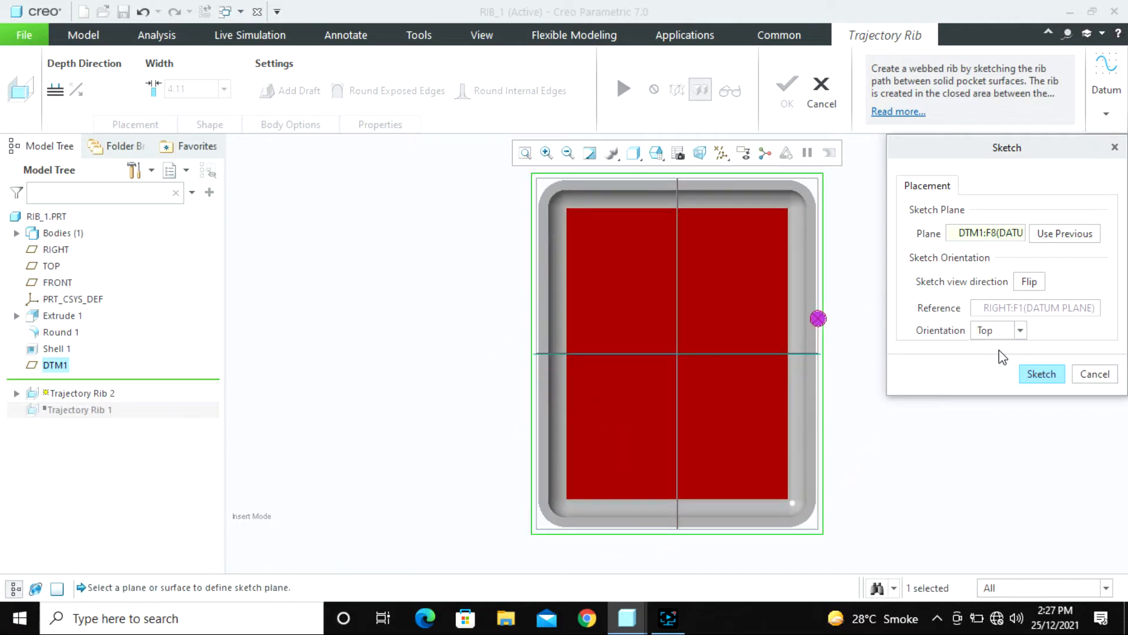
left_click(1002, 331)
left_click(992, 360)
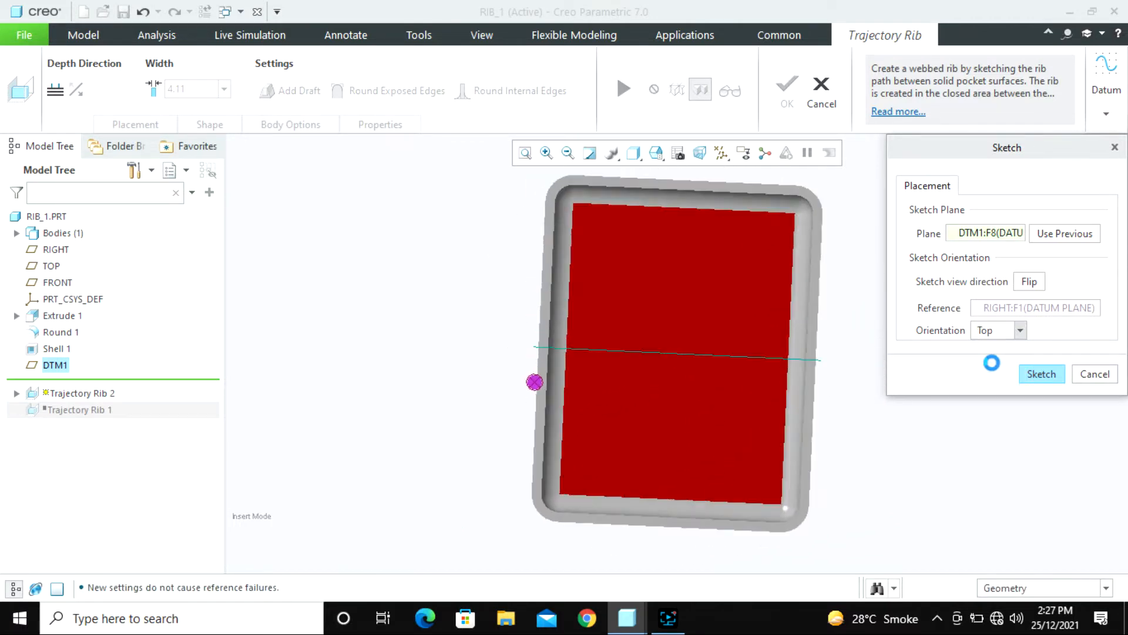
left_click(1002, 331)
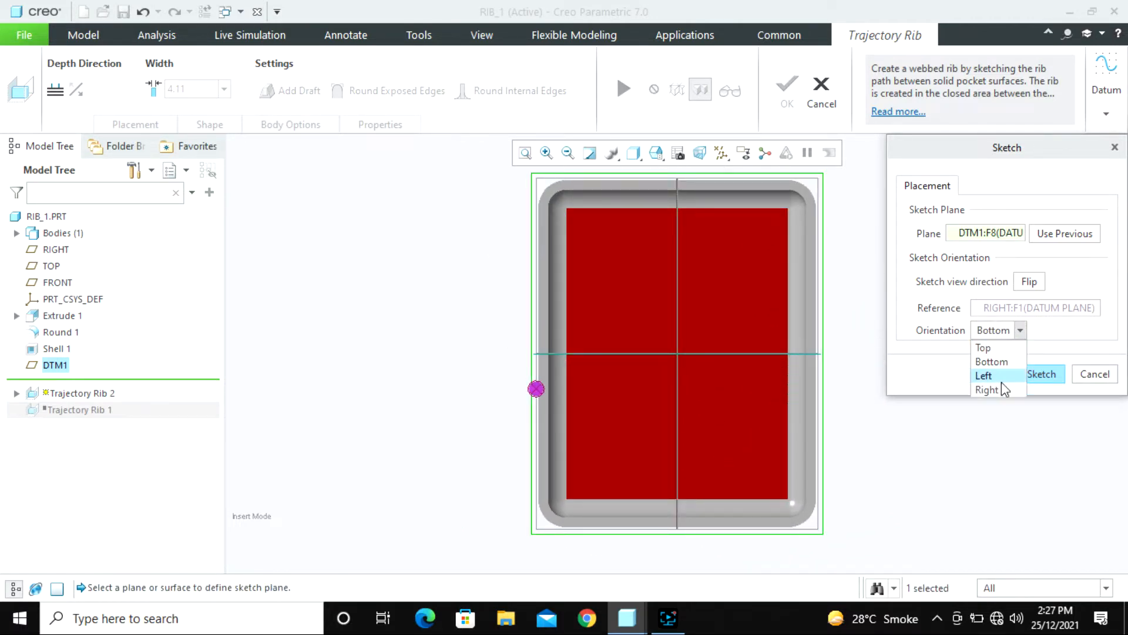
left_click(989, 389)
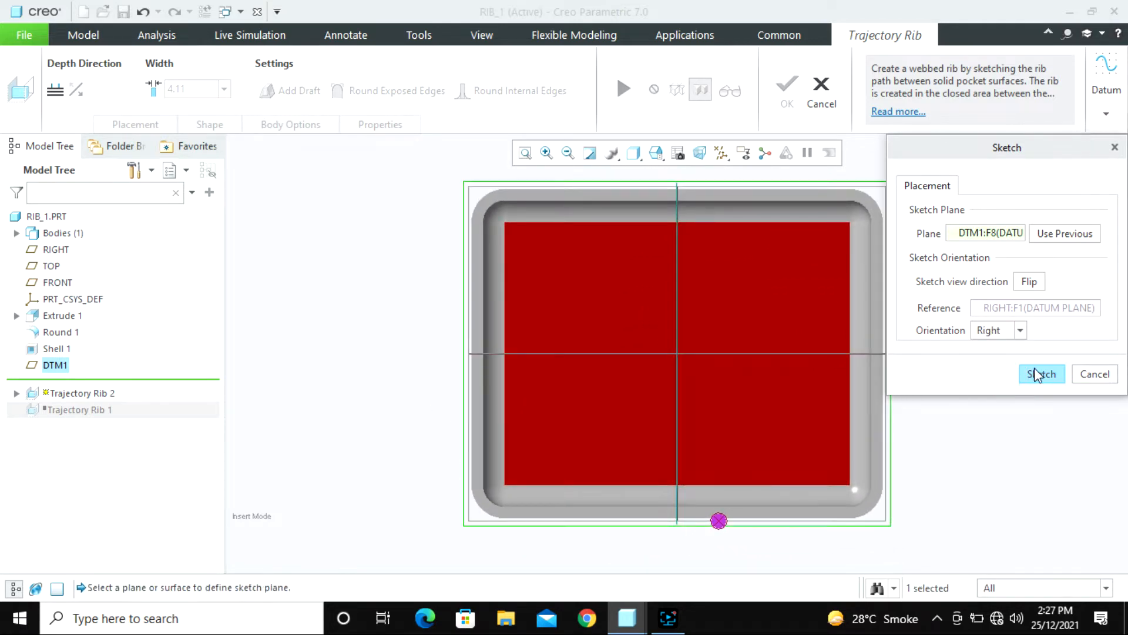
- Enter the rib sketch and add the upper inner shell wall as a sketch reference
left_click(1039, 374)
scroll(641, 263, "up", 3)
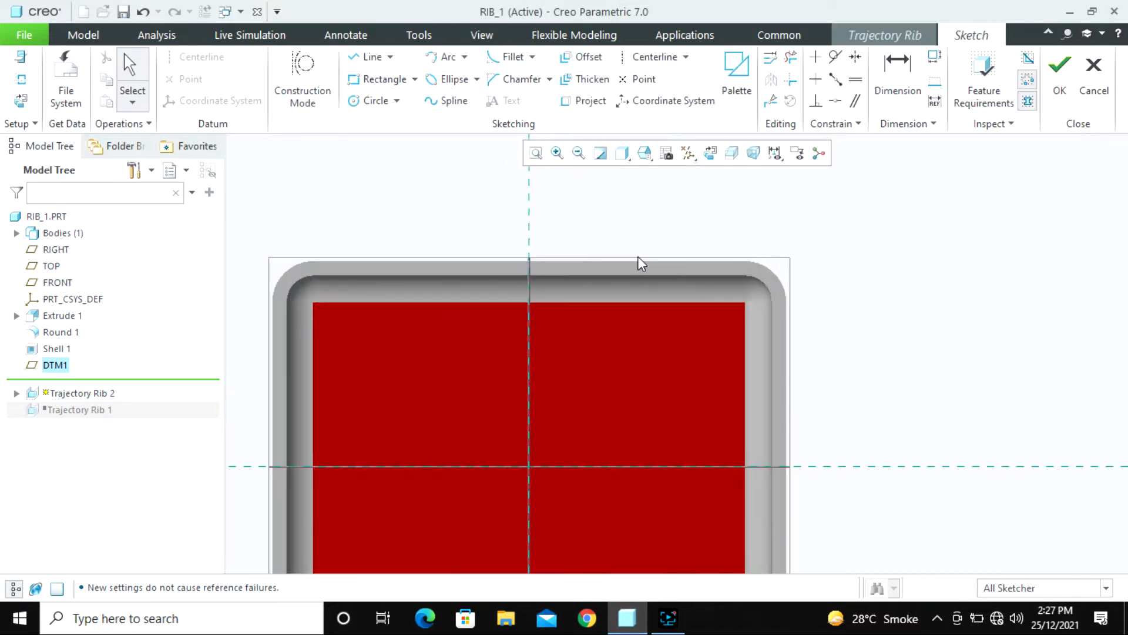
left_click(21, 81)
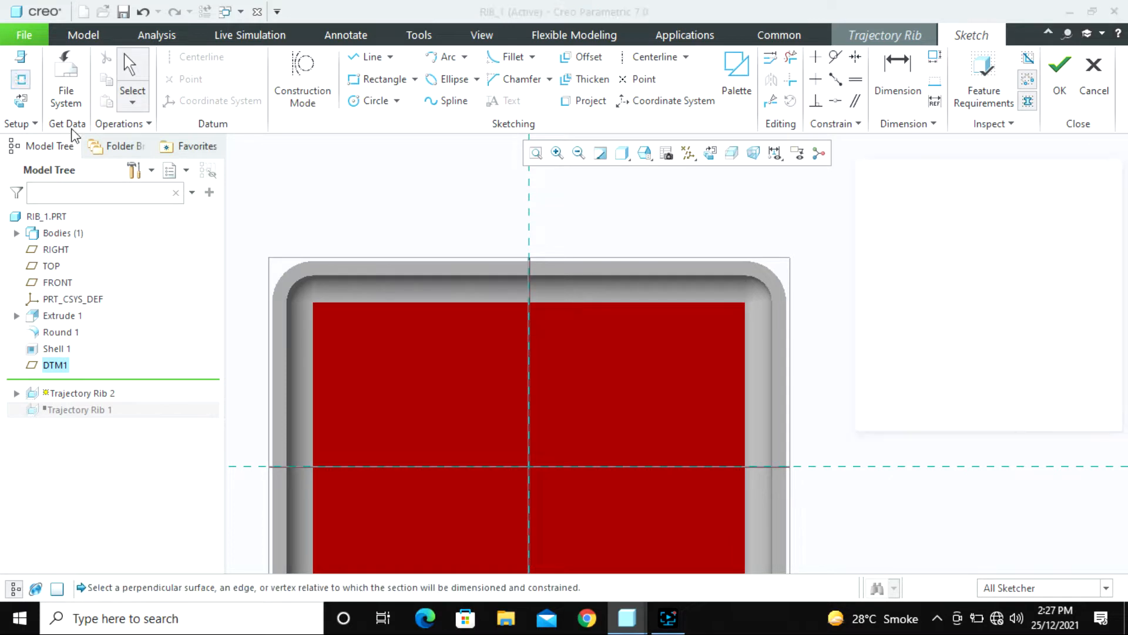
left_click(592, 284)
scroll(629, 188, "down", 2)
left_click(1088, 420)
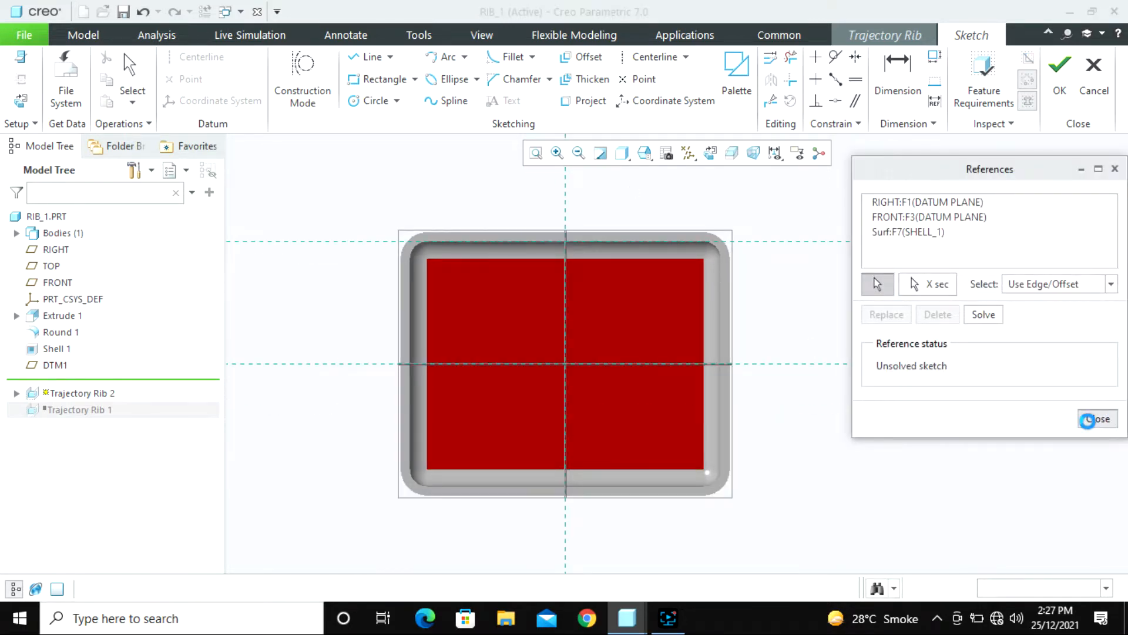
- Draw two vertical lines between the upper and lower inner walls, about 79 and 22 left of the vertical reference
left_click(369, 57)
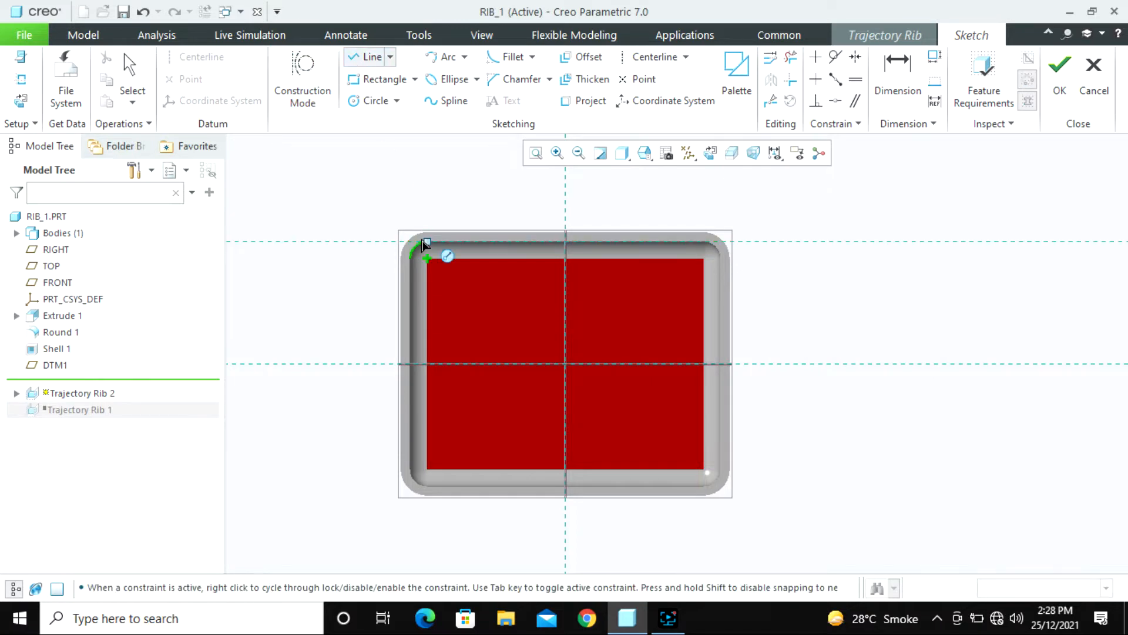
left_click(461, 242)
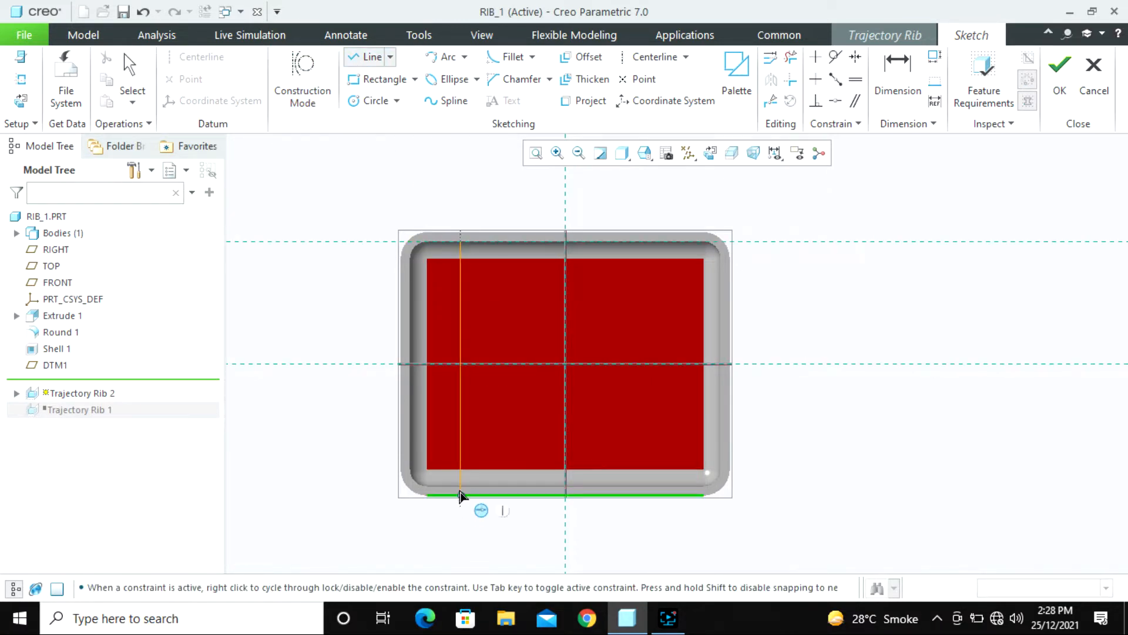
left_click(461, 486)
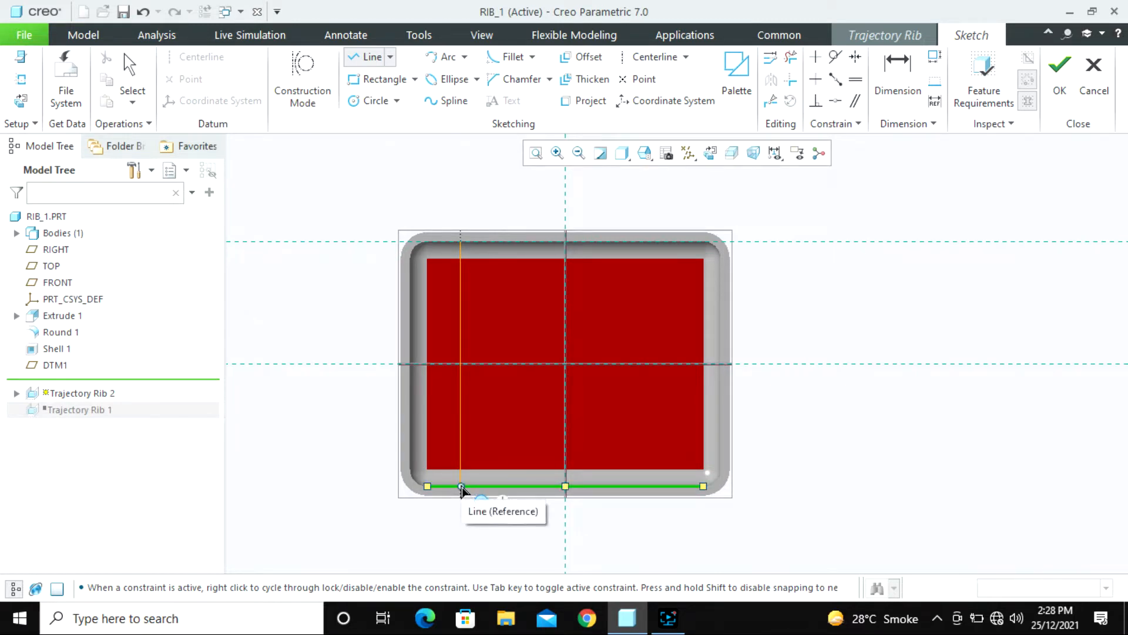
middle_click(462, 529)
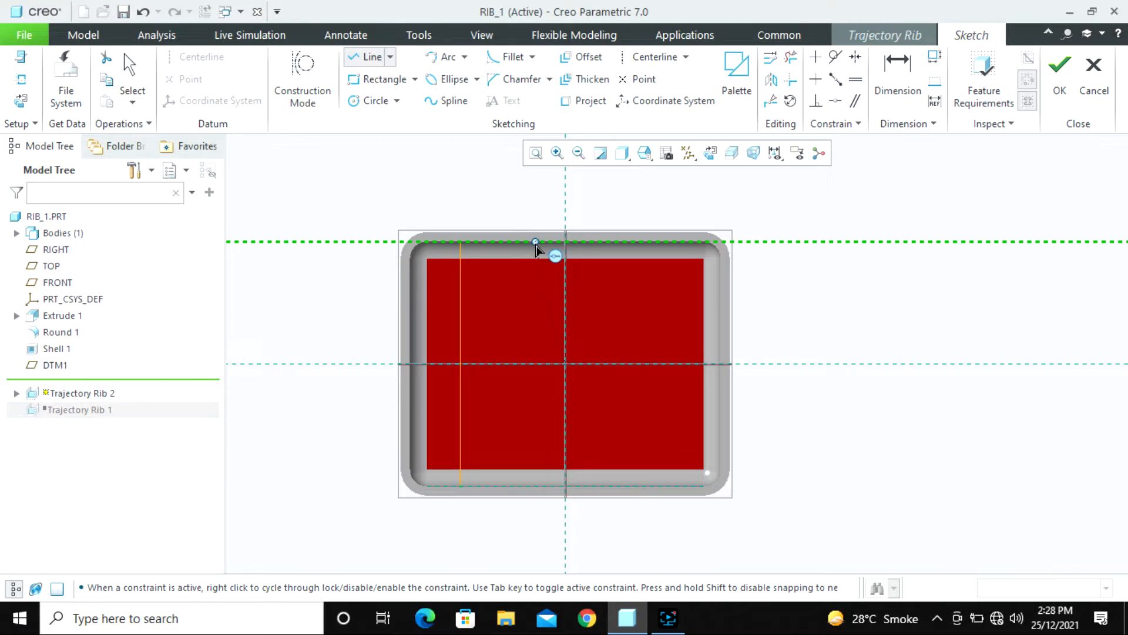
left_click(537, 242)
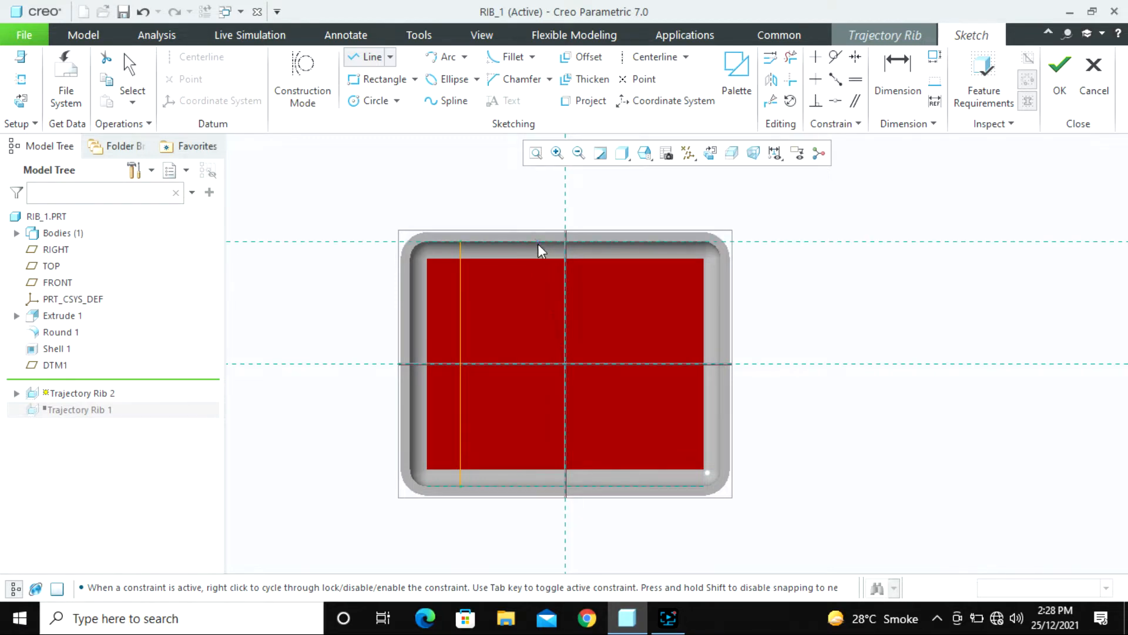
left_click(536, 487)
middle_click(529, 549)
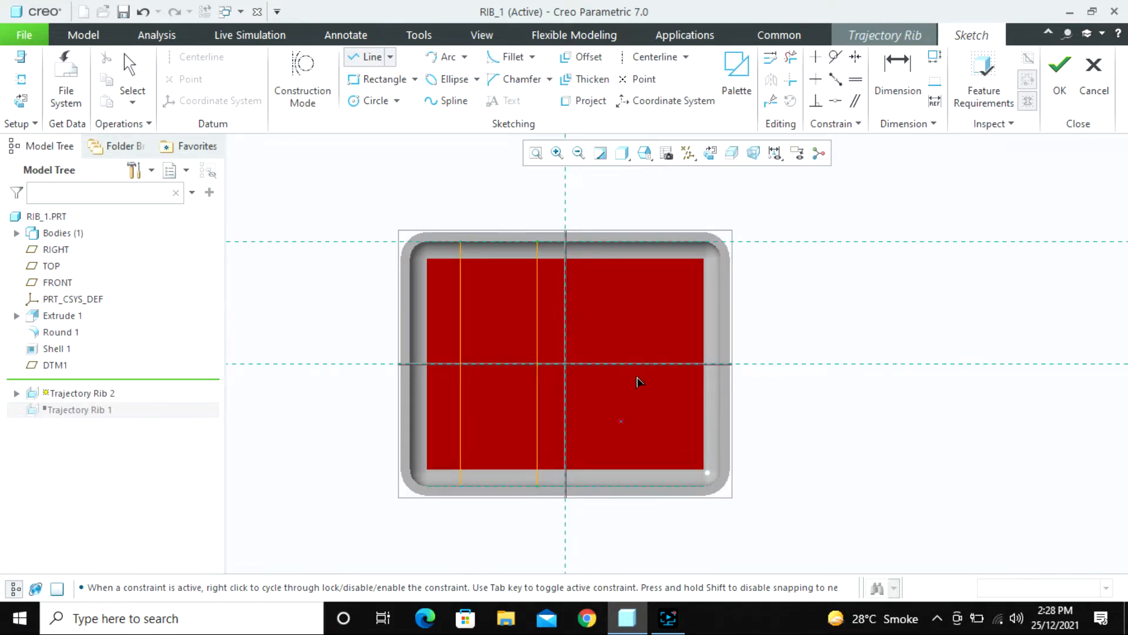
- Draw two vertical lines between the inner walls, one about 30 right of the vertical reference and another about 48 beyond it
left_click(605, 242)
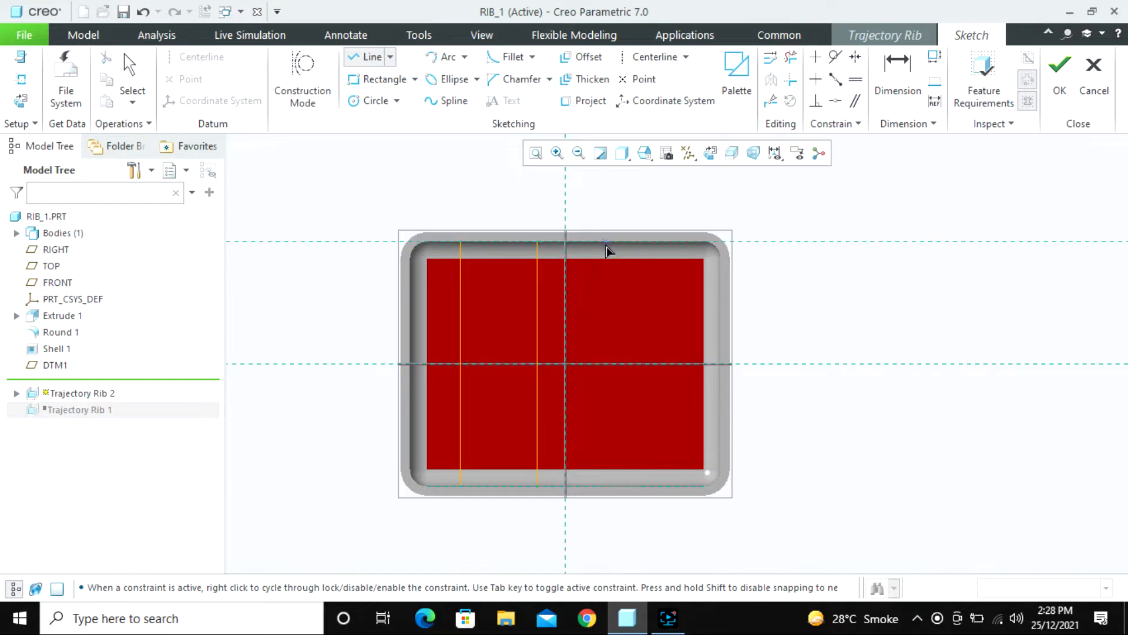
left_click(605, 487)
middle_click(650, 554)
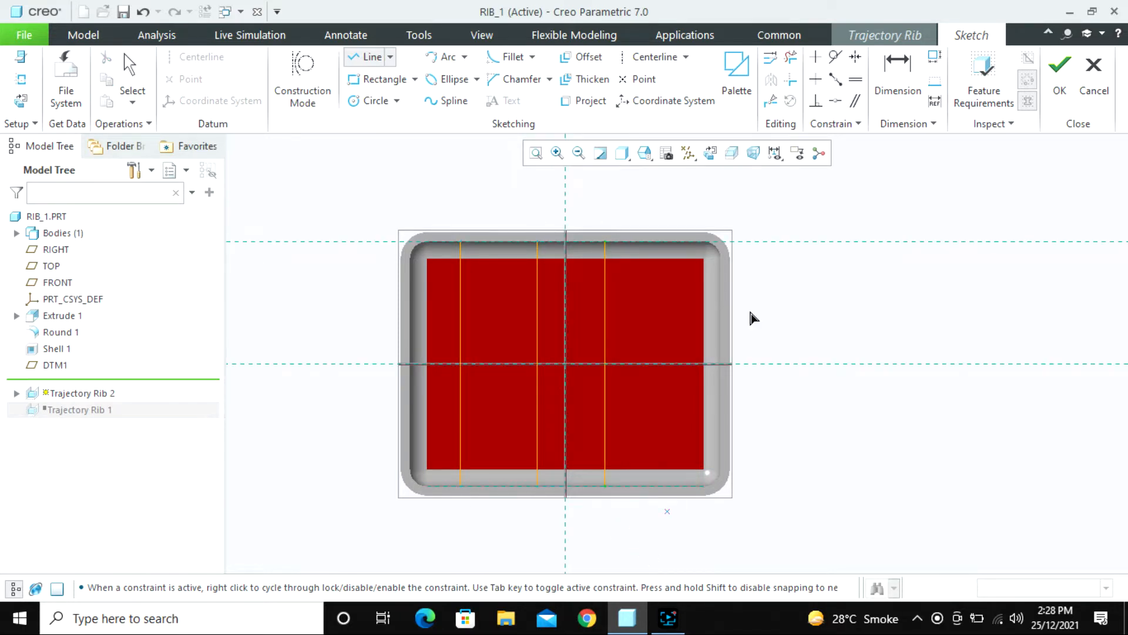
left_click(668, 242)
left_click(668, 486)
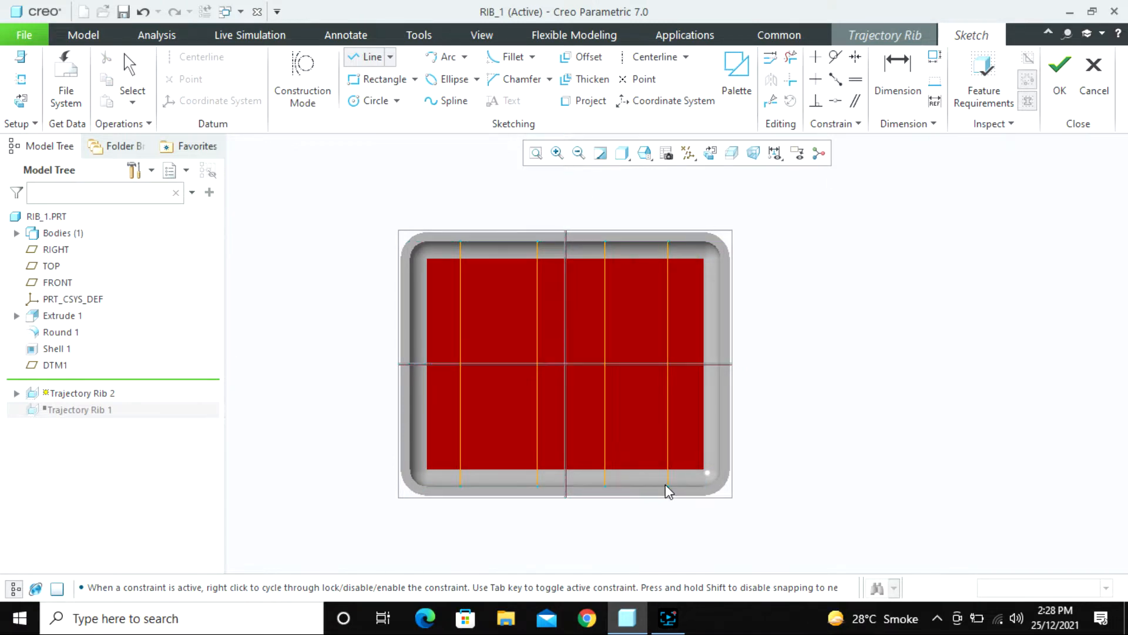
middle_click(624, 548)
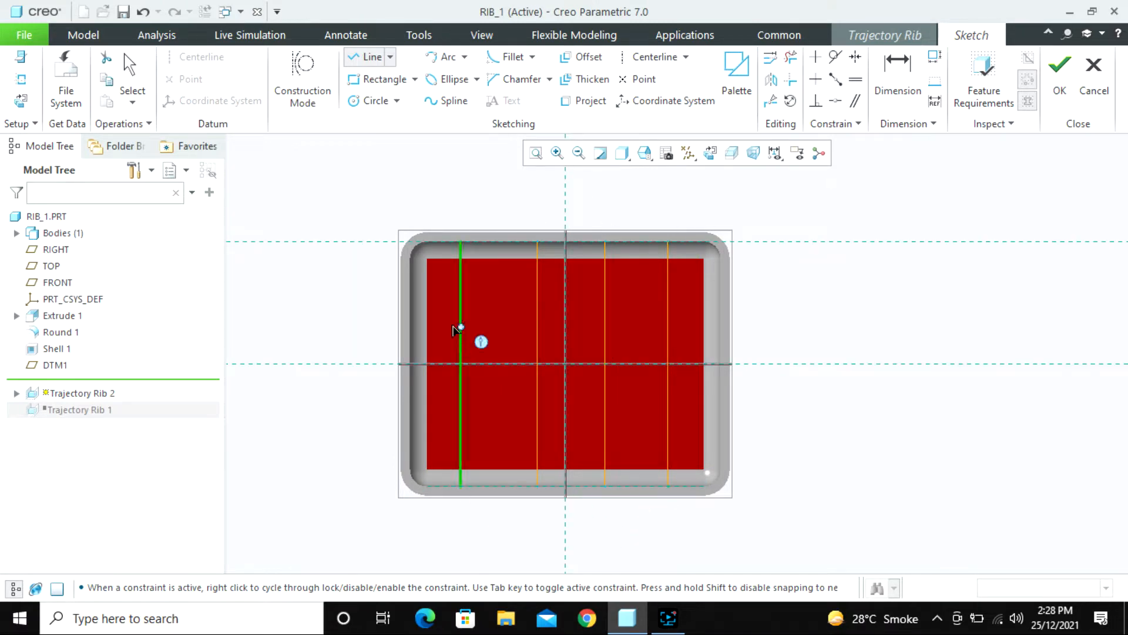
- Draw three horizontal lines between the side inner walls: one on the horizontal reference, one about 44 above and one about 46 below
left_click(413, 309)
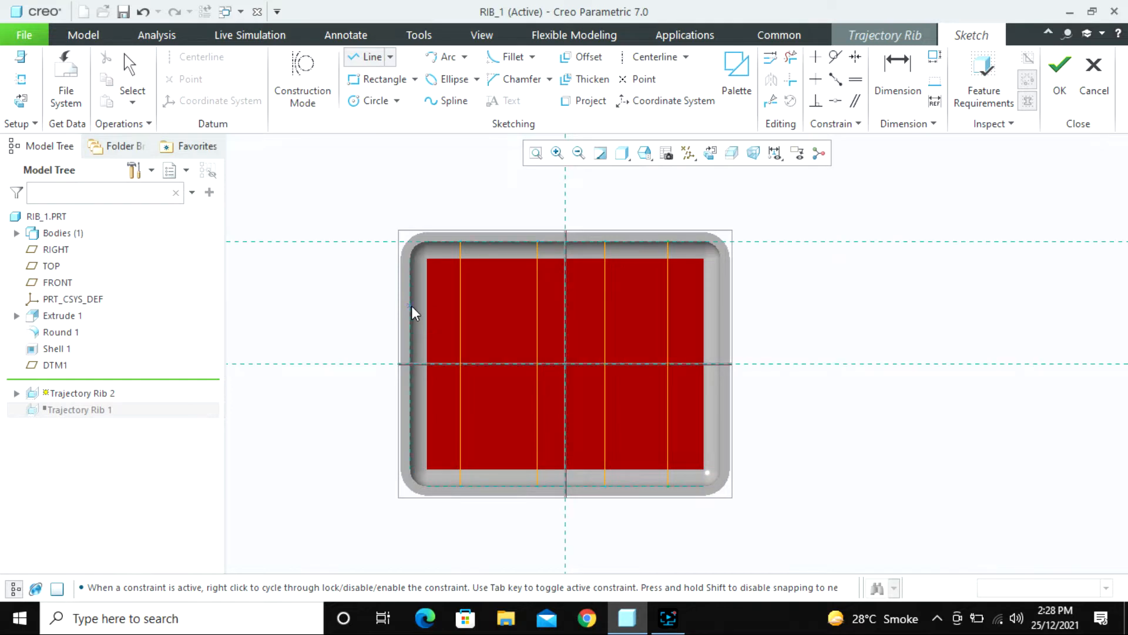
left_click(723, 315)
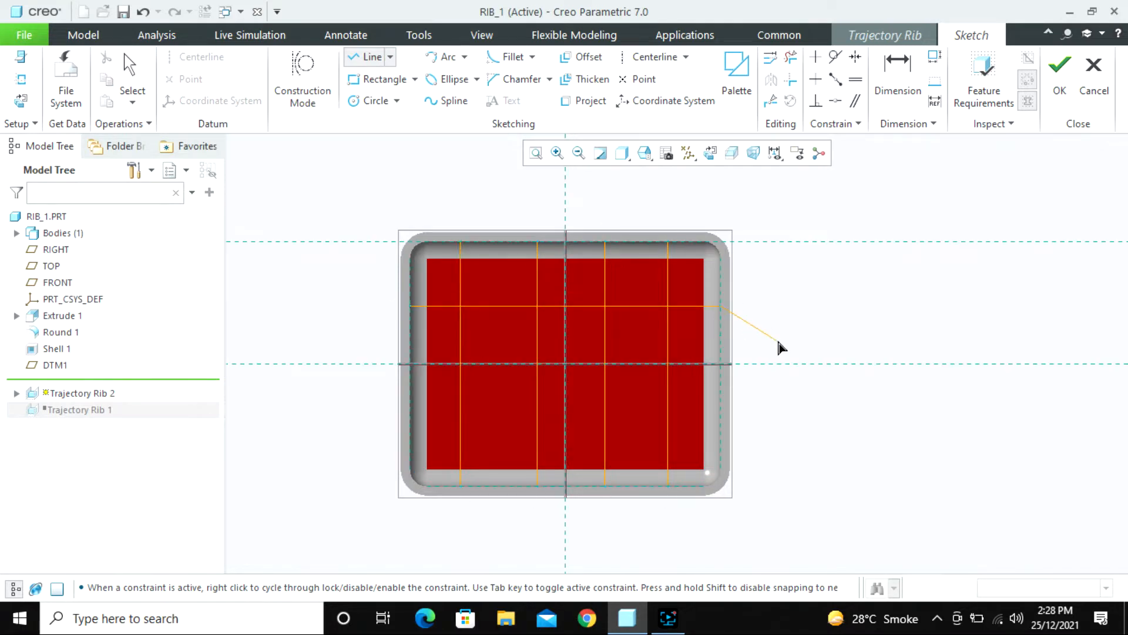
middle_click(761, 347)
left_click(410, 364)
left_click(715, 365)
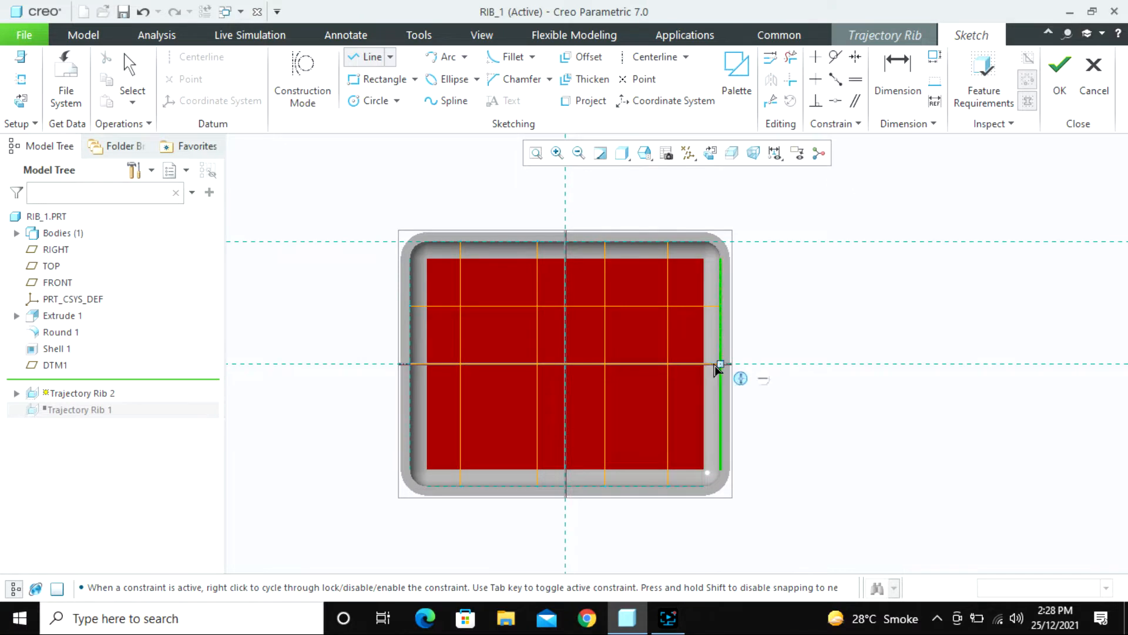
middle_click(748, 423)
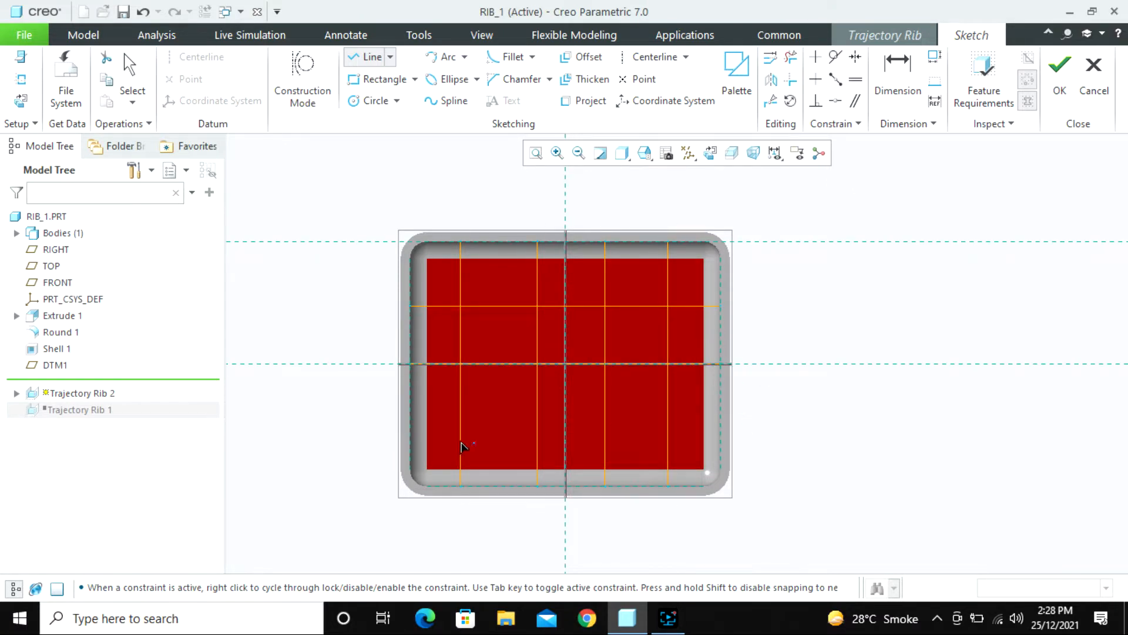
left_click(411, 425)
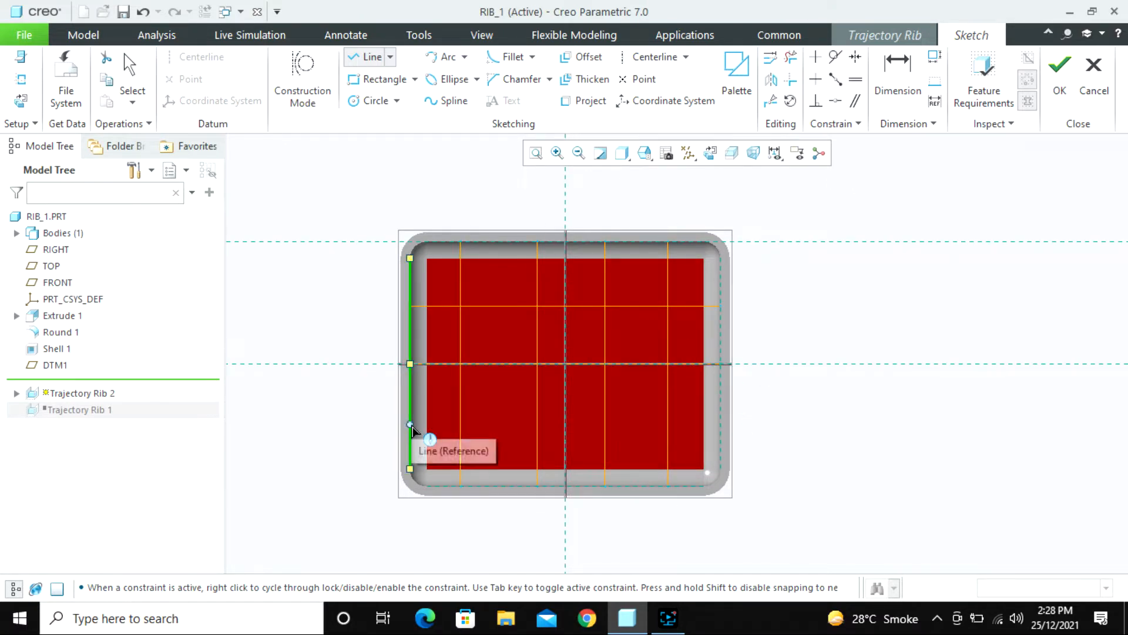
left_click(718, 431)
middle_click(814, 422)
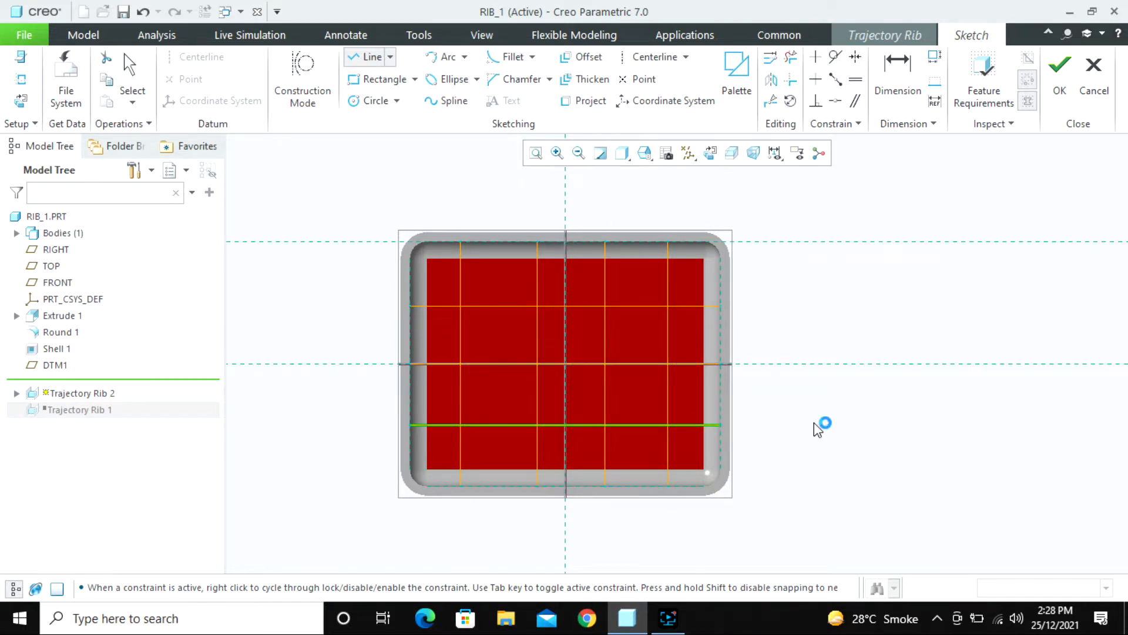
middle_click(812, 422)
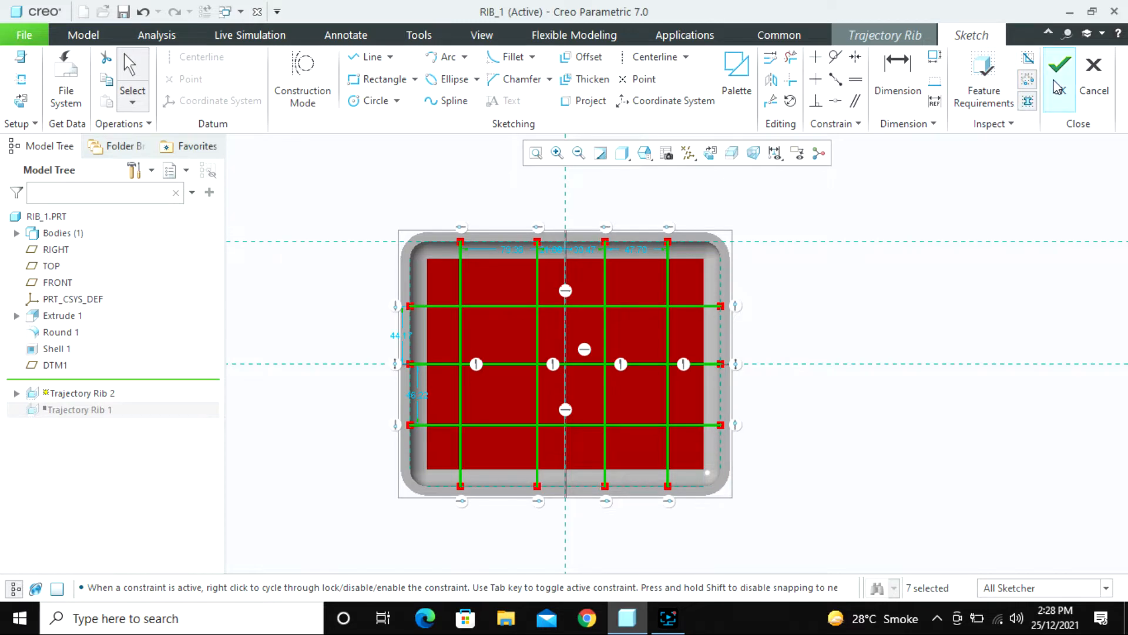
- Complete the grid sketch and return to the Trajectory Rib settings
mouse_move(800, 337)
middle_mouse_down()
mouse_move(774, 284)
mouse_move(809, 266)
mouse_move(801, 276)
middle_mouse_up()
scroll(632, 361, "up", 5)
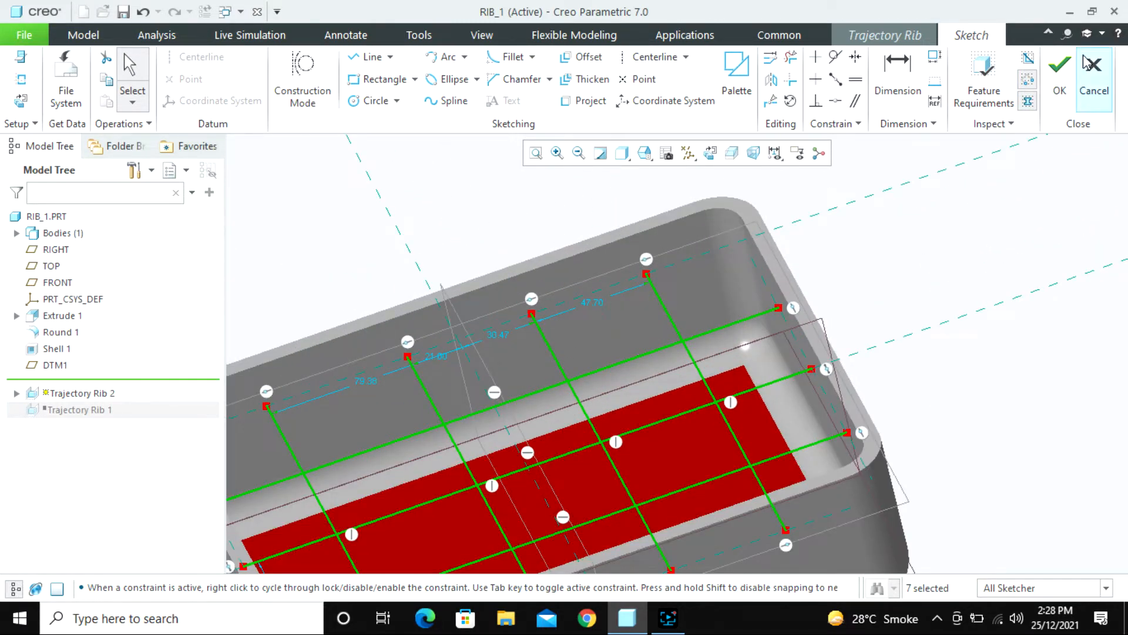
left_click(1060, 71)
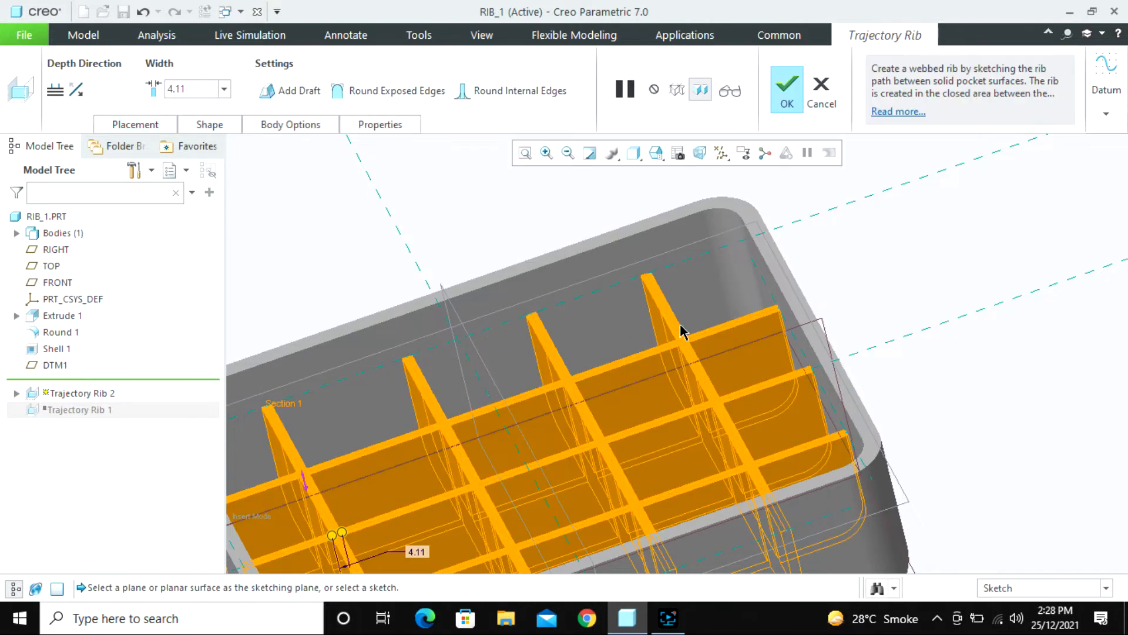
- Examine the rib grid preview where it meets the tray's inner walls and rounded floor corners
scroll(679, 324, "down", 5)
middle_click_drag(679, 323, 636, 387)
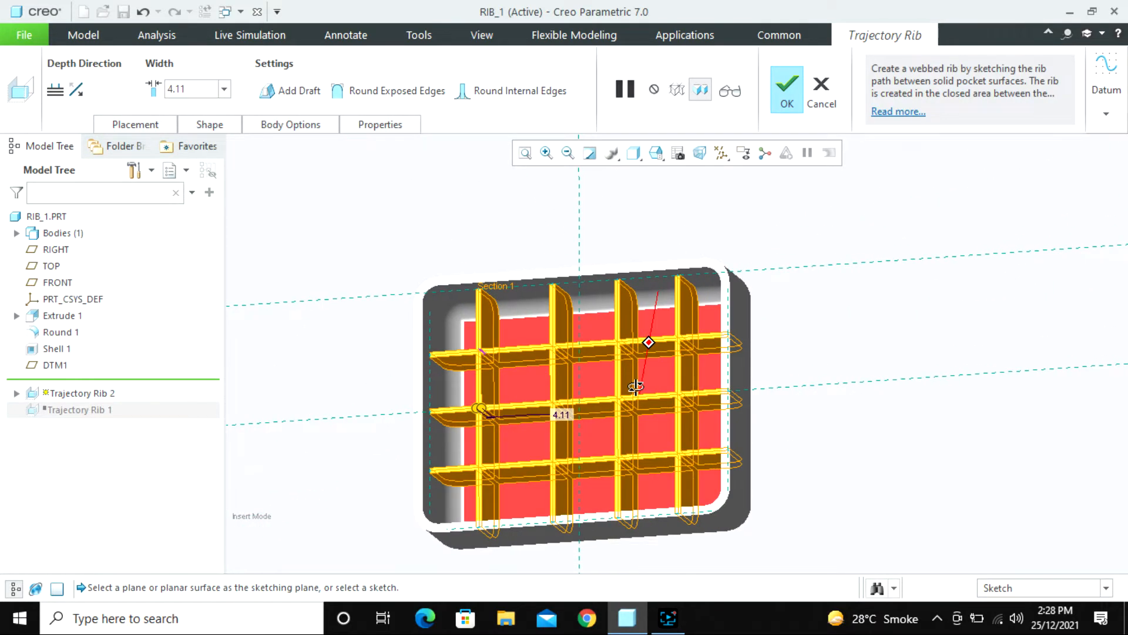
scroll(639, 393, "up", 6)
scroll(534, 428, "down", 2)
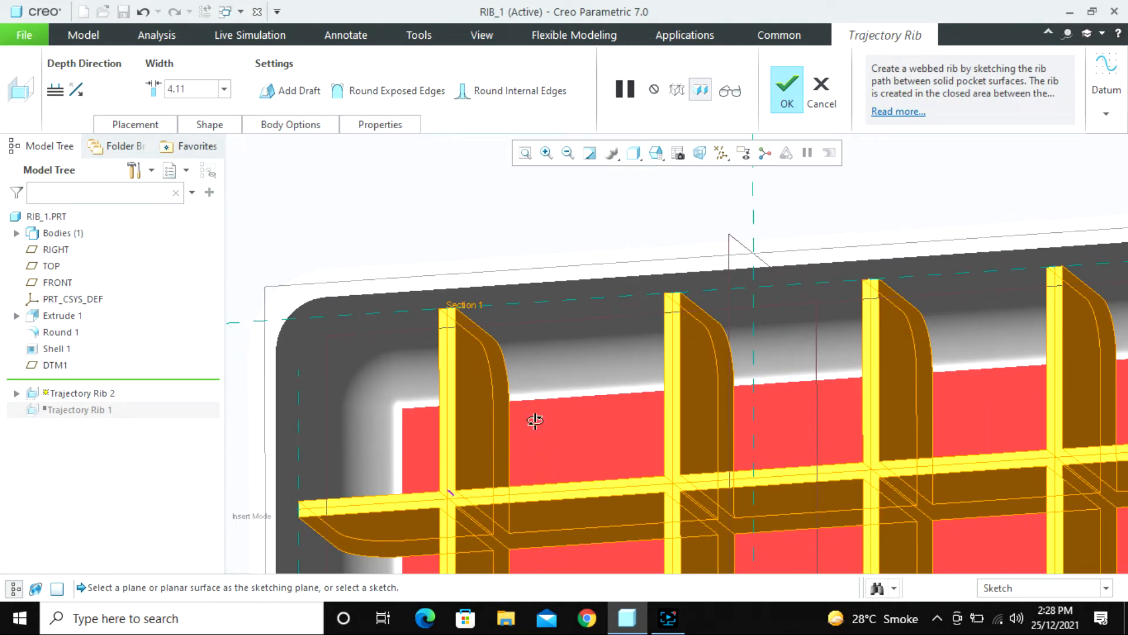
scroll(527, 419, "up", 3)
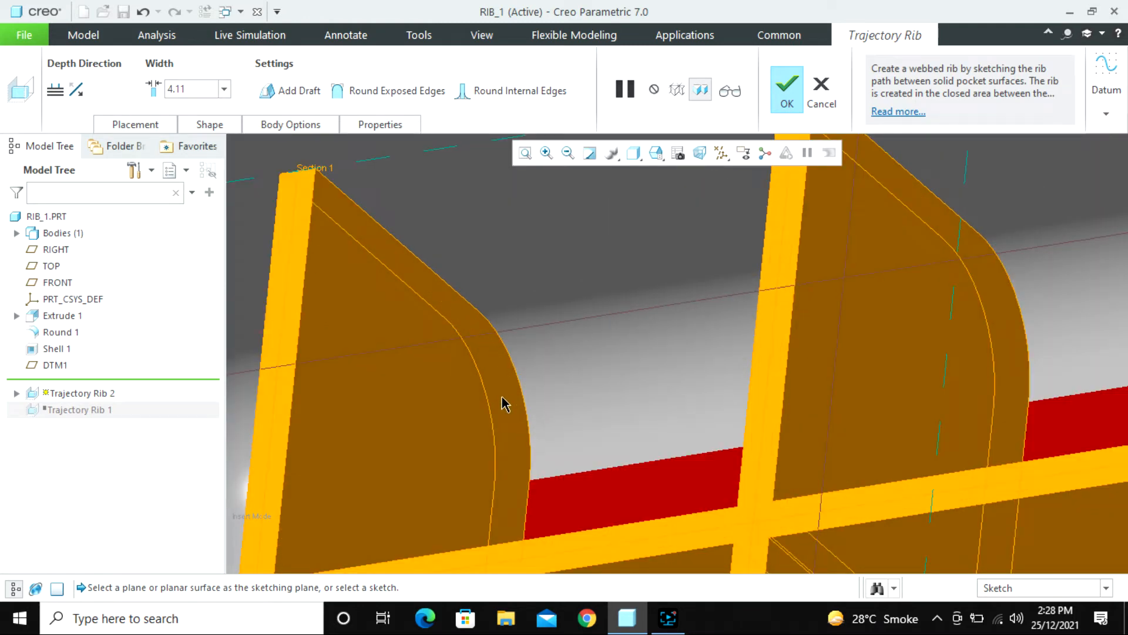
scroll(536, 269, "down", 5)
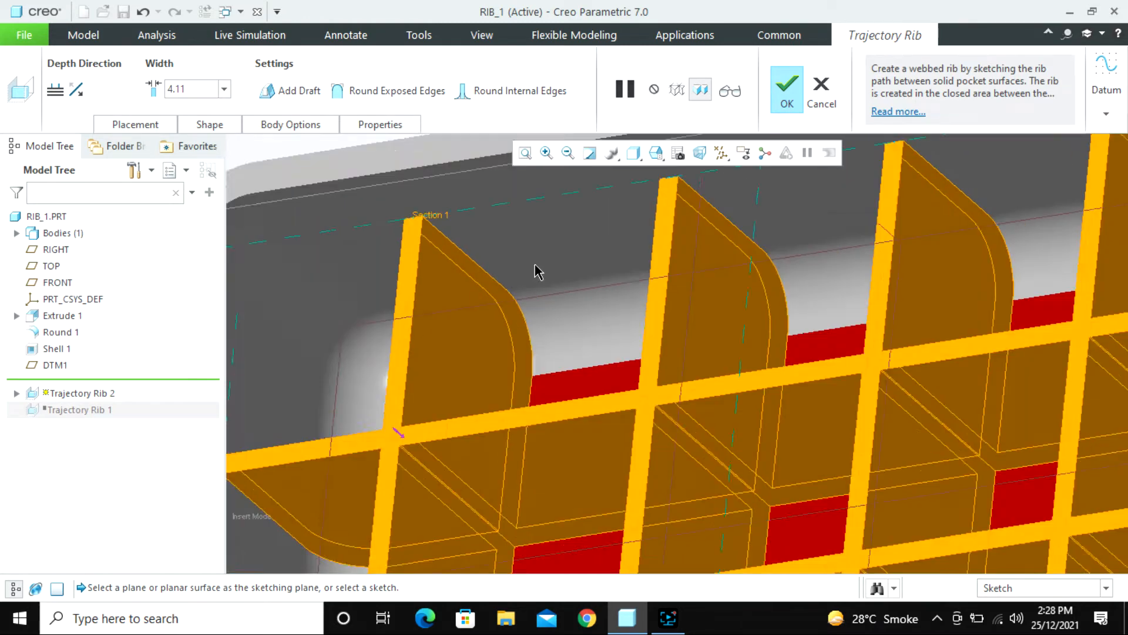
middle_click_drag(563, 310, 585, 327)
scroll(688, 327, "down", 3)
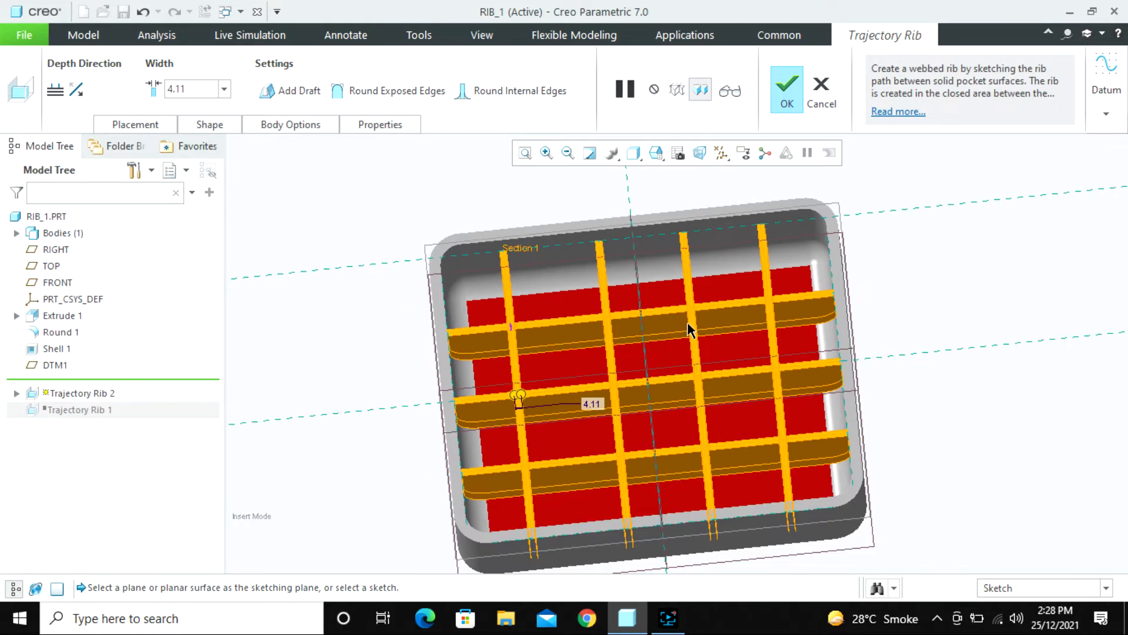
scroll(571, 374, "up", 3)
scroll(637, 423, "down", 3)
middle_click_drag(637, 423, 637, 410)
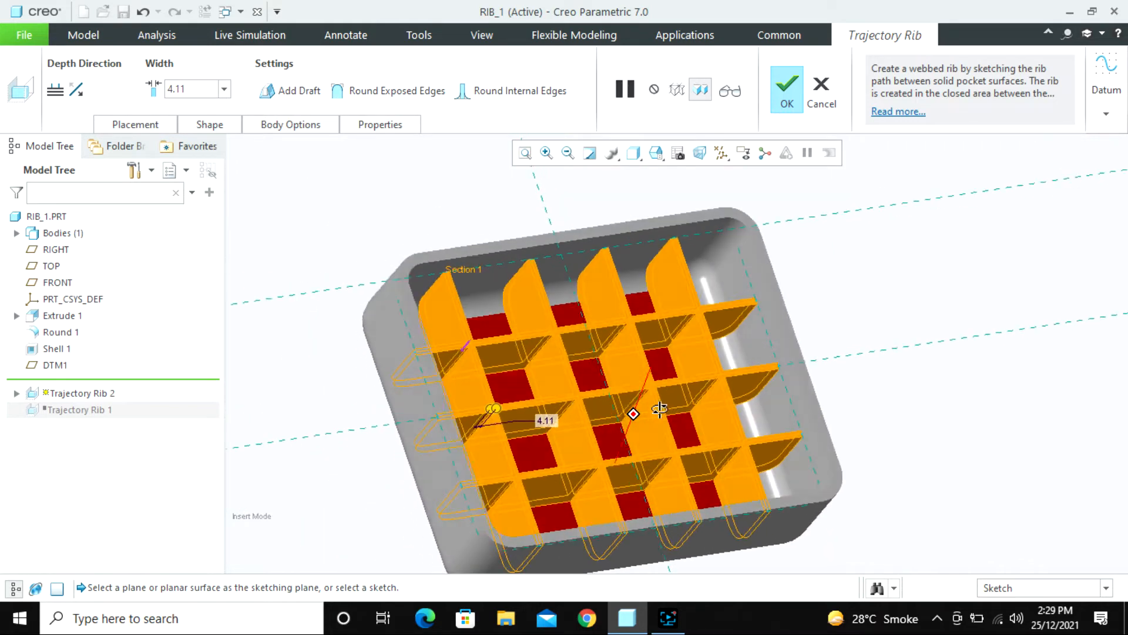
scroll(705, 220, "up", 4)
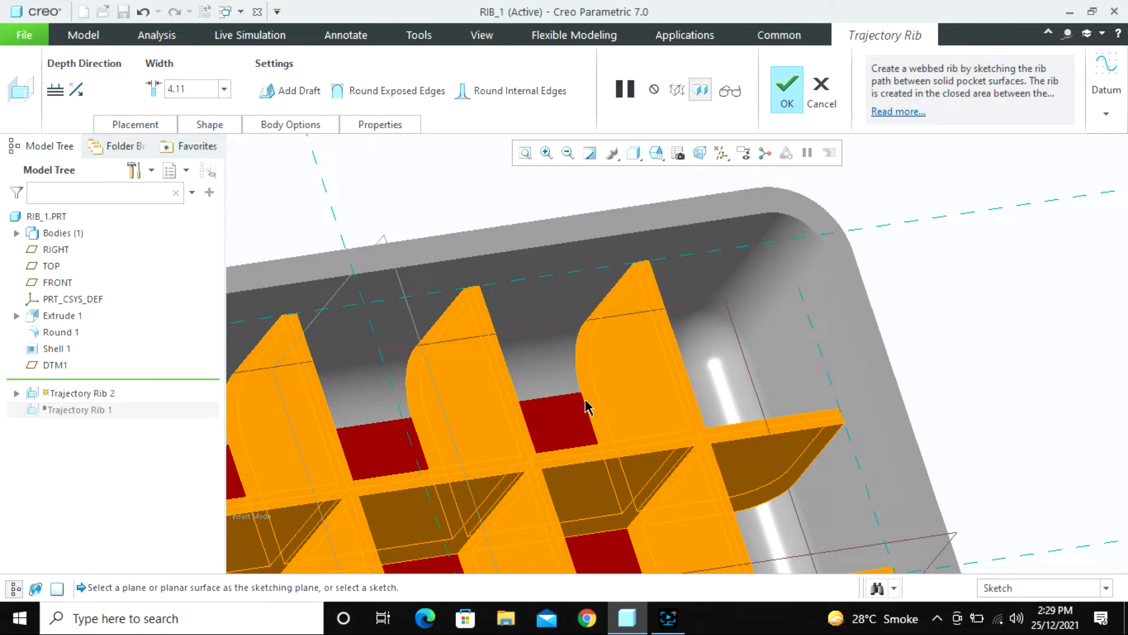
scroll(603, 412, "down", 3)
middle_click_drag(602, 393, 576, 399)
scroll(576, 388, "down", 1)
- Try the rib depth direction toward the tray's open side and flip it back toward the floor
left_click(70, 91)
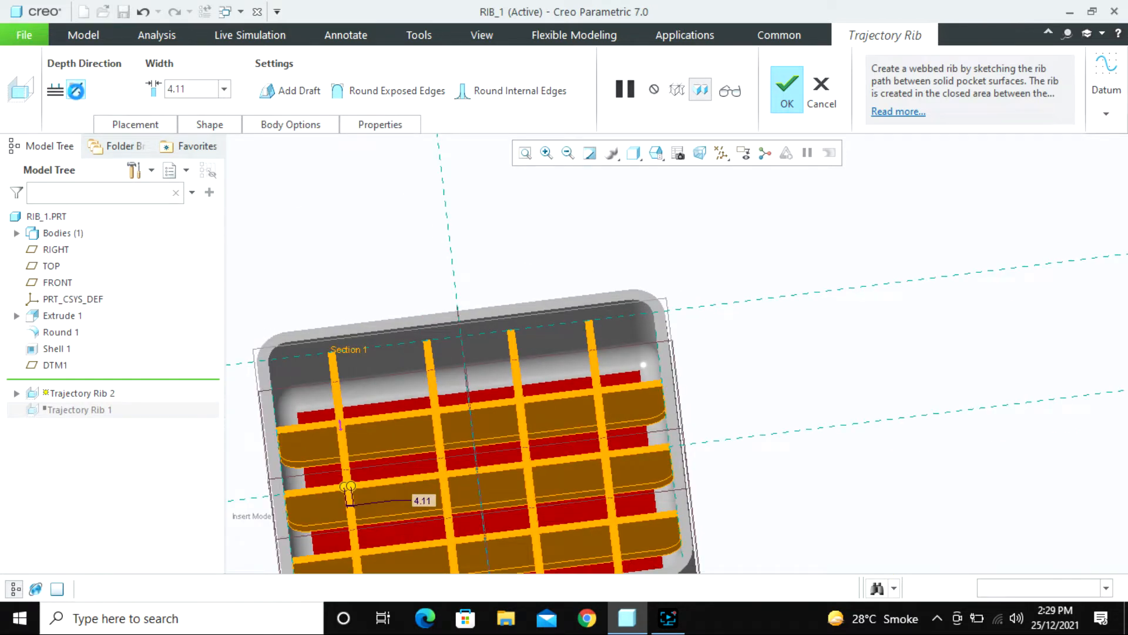
scroll(632, 359, "down", 2)
middle_click_drag(773, 313, 703, 335)
middle_click_drag(694, 440, 703, 421)
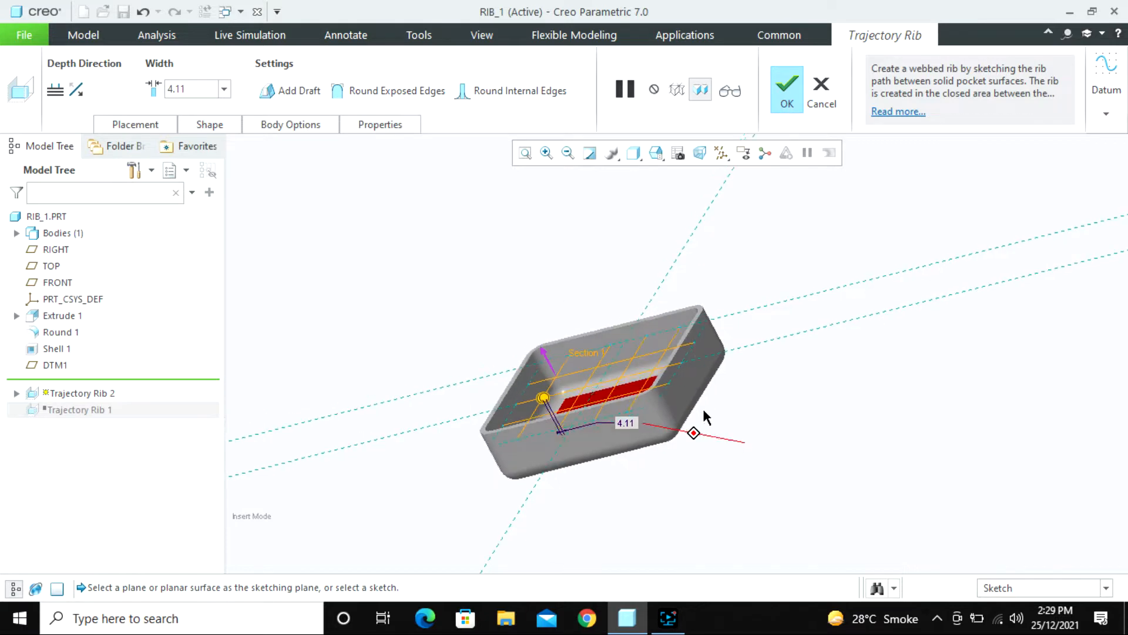
scroll(544, 348, "up", 4)
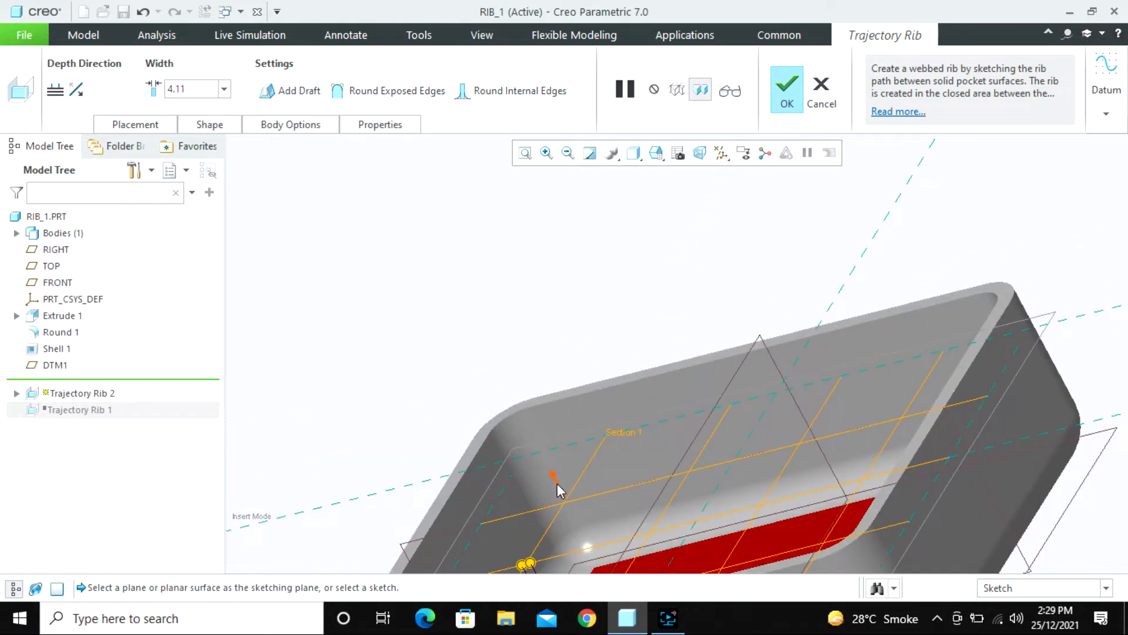
left_click(556, 482)
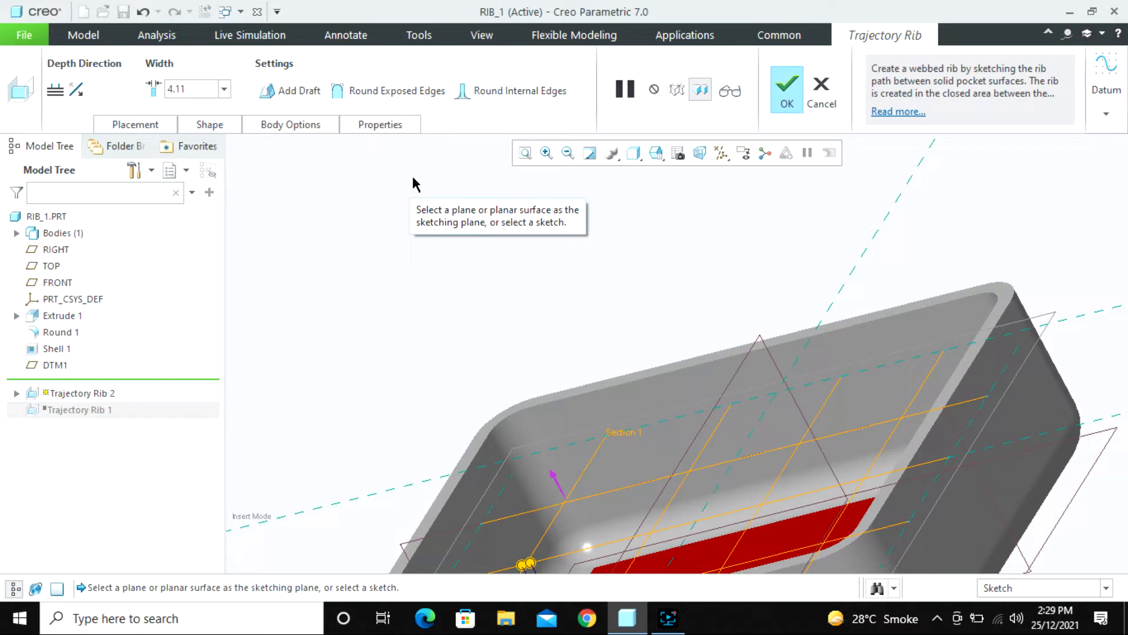
scroll(414, 194, "up", 4)
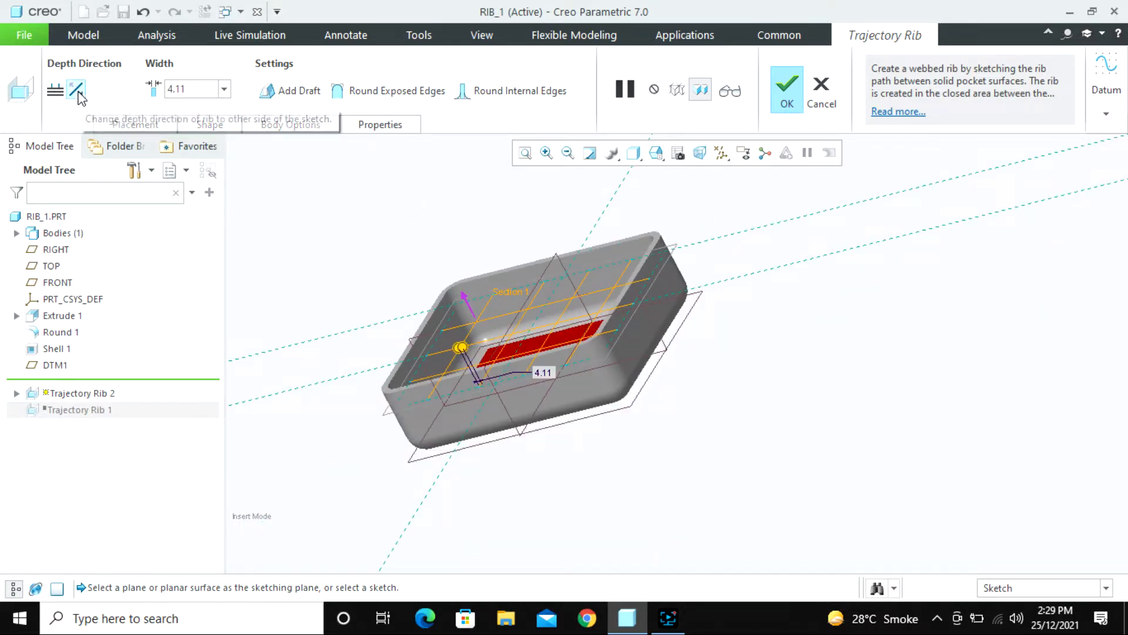
left_click(468, 304)
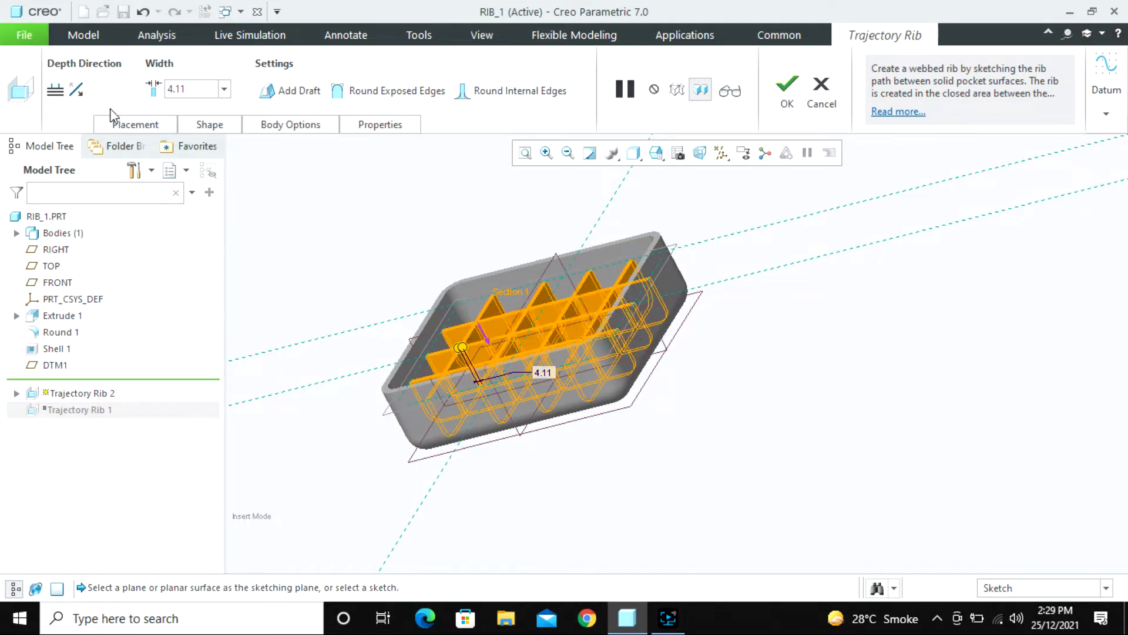
- Set the trajectory rib width to 4.00
scroll(498, 305, "up", 3)
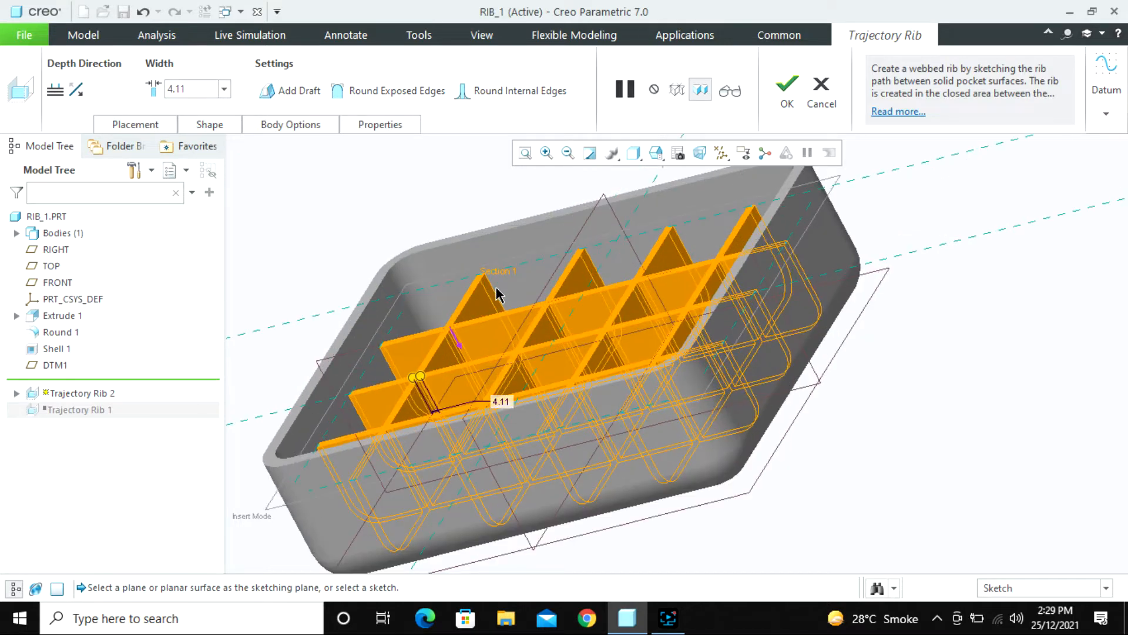
scroll(499, 316, "up", 4)
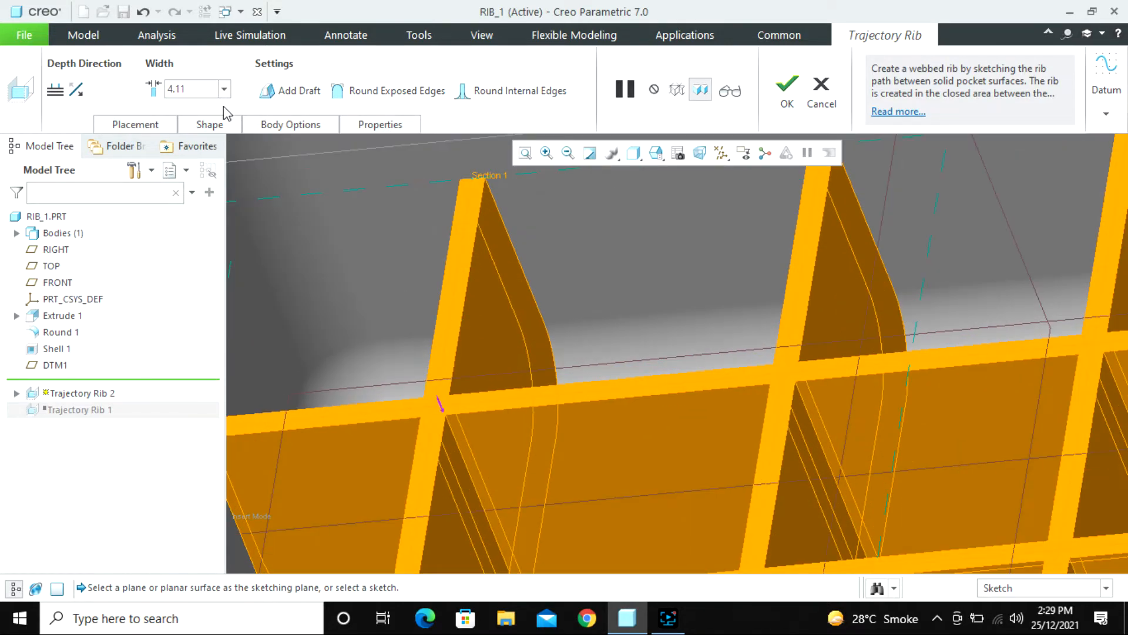
double_click(188, 91)
type("4.00")
key("Return")
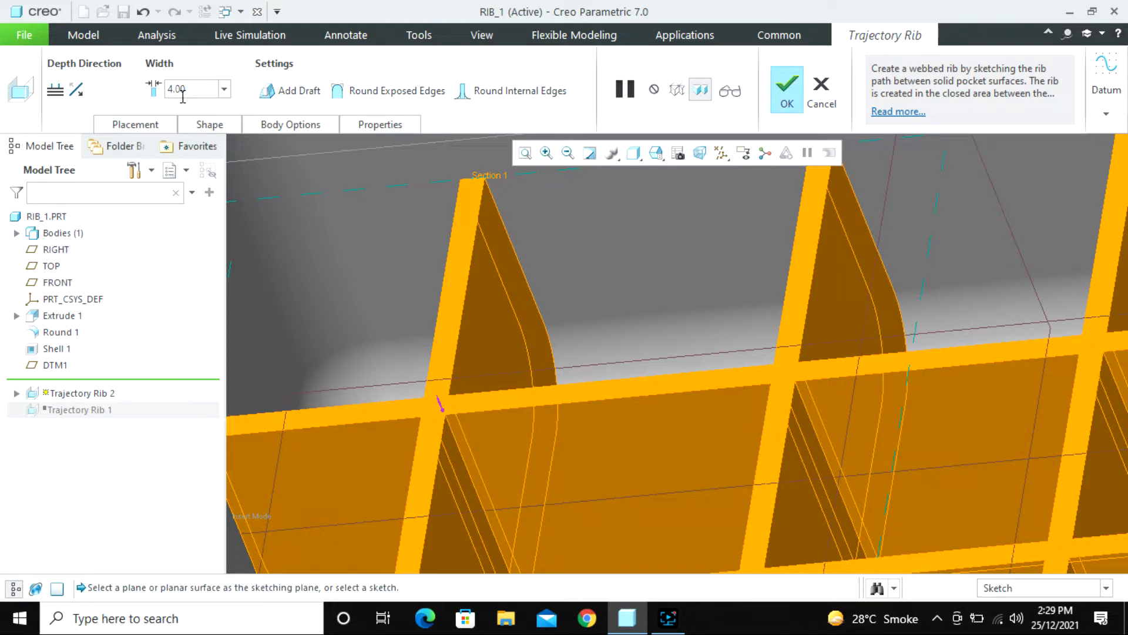
- Try a trajectory rib width of 10.00 and set it back to 4.00
double_click(187, 89)
type("10")
key("Return")
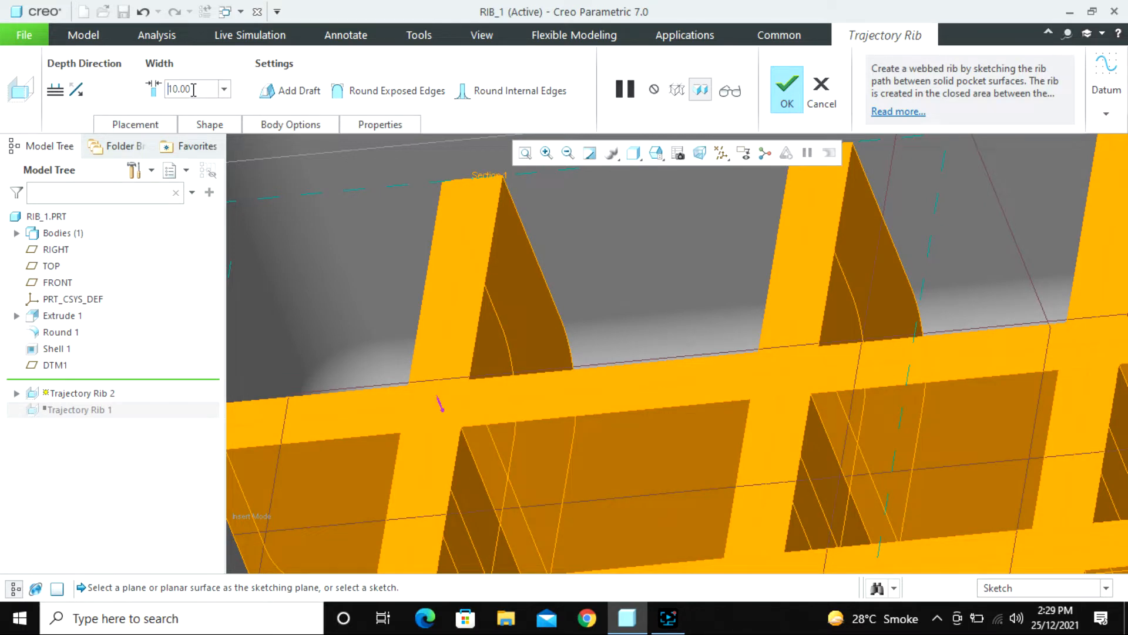
double_click(193, 89)
type("4")
key("Return")
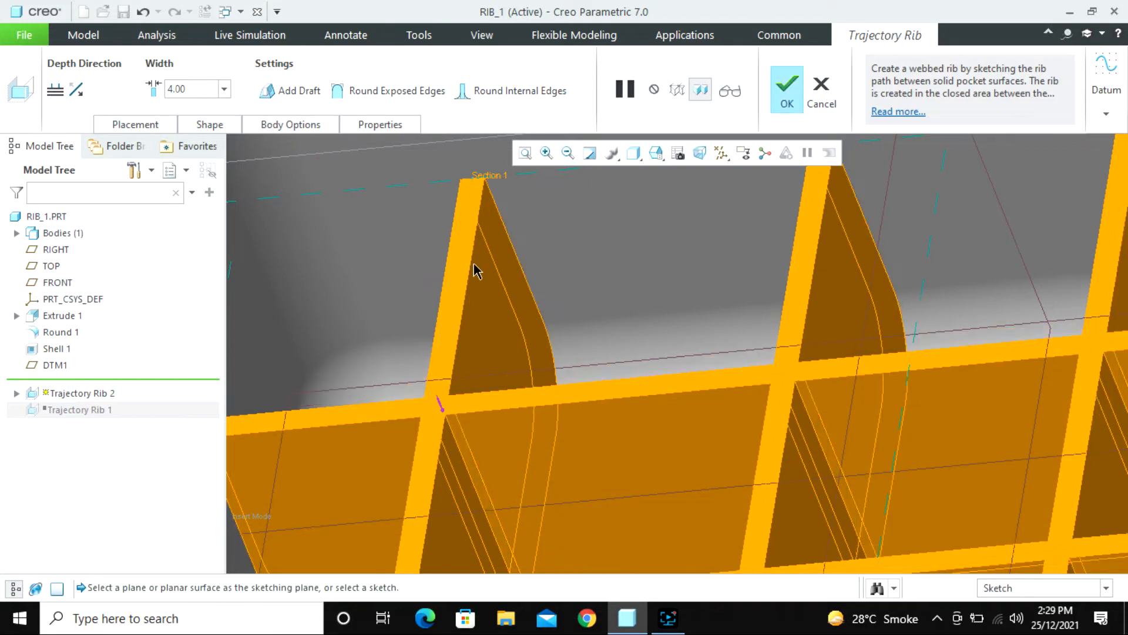
- Add draft to the trajectory rib and set the draft angle to 10.0 degrees
scroll(476, 269, "up", 3)
scroll(421, 216, "up", 4)
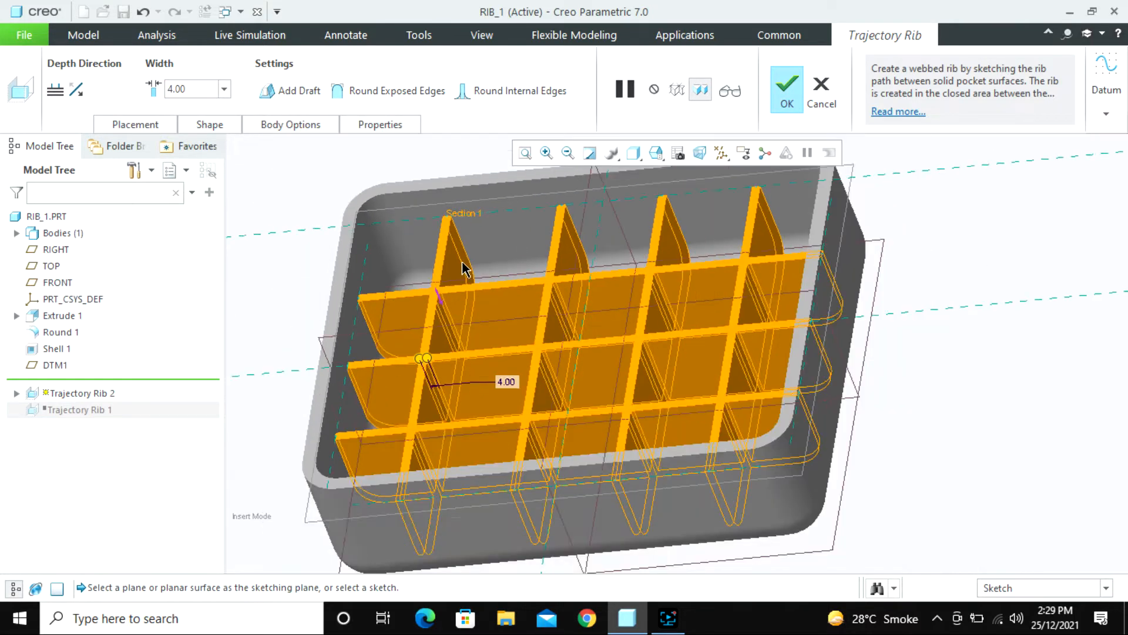
middle_click_drag(462, 265, 471, 284)
scroll(474, 301, "down", 4)
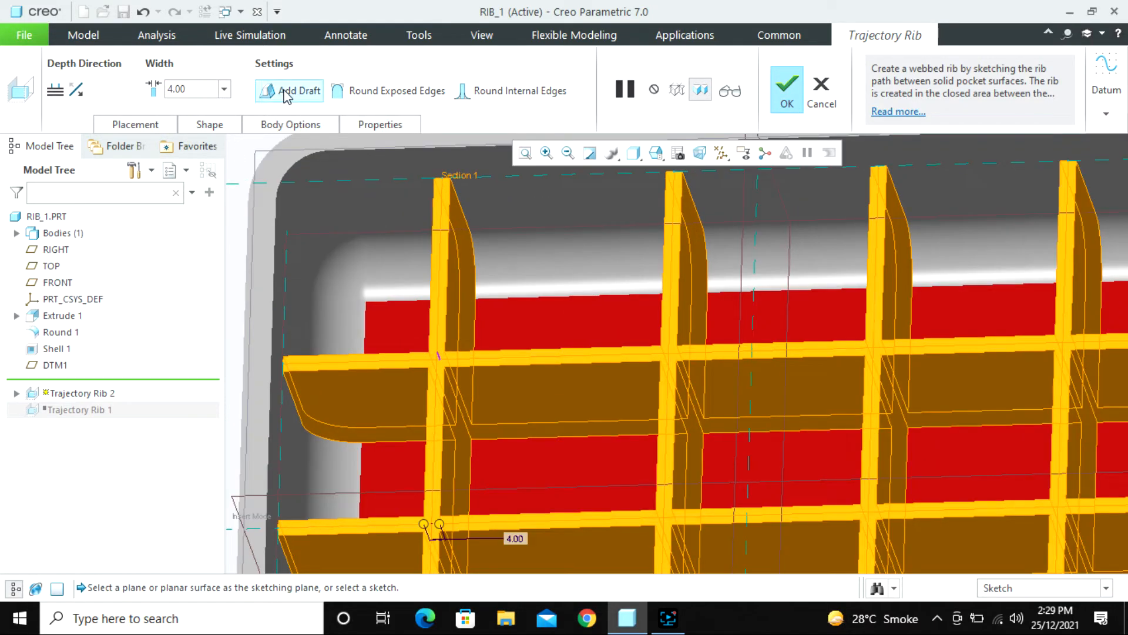
left_click(290, 91)
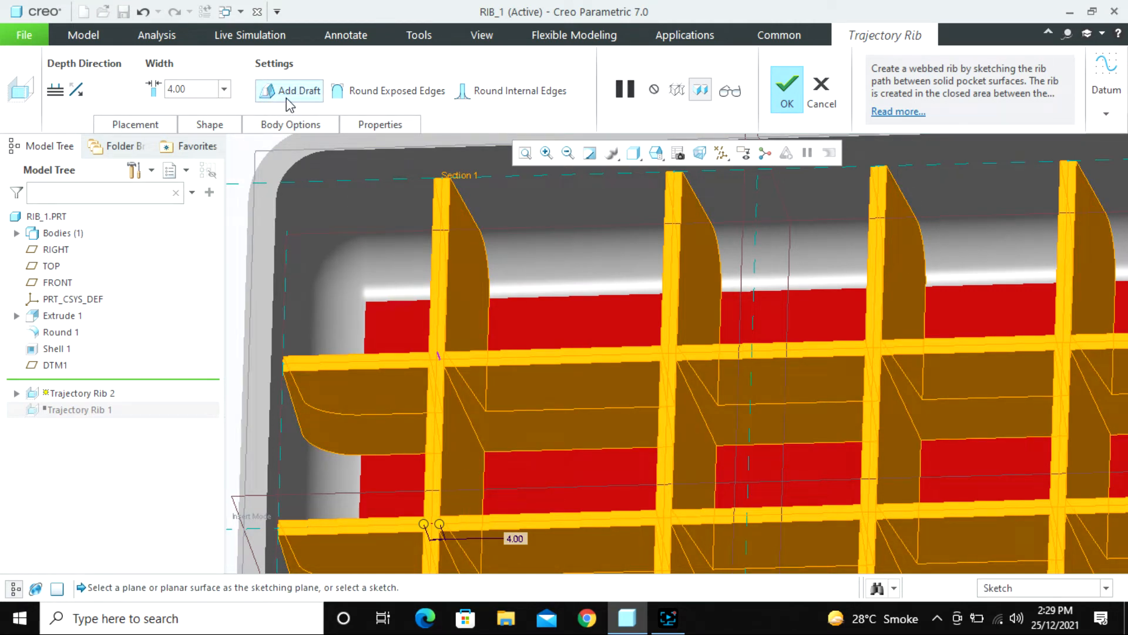
left_click(215, 124)
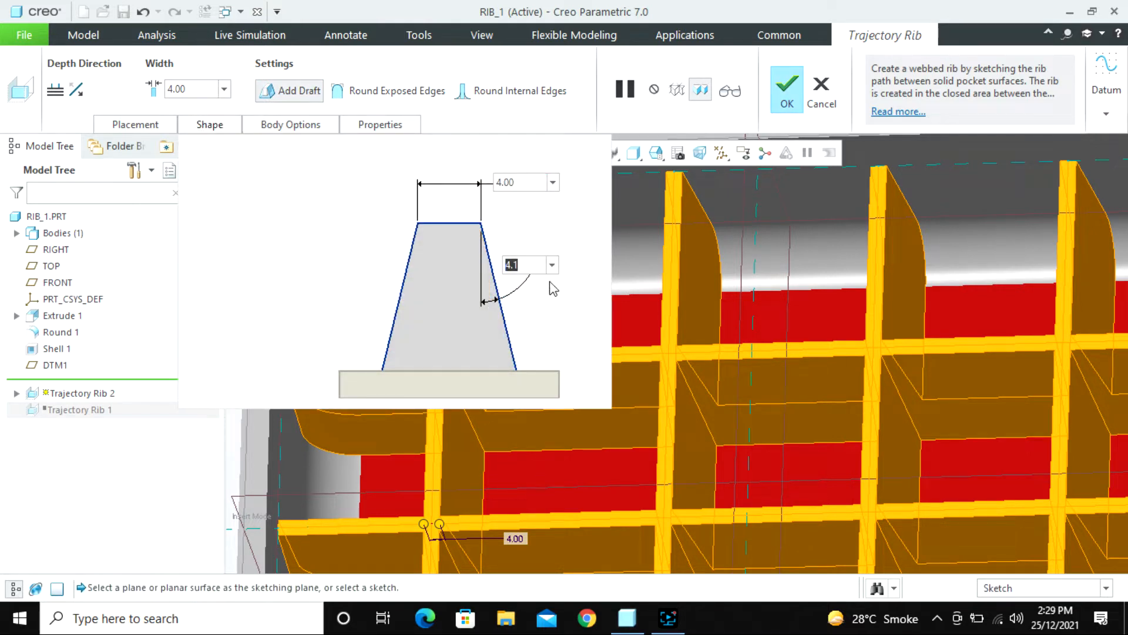
double_click(525, 265)
type("3")
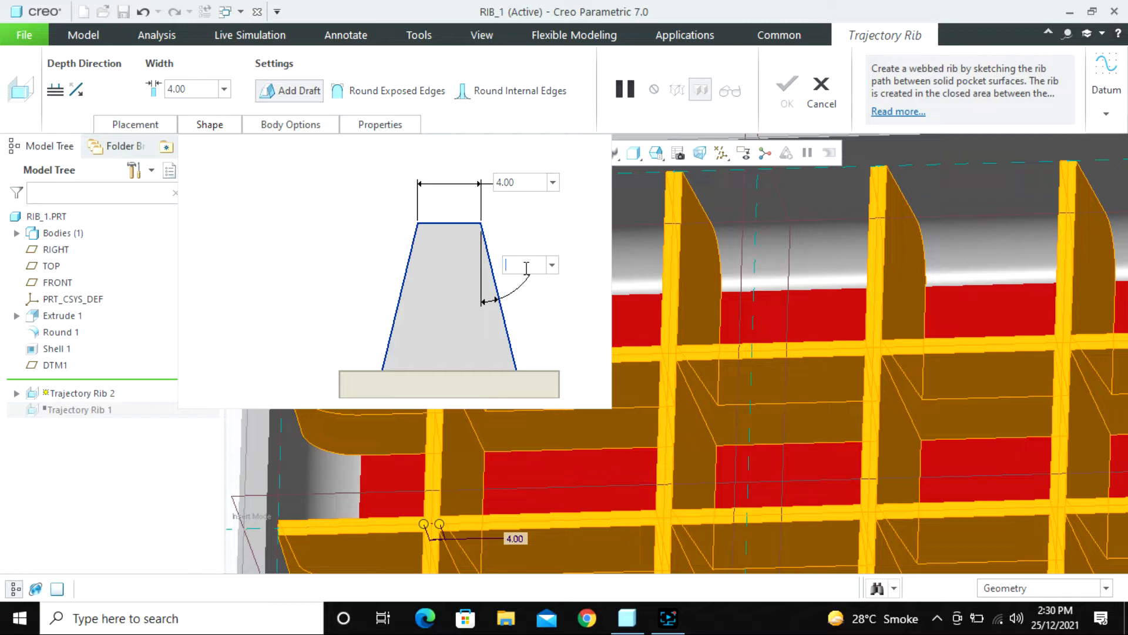
type("0")
key("Return")
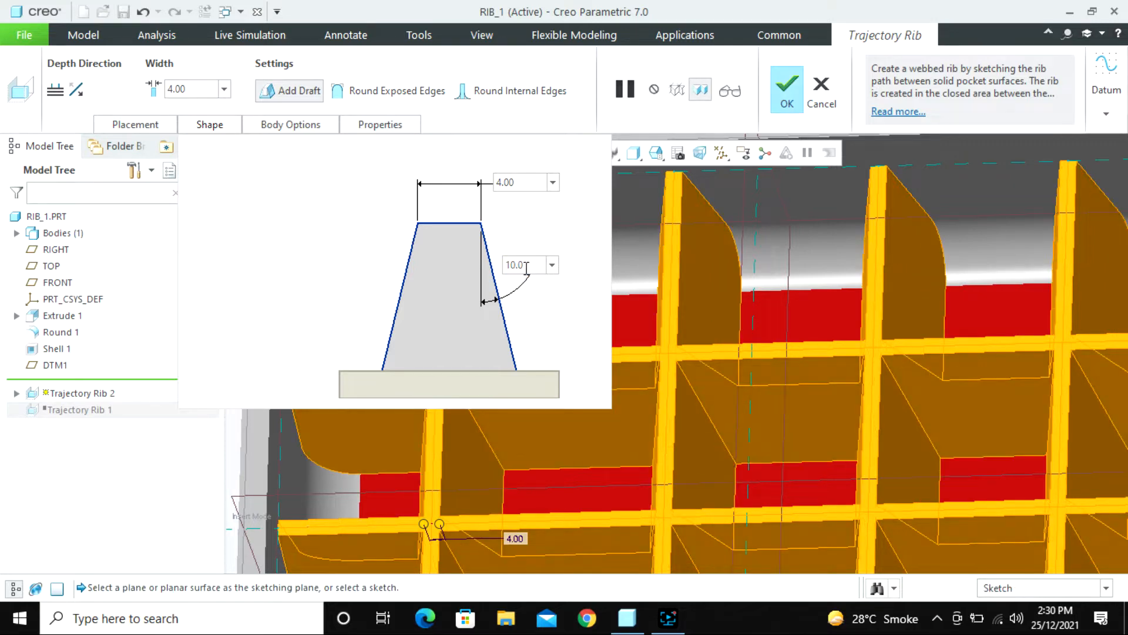
- Try a 2.0-degree draft angle on the rib and settle on 4.0 degrees
scroll(735, 352, "up", 5)
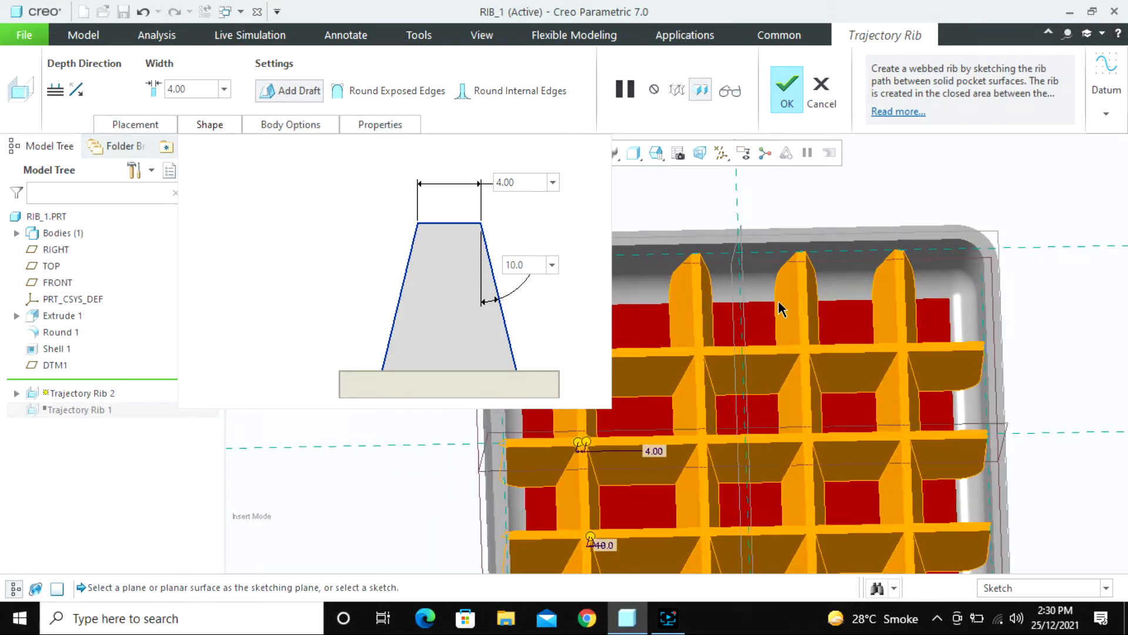
scroll(781, 303, "down", 4)
double_click(515, 265)
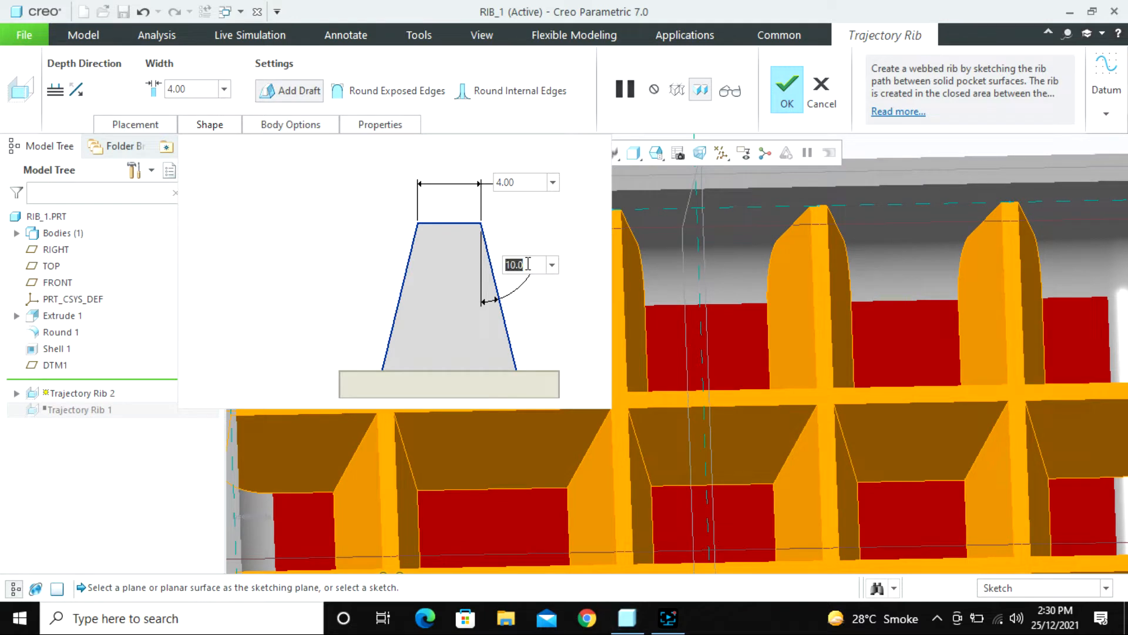
type("2")
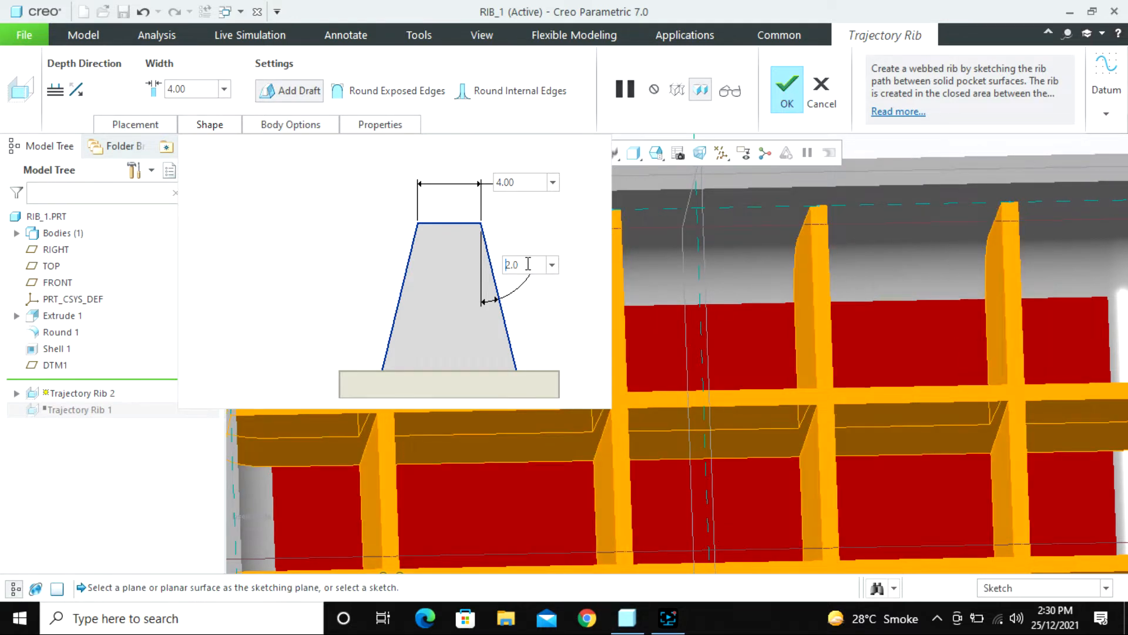
double_click(528, 265)
type("4")
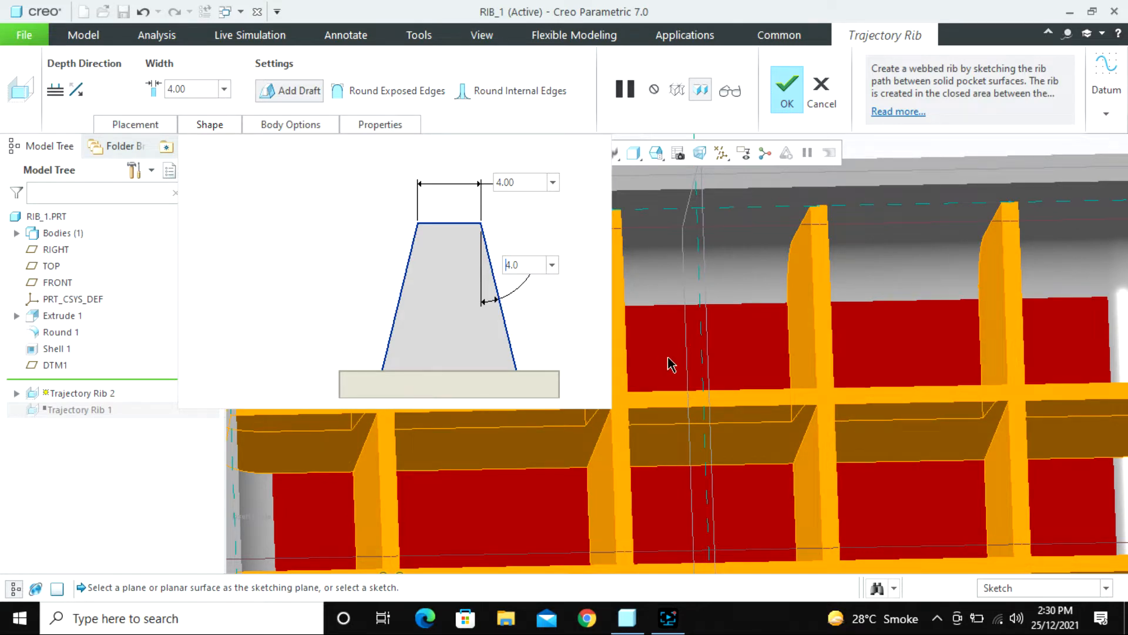
scroll(670, 365, "down", 4)
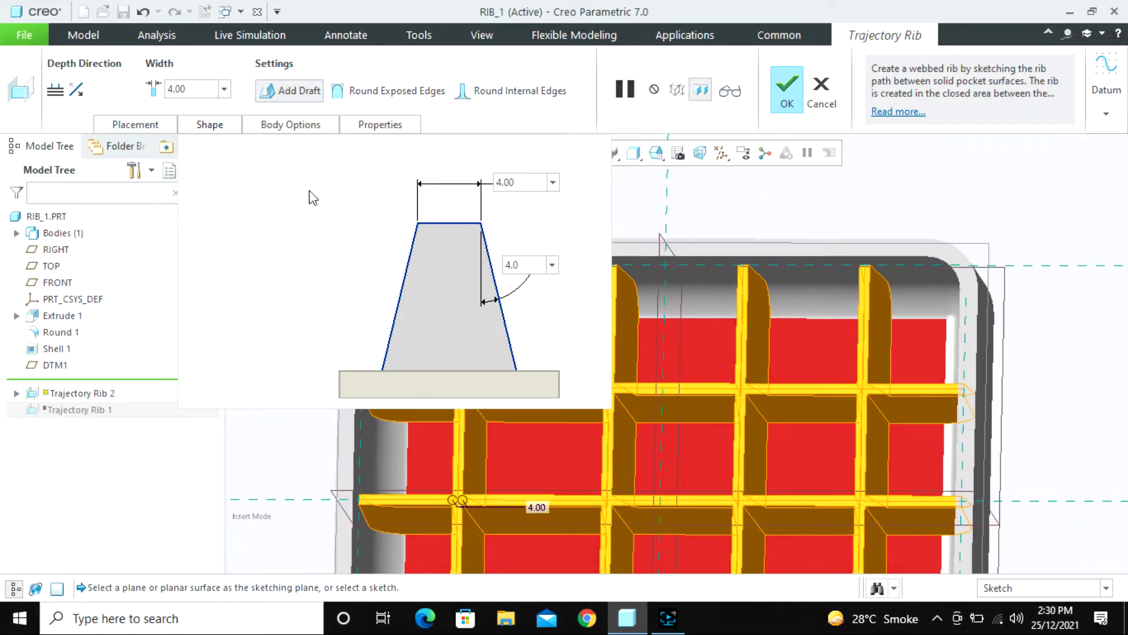
left_click(216, 122)
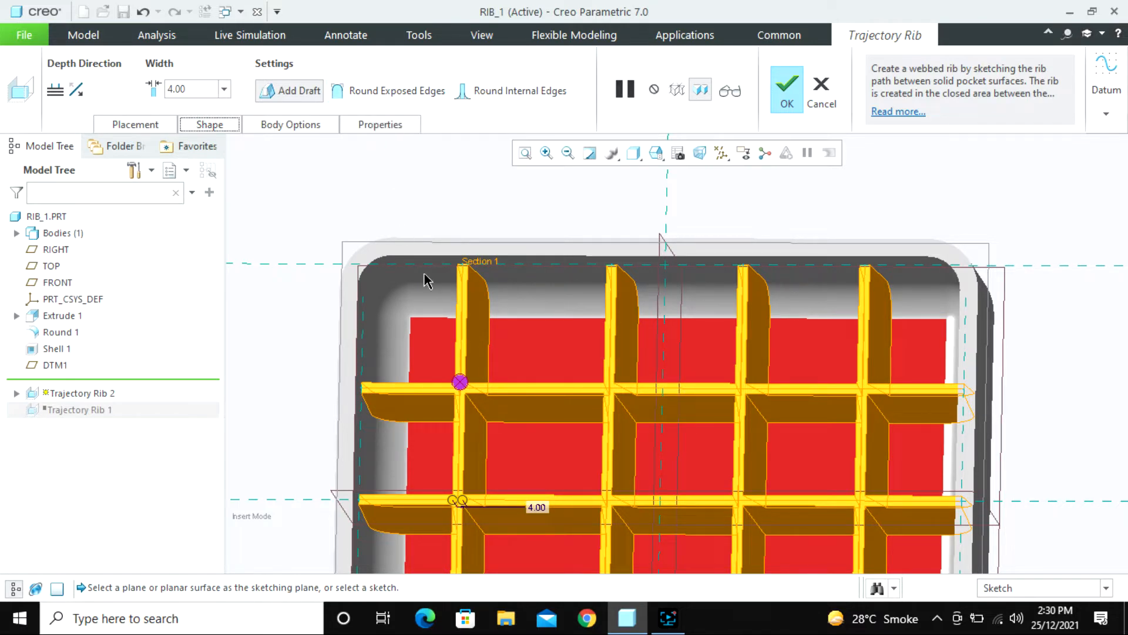
- Add rounds to the exposed top edges of the grid ribs and inspect the rounded edge up close
scroll(456, 300, "up", 4)
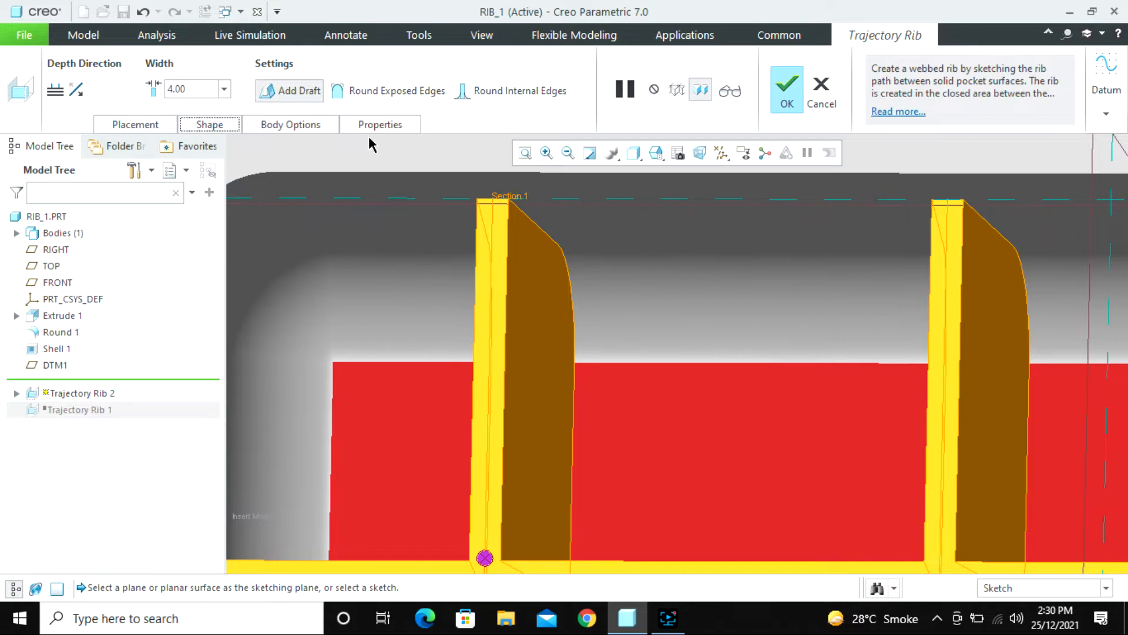
left_click(367, 91)
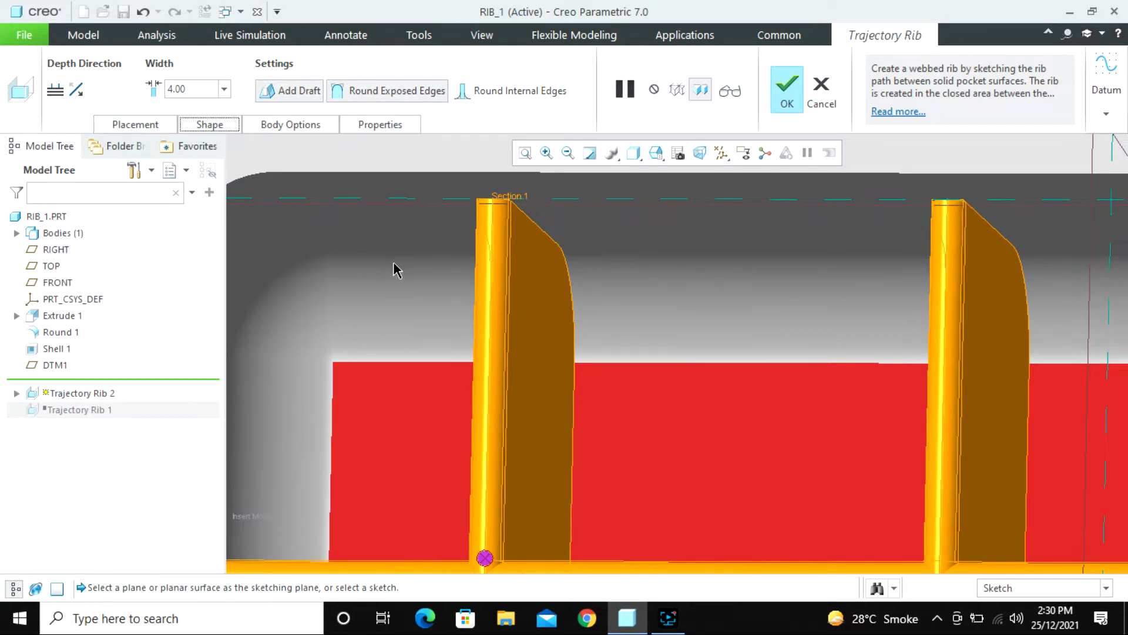
scroll(529, 324, "up", 3)
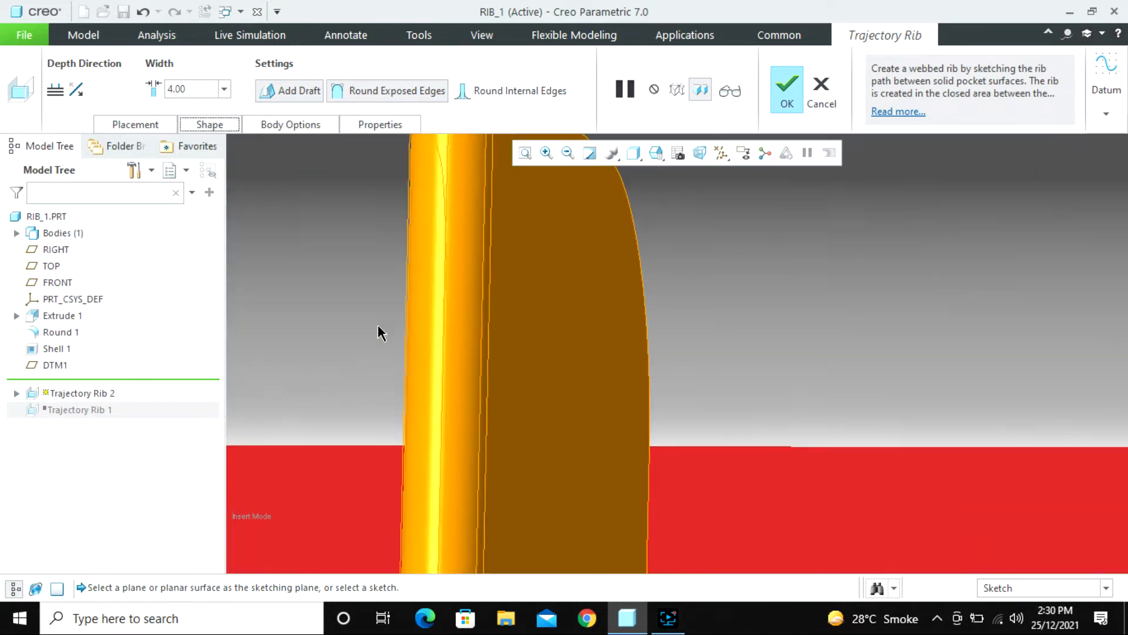
scroll(454, 359, "down", 3)
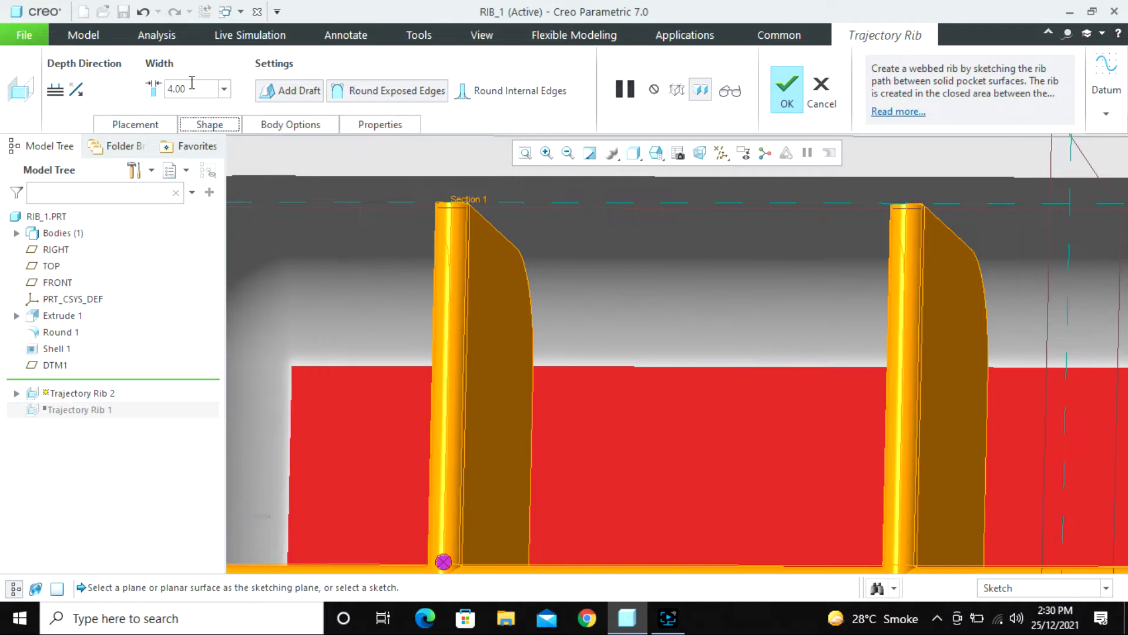
- Try a specified top round radius of 1.00 and switch back to the two-tangent round
left_click(210, 124)
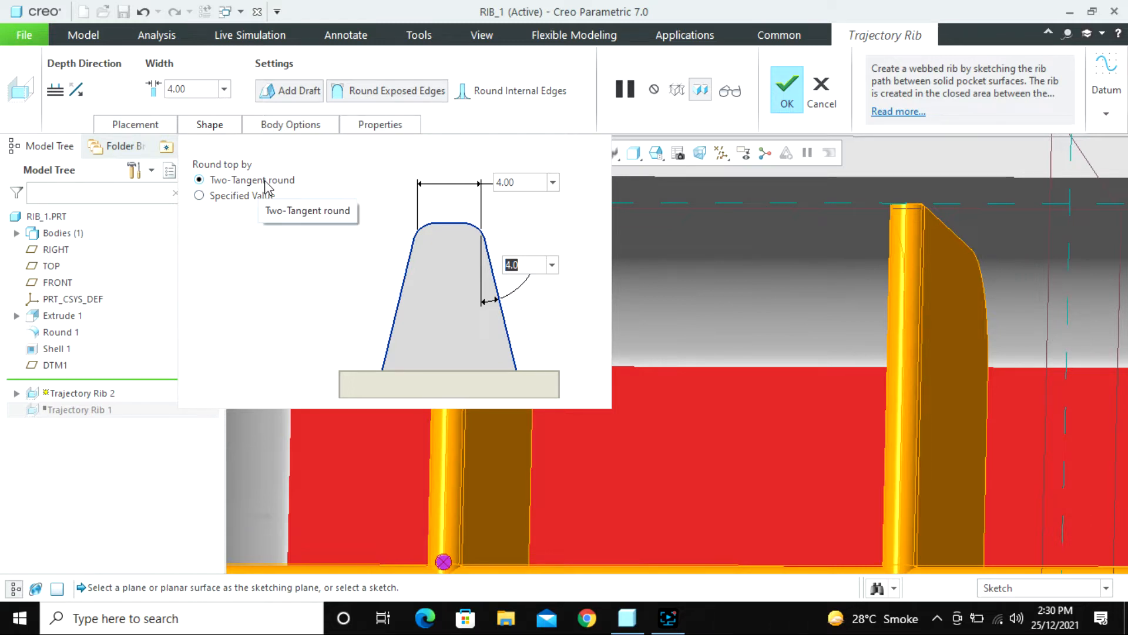
left_click(246, 195)
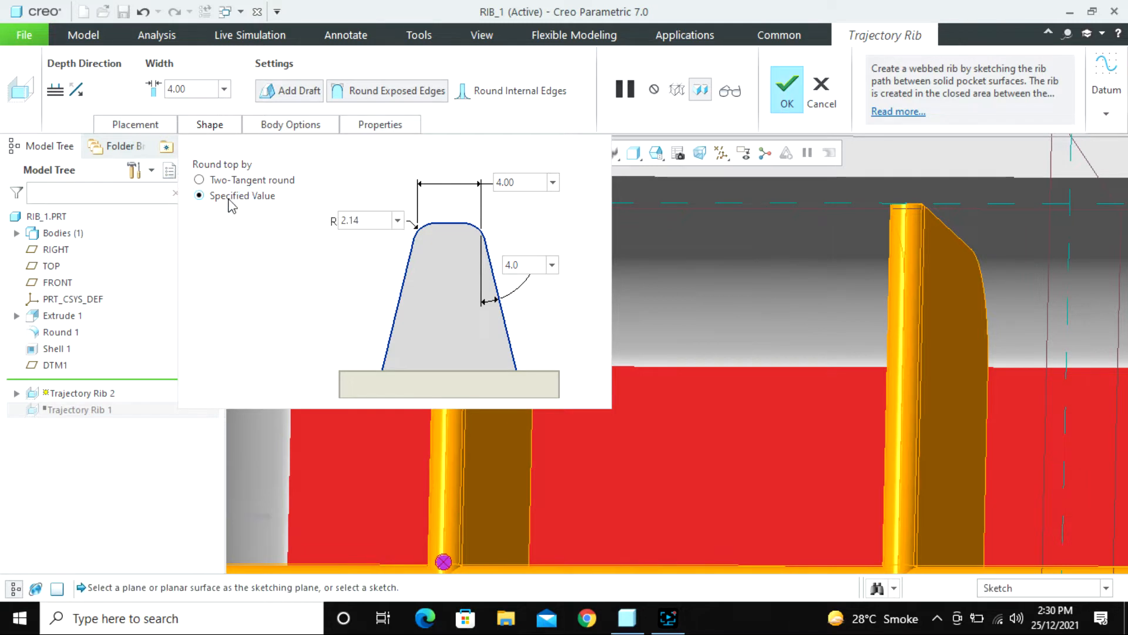
double_click(377, 219)
type("1")
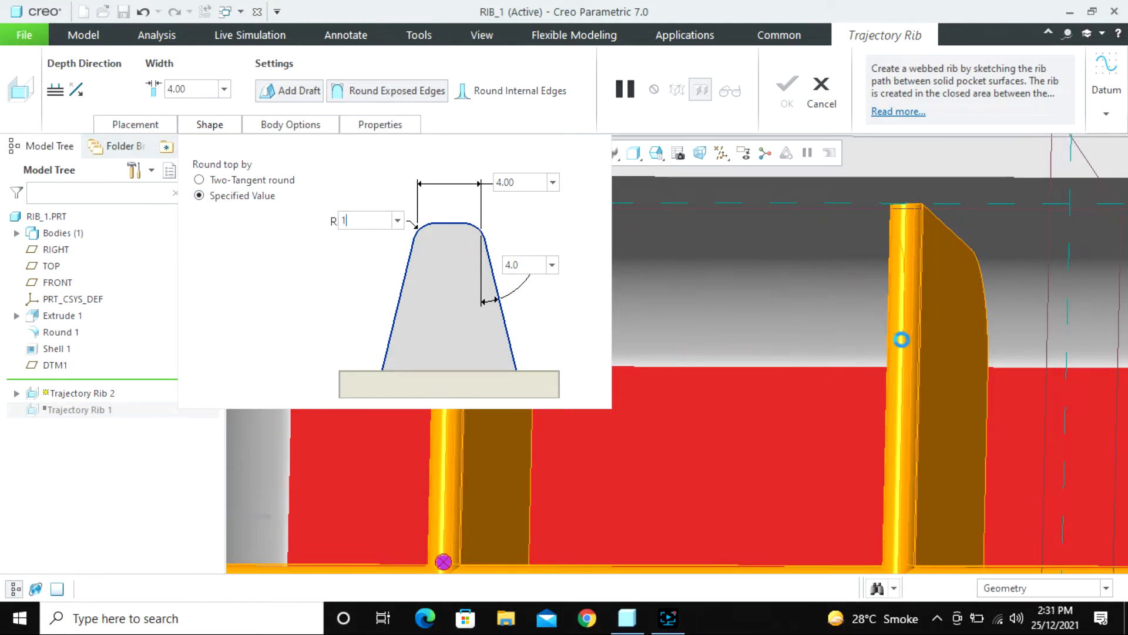
middle_click_drag(921, 322, 911, 329)
scroll(880, 208, "down", 5)
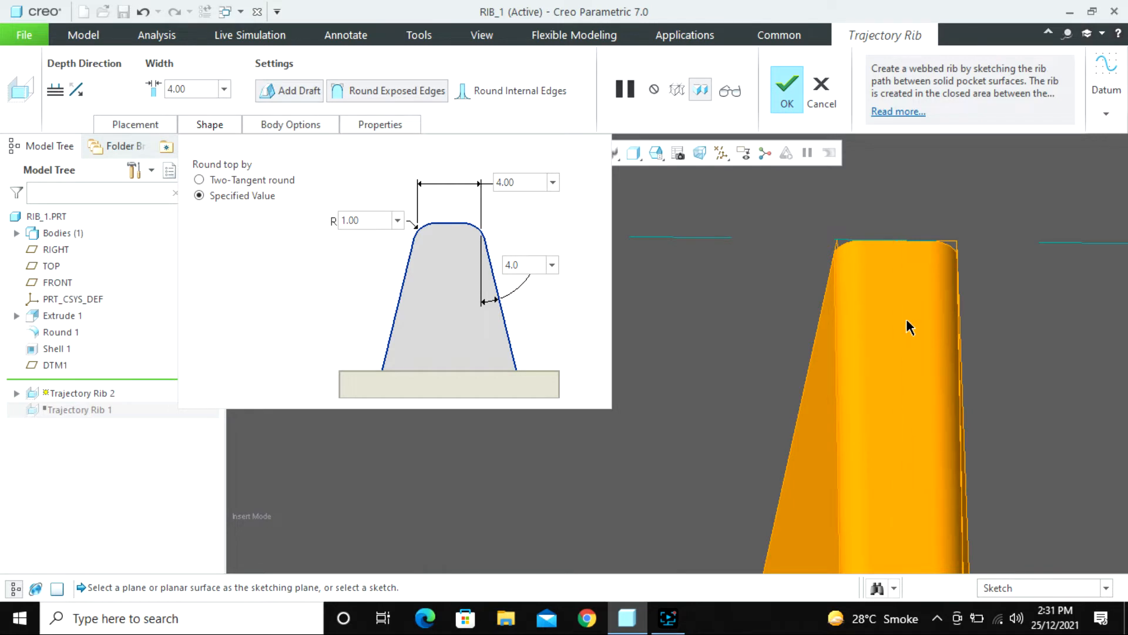
left_click(223, 181)
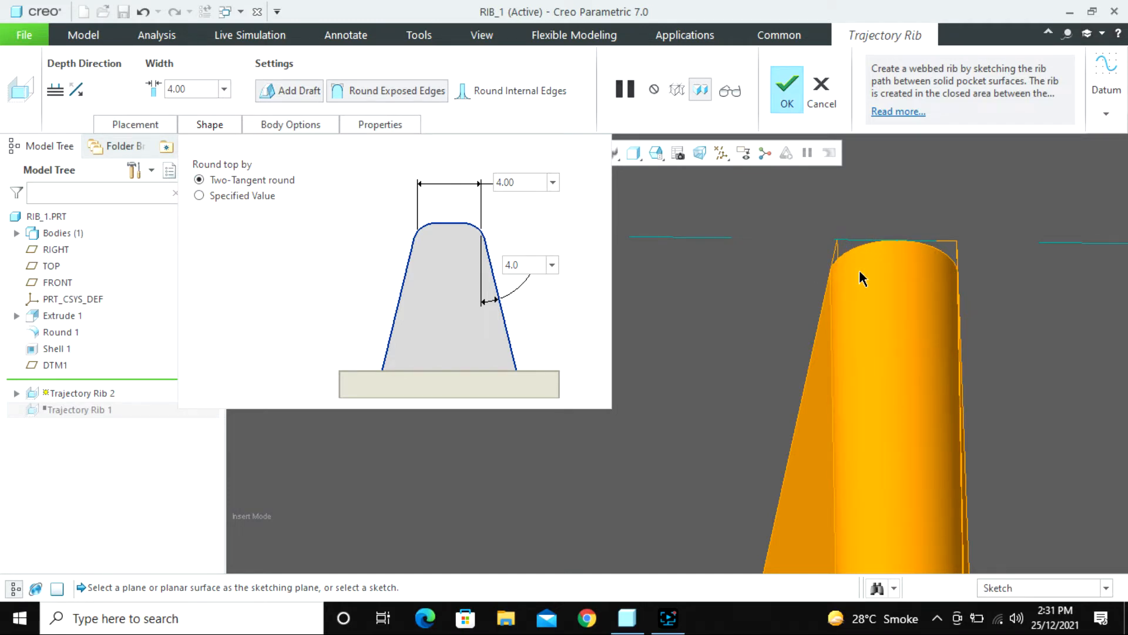
- Add rounds to the internal edges where the grid ribs meet each other and the tray
scroll(878, 319, "down", 2)
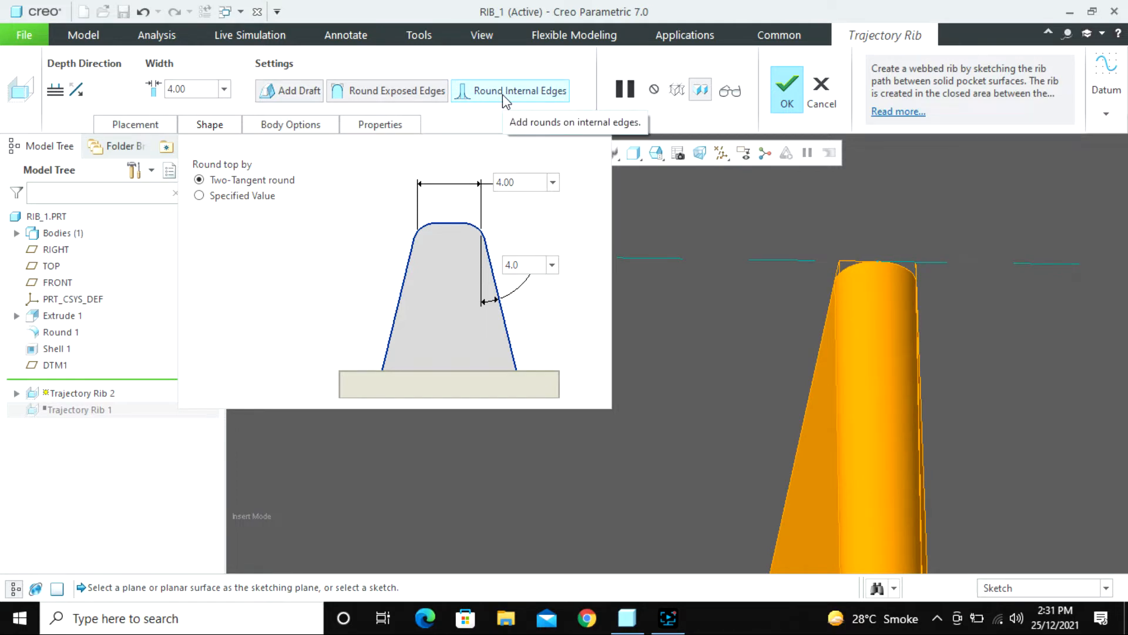
scroll(814, 251, "down", 3)
scroll(810, 378, "down", 3)
middle_click_drag(811, 374, 828, 383)
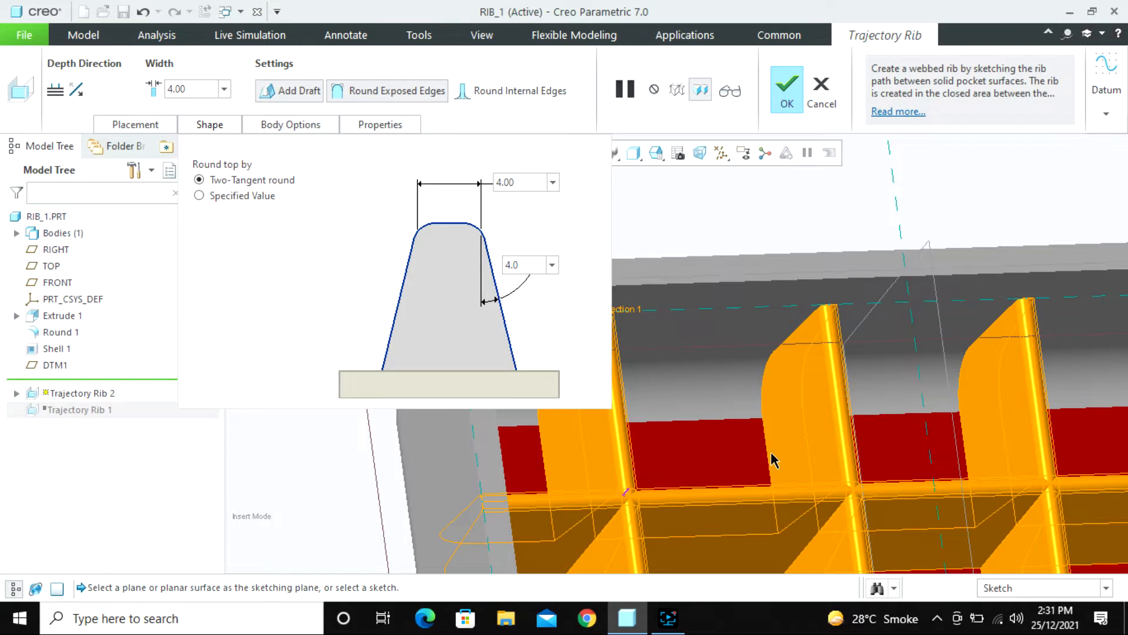
scroll(762, 328, "up", 3)
middle_click_drag(859, 430, 833, 427)
scroll(832, 425, "down", 4)
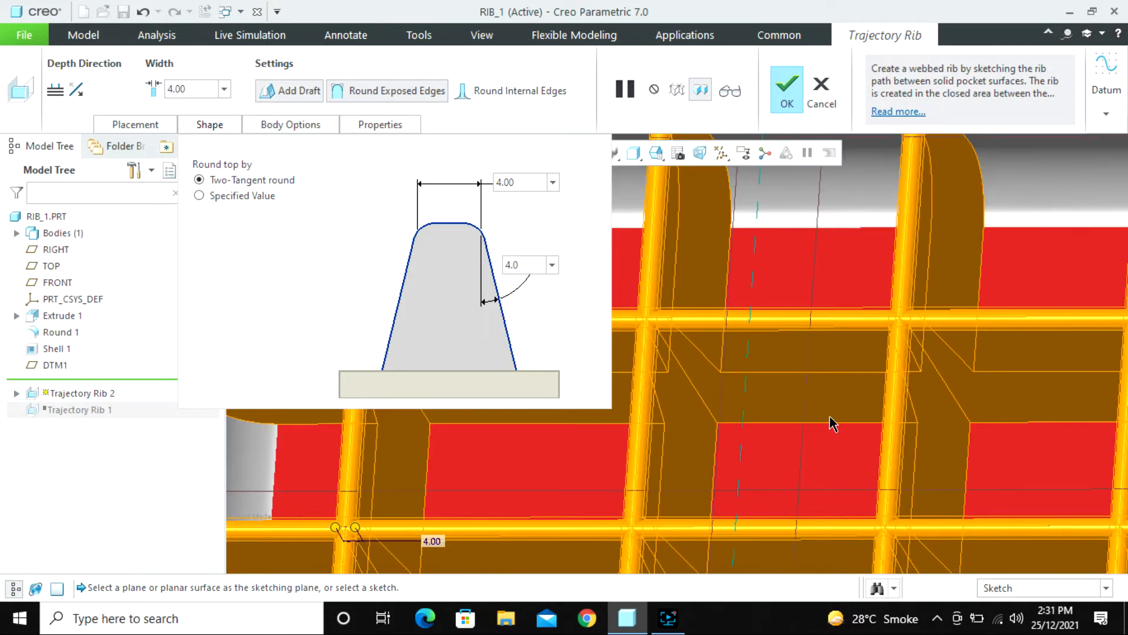
left_click(499, 91)
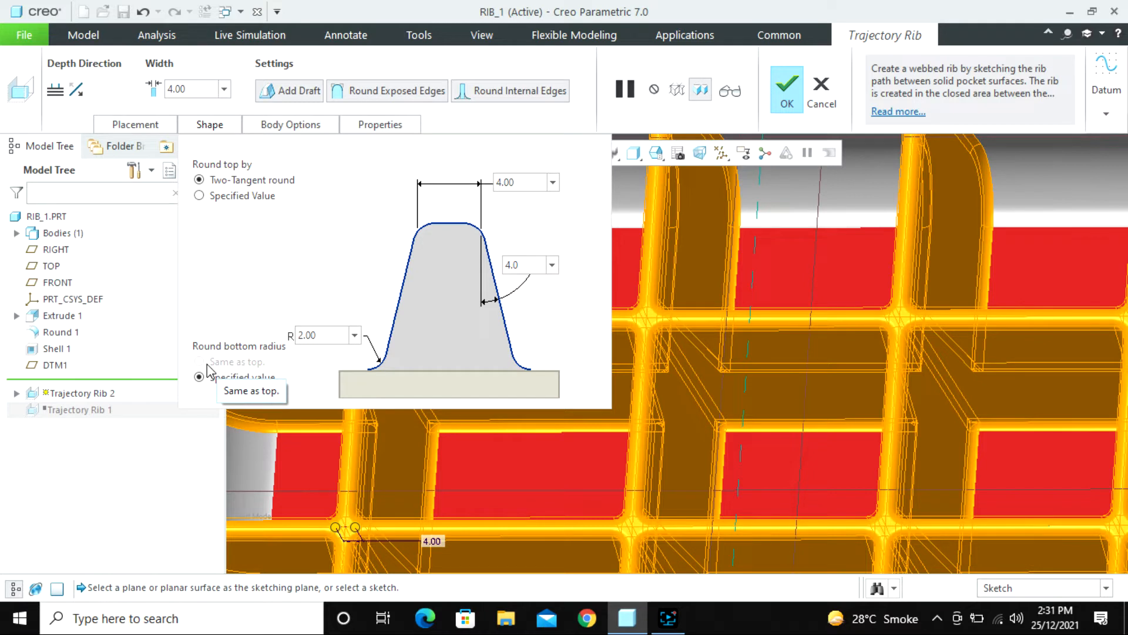
- Try a bottom round radius of 5.00 on the ribs and set it back to 2.00
double_click(315, 338)
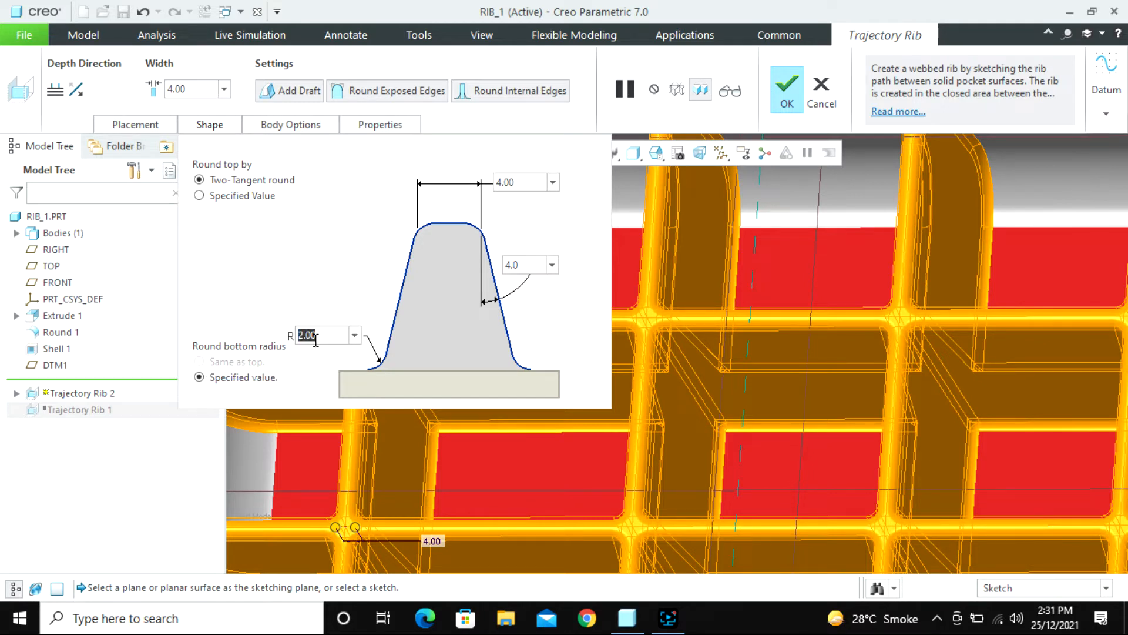
type("5")
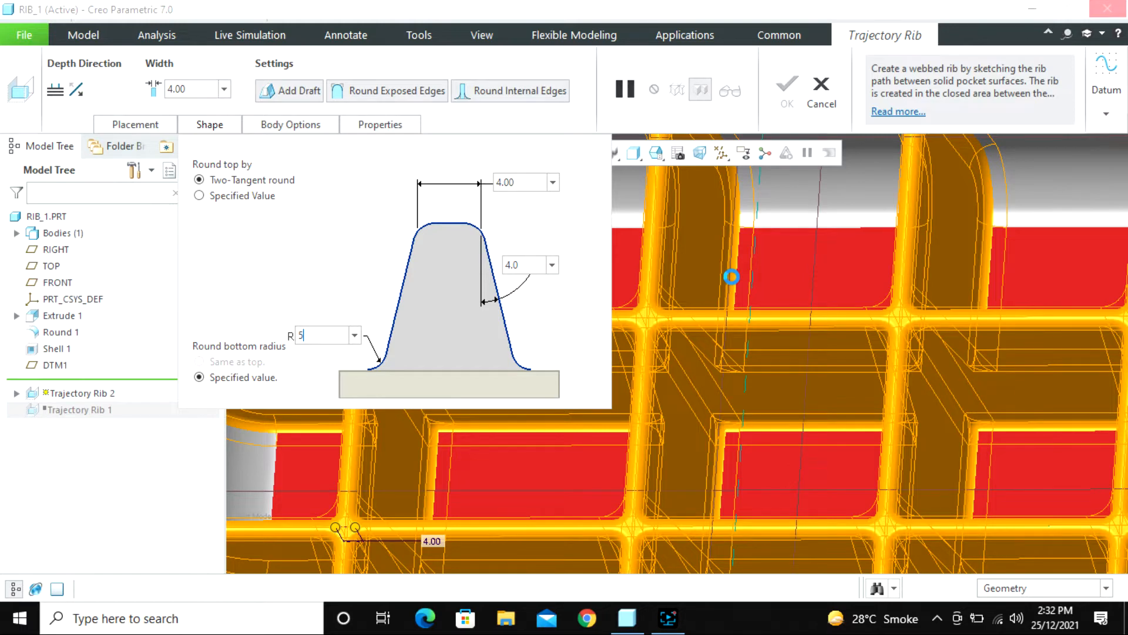
scroll(695, 356, "up", 5)
middle_click_drag(704, 367, 716, 377)
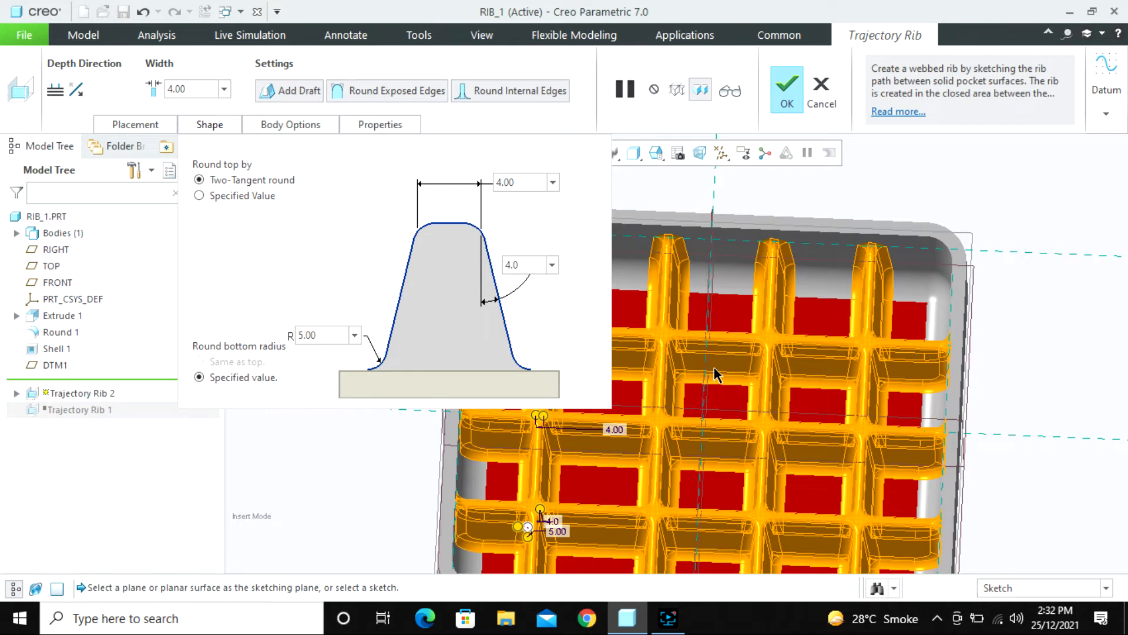
double_click(327, 339)
type("2")
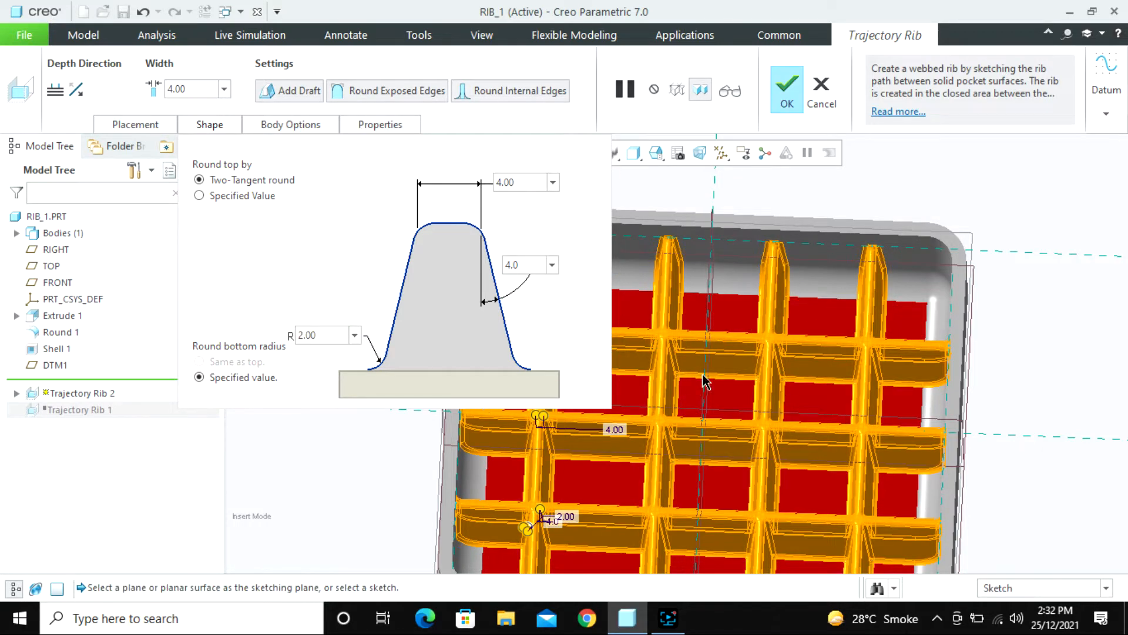
- Complete the trajectory rib feature and clear its selection
scroll(676, 396, "up", 3)
middle_click(838, 304)
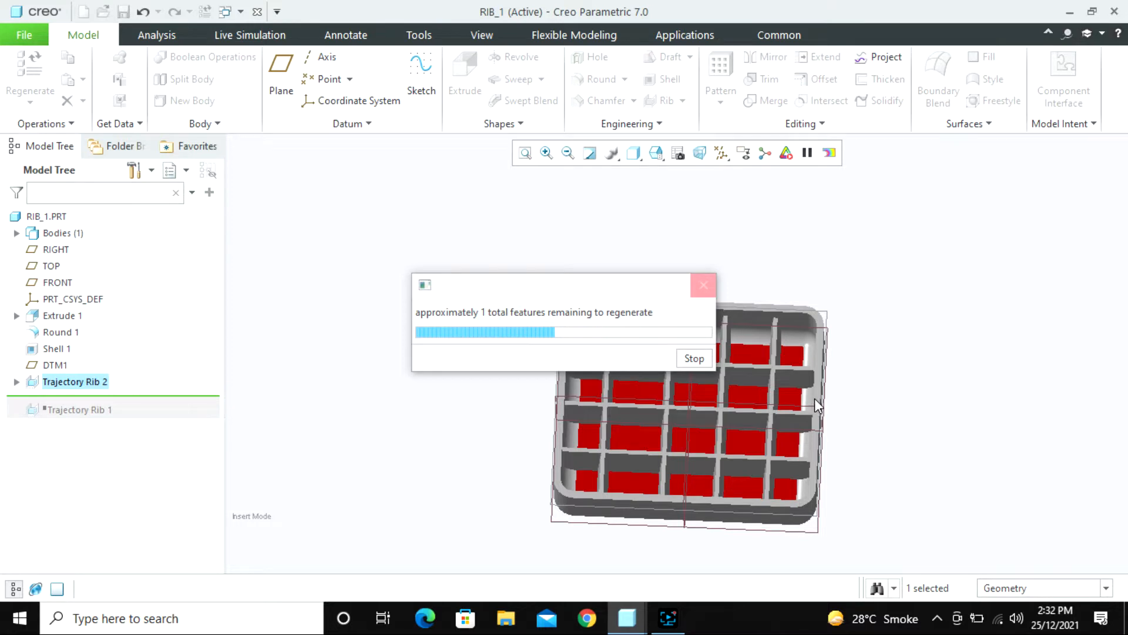
left_click(863, 469)
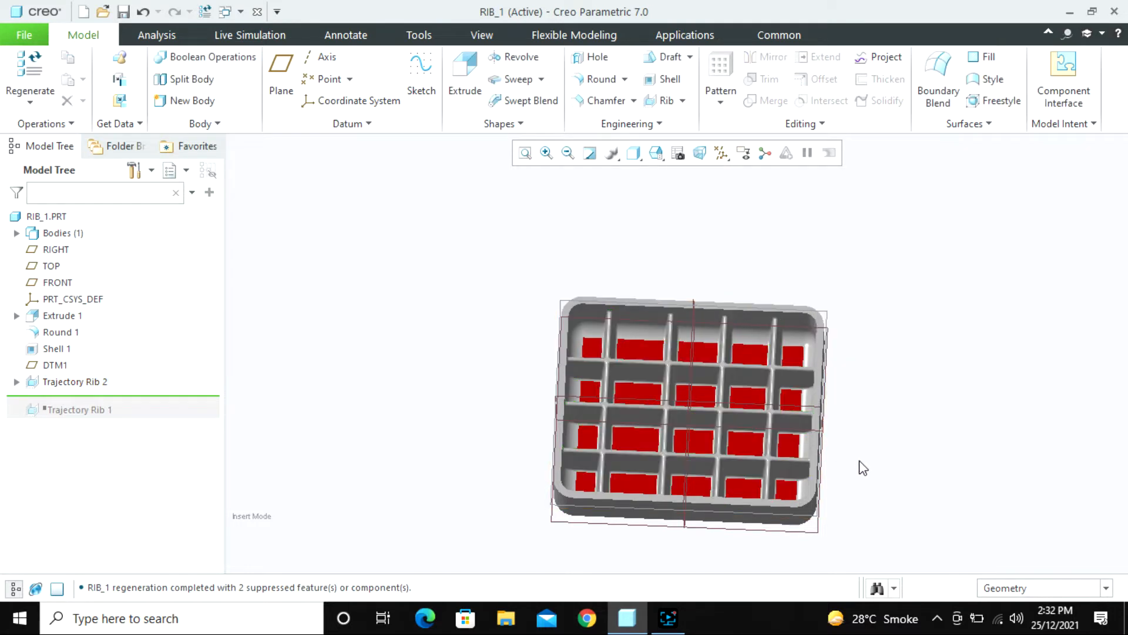
- Inspect the finished grid ribs in the tray and close the RIB_1 model window
scroll(694, 391, "down", 5)
middle_click_drag(638, 409, 734, 421)
scroll(788, 425, "up", 4)
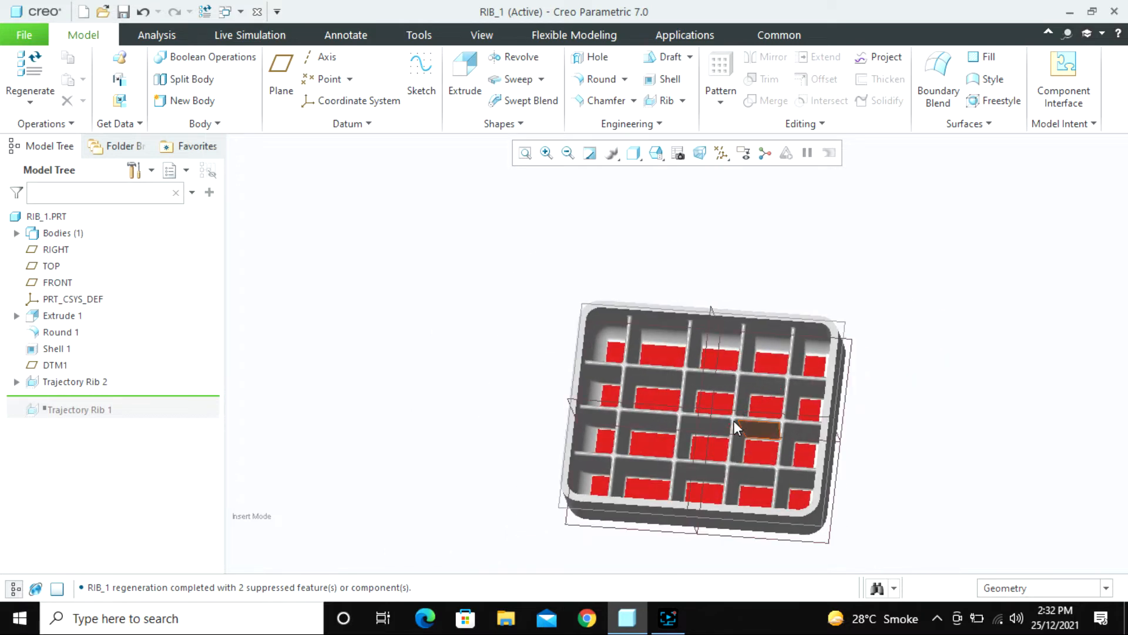
left_click(258, 13)
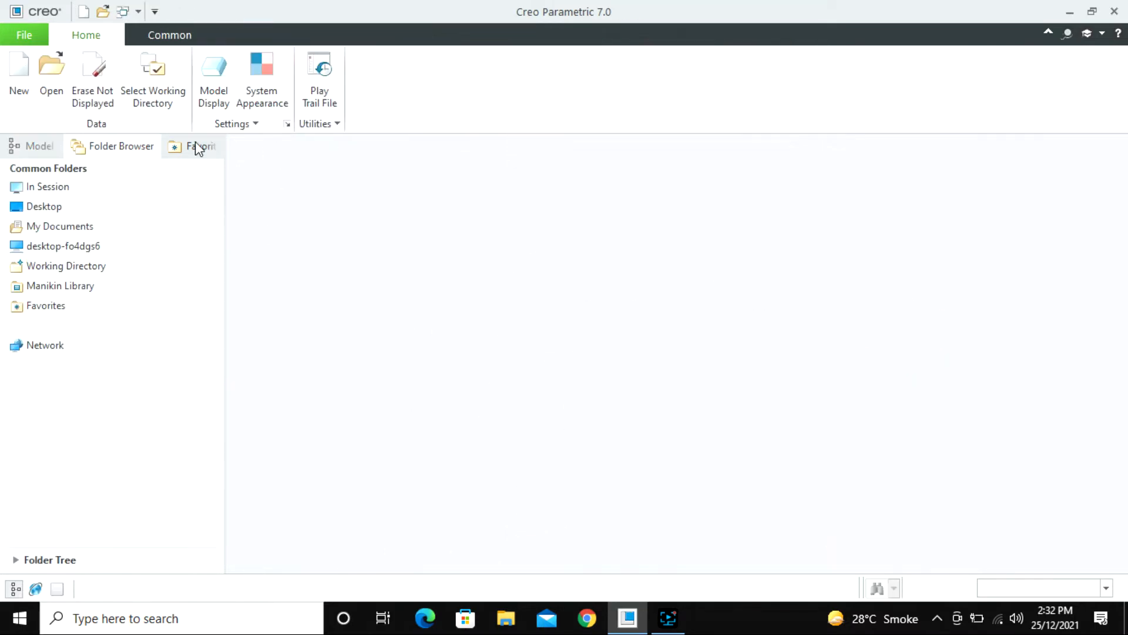
- Open the part rib_6.prt from the 6. Draft Shell Rib folder
left_click(52, 77)
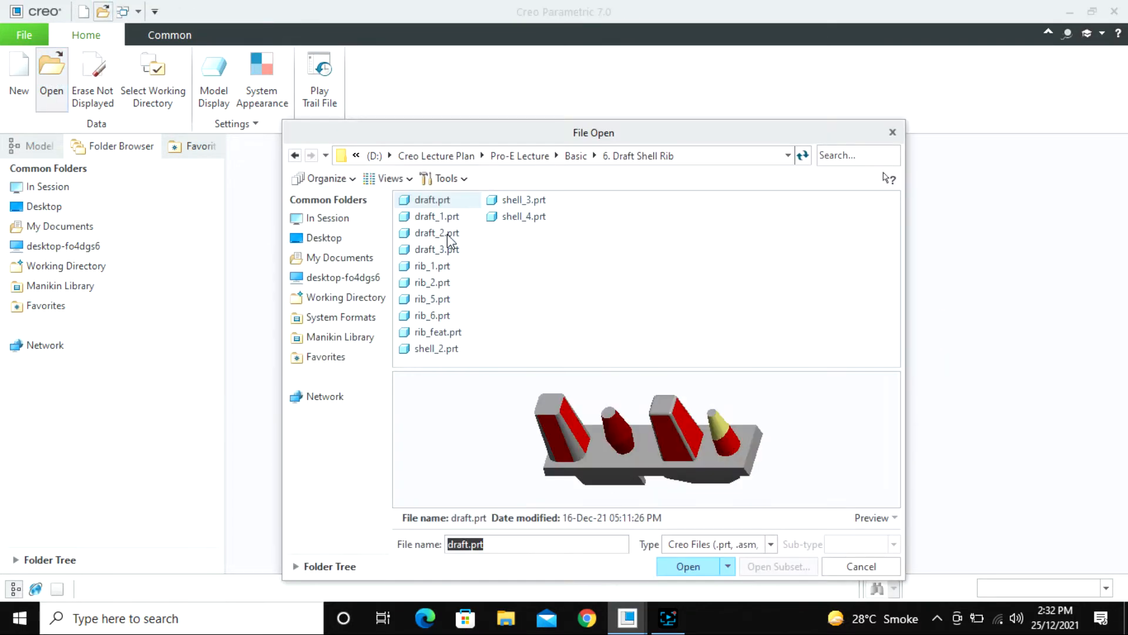
left_click(432, 269)
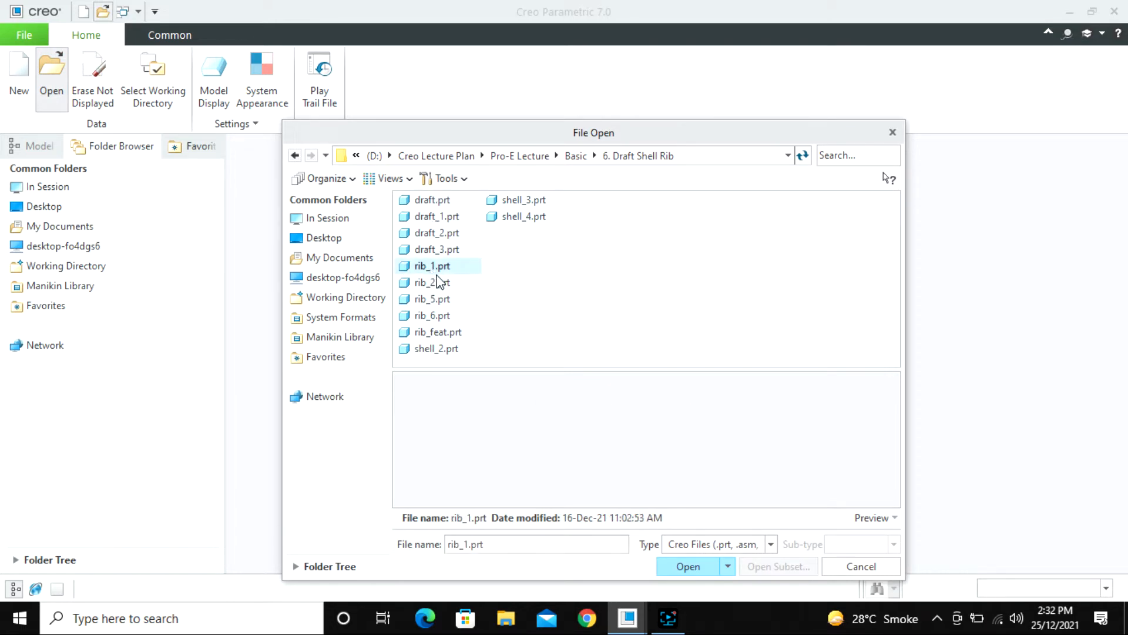
left_click(442, 282)
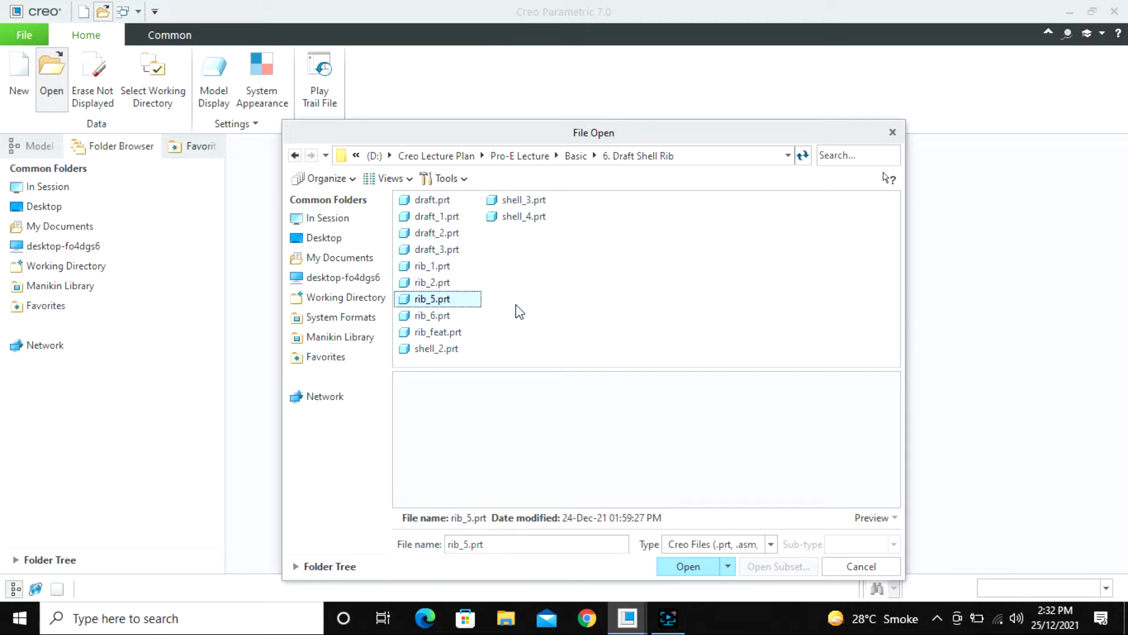
key("Down")
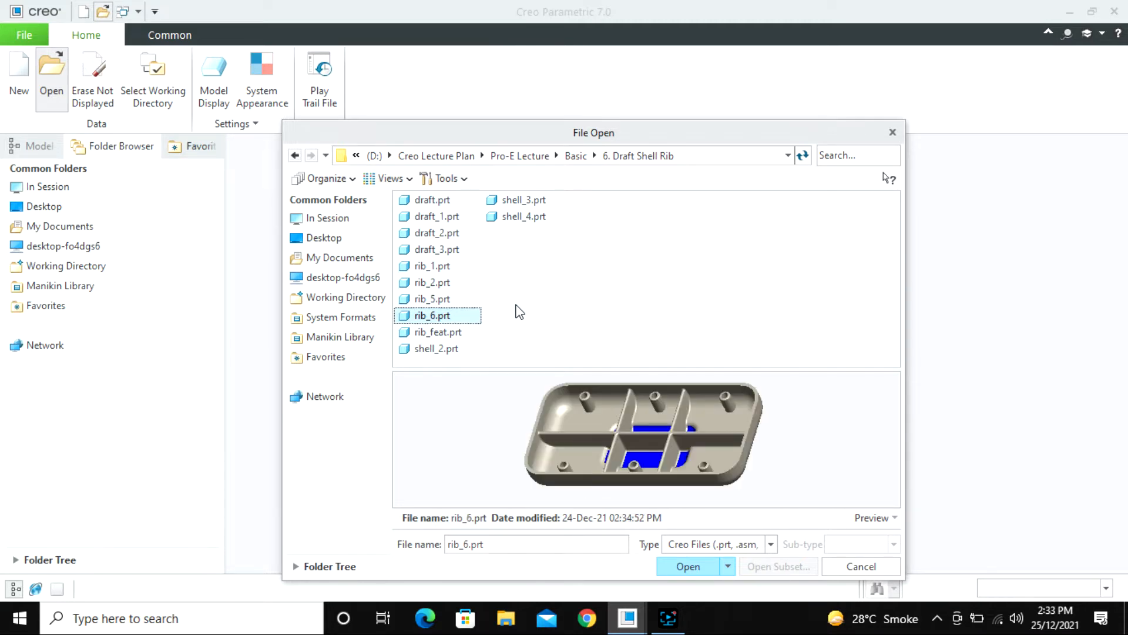
key("Return")
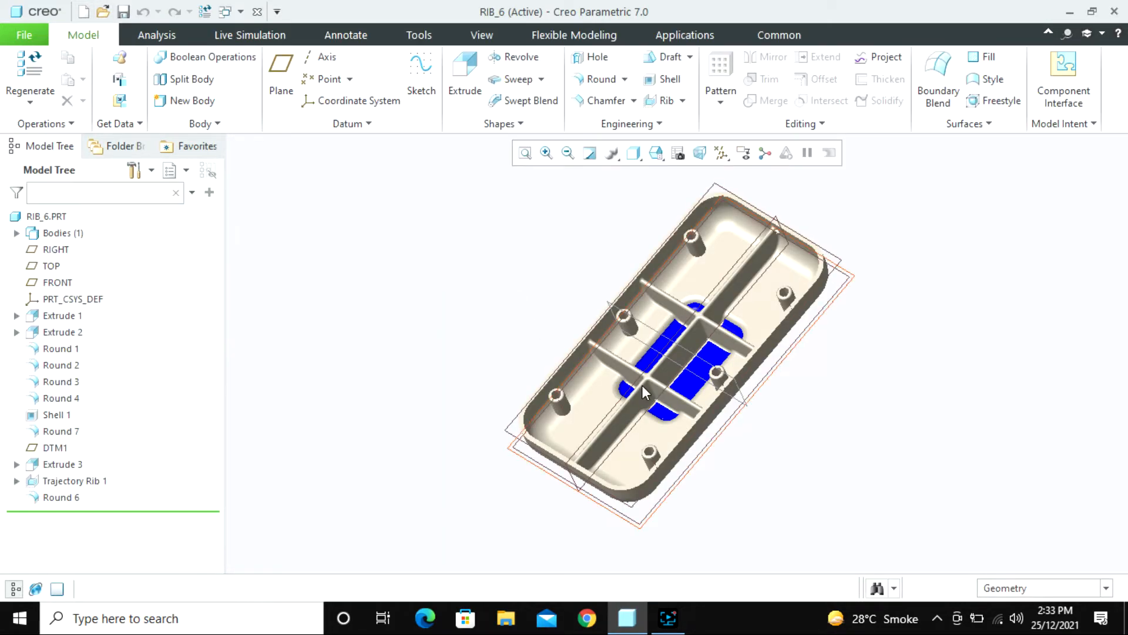
scroll(743, 334, "up", 4)
scroll(657, 378, "down", 4)
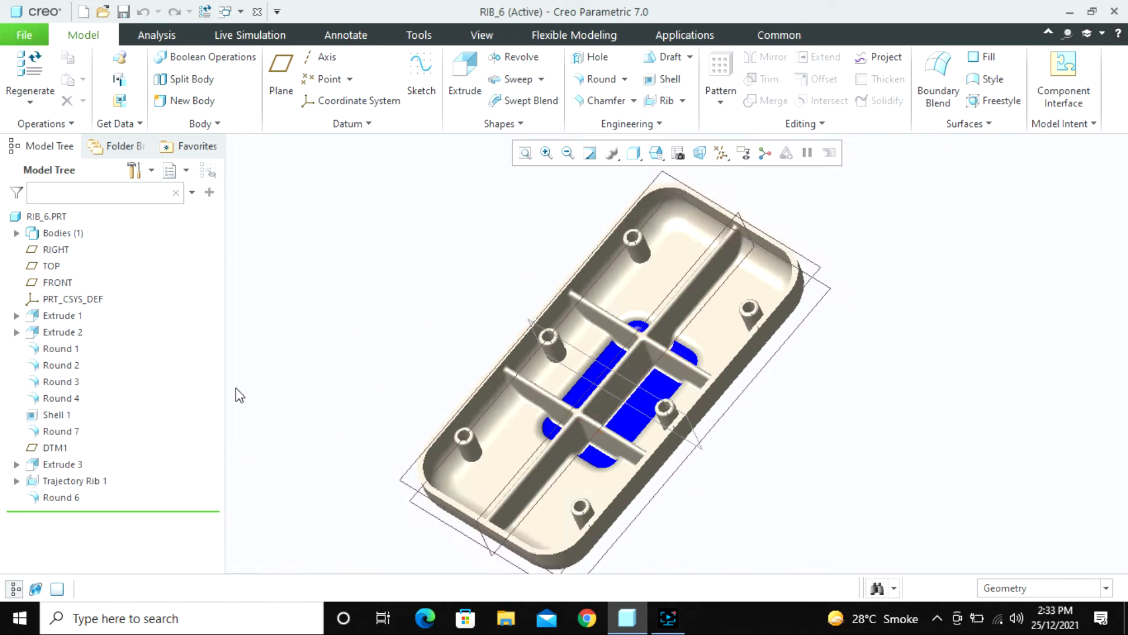
- Roll the RIB_6 model back to just before Trajectory Rib 1, leaving only the tray with its bosses
left_click_drag(114, 515, 124, 473)
middle_click_drag(628, 448, 676, 297)
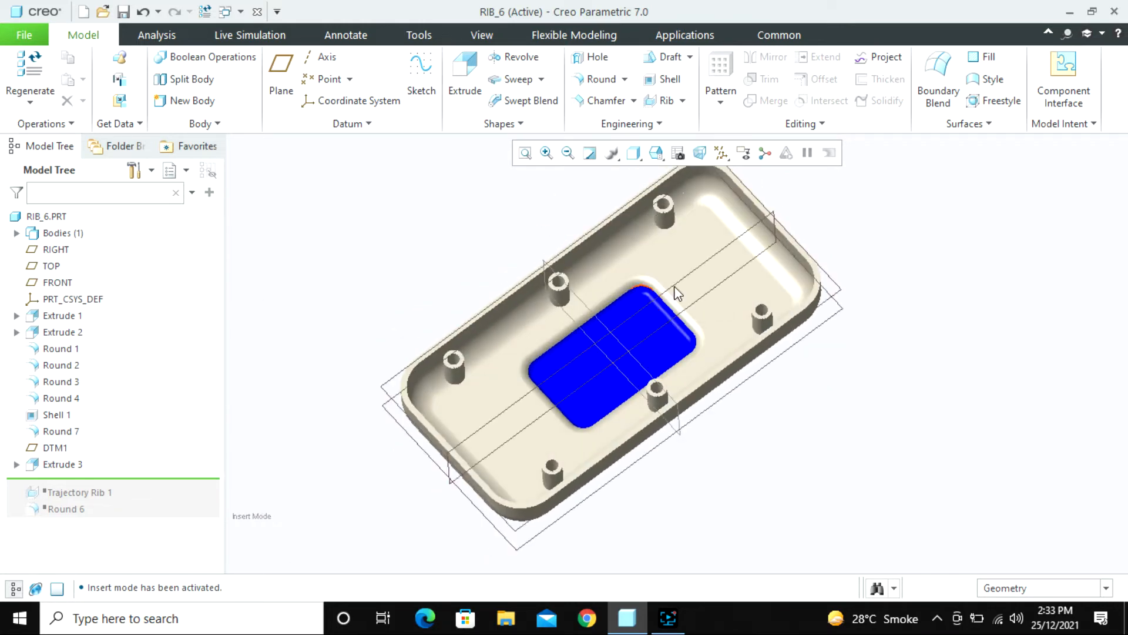
scroll(612, 403, "down", 5)
scroll(603, 395, "up", 5)
middle_click_drag(603, 395, 594, 368)
scroll(594, 368, "up", 4)
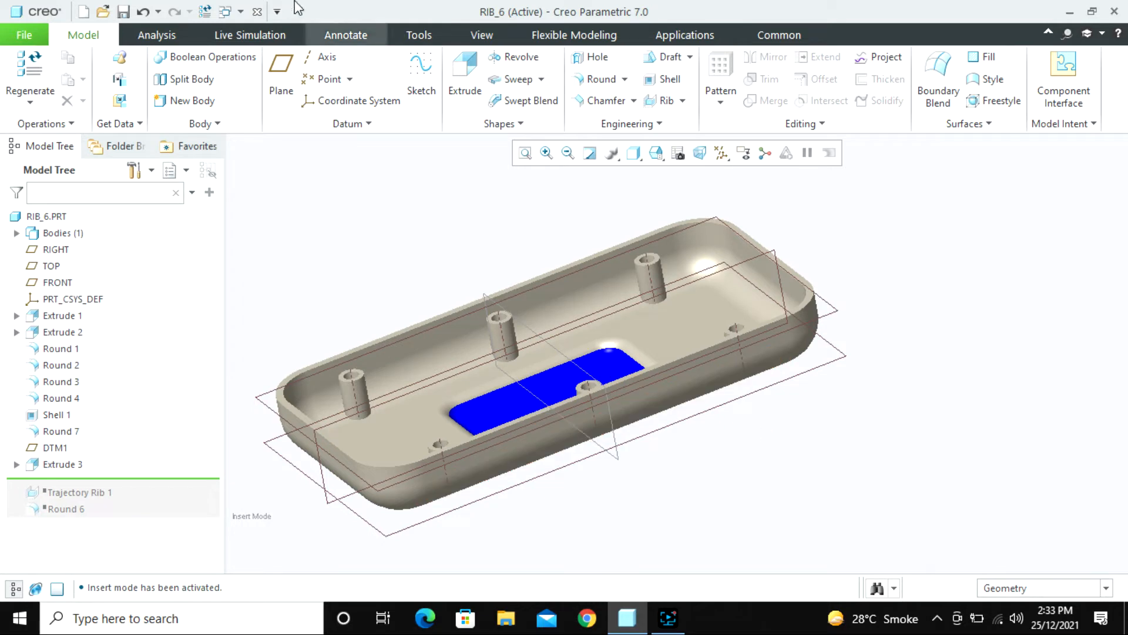
- Start a trajectory rib and place its sketch on datum plane DTM1 just below the tray's rim
mouse_move(775, 372)
middle_mouse_down()
mouse_move(755, 326)
mouse_move(759, 337)
mouse_move(845, 335)
middle_mouse_up()
left_click(838, 322)
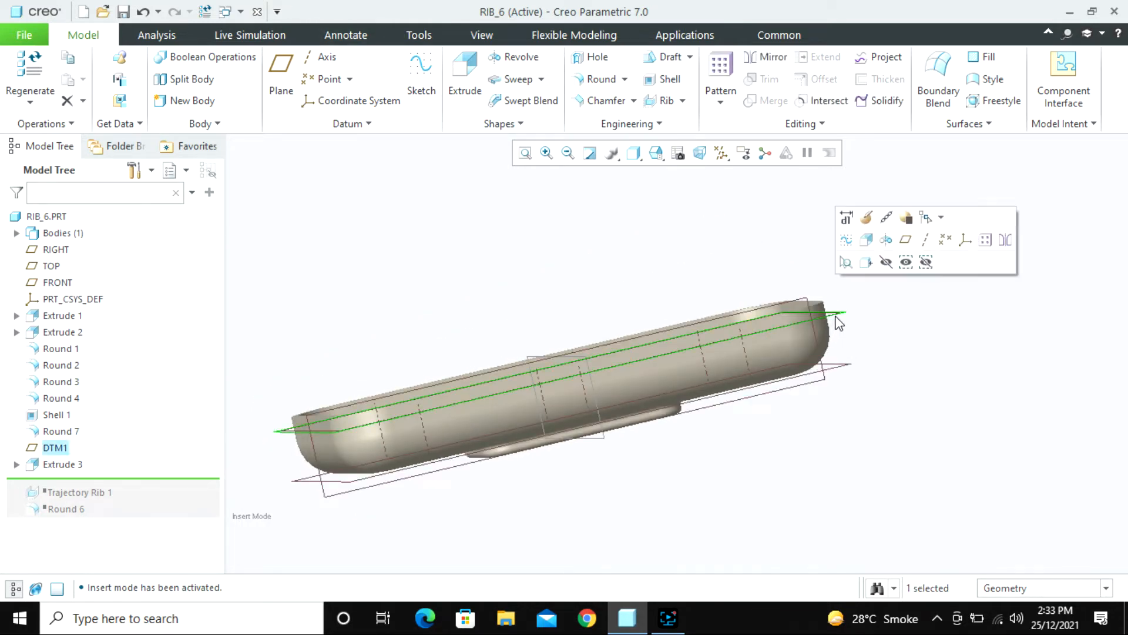
mouse_move(773, 355)
middle_mouse_down()
mouse_move(707, 244)
mouse_move(667, 264)
mouse_move(774, 392)
mouse_move(611, 343)
mouse_move(659, 243)
middle_mouse_up()
scroll(655, 237, "up", 3)
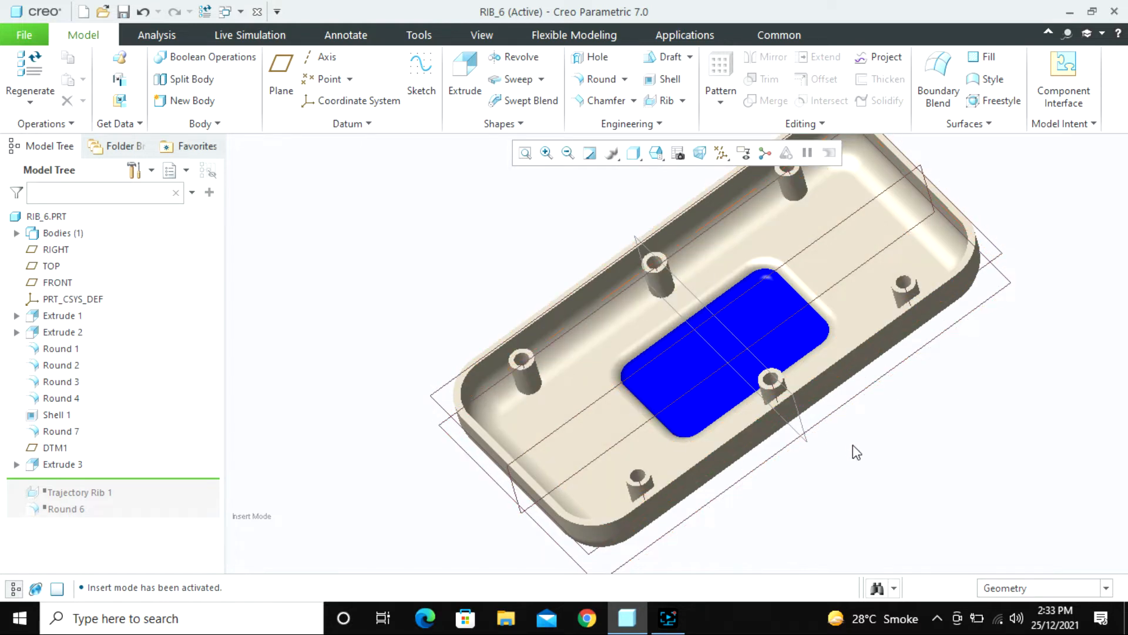
left_click(664, 102)
middle_click_drag(416, 410, 441, 450)
scroll(441, 450, "down", 5)
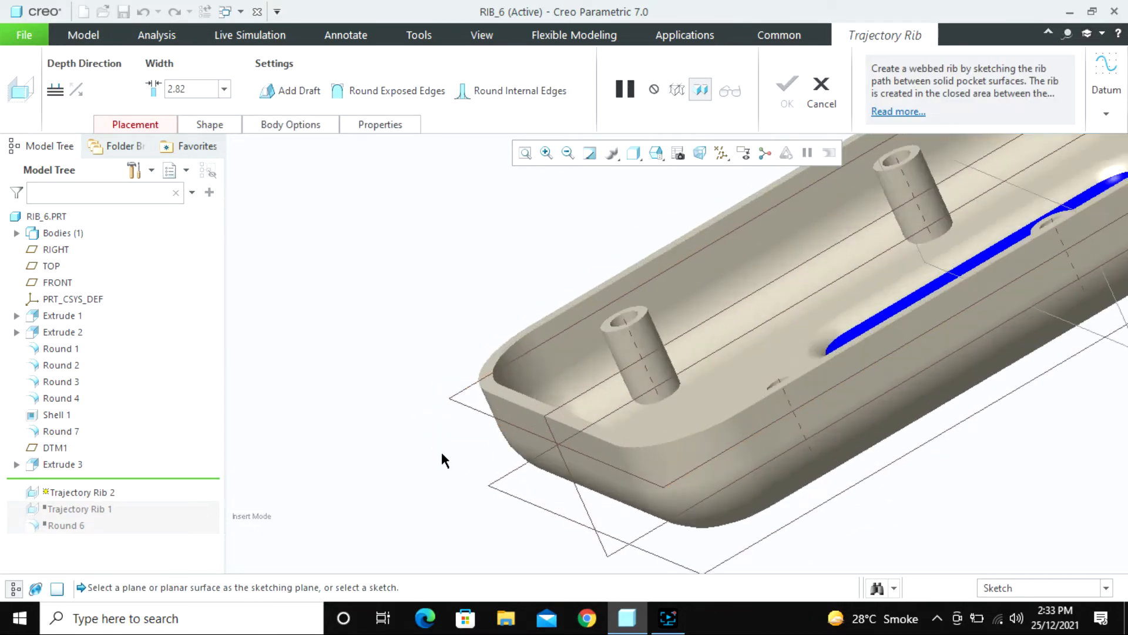
left_click(466, 373)
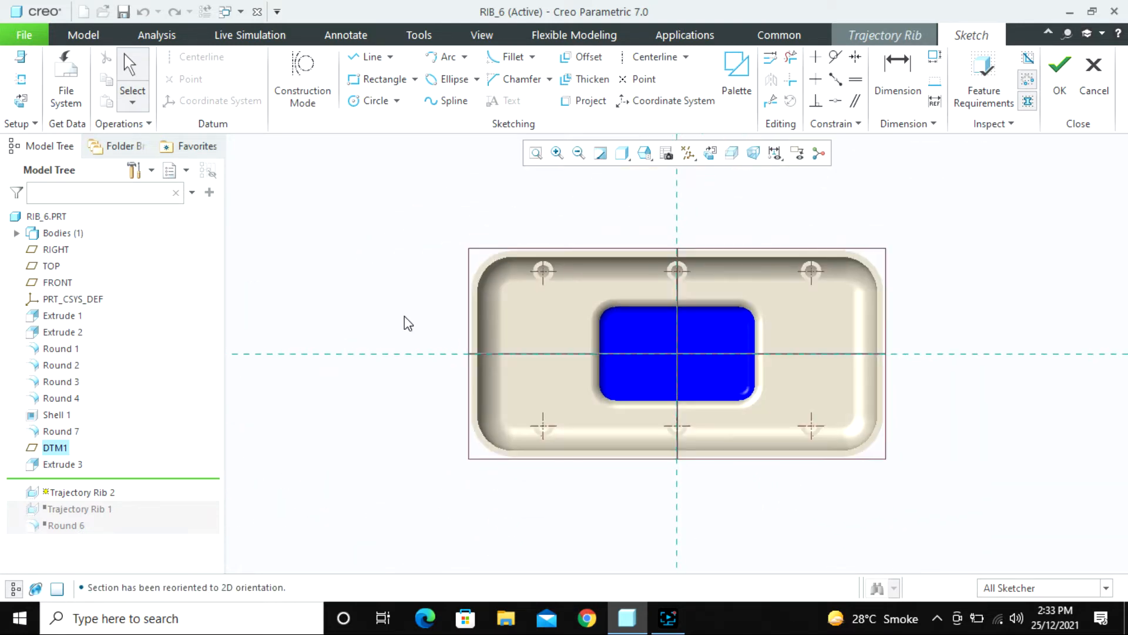
- Sketch two parallel lines across the tray's width between the long inner walls, one on each side of the centre
left_click(371, 58)
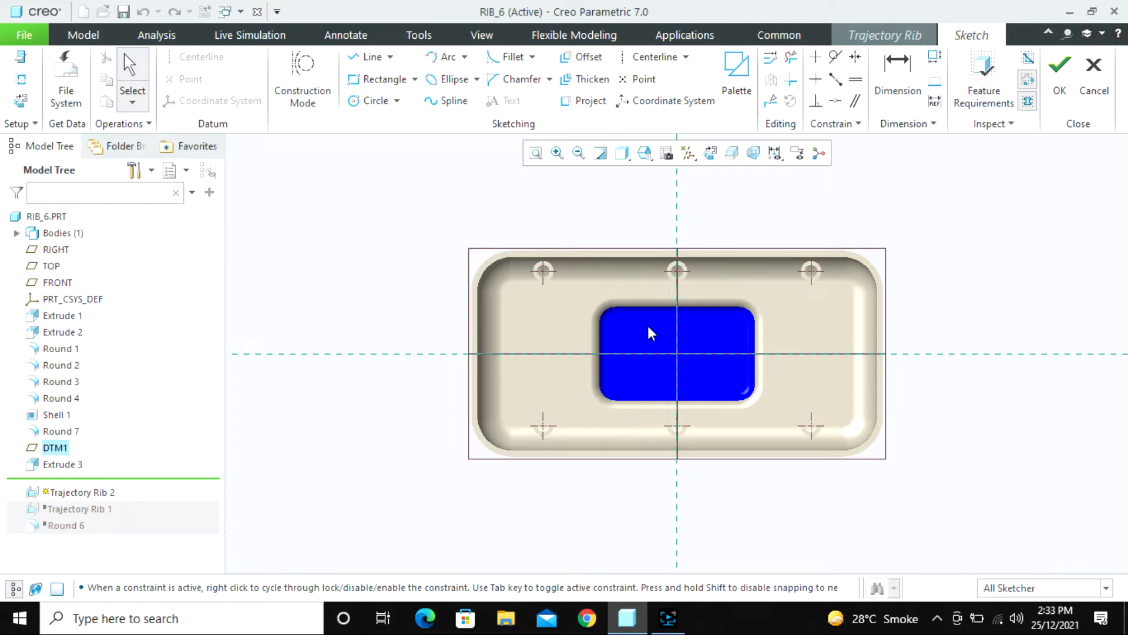
left_click(371, 57)
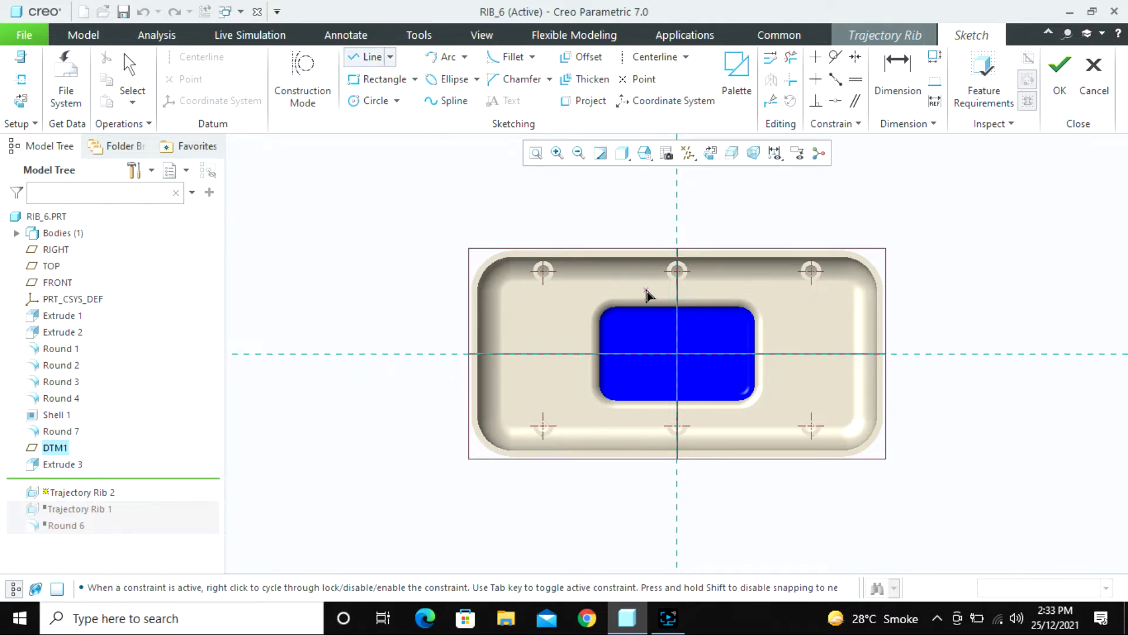
left_click(631, 257)
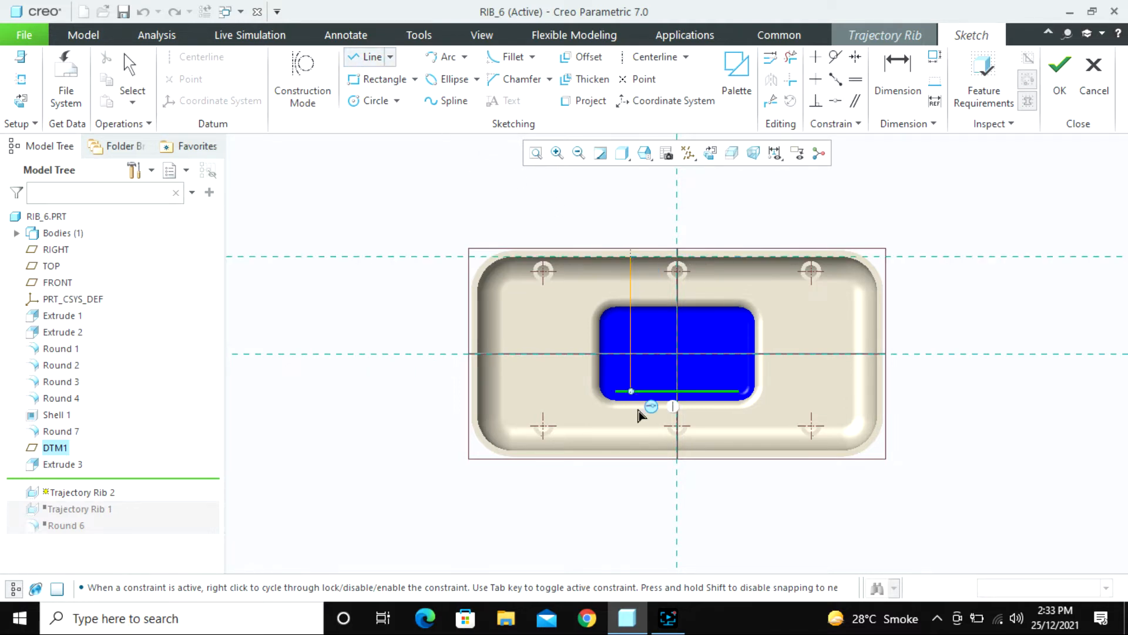
left_click(631, 450)
middle_click(631, 497)
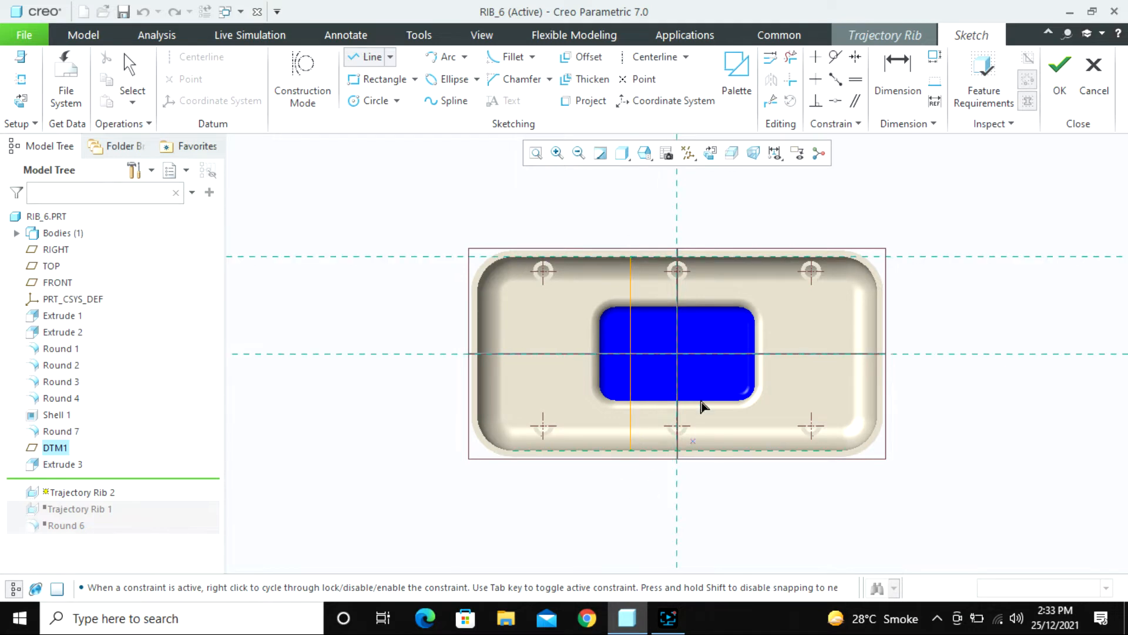
left_click(726, 259)
left_click(726, 451)
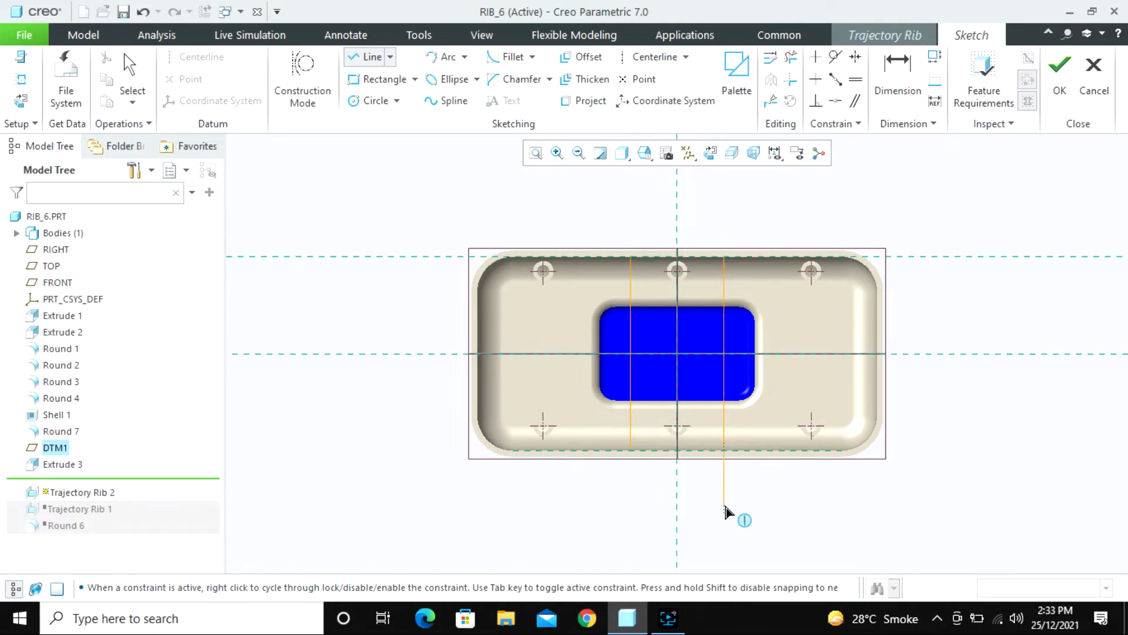
middle_click(728, 514)
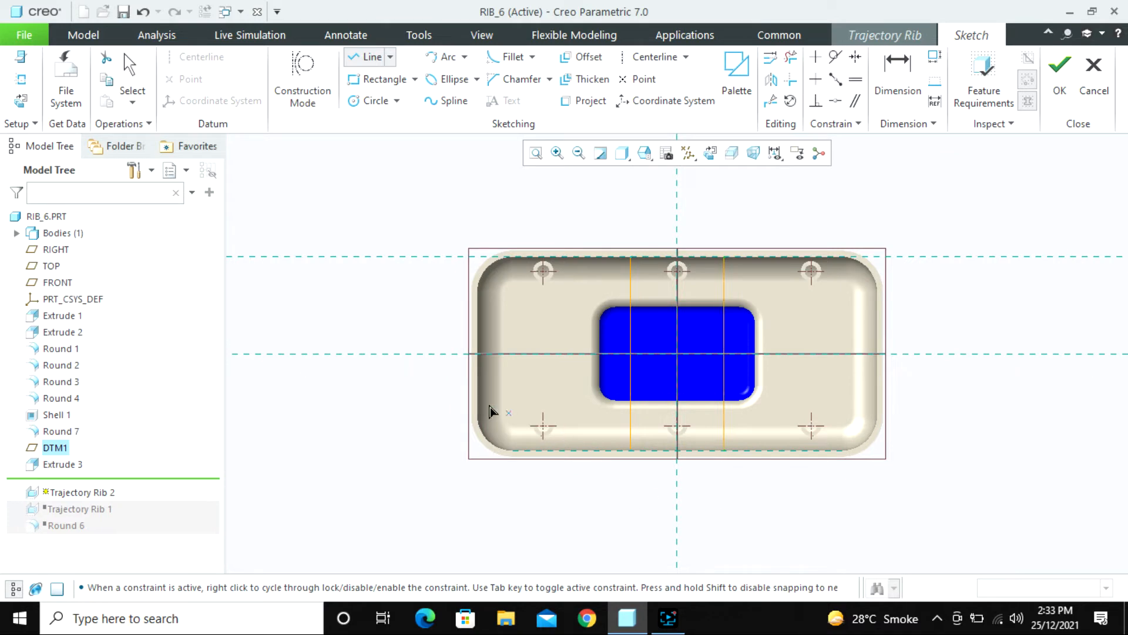
- Sketch two parallel lines along the tray's length between the short inner walls, one on each side of the centre
left_click(478, 310)
left_click(884, 323)
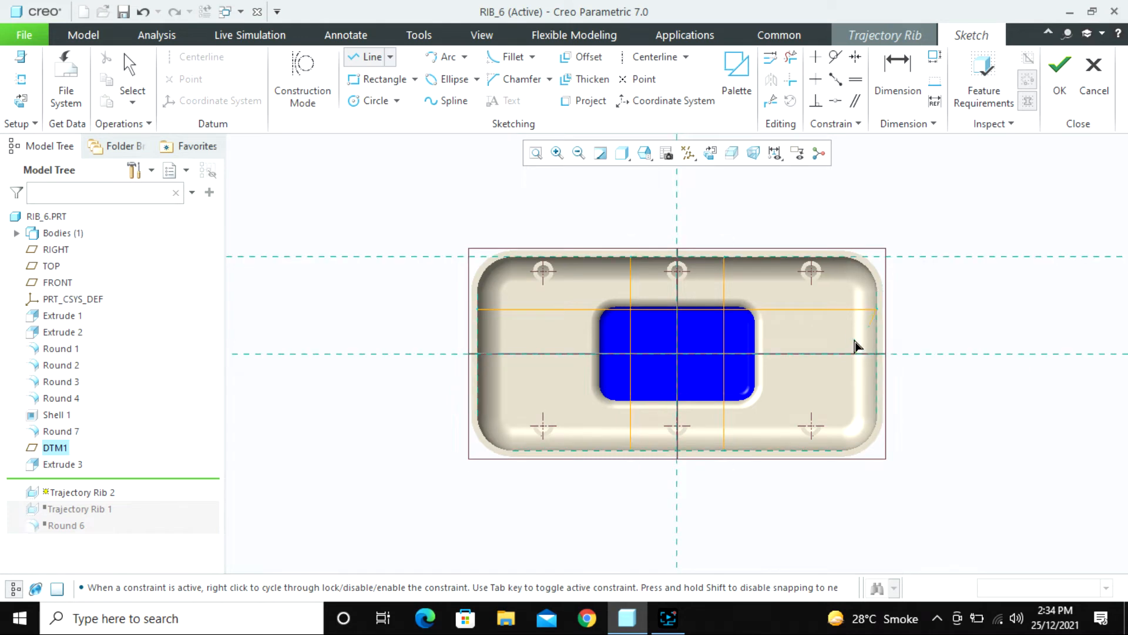
middle_click(848, 351)
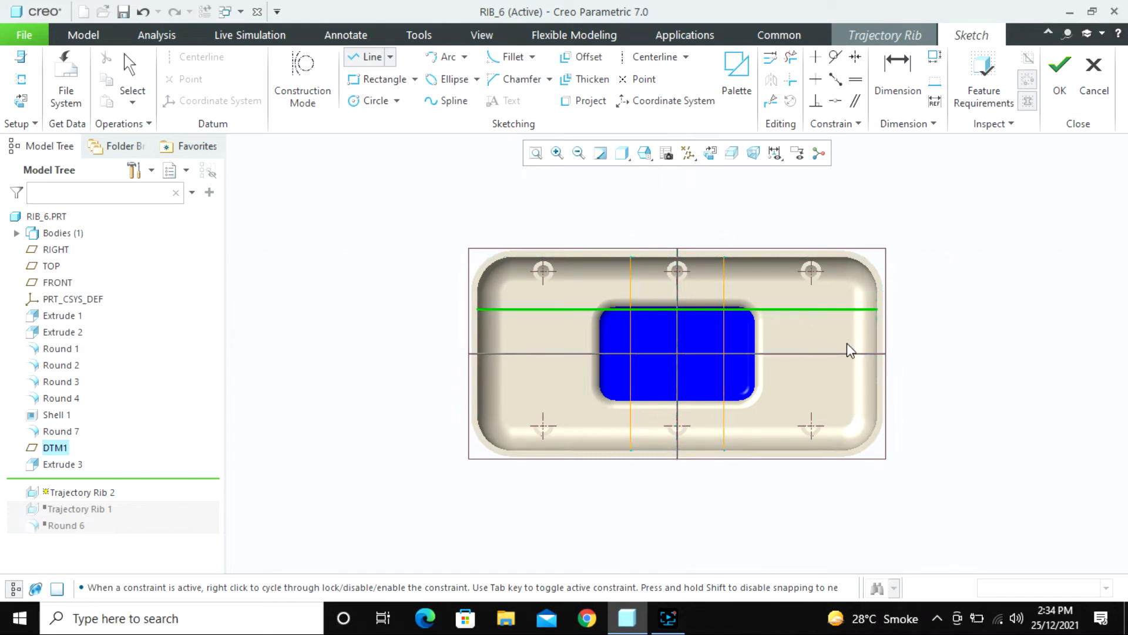
left_click(479, 391)
left_click(876, 391)
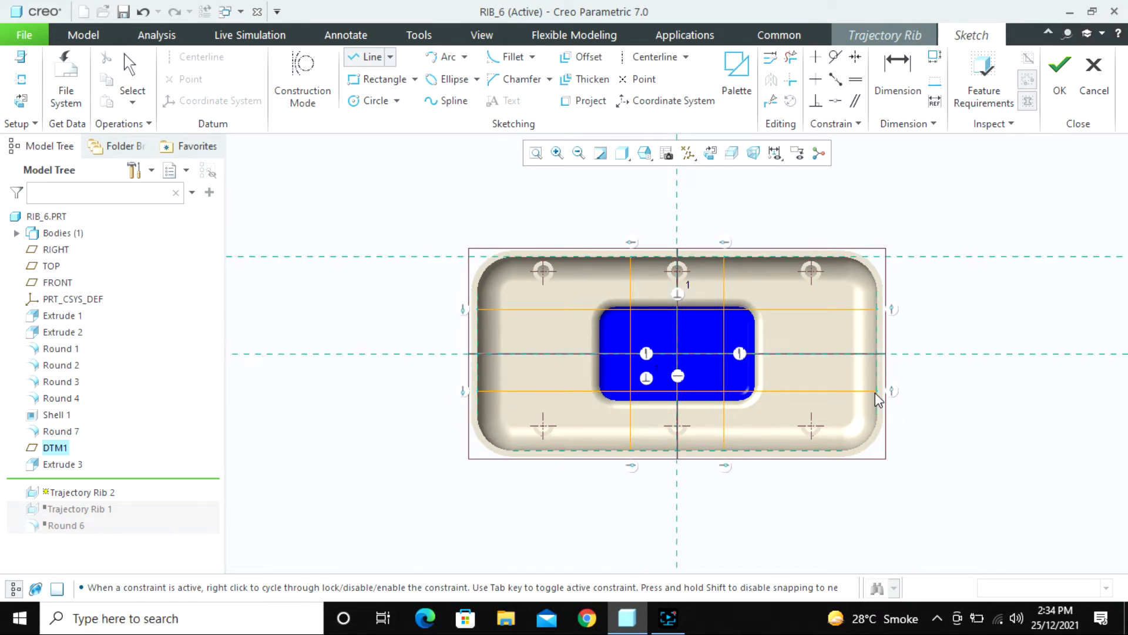
middle_click(937, 412)
middle_click(938, 414)
- Finish the grid sketch, check the rib preview over the recessed pocket, and complete the trajectory rib feature
mouse_move(827, 416)
middle_mouse_down()
mouse_move(833, 318)
mouse_move(843, 384)
middle_mouse_up()
scroll(746, 306, "up", 2)
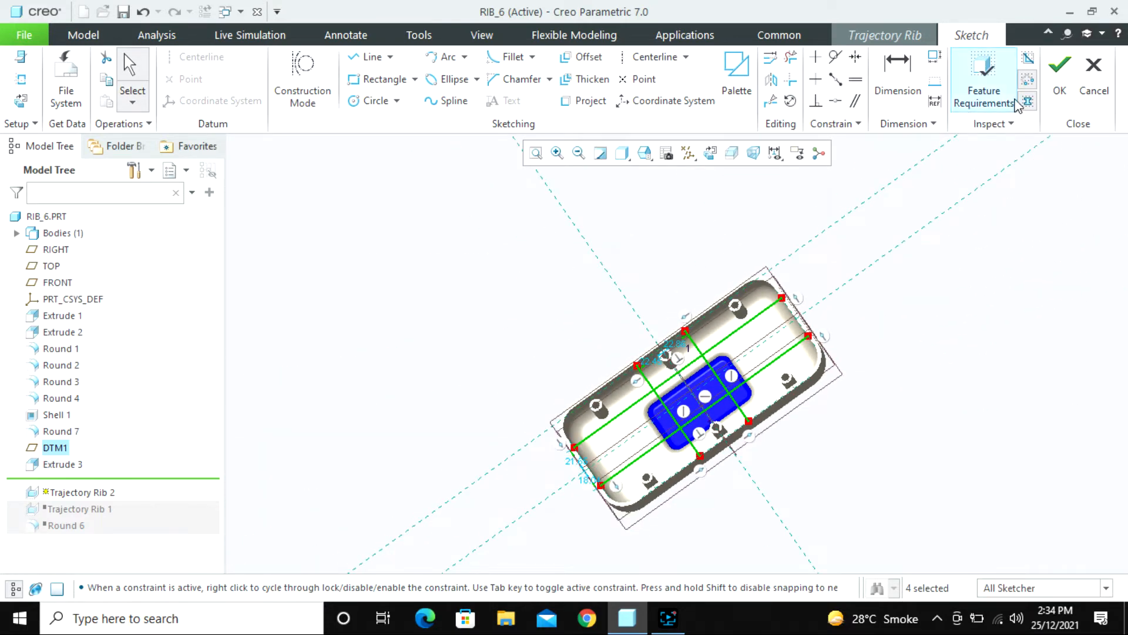
left_click(1060, 74)
scroll(704, 306, "down", 3)
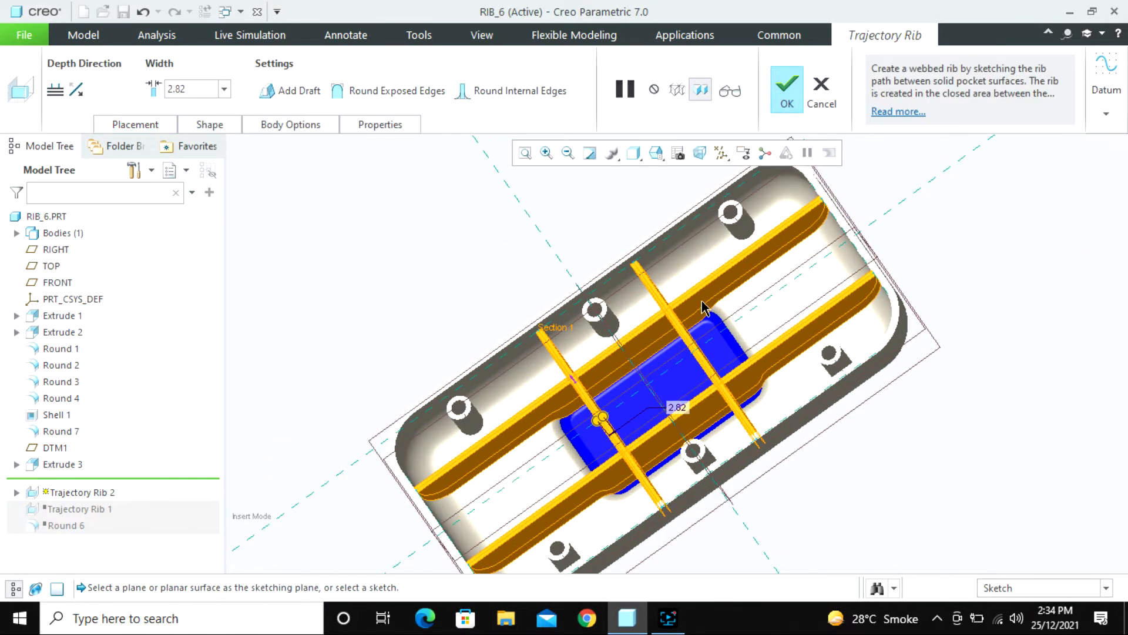
scroll(703, 306, "down", 8)
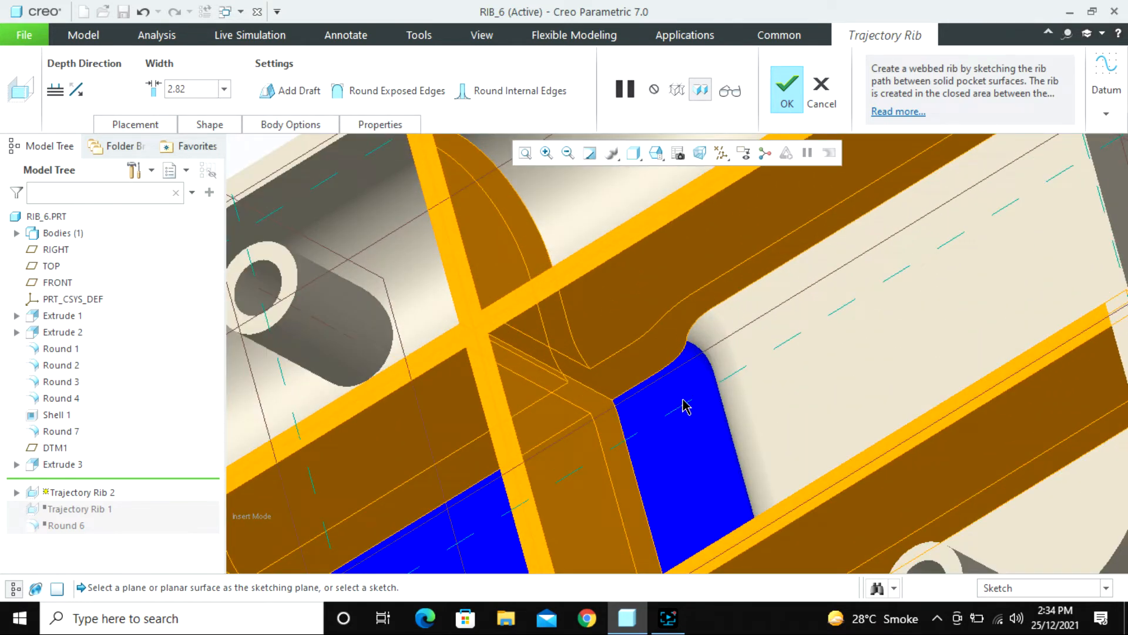
scroll(773, 352, "up", 5)
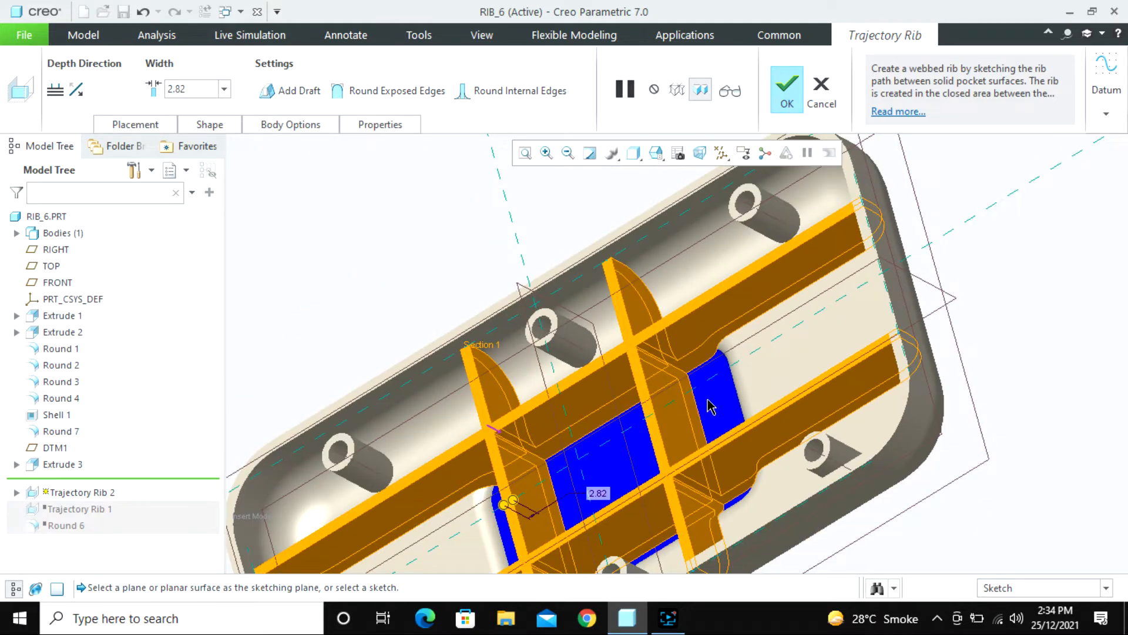
middle_click_drag(707, 408, 739, 397)
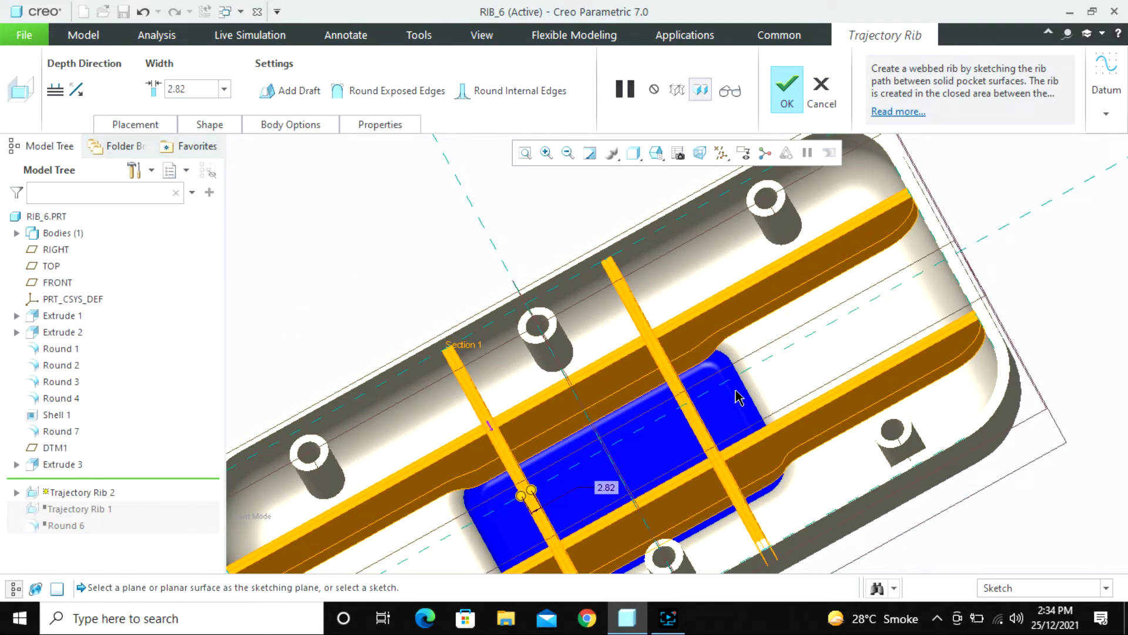
scroll(739, 397, "up", 2)
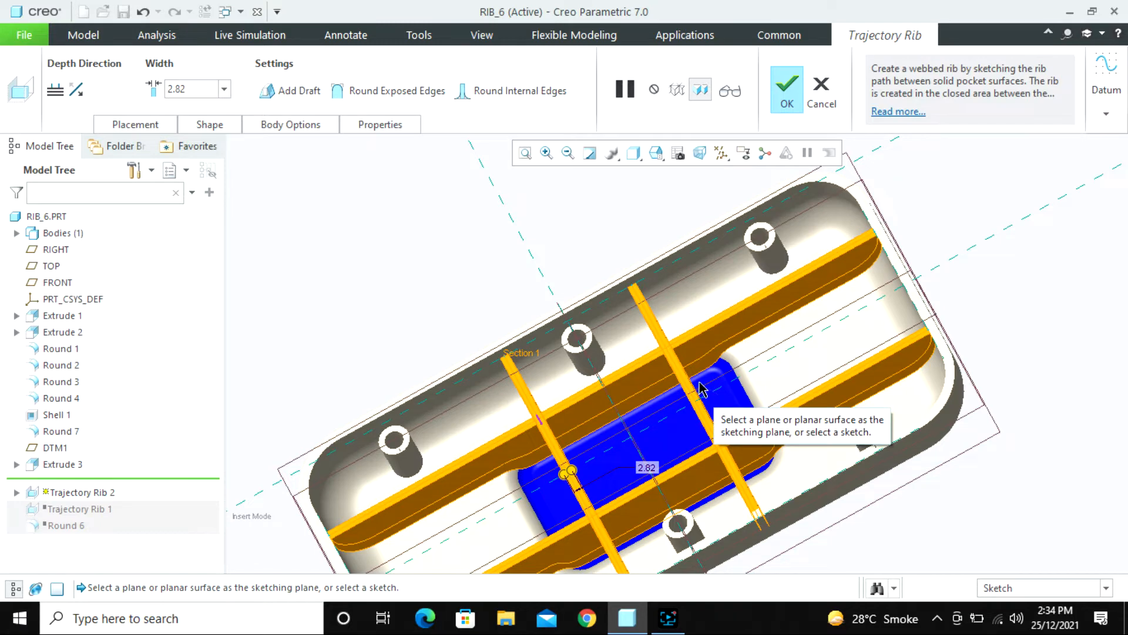
middle_click(780, 360)
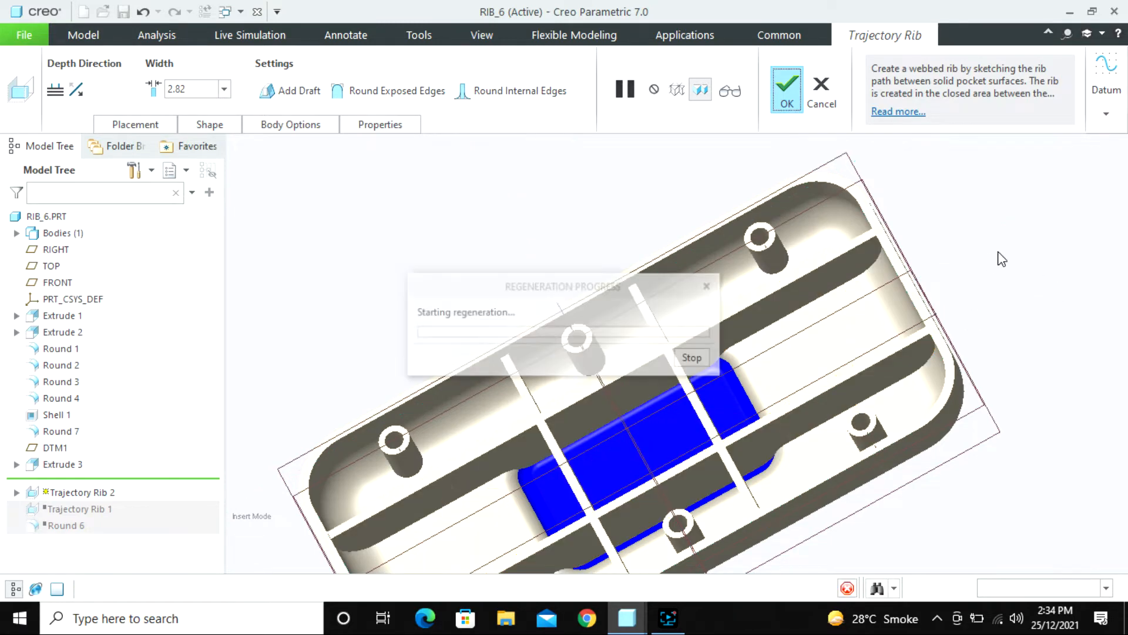
left_click(942, 290)
- Inspect the finished grid ribs in the tray and close the RIB_6 model window
mouse_move(673, 379)
middle_mouse_down()
mouse_move(700, 410)
mouse_move(681, 371)
middle_mouse_up()
scroll(630, 383, "up", 3)
scroll(676, 435, "down", 3)
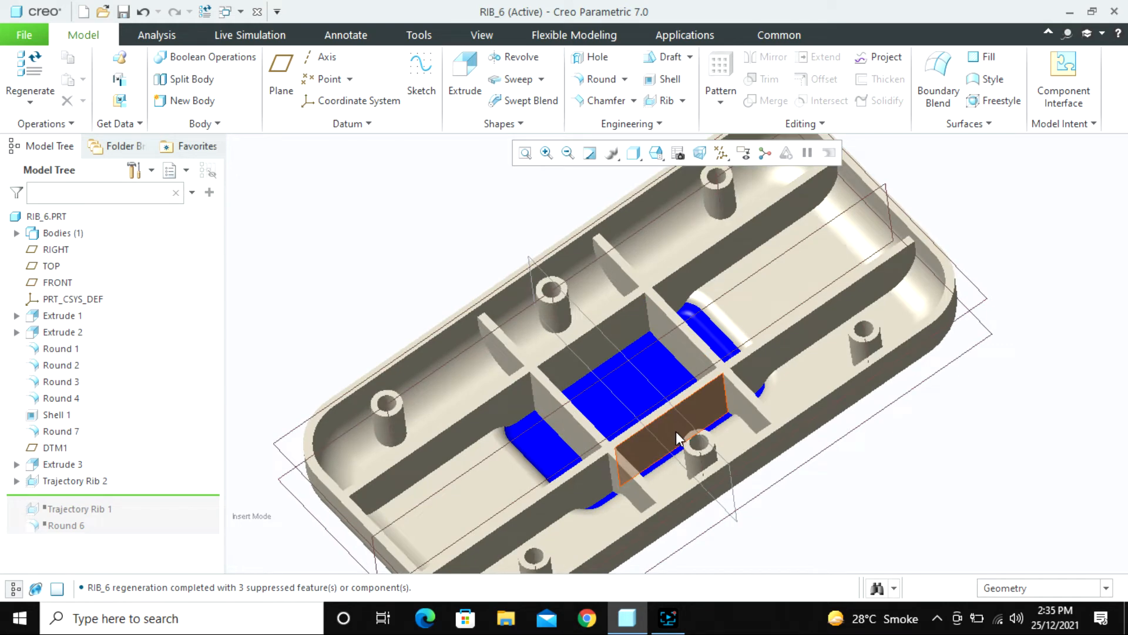
scroll(675, 431, "up", 1)
middle_click_drag(675, 431, 587, 294)
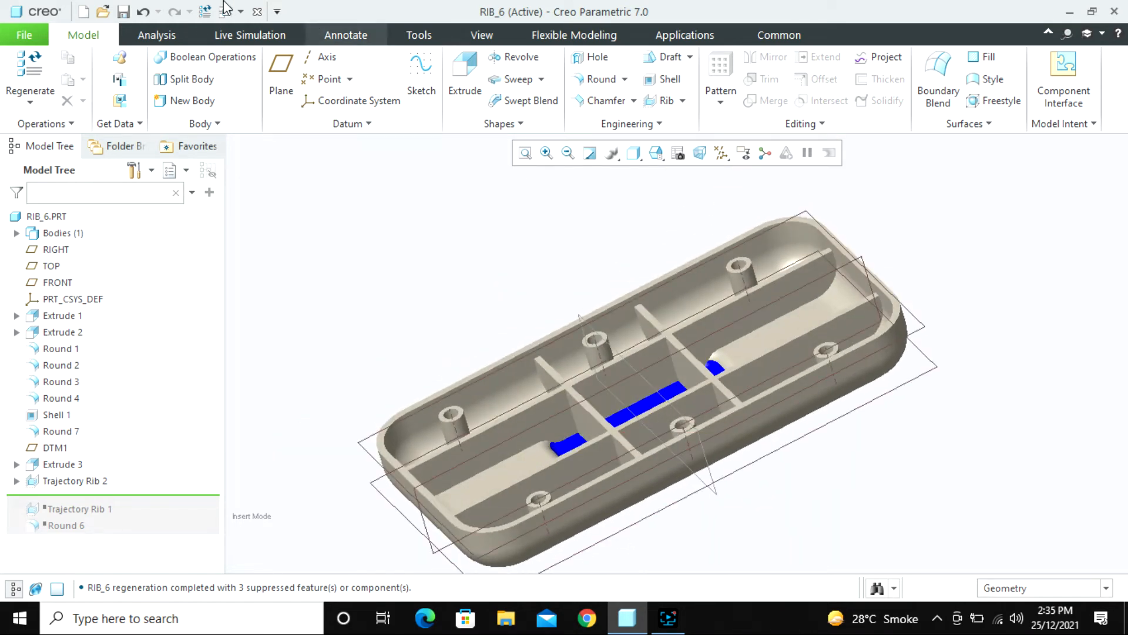
left_click(257, 11)
- Open the part rib_2.prt from the same folder
left_click(51, 69)
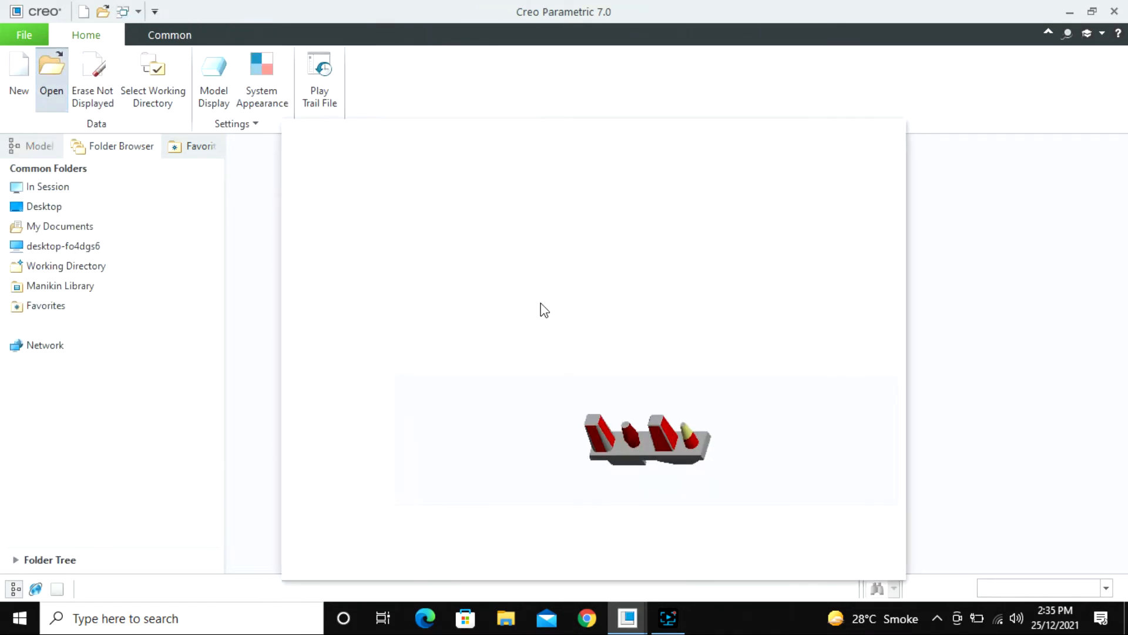
left_click(435, 268)
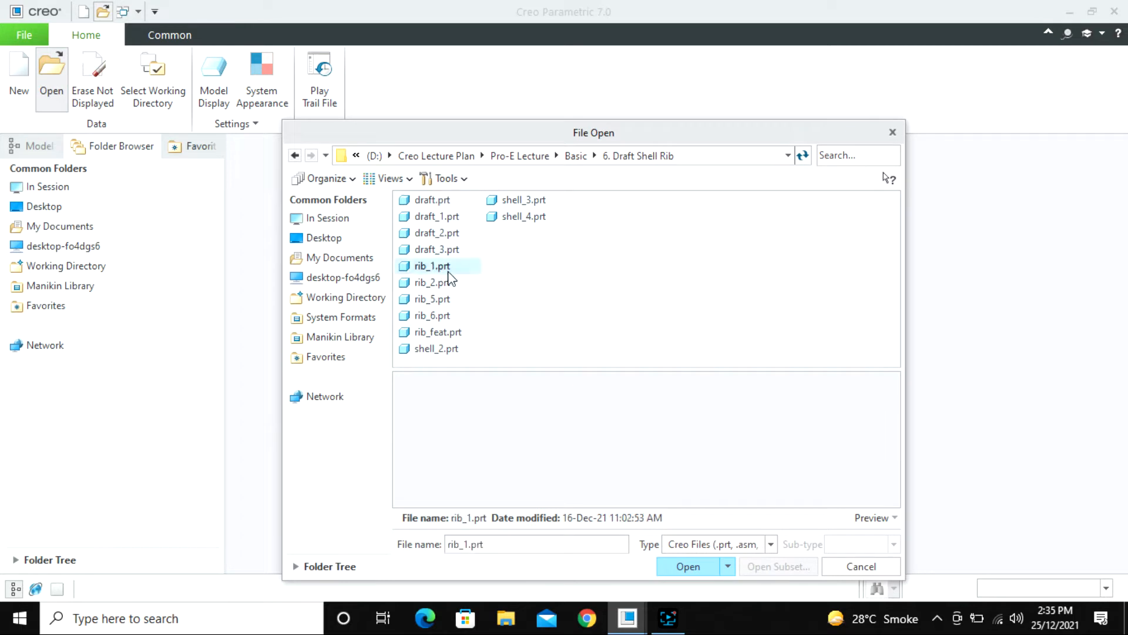
left_click(430, 284)
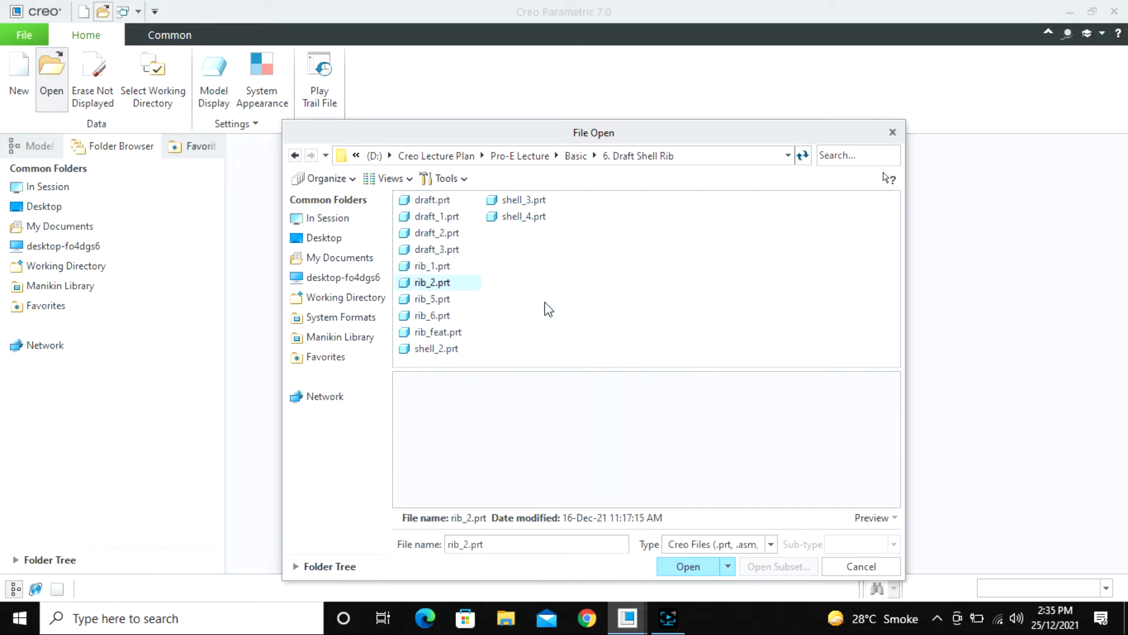
key("Return")
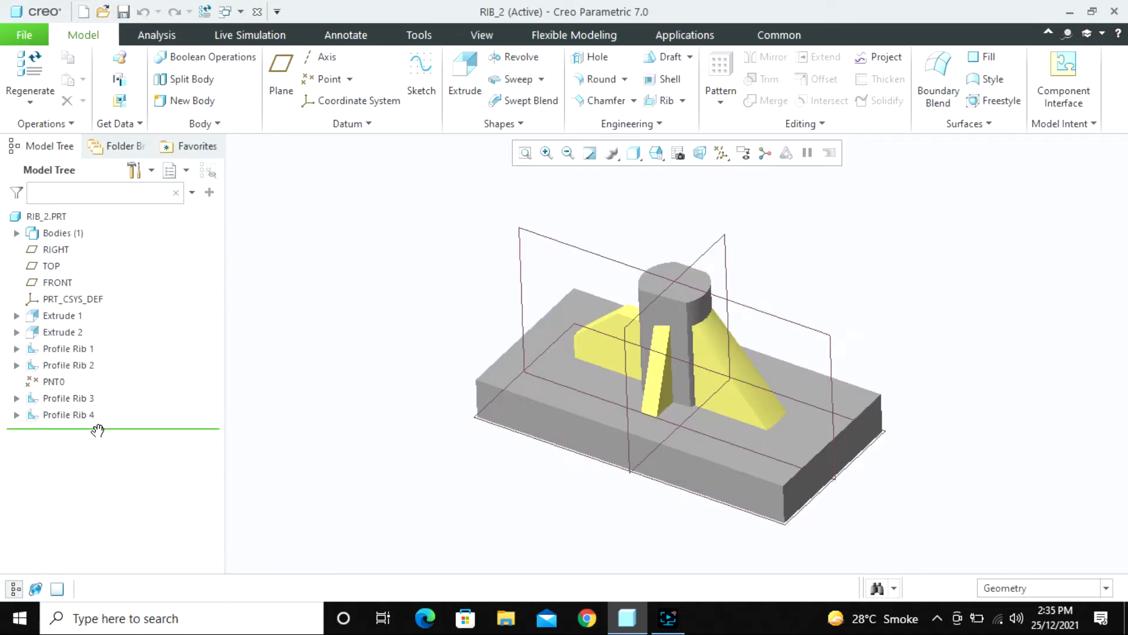
- Roll the RIB_2 model back to just before Profile Rib 1 and select the top face of the central post
left_click_drag(97, 431, 112, 344)
scroll(801, 327, "up", 5)
mouse_move(675, 330)
middle_mouse_down()
mouse_move(552, 348)
mouse_move(549, 400)
mouse_move(566, 418)
mouse_move(561, 406)
mouse_move(554, 416)
middle_mouse_up()
left_click(610, 354)
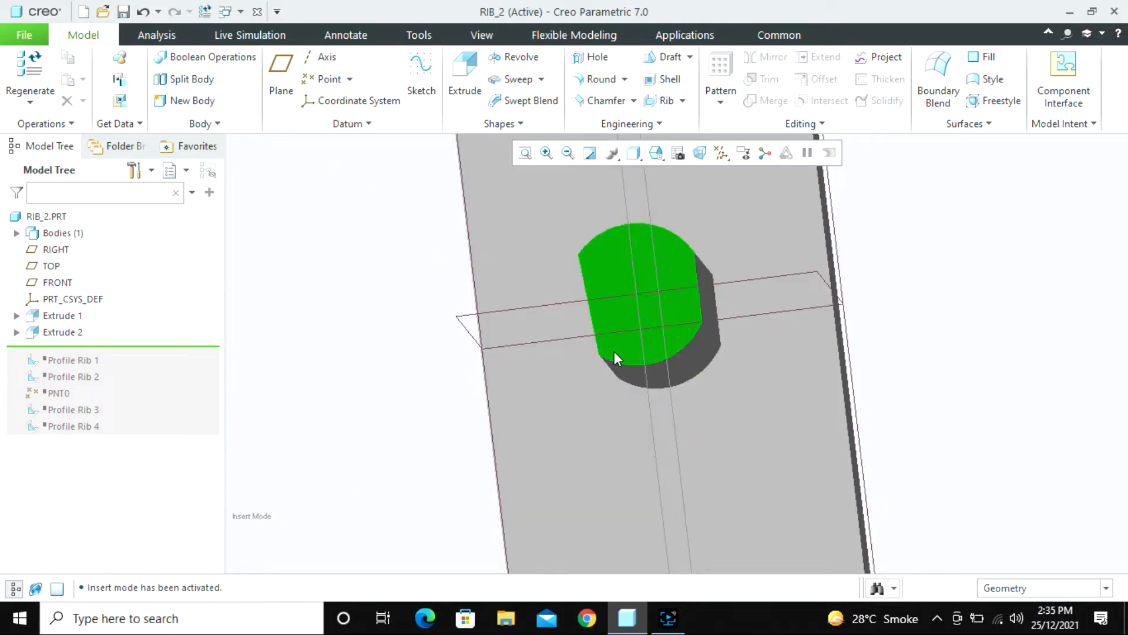
- Review the central post's extrude section face-on, including its flats and arcs, and close the feature without edits
left_click(640, 259)
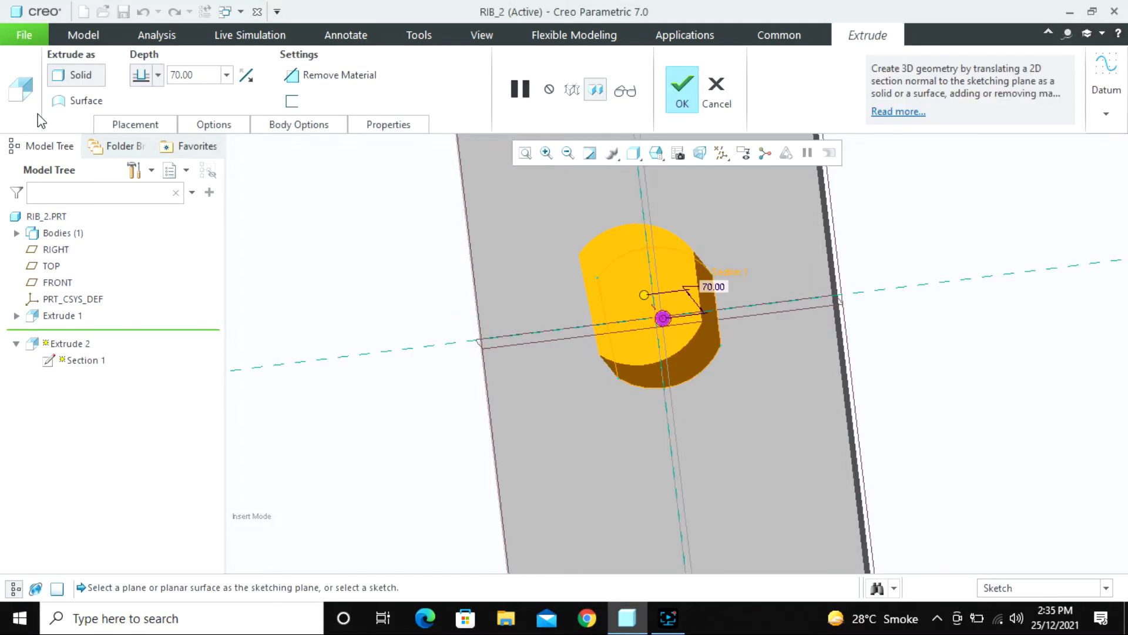
left_click(123, 126)
left_click(266, 181)
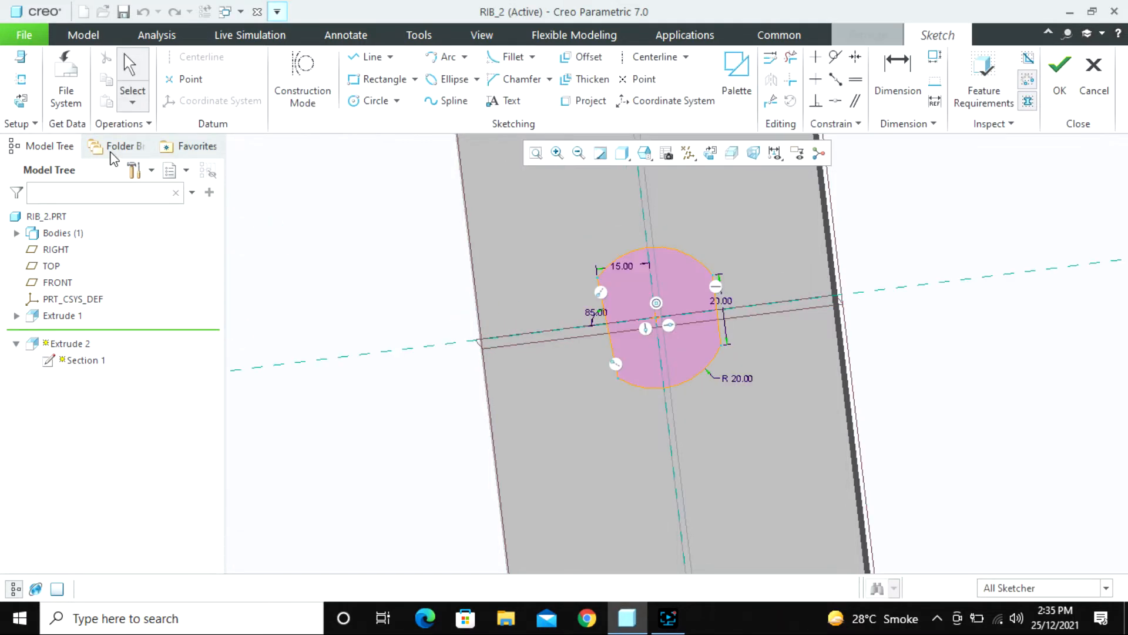
left_click(20, 101)
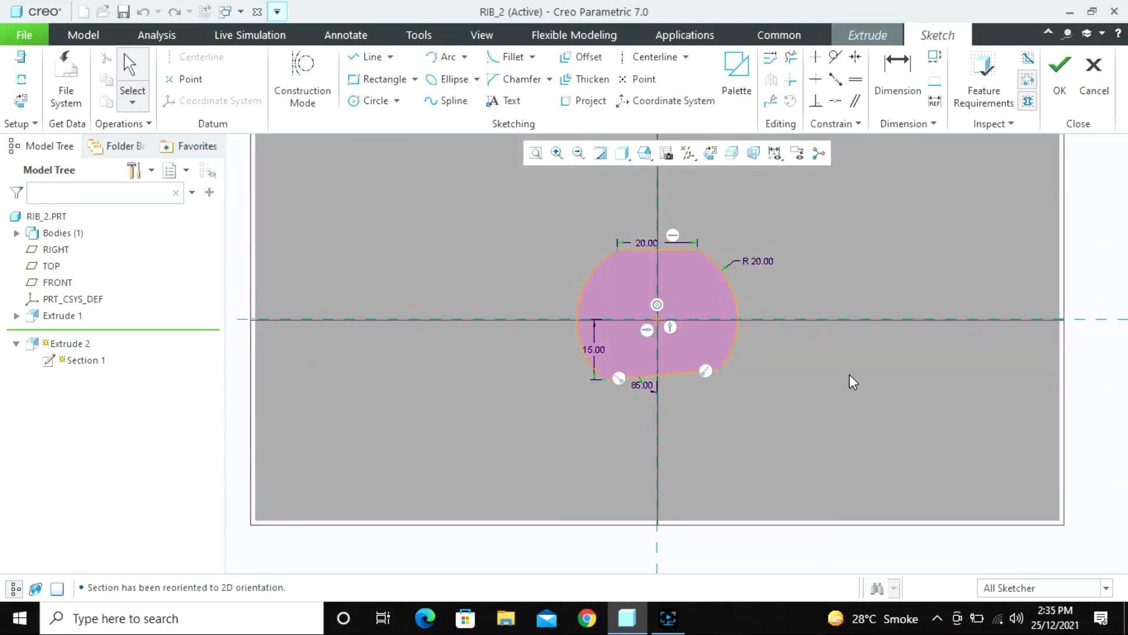
scroll(738, 317, "down", 2)
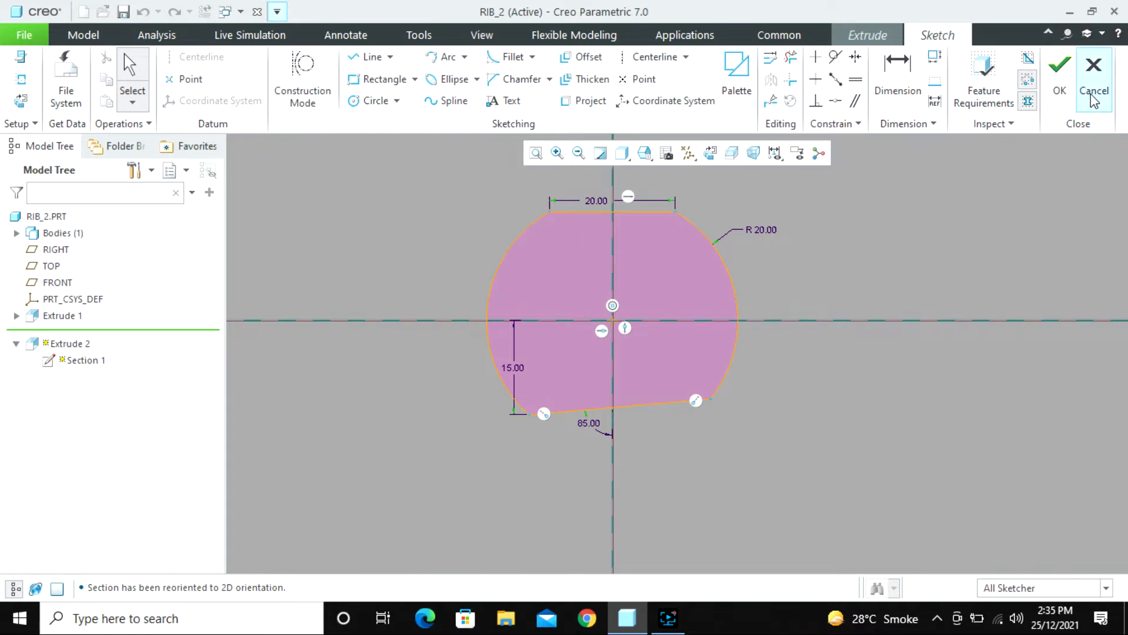
left_click(1060, 77)
middle_click(586, 374)
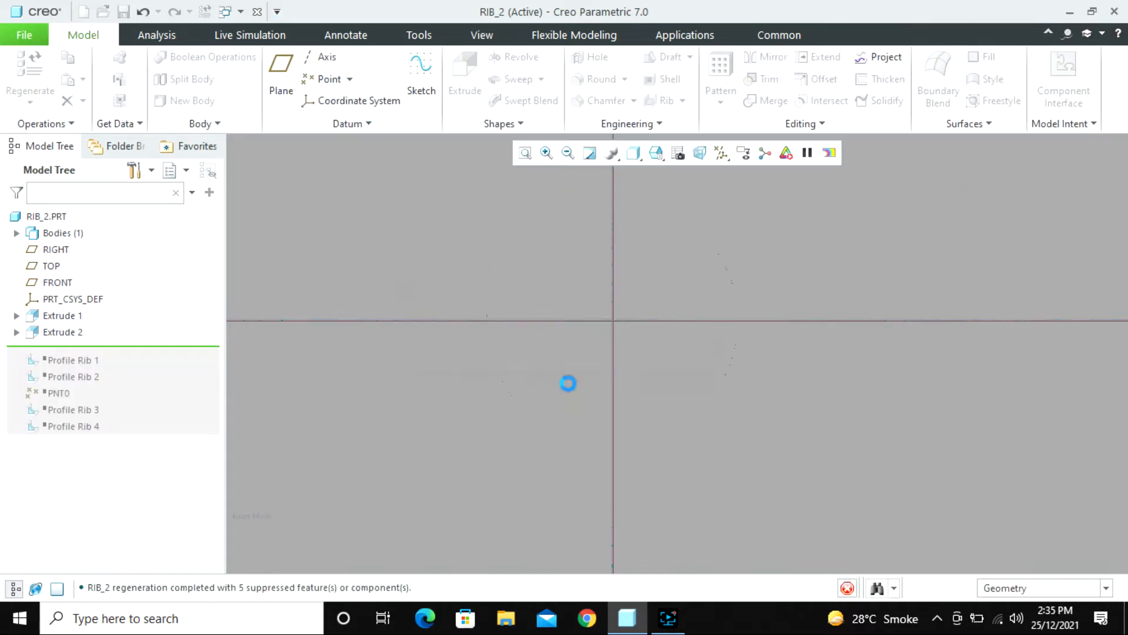
scroll(568, 384, "up", 3)
middle_click_drag(571, 402, 552, 365)
left_click(467, 267)
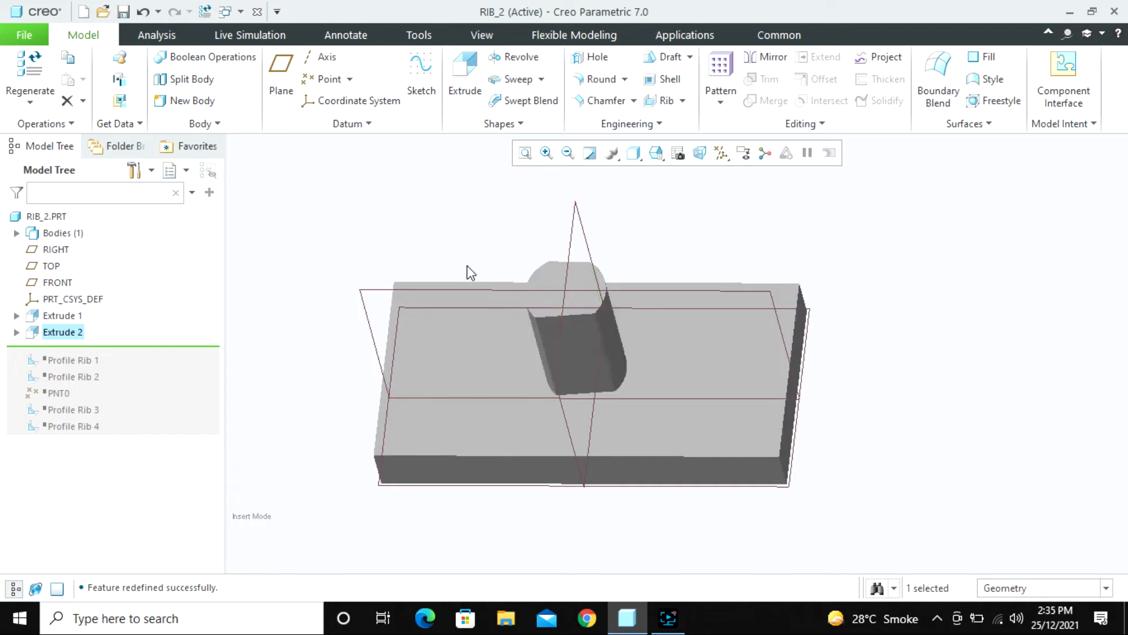
- Start a Profile Rib, choose the FRONT datum plane for its sketch, and orient the sketch plane parallel to the screen
left_click(682, 101)
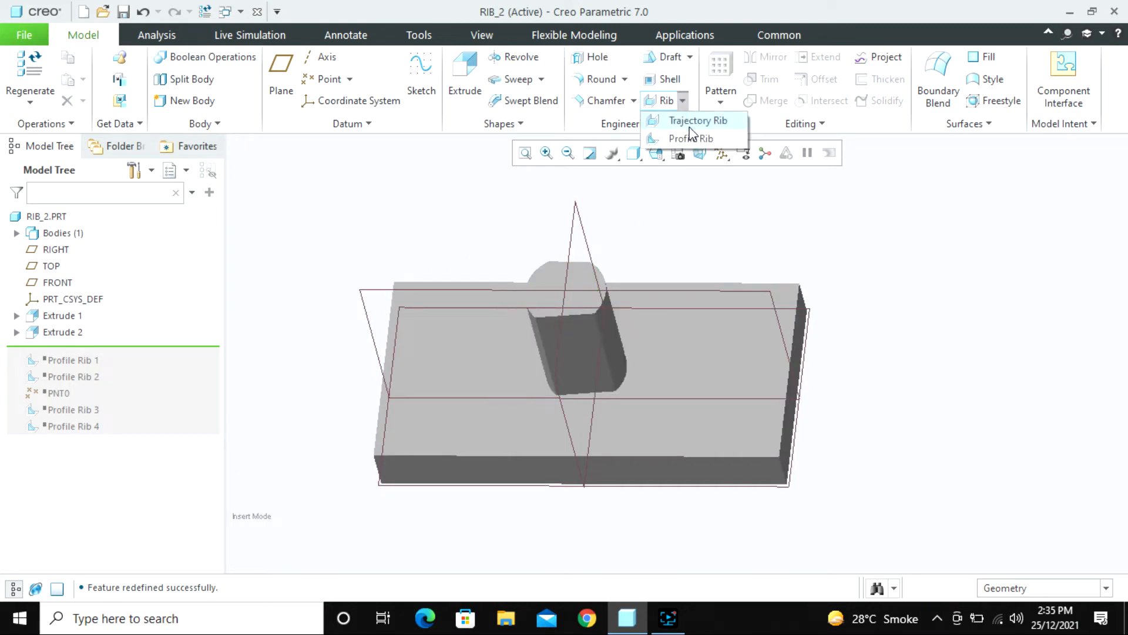
left_click(691, 140)
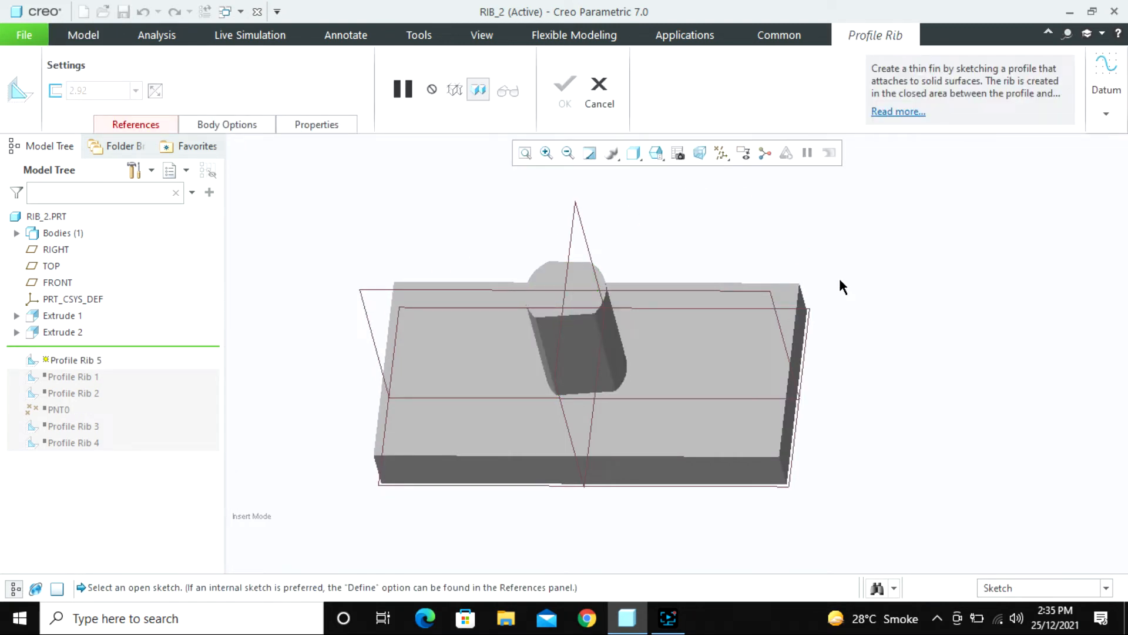
middle_click_drag(854, 449, 767, 348)
scroll(735, 303, "up", 2)
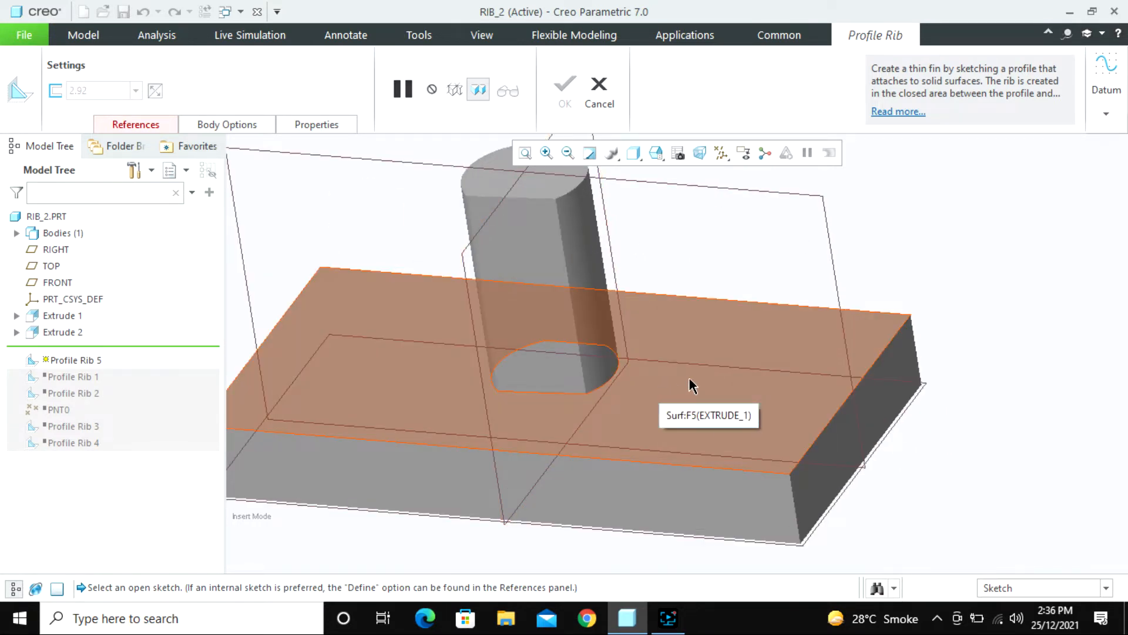
scroll(691, 384, "down", 2)
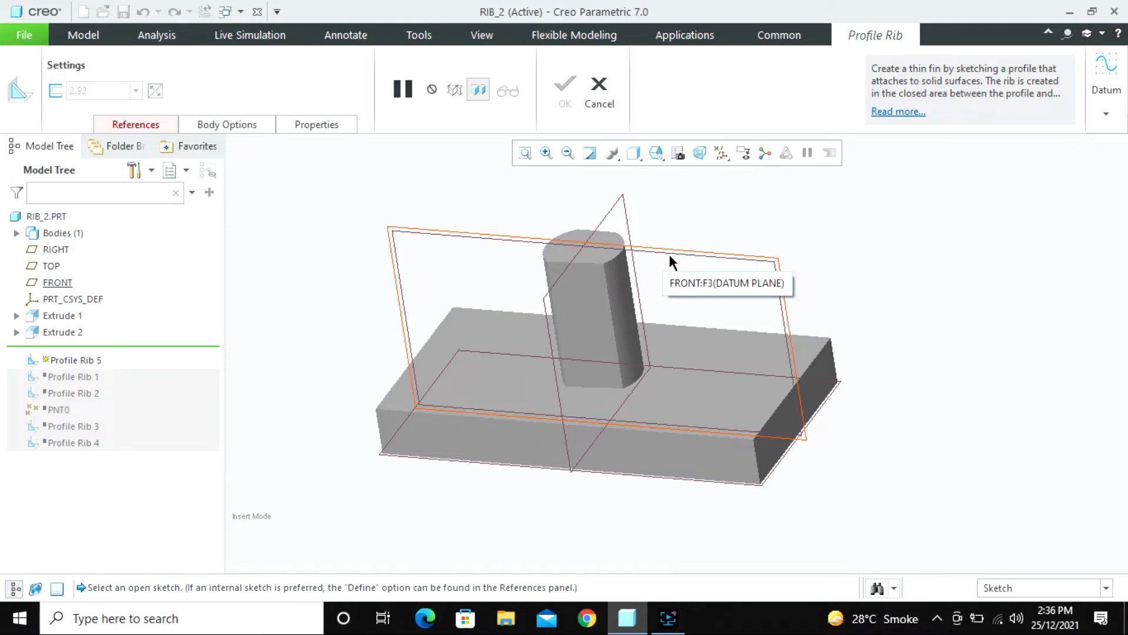
middle_click_drag(675, 319, 699, 388)
scroll(712, 323, "up", 3)
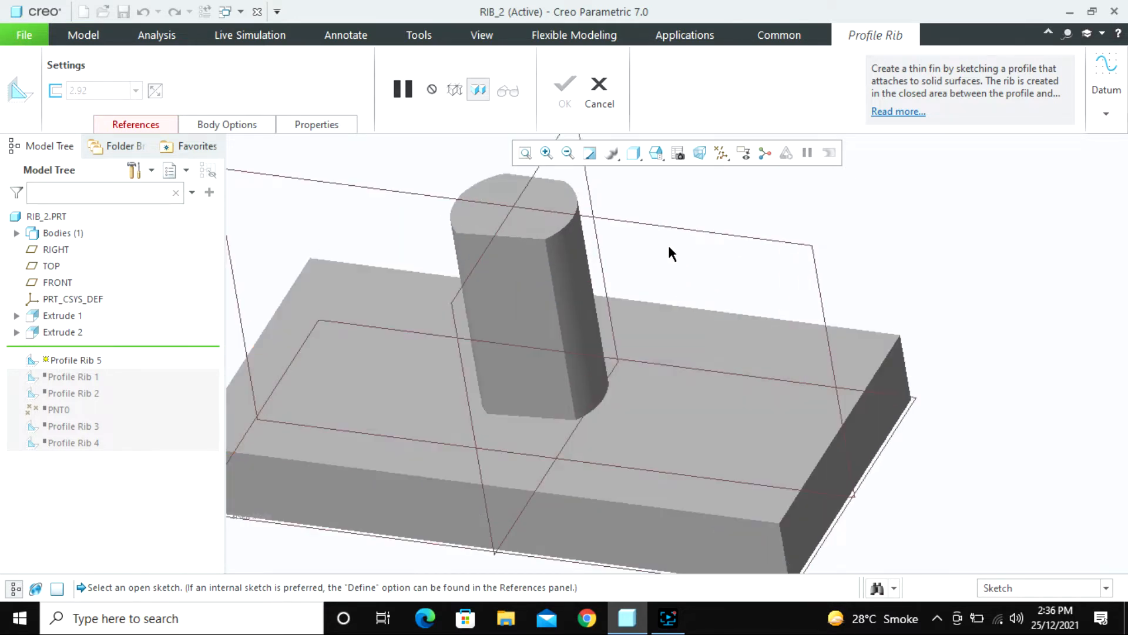
left_click(670, 226)
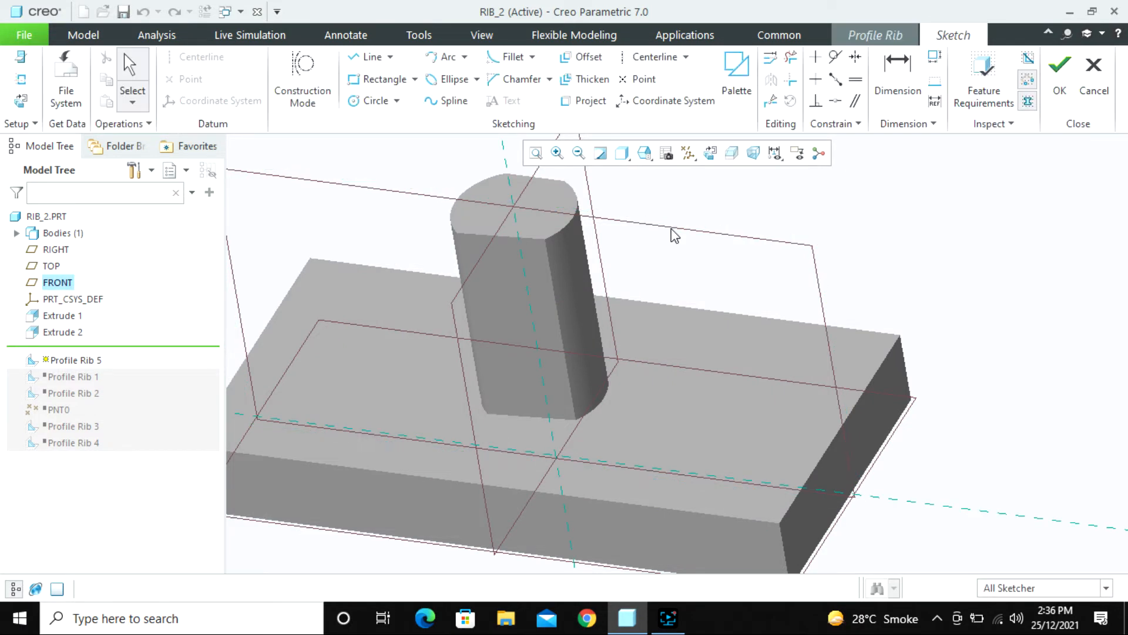
left_click(21, 101)
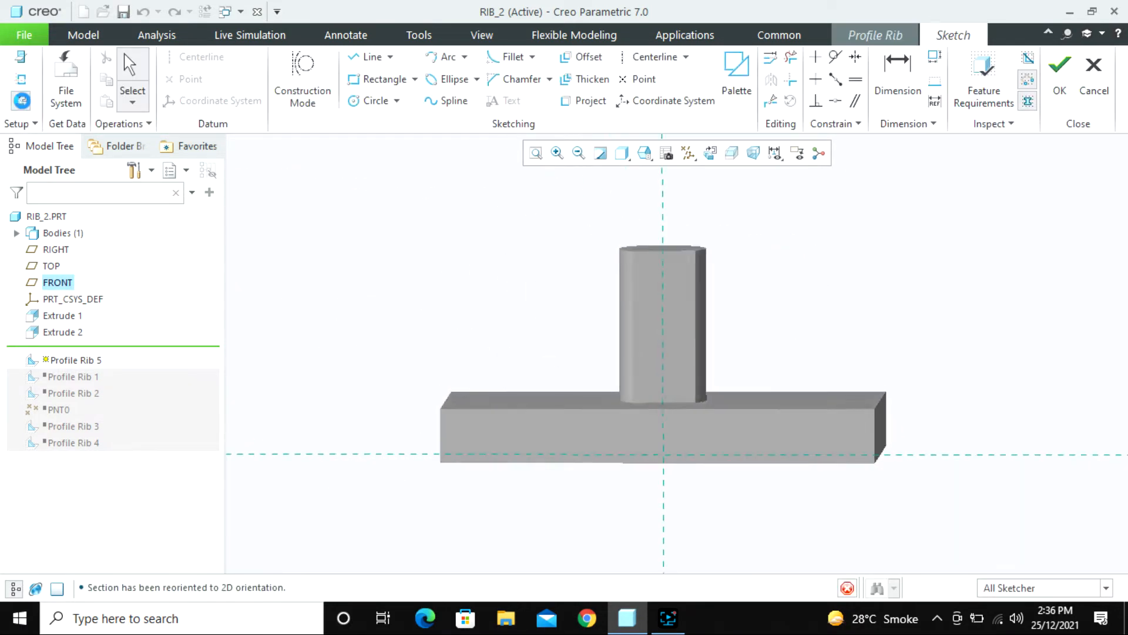
- Sketch a slanted line from the post's outer edge, about 51 above the base, down to the base's top face, and finish the sketch
left_click(369, 57)
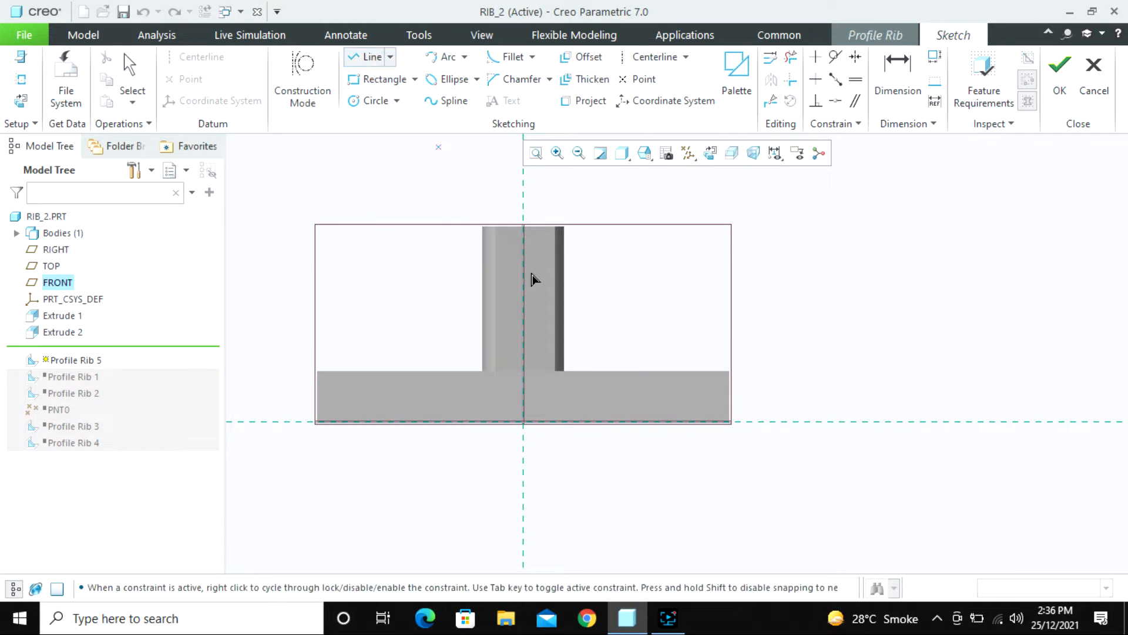
scroll(611, 335, "down", 2)
left_click(539, 229)
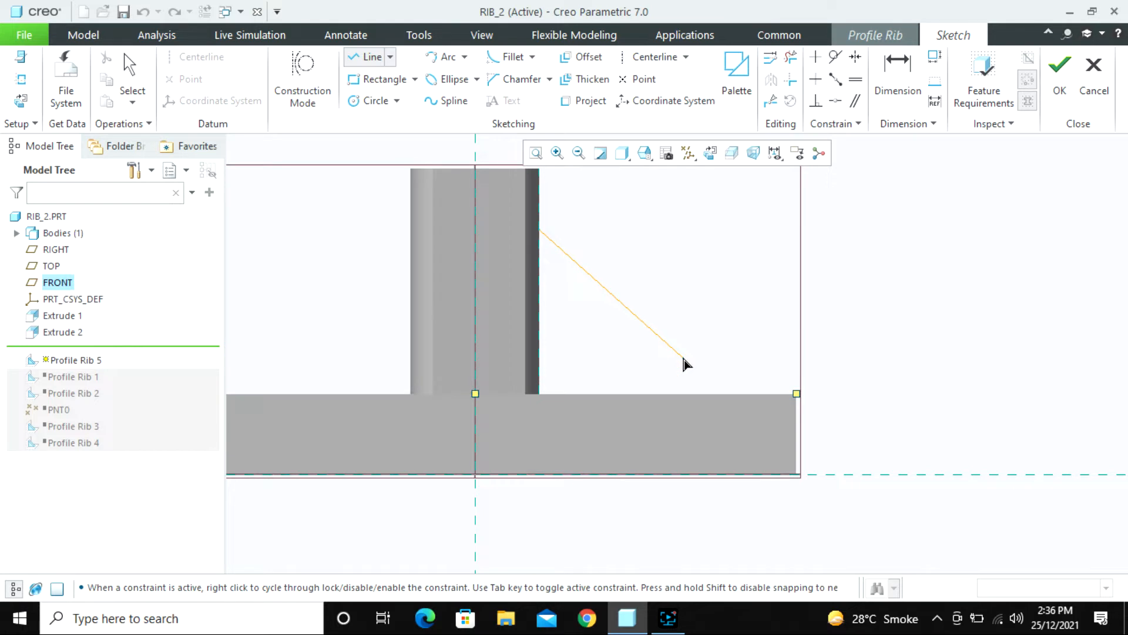
left_click(713, 394)
middle_click(744, 347)
middle_click(744, 348)
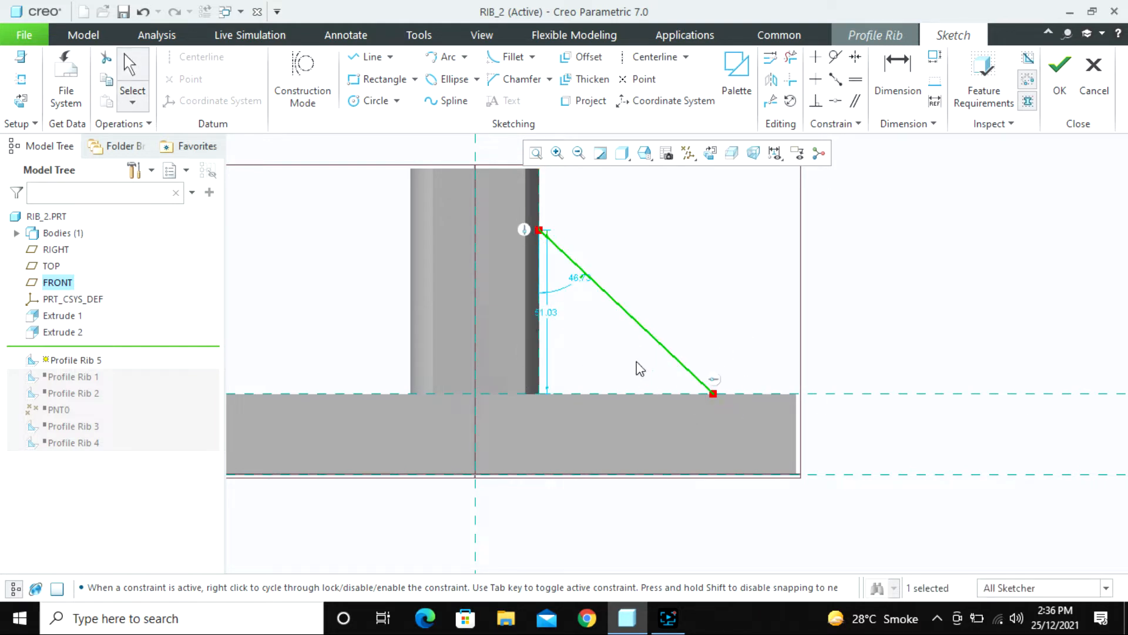
middle_click_drag(619, 382, 582, 392)
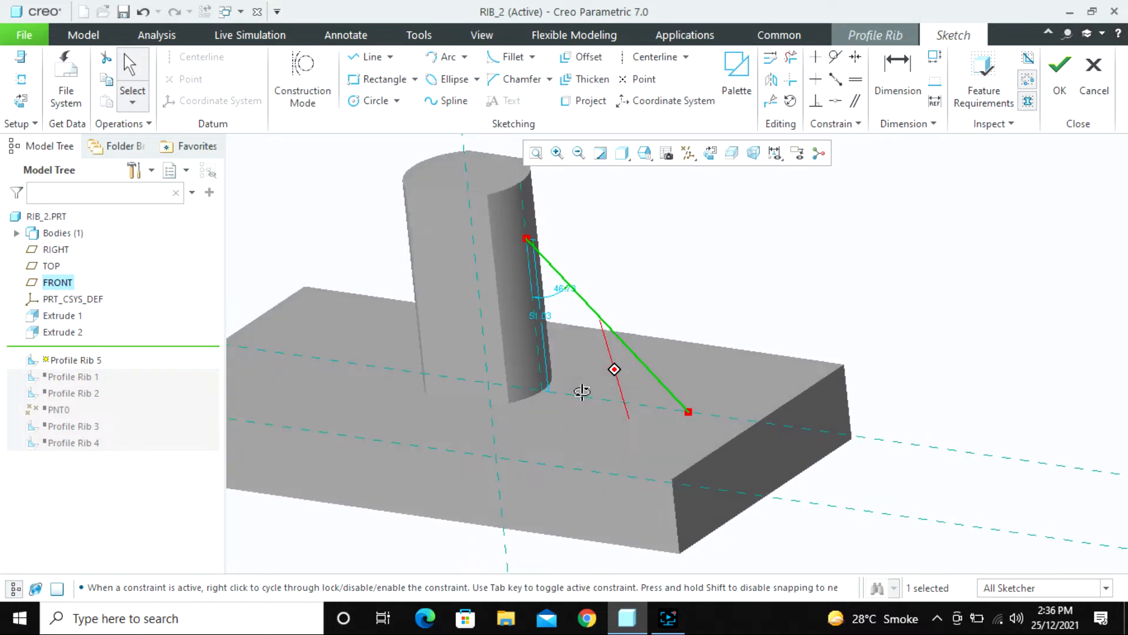
left_click(1061, 73)
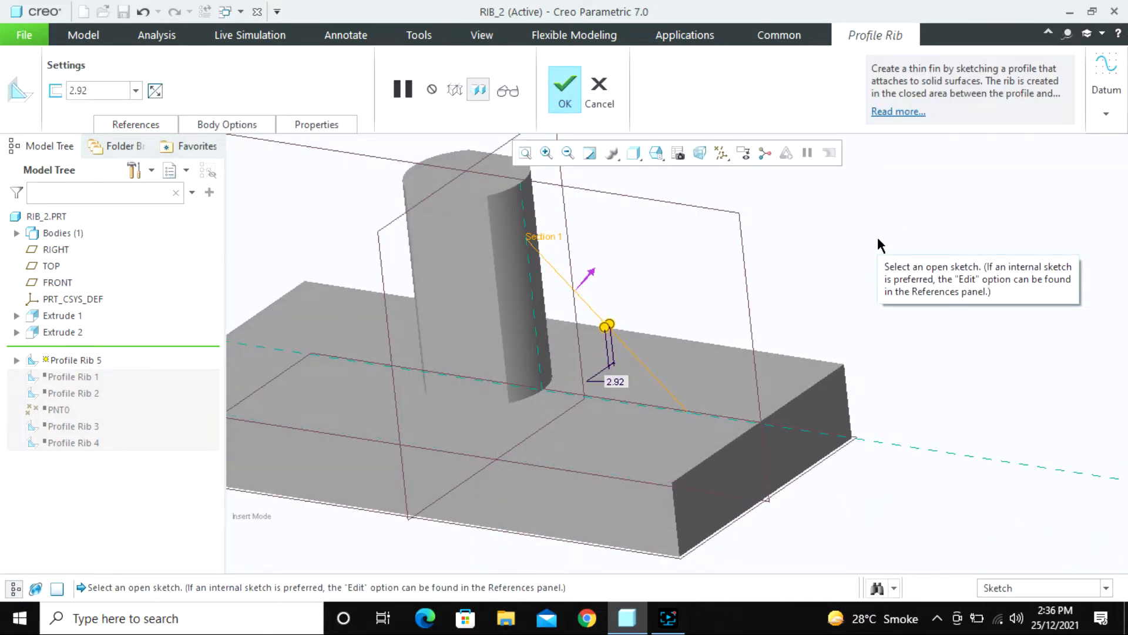
- Flip the rib's fill direction so material fills the area between the slanted line, the post and the base
mouse_move(863, 259)
middle_mouse_down()
mouse_move(825, 308)
mouse_move(716, 264)
middle_mouse_up()
scroll(716, 269, "up", 2)
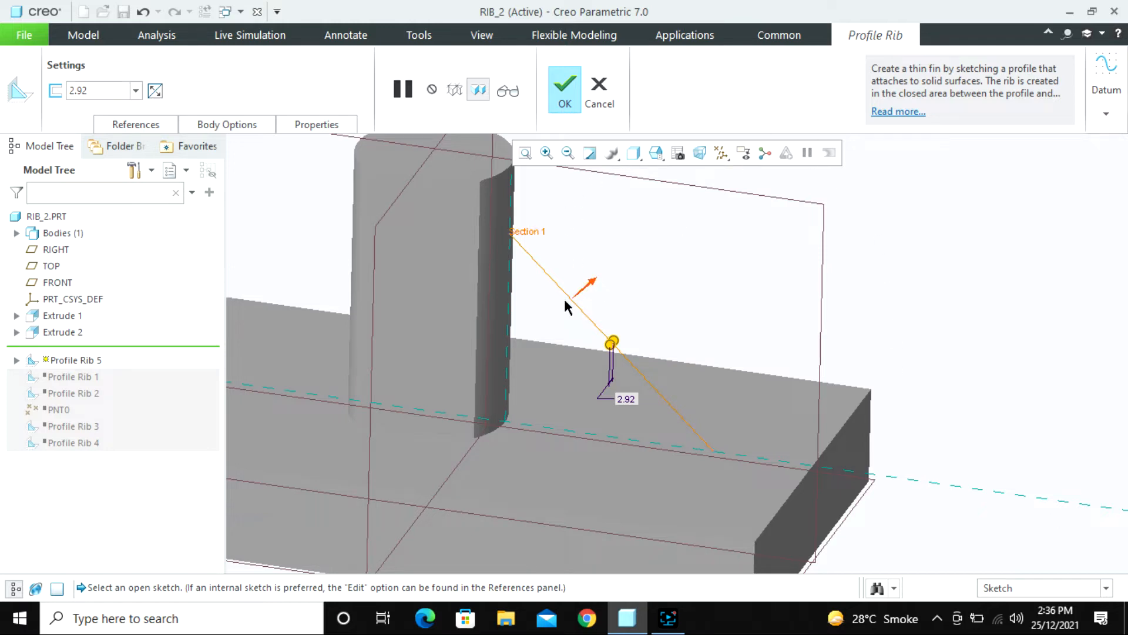
left_click(579, 290)
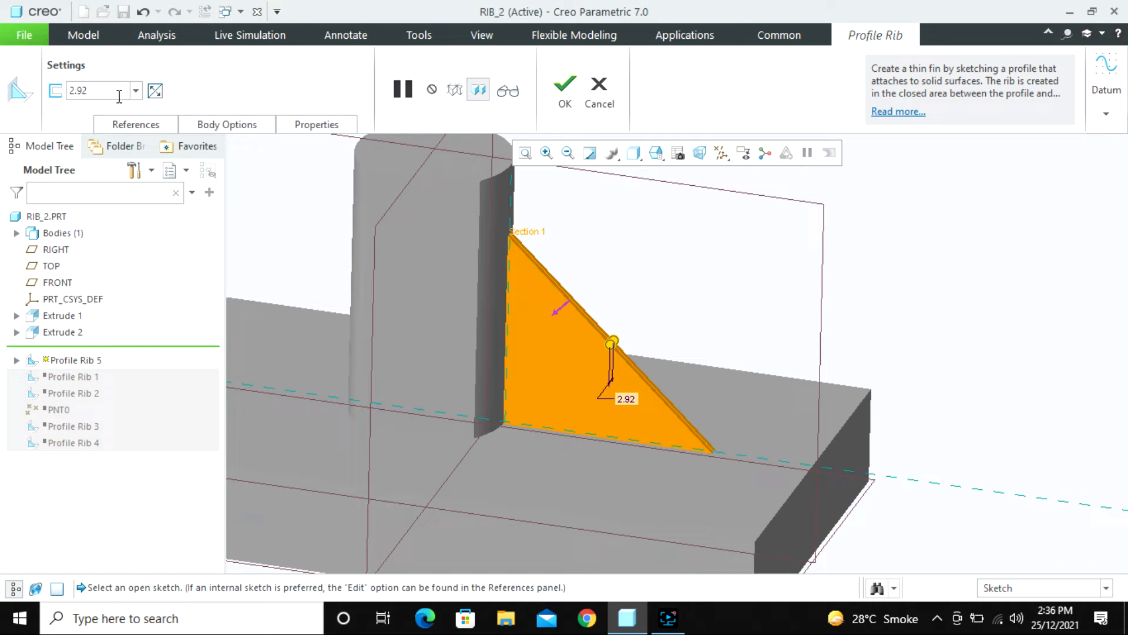
- Set the profile rib's thickness to 15
mouse_move(538, 313)
middle_mouse_down()
mouse_move(496, 310)
mouse_move(519, 306)
middle_mouse_up()
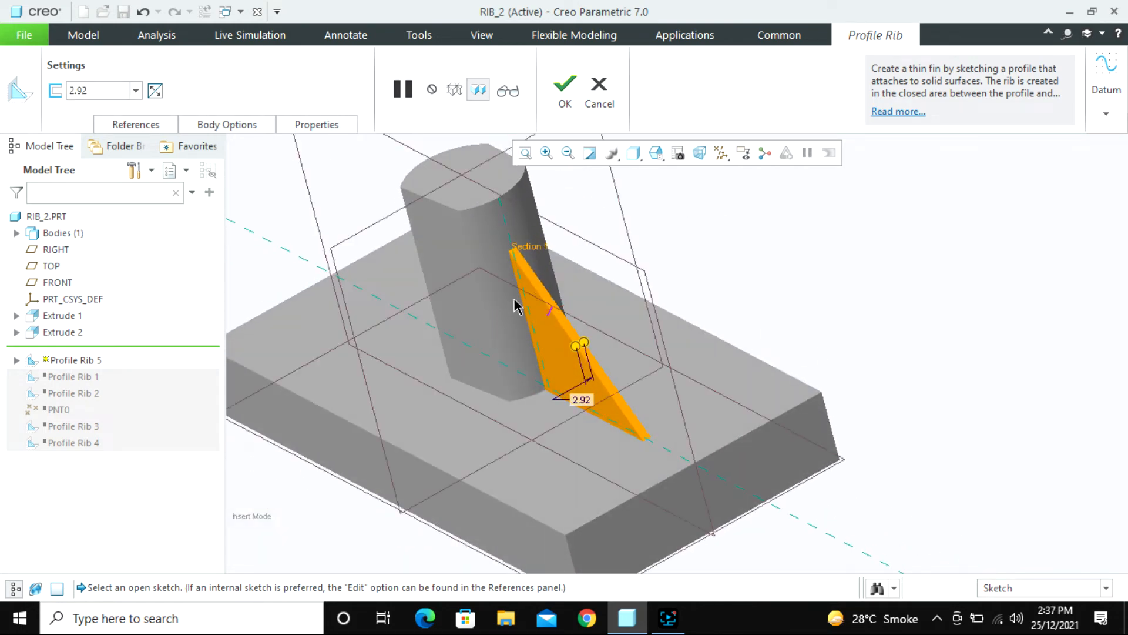
scroll(518, 306, "down", 3)
double_click(91, 93)
left_click(91, 93)
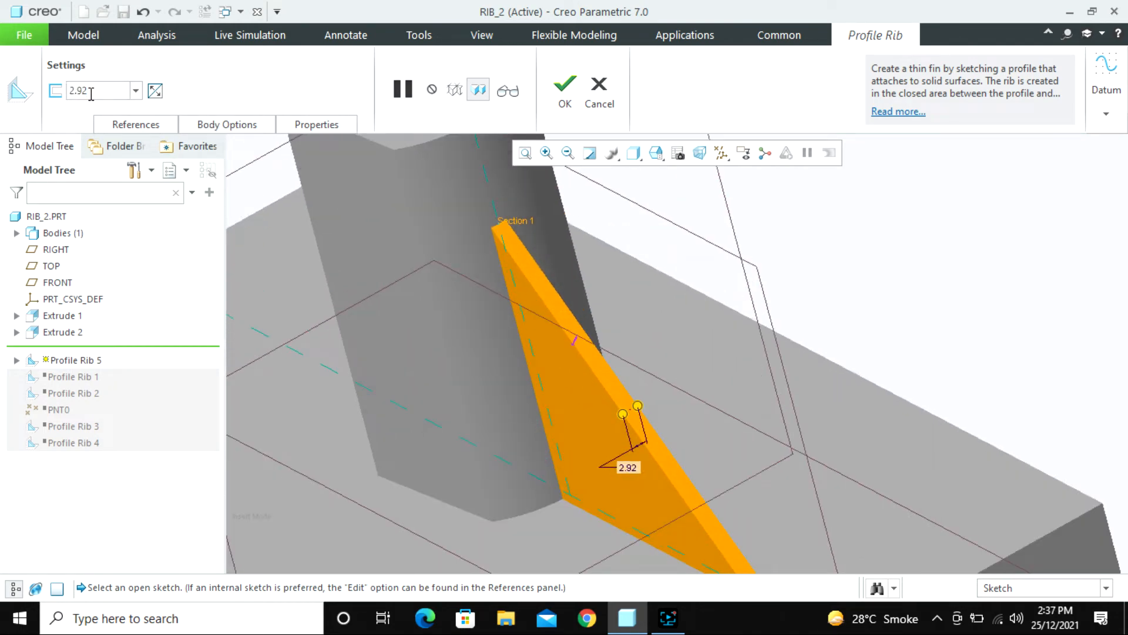
type("15")
left_click_drag(98, 91, 44, 82)
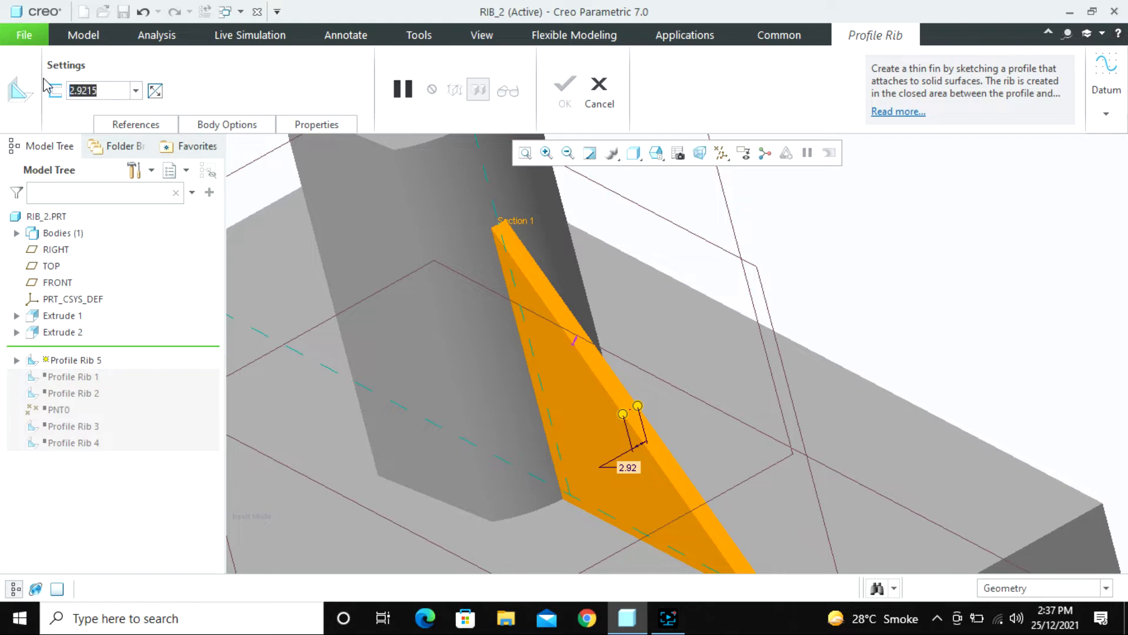
type("15")
key("Return")
scroll(474, 292, "up", 5)
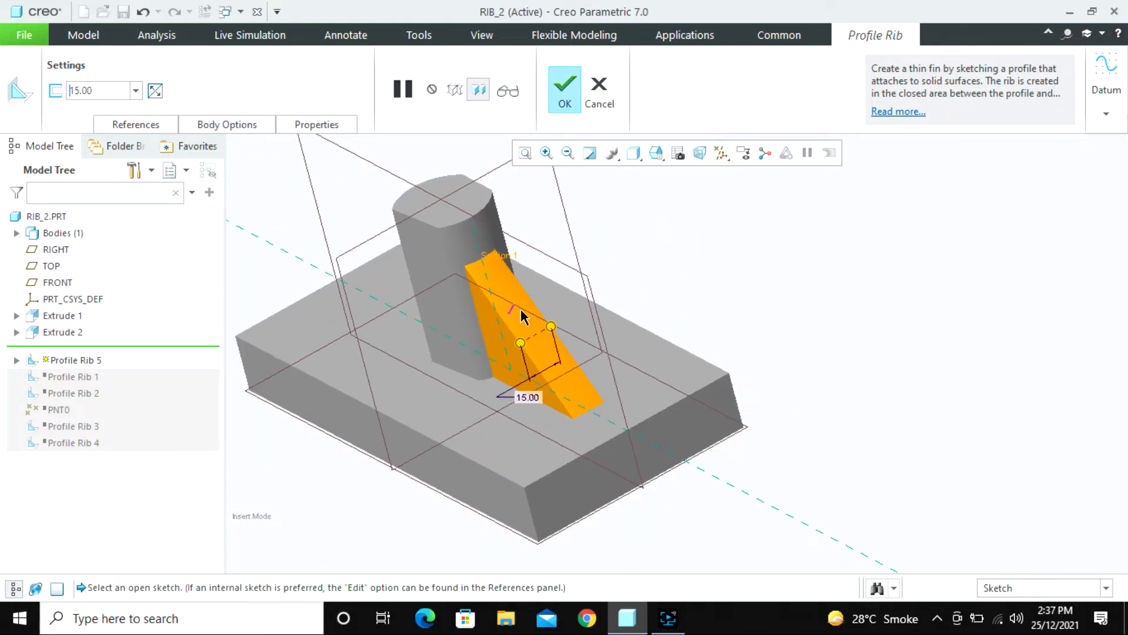
- Try the rib's fill direction pointing away from the post, and flip it back toward the post and base
mouse_move(521, 315)
middle_mouse_down()
mouse_move(486, 340)
mouse_move(505, 329)
mouse_move(507, 360)
middle_mouse_up()
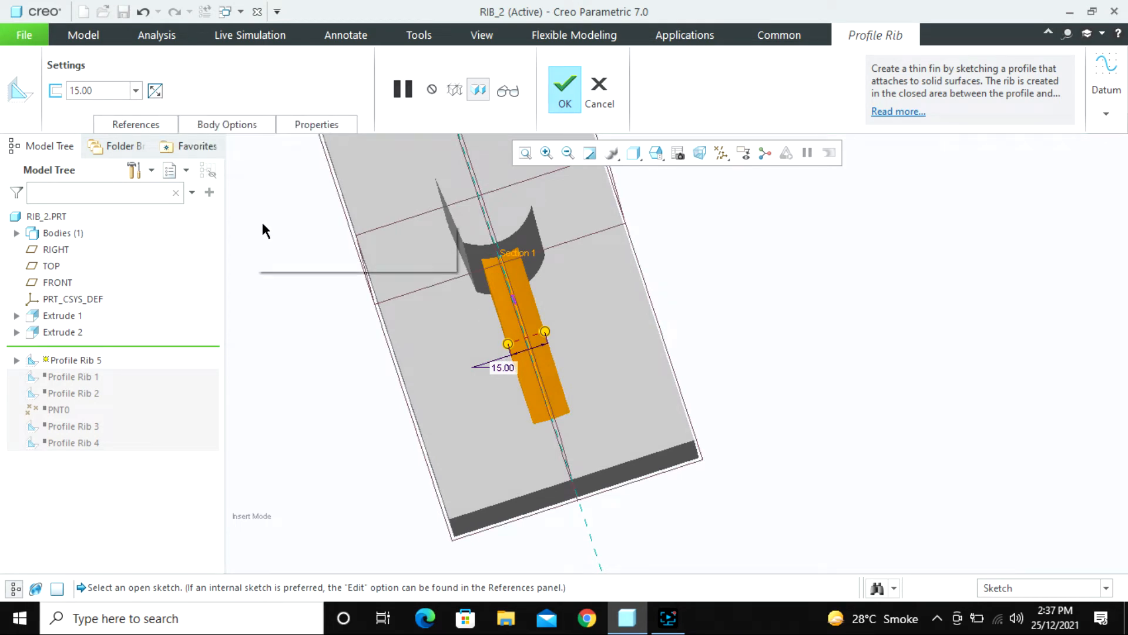
mouse_move(546, 320)
middle_mouse_down()
mouse_move(610, 351)
mouse_move(579, 311)
middle_mouse_up()
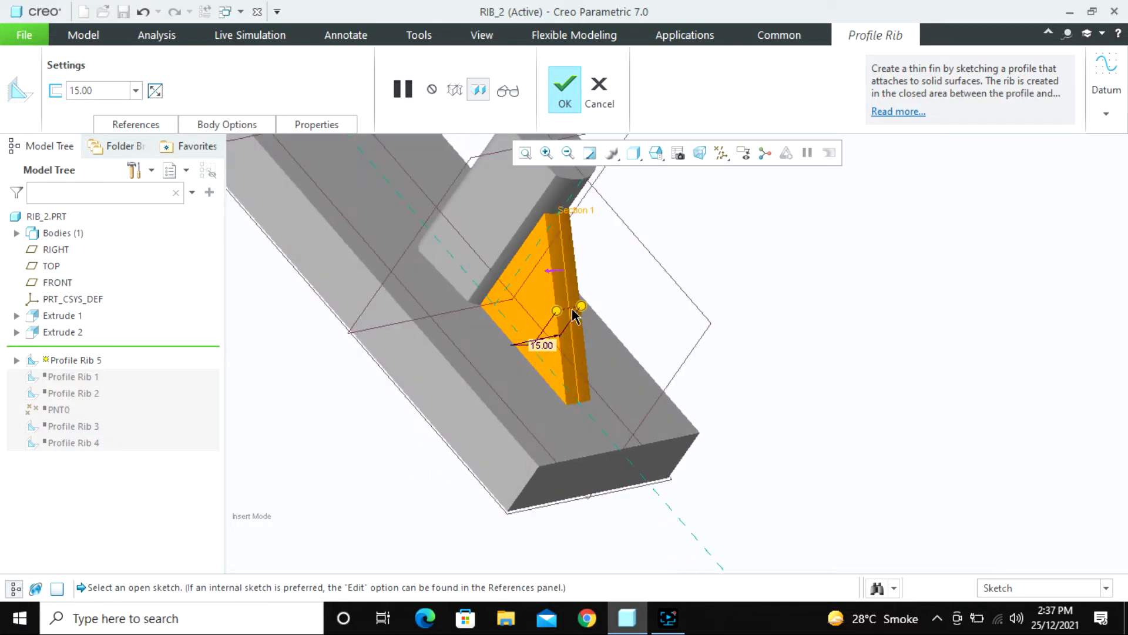
left_click(554, 271)
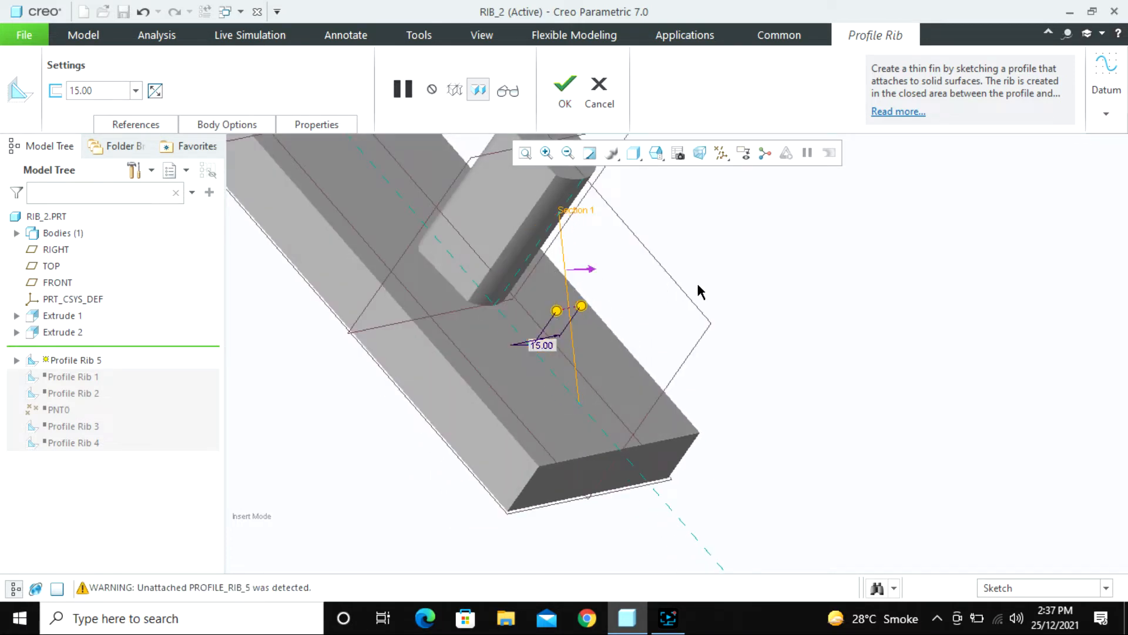
left_click(587, 269)
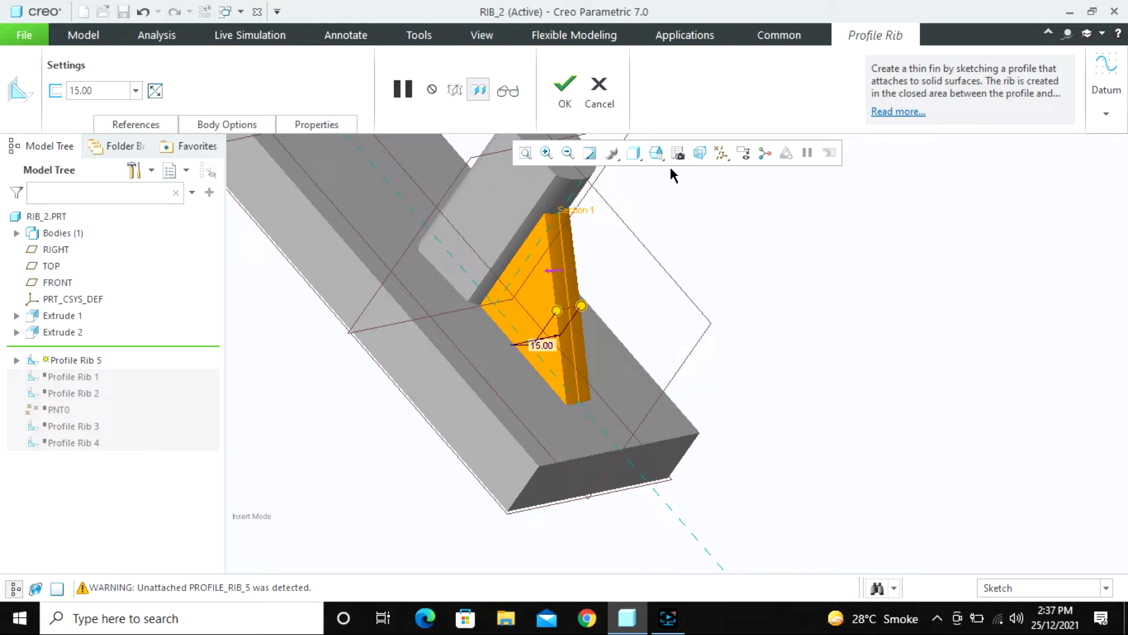
- Change the rib thickness from symmetric to one side of the sketch plane and set it to 10
middle_click_drag(658, 175, 575, 294)
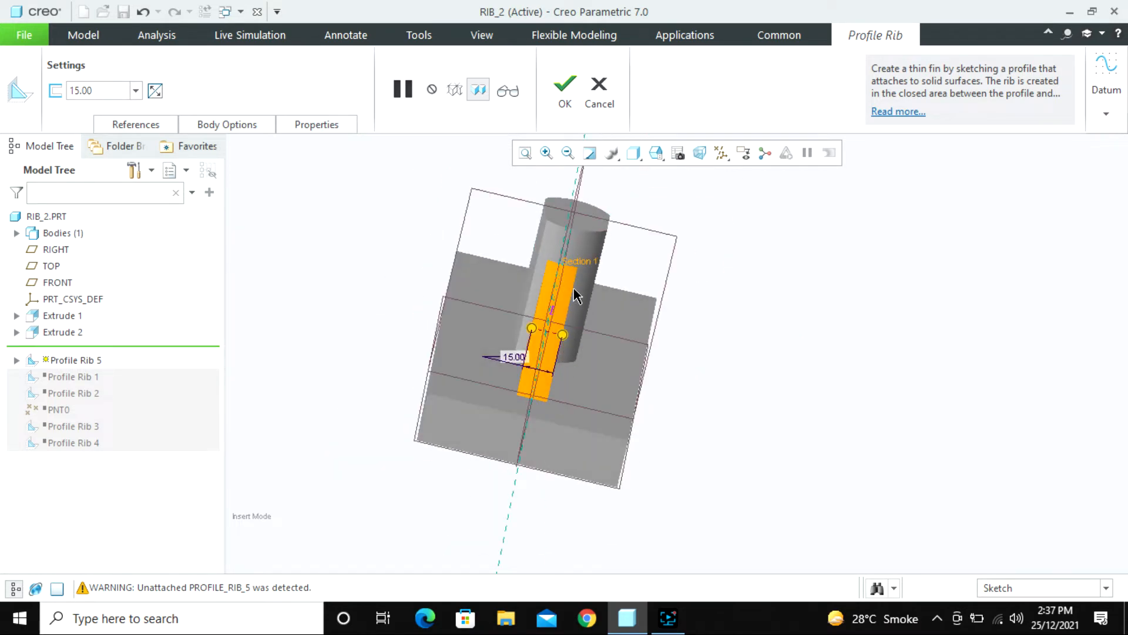
scroll(534, 259, "up", 3)
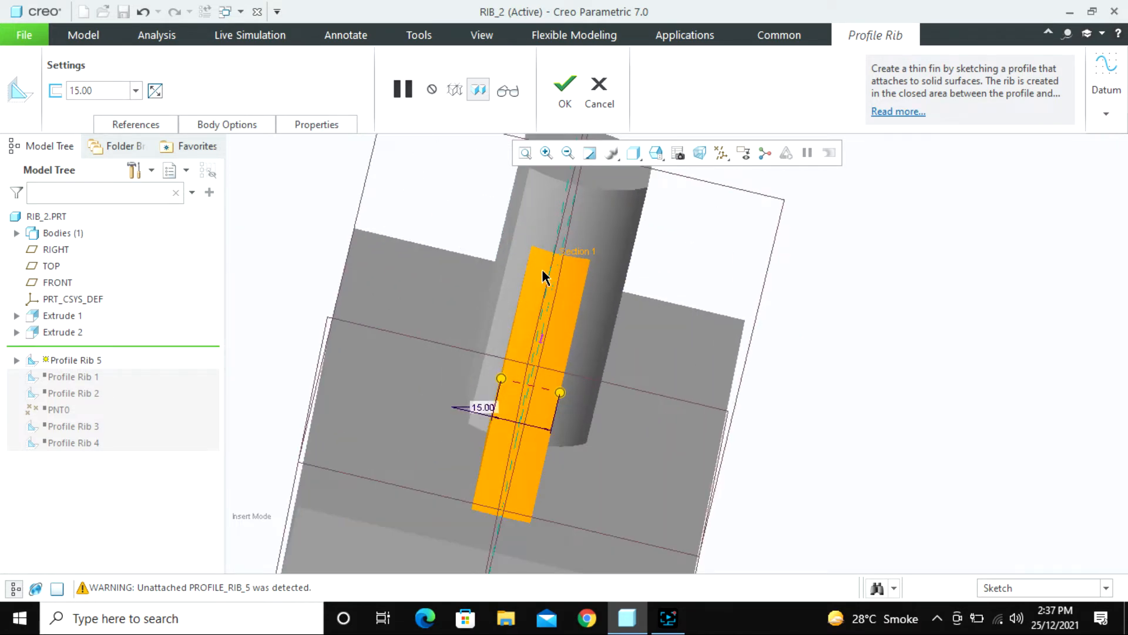
left_click(156, 91)
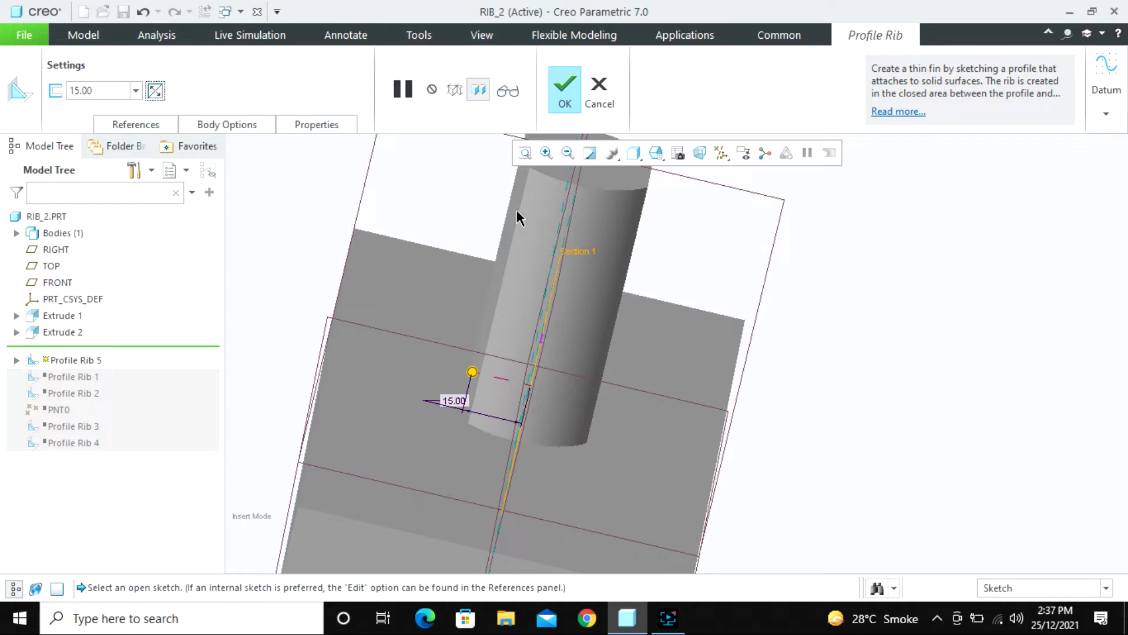
double_click(115, 89)
type("10")
key("Return")
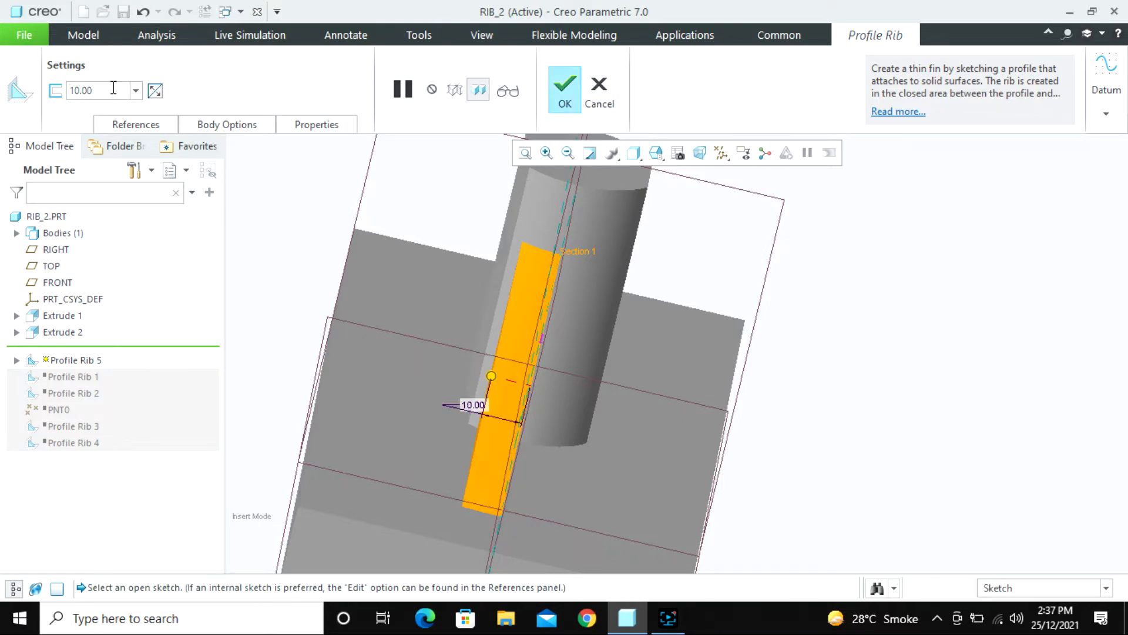
- Switch the rib's thickness to the opposite side of the sketch plane and check the preview against the post
scroll(540, 258, "down", 3)
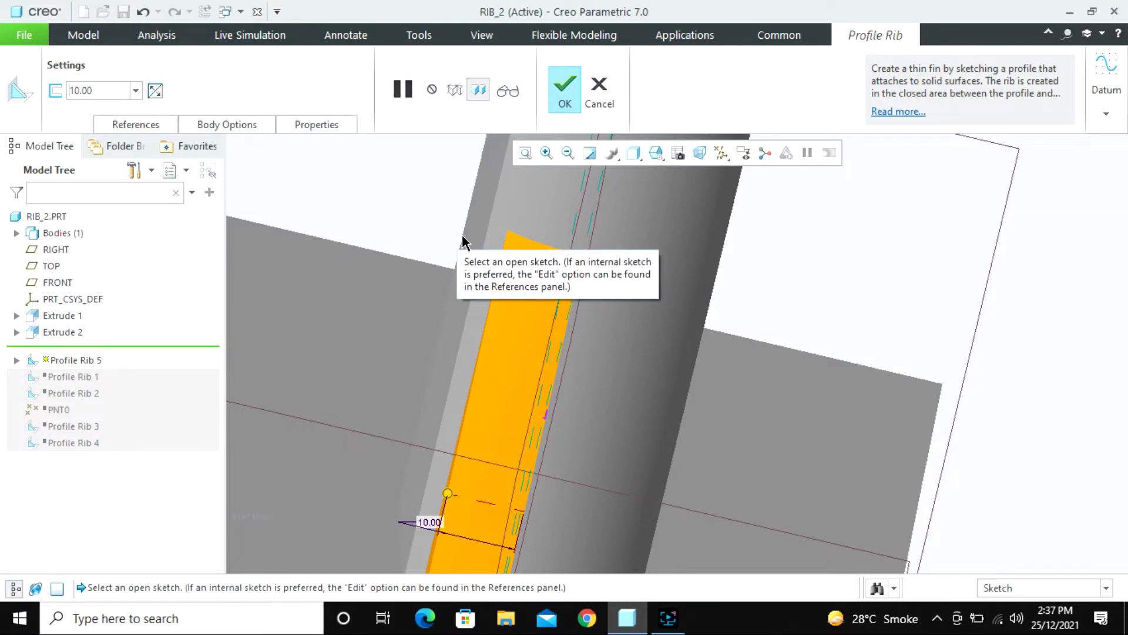
left_click(156, 91)
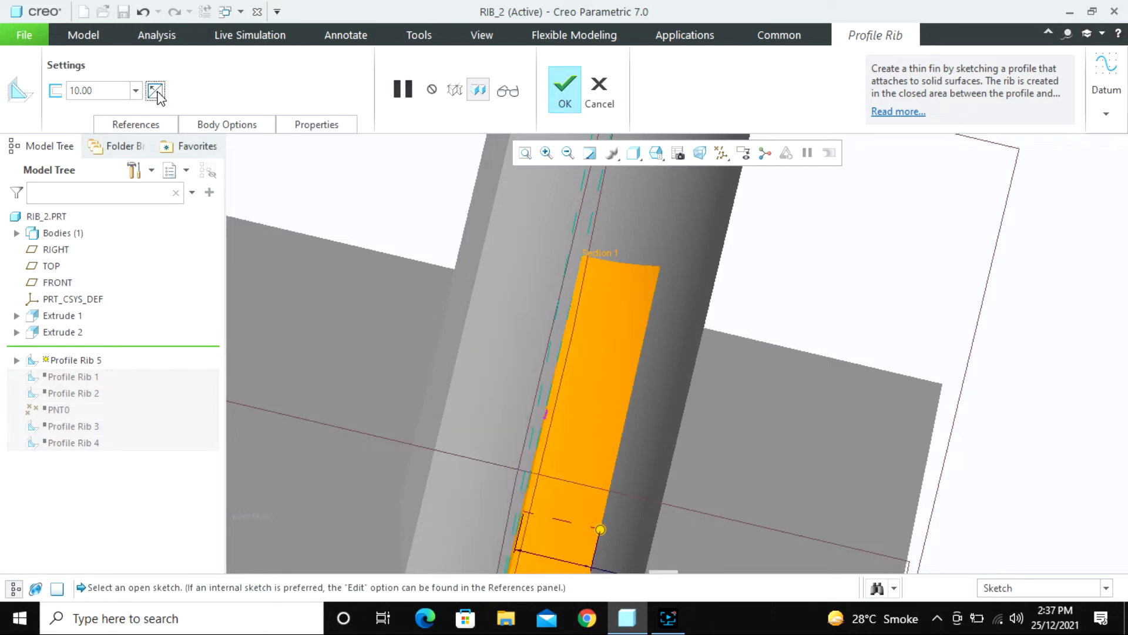
scroll(601, 332, "up", 5)
middle_click_drag(601, 333, 598, 333)
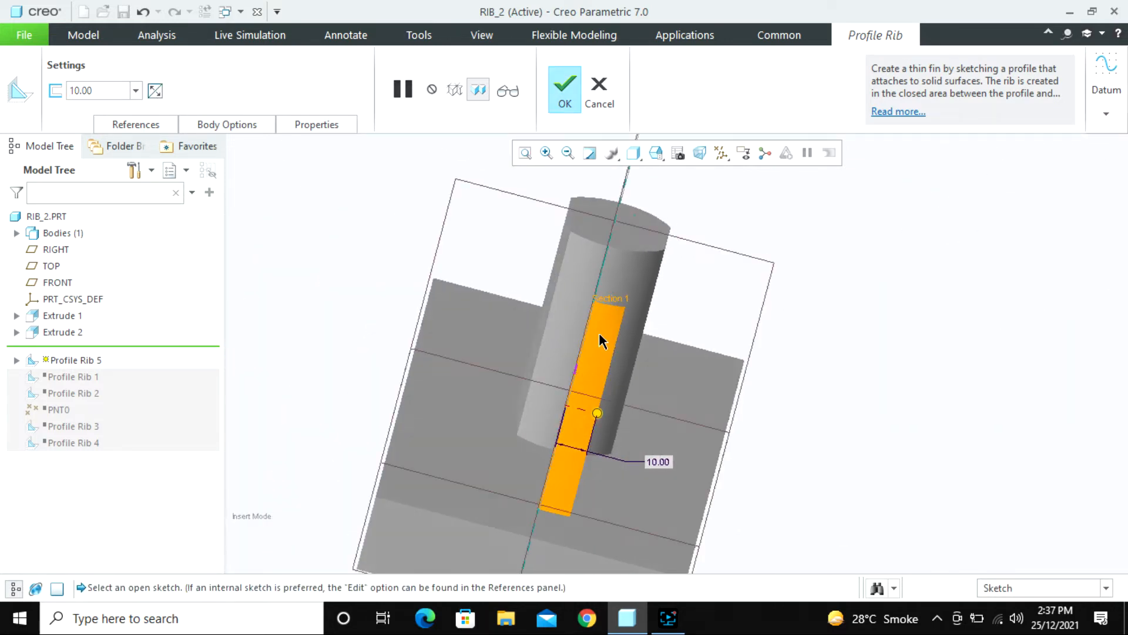
- Cycle the rib's thickness placement through symmetric and both sides of the sketch plane, stopping on one side
left_click(156, 91)
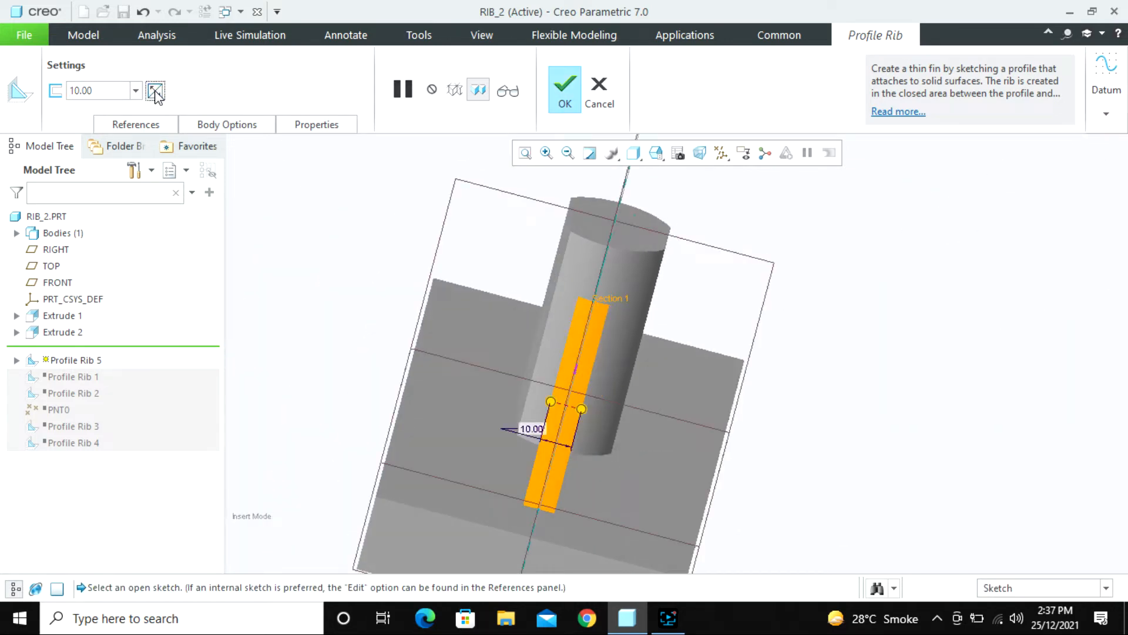
left_click(156, 91)
left_click(156, 91)
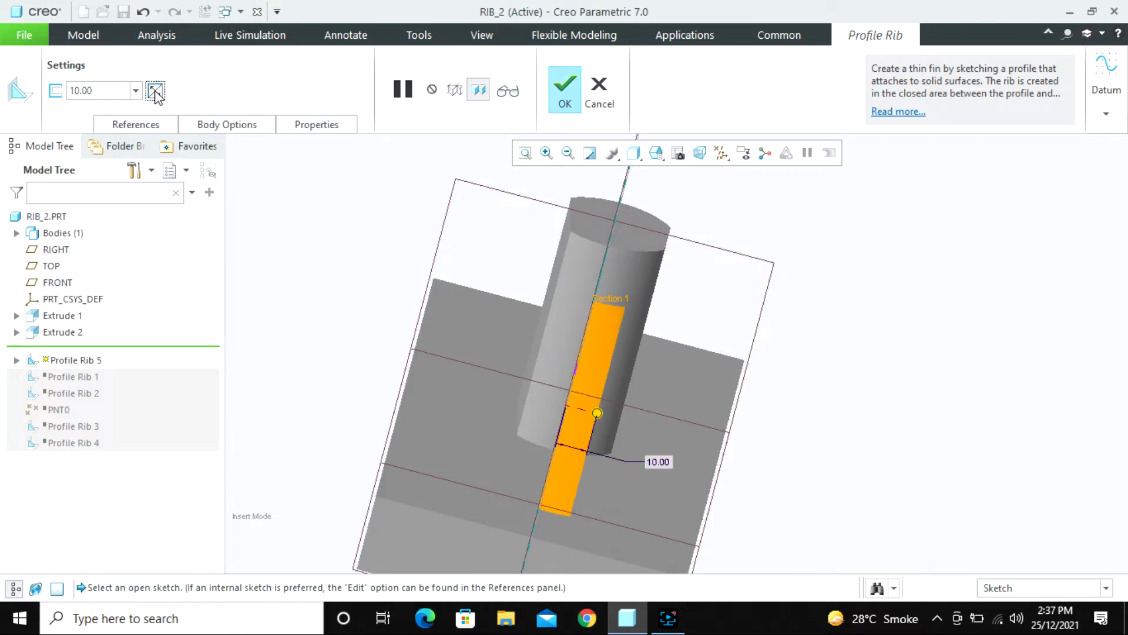
left_click(156, 91)
left_click(156, 94)
- Examine how the one-sided rib preview meets the rounded face of the post and the top of the base
scroll(585, 286, "down", 8)
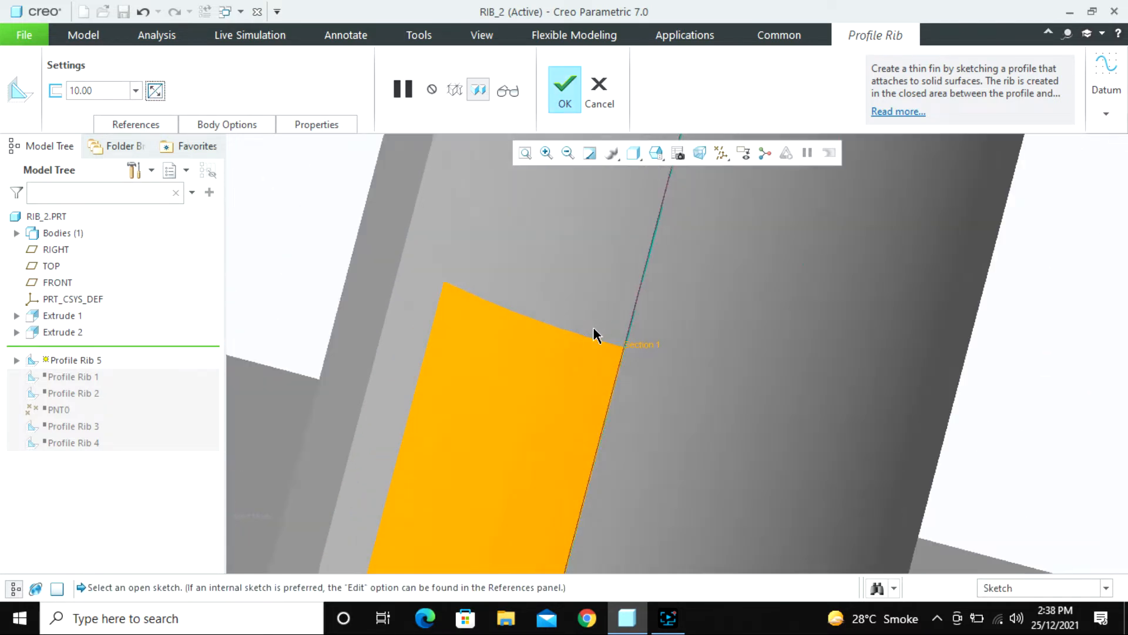
middle_click_drag(583, 335, 547, 378)
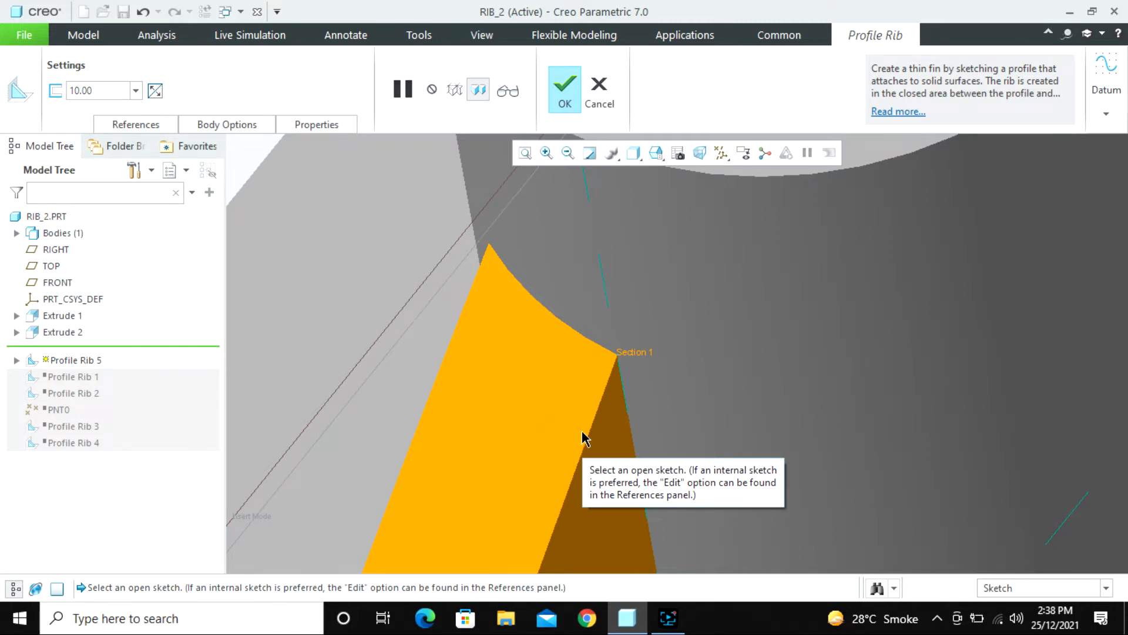
scroll(584, 438, "down", 5)
middle_click_drag(584, 423, 687, 444)
scroll(630, 264, "down", 2)
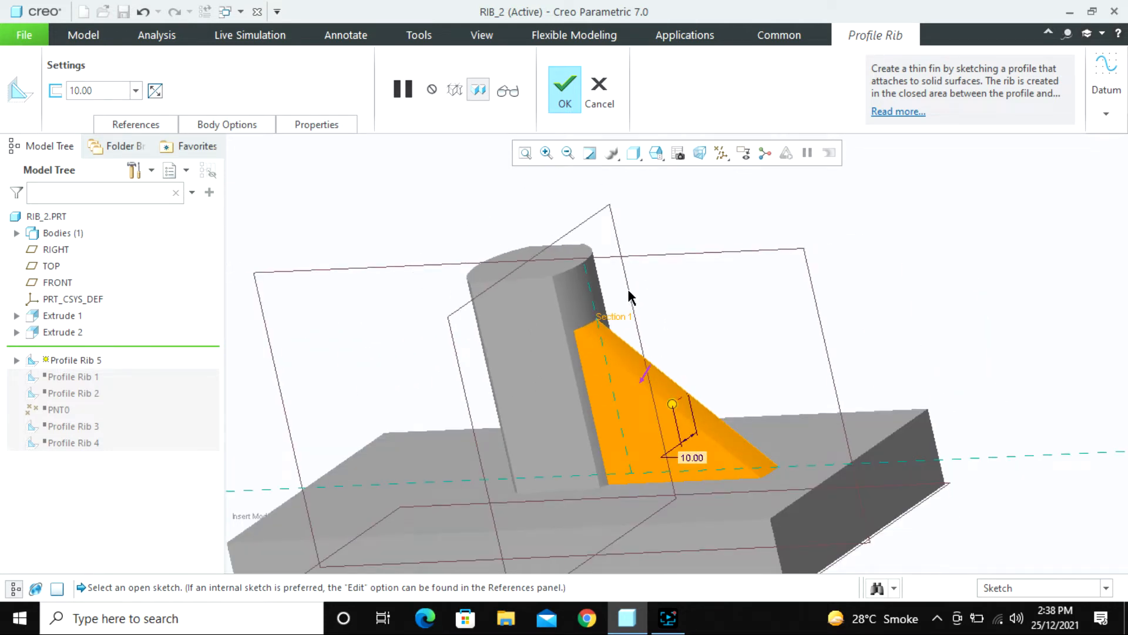
middle_click_drag(630, 296, 742, 321)
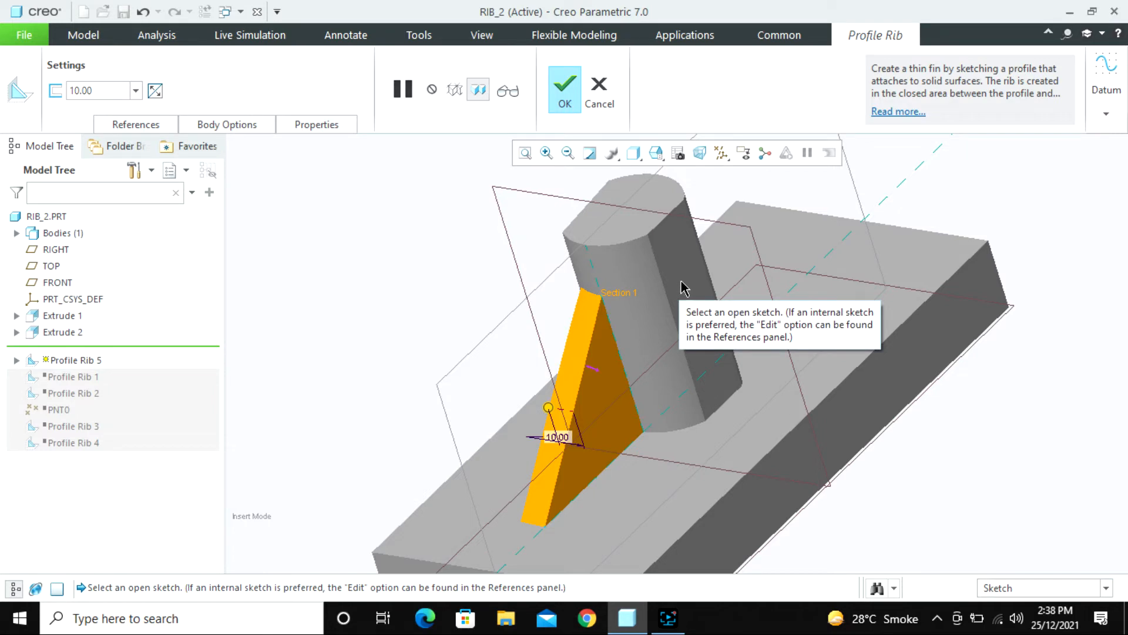
middle_click_drag(574, 365, 491, 335)
scroll(515, 266, "up", 3)
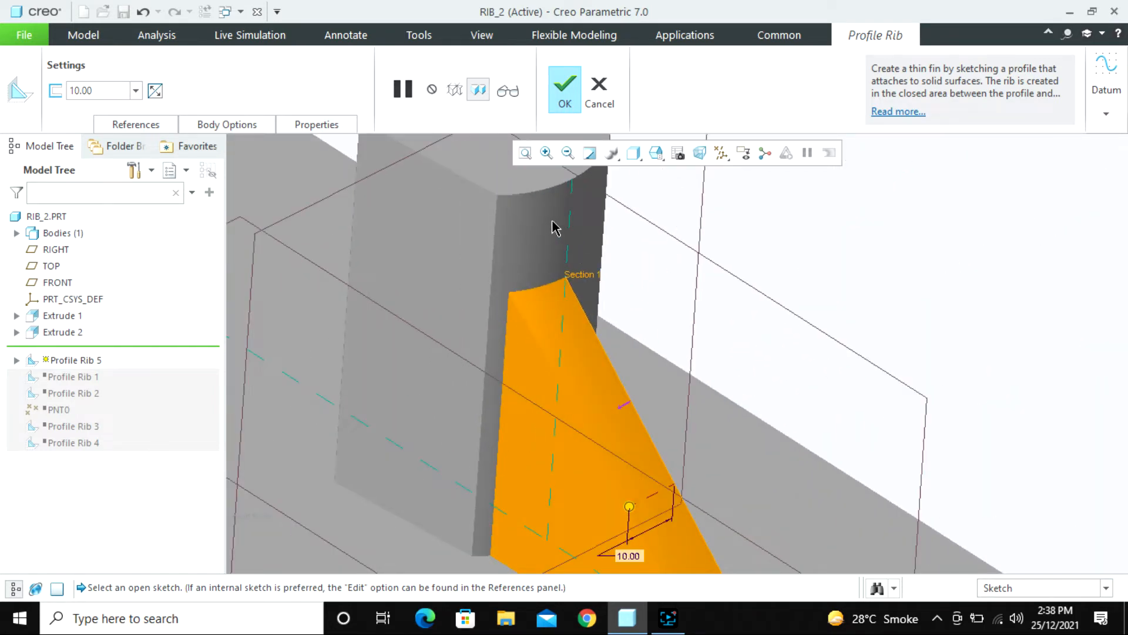
- Place the rib's thickness symmetrically about the sketch plane and complete the rib
left_click(155, 90)
middle_click_drag(597, 356, 529, 329)
left_click(156, 91)
middle_click(579, 344)
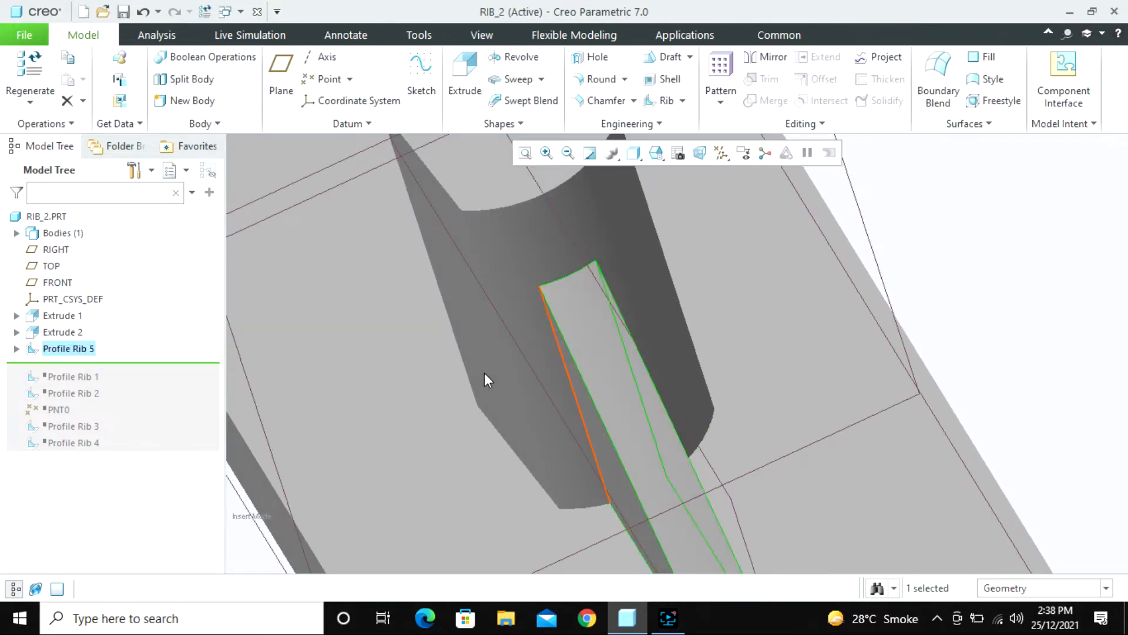
scroll(484, 373, "down", 5)
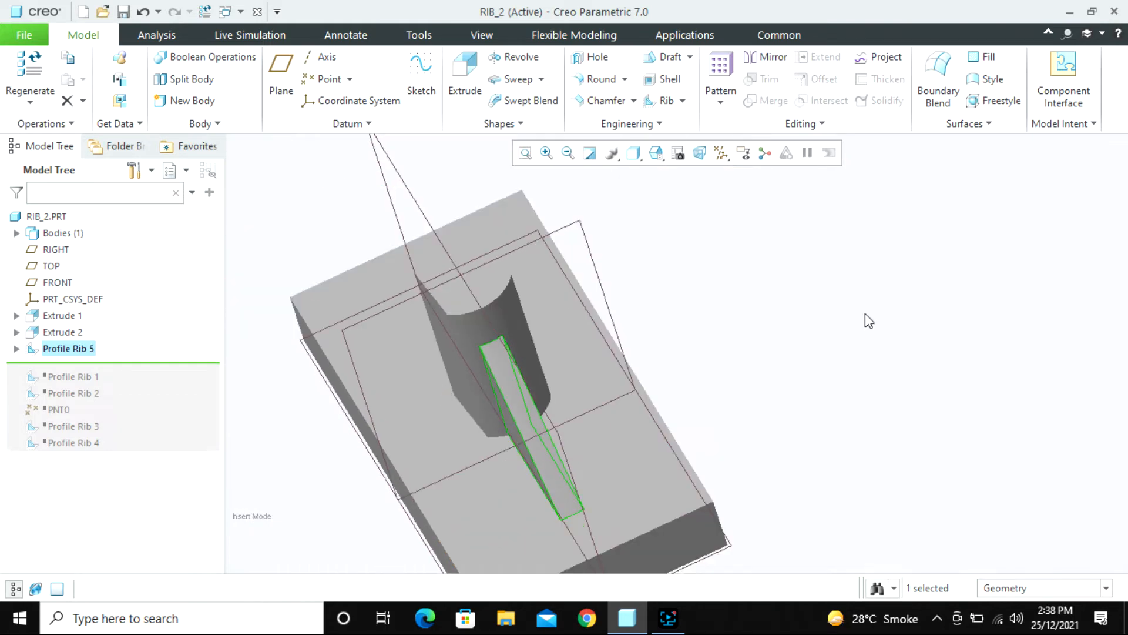
- Start an extrusion on the RIGHT plane and sketch a closed triangle between the post's flat side and the base
left_click(476, 88)
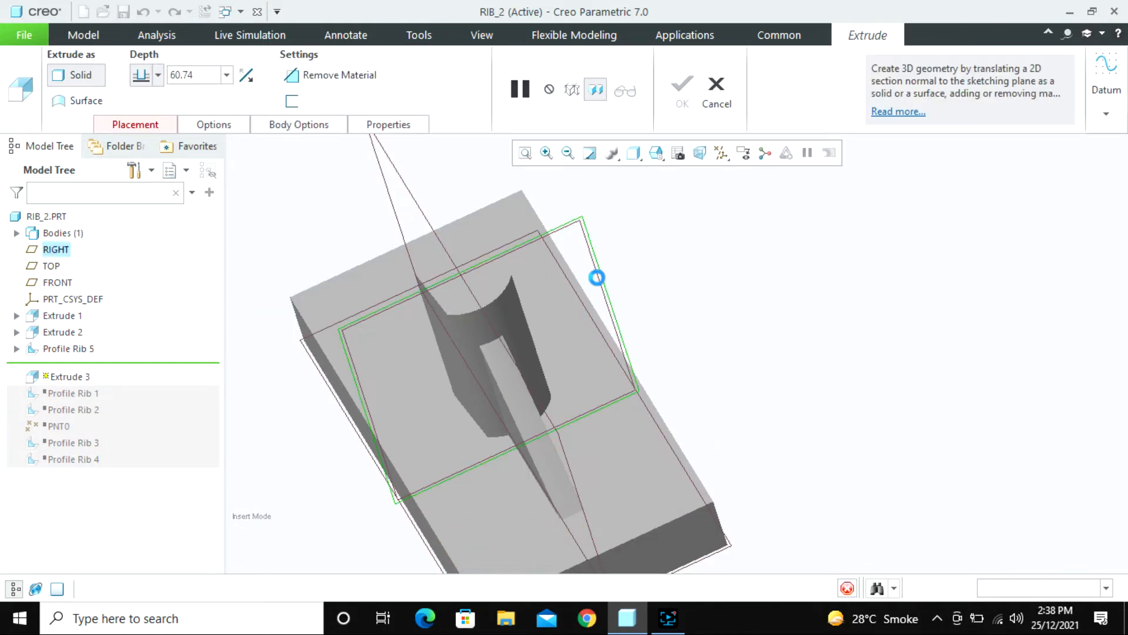
left_click(599, 277)
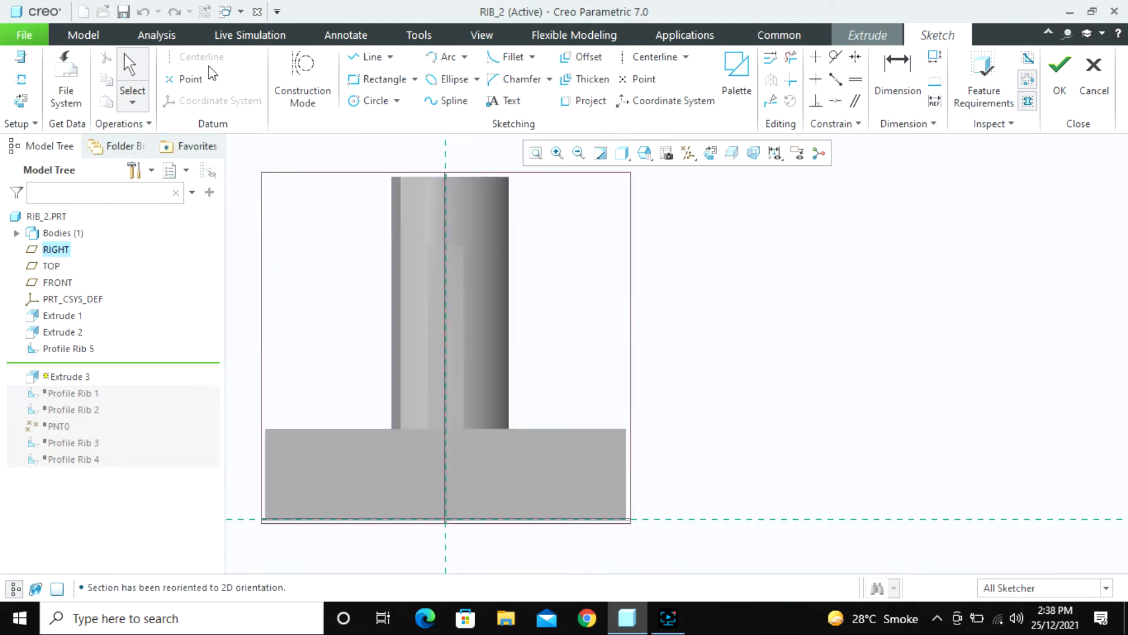
left_click(374, 57)
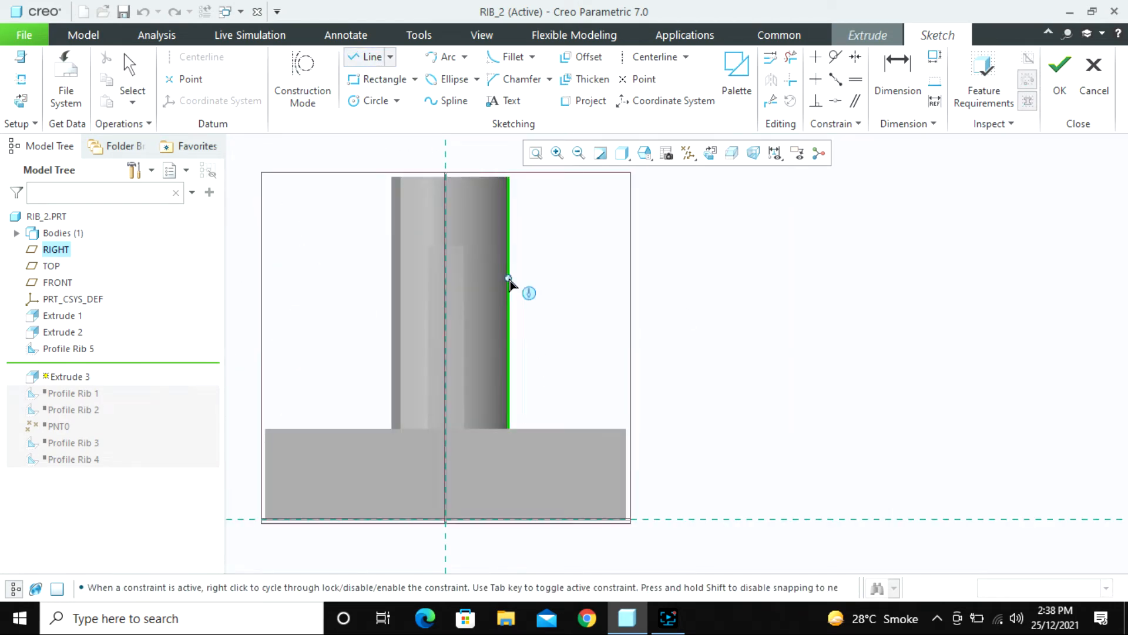
left_click(509, 278)
left_click(585, 424)
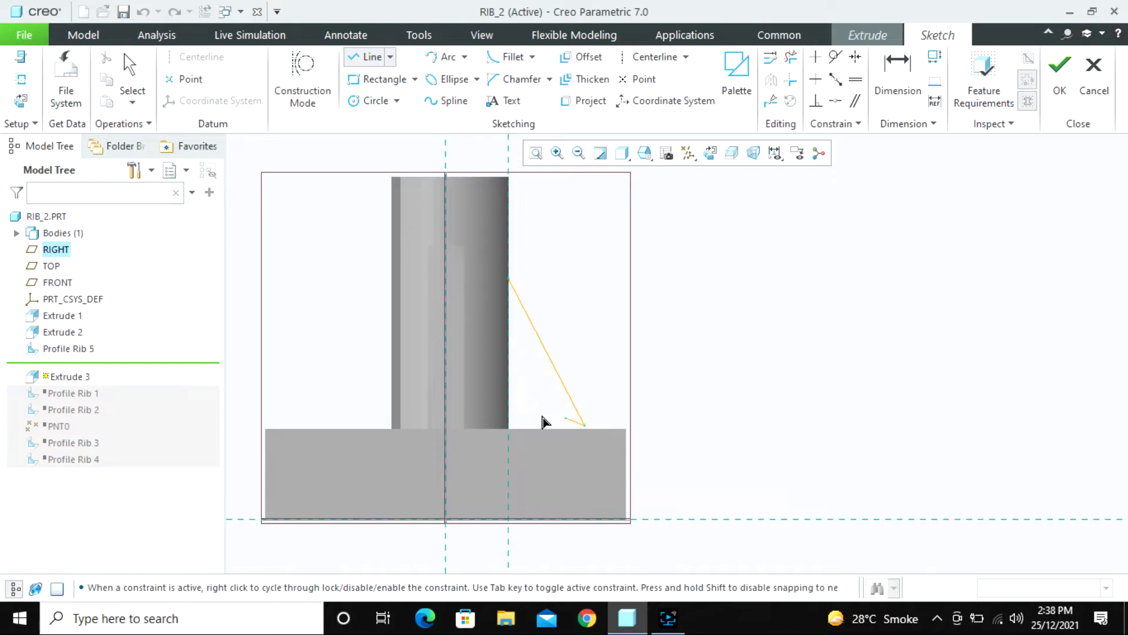
left_click(509, 429)
left_click(509, 278)
middle_click(586, 300)
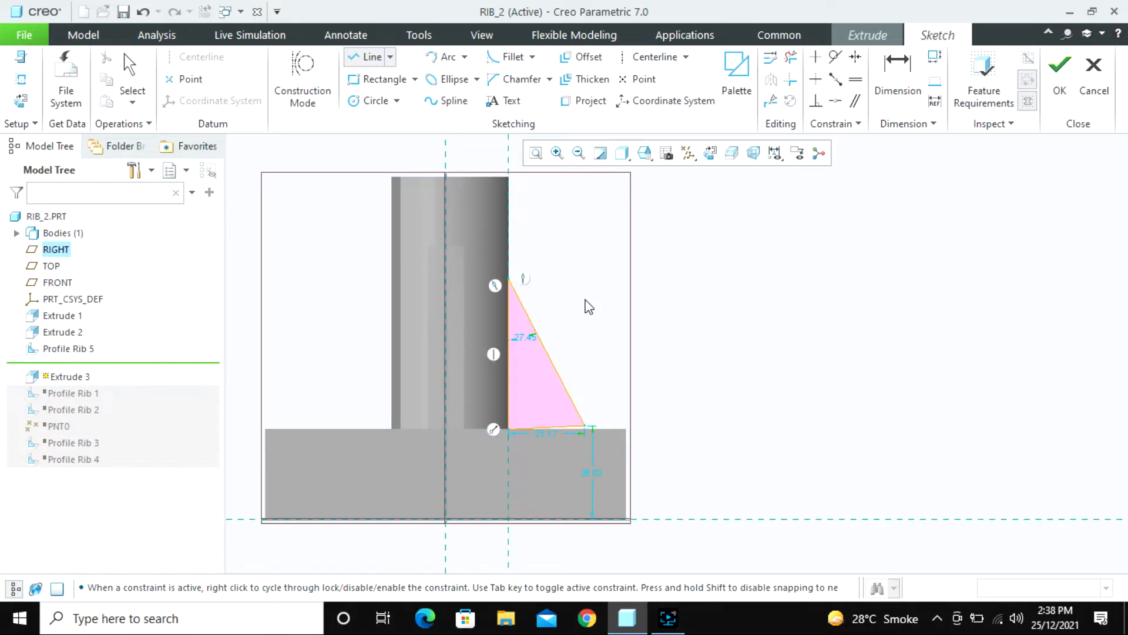
middle_click(589, 301)
left_click(1053, 82)
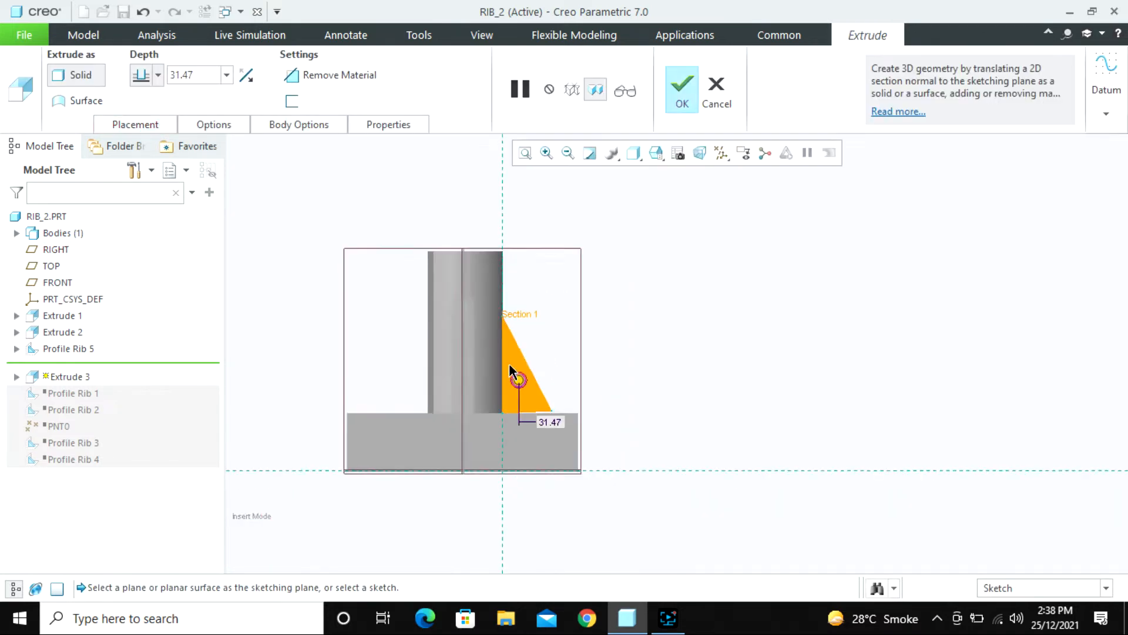
- Preview the triangle extruded symmetrically to a depth of 10, and discard the extrusion
left_click(157, 77)
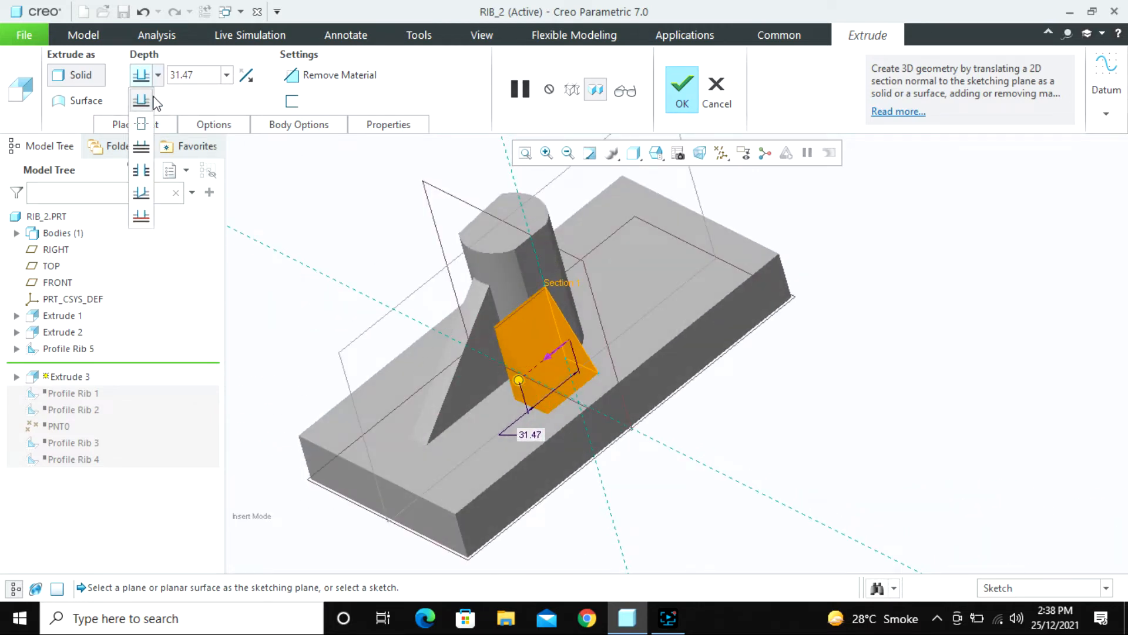
left_click(141, 117)
double_click(198, 81)
type("10")
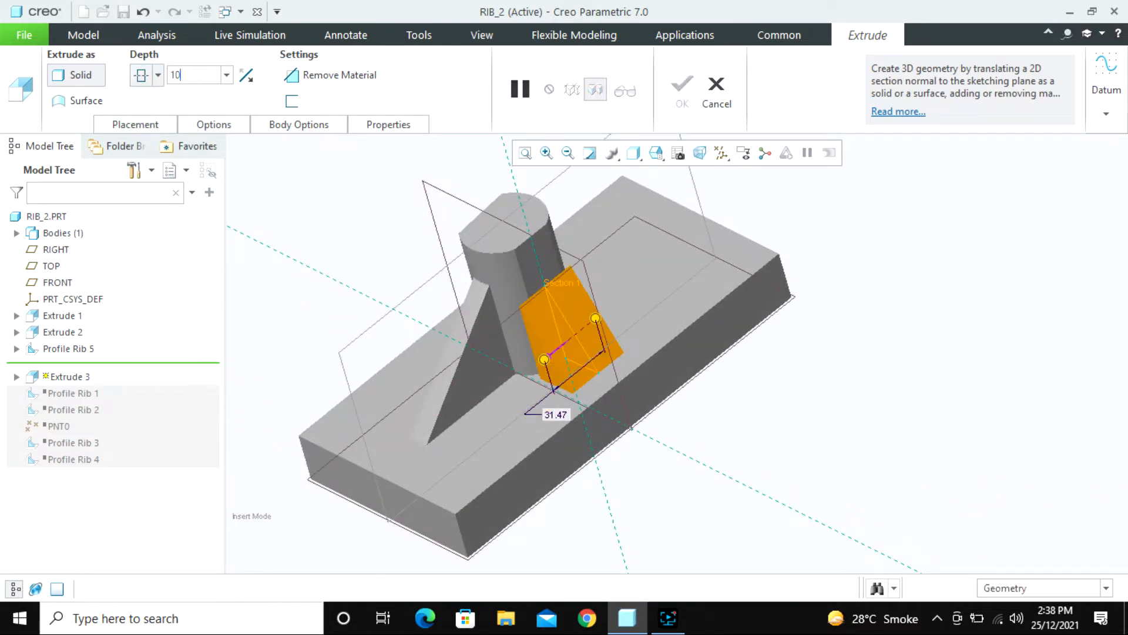
key("Return")
scroll(519, 333, "down", 4)
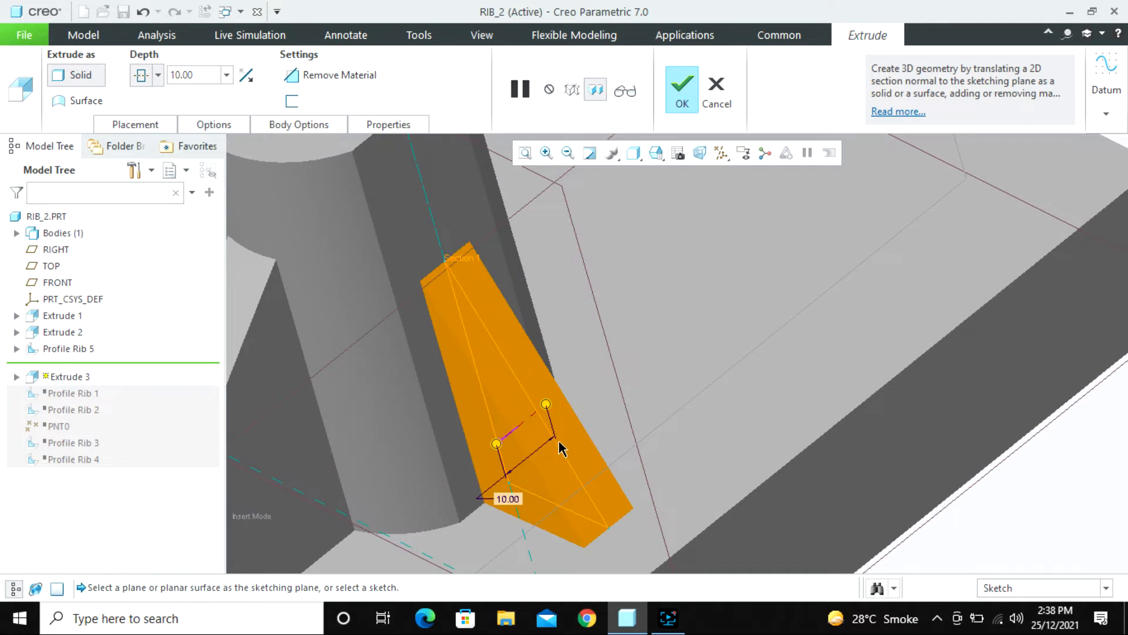
middle_click_drag(558, 442, 575, 414)
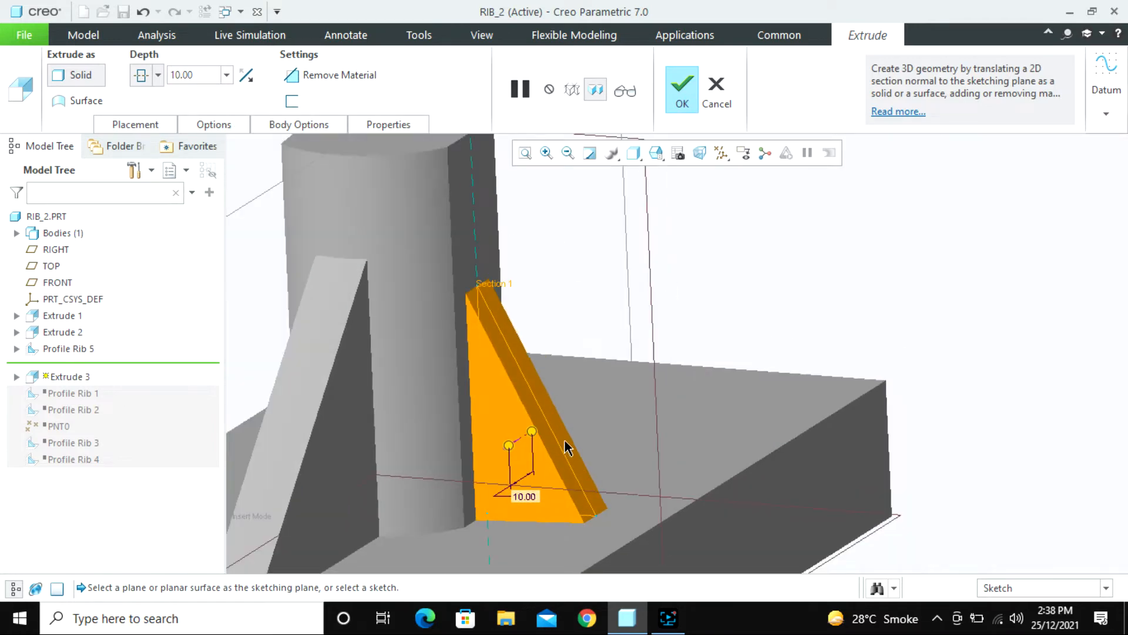
left_click(714, 91)
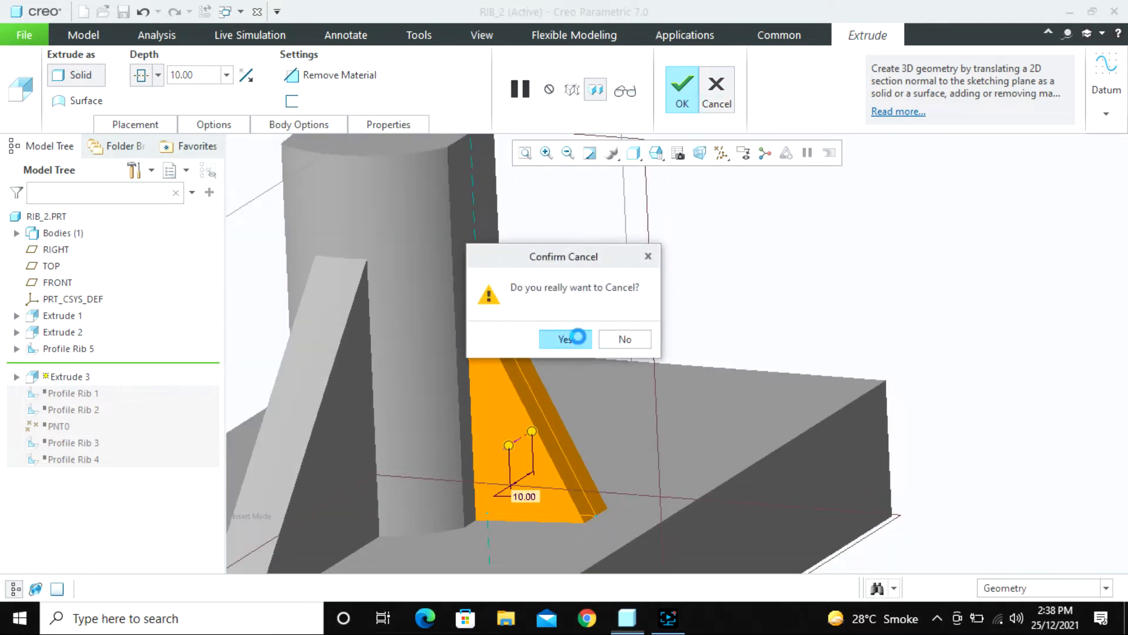
left_click(565, 339)
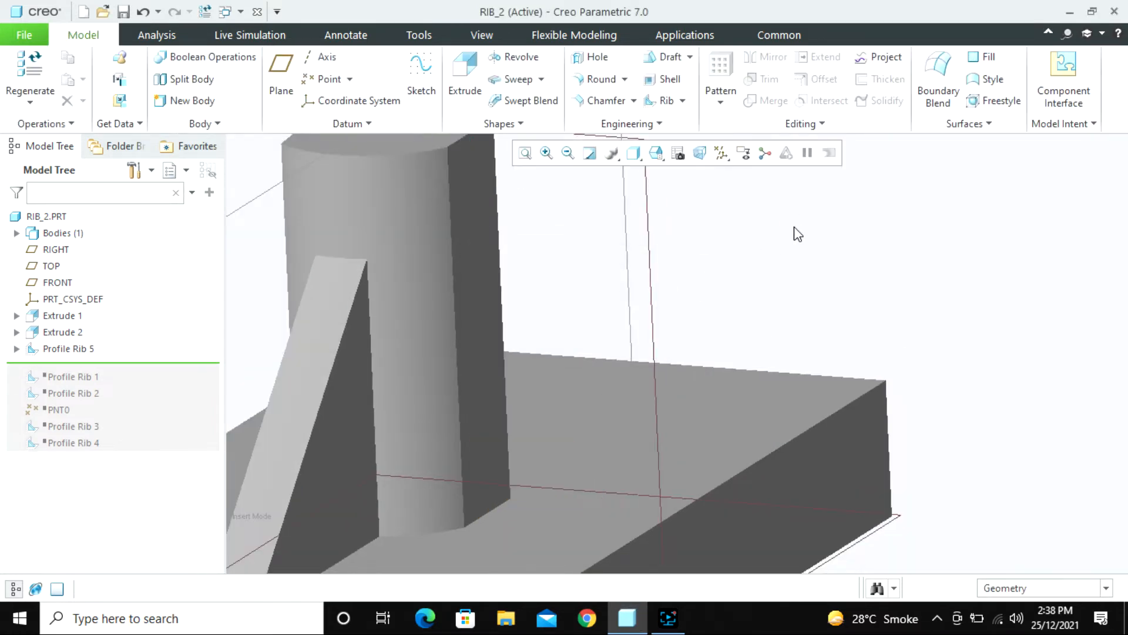
- Start a profile rib on the RIGHT plane and sketch a line from the post's flat side to the base top, about 29° from the post
left_click(664, 101)
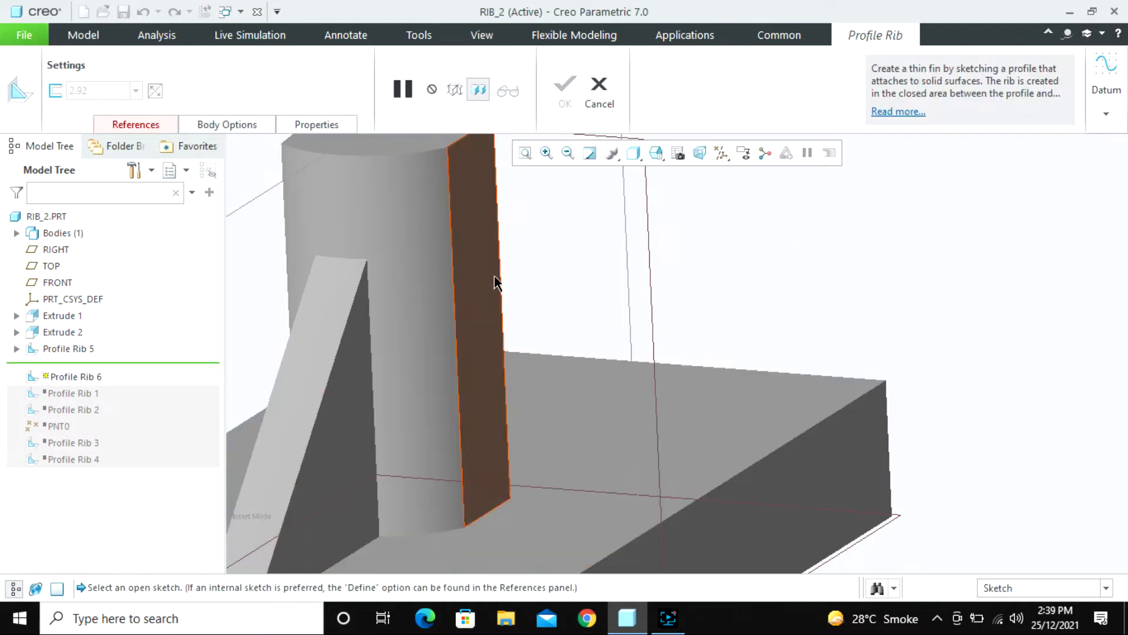
scroll(718, 323, "down", 5)
middle_click_drag(718, 322, 734, 334)
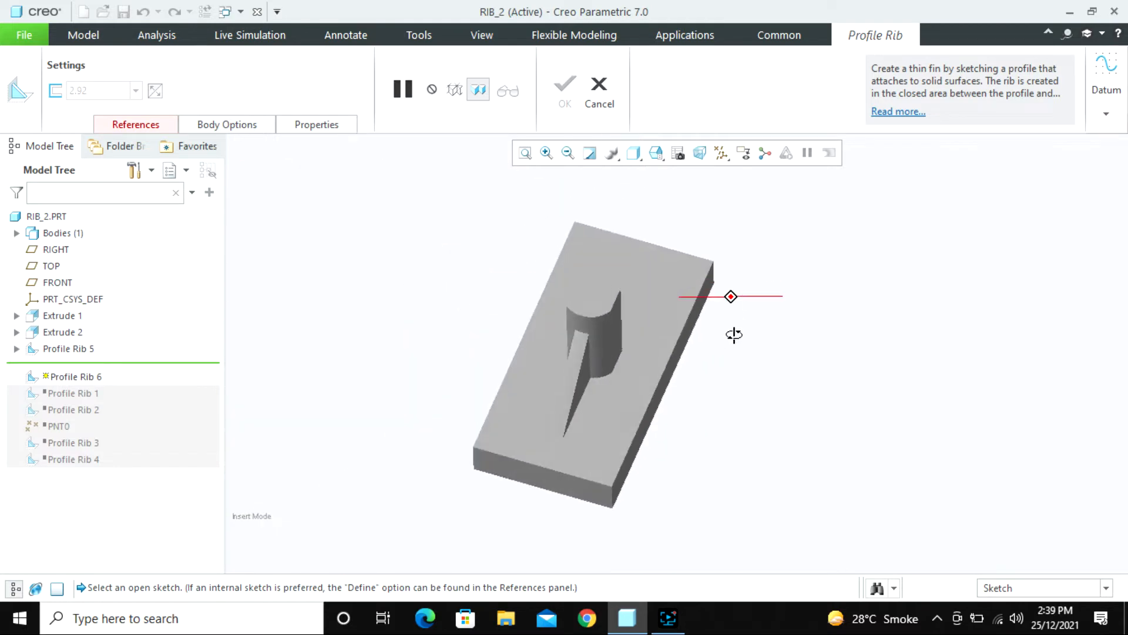
left_click(652, 310)
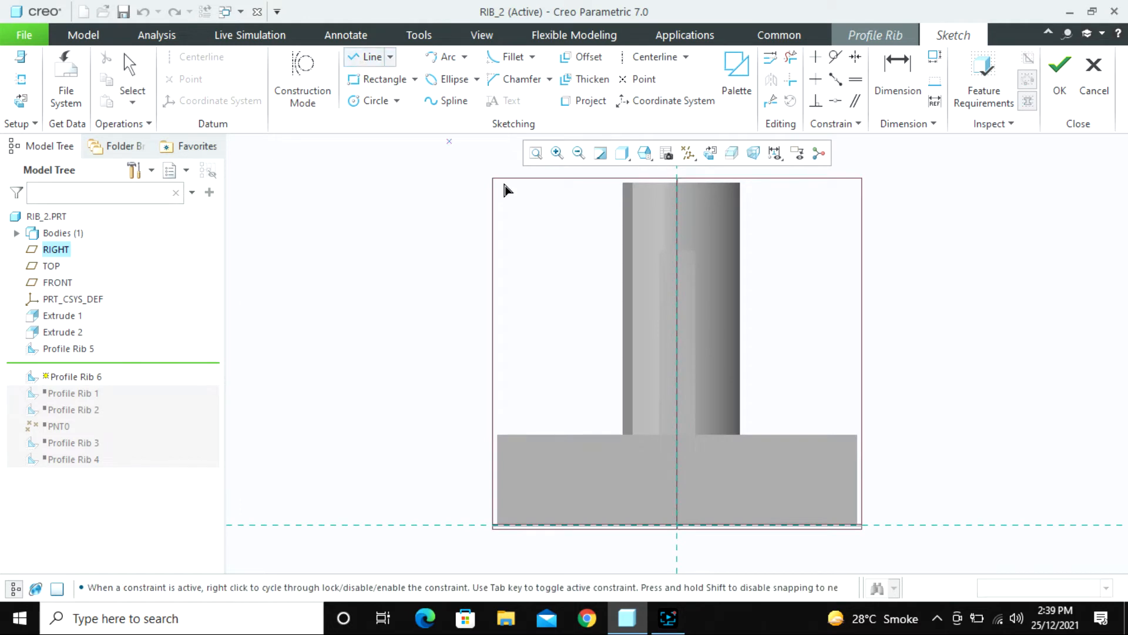
left_click(740, 273)
left_click(831, 436)
middle_click(895, 334)
middle_click(899, 329)
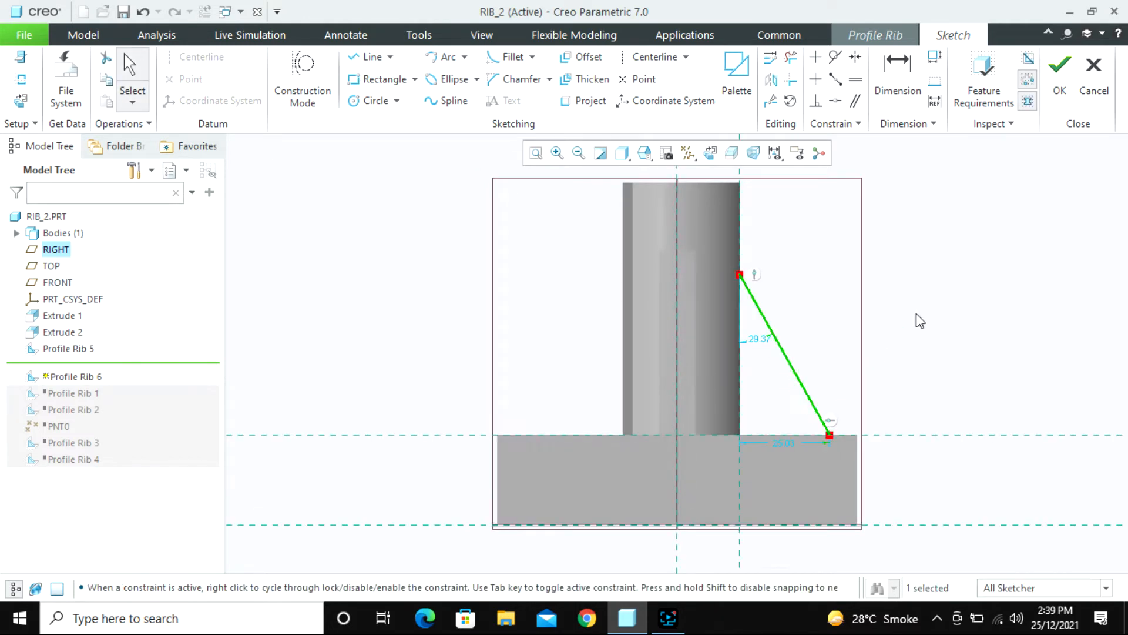
left_click(1053, 99)
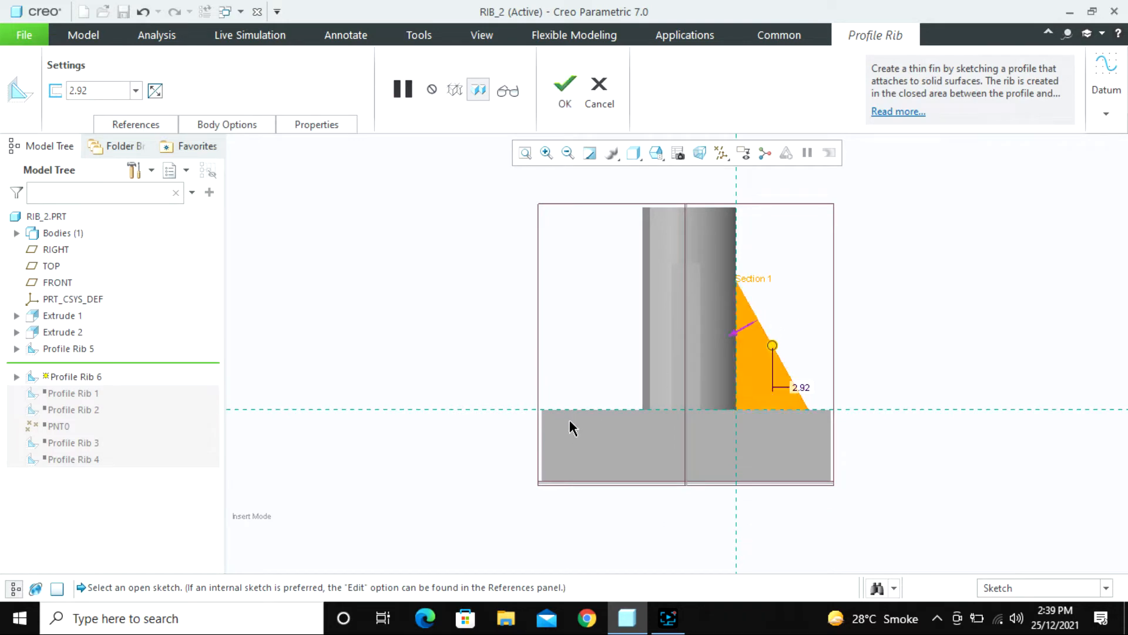
- Set the thickness of the rib on the post's flat side to 10 and complete the rib
mouse_move(570, 419)
middle_mouse_down()
mouse_move(555, 327)
mouse_move(645, 465)
middle_mouse_up()
scroll(645, 464, "up", 5)
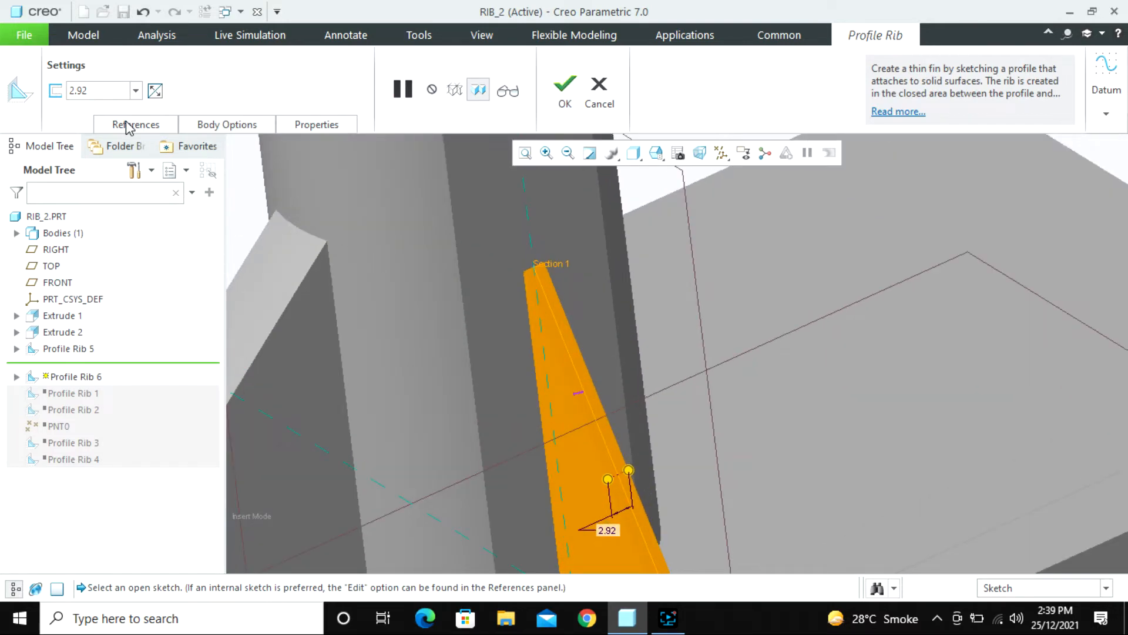
left_click(111, 92)
type("10")
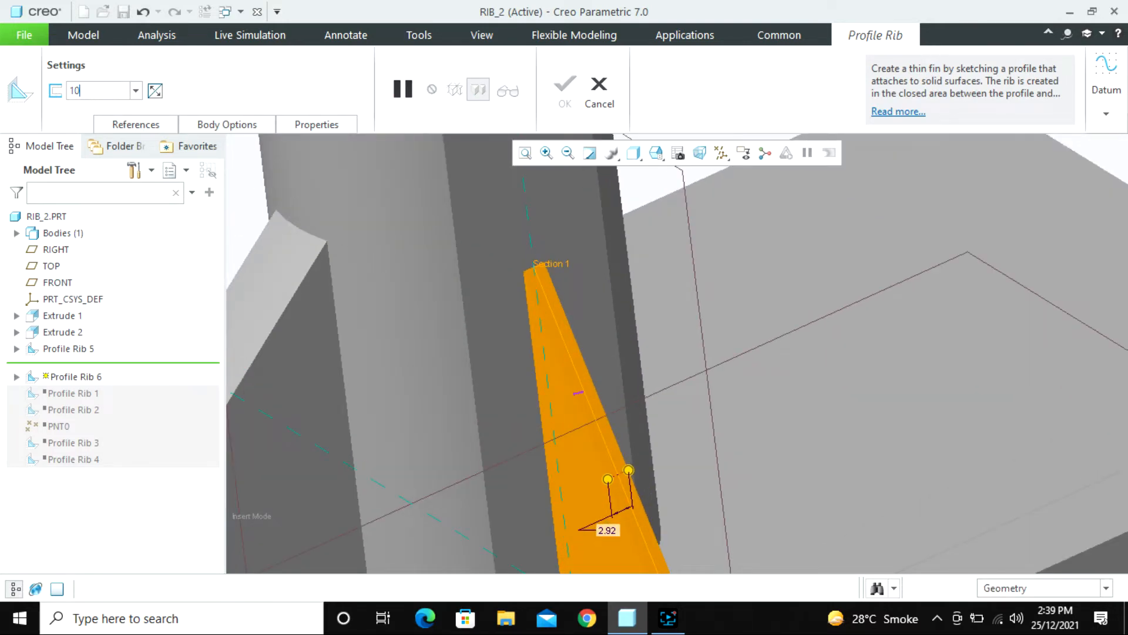
key("Return")
scroll(443, 285, "down", 5)
middle_click_drag(443, 285, 488, 303)
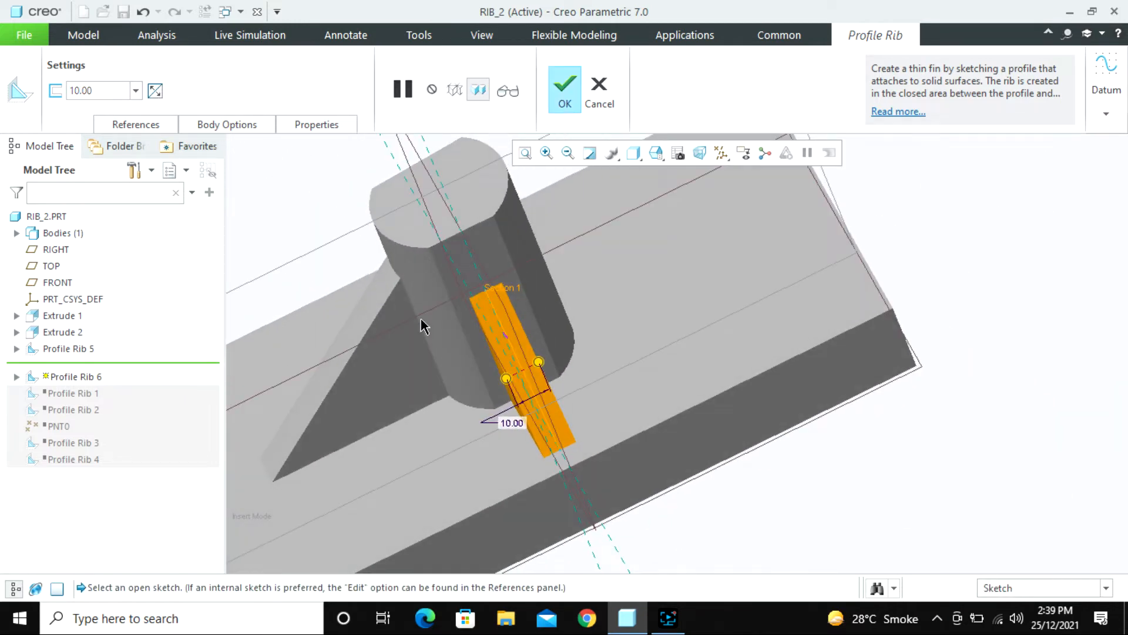
middle_click(493, 323)
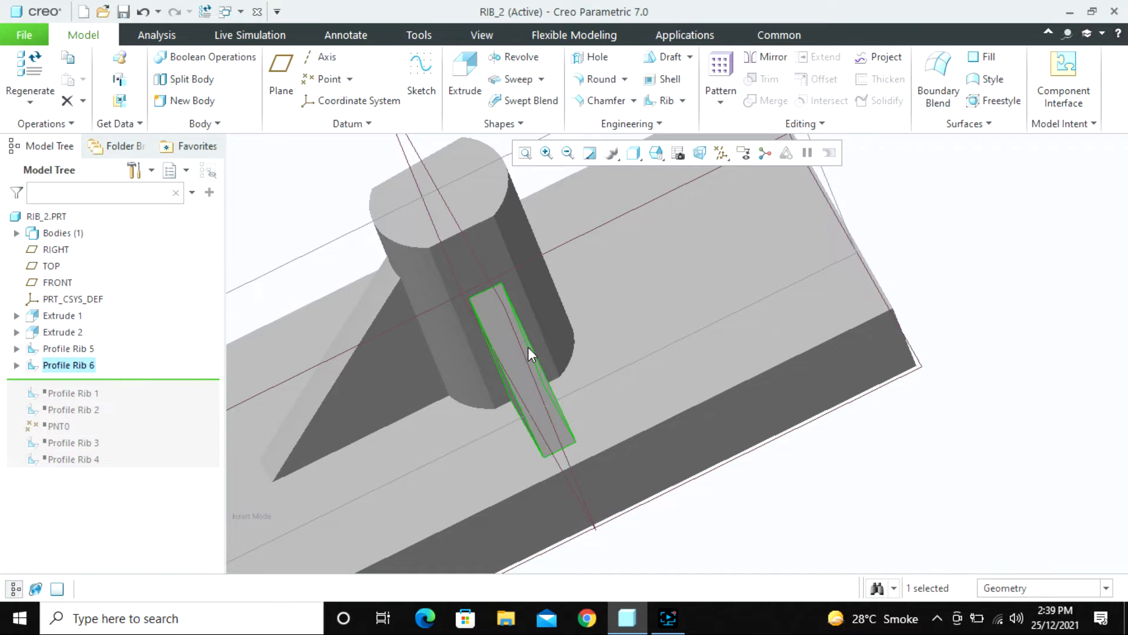
left_click(856, 474)
- Start another profile rib on the RIGHT plane and orient its sketch face-on
middle_click_drag(524, 368, 600, 385)
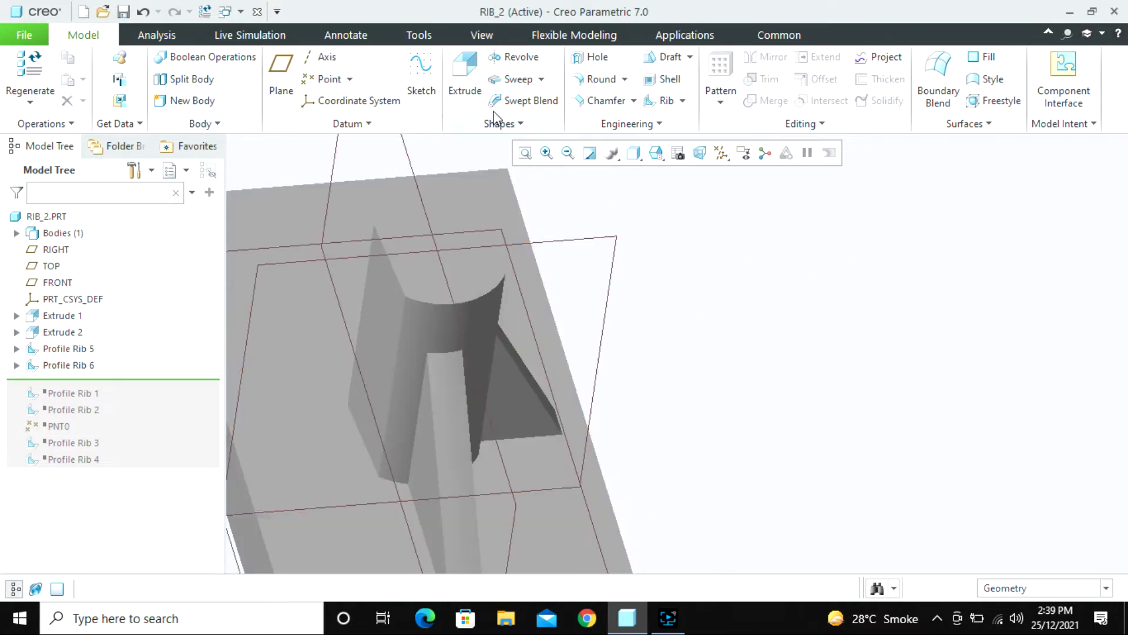
left_click(668, 105)
scroll(761, 357, "up", 4)
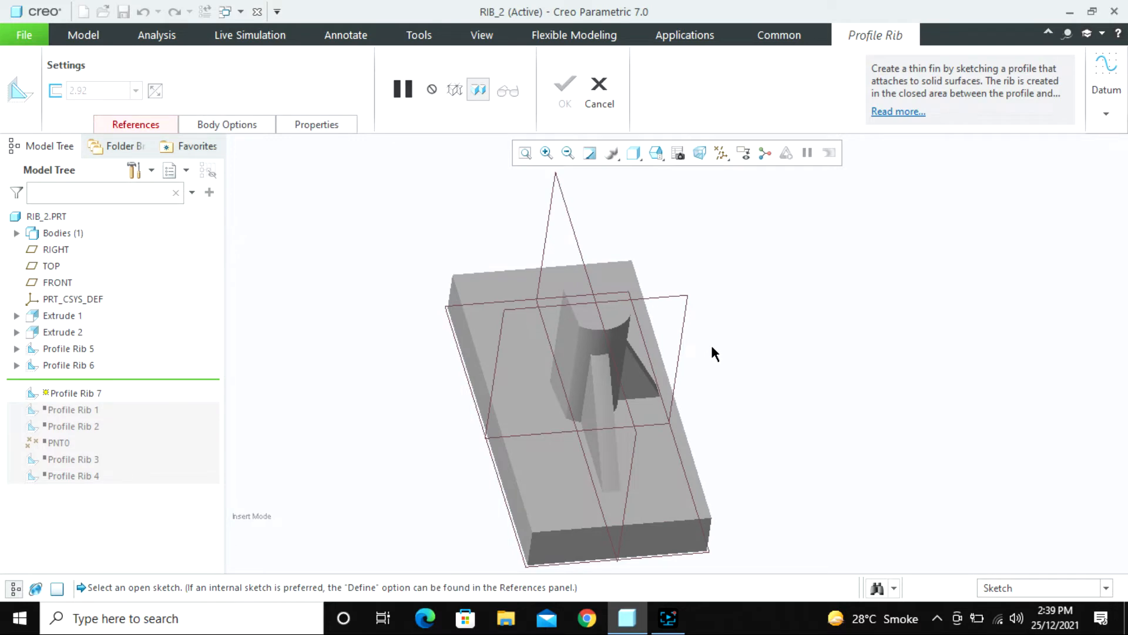
left_click(515, 305)
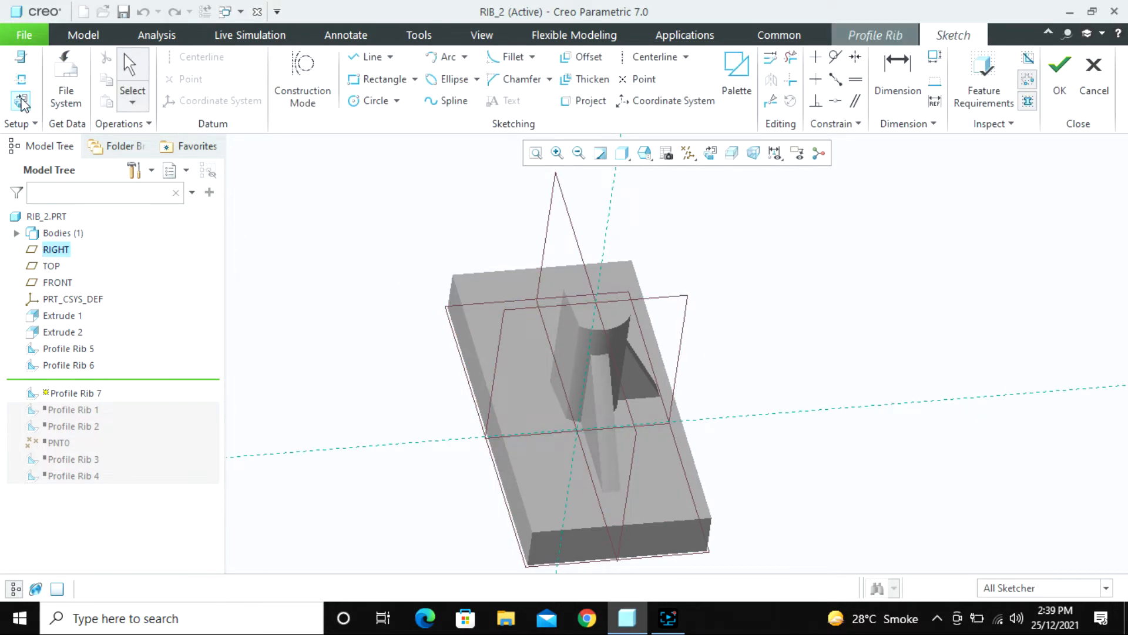
left_click(23, 104)
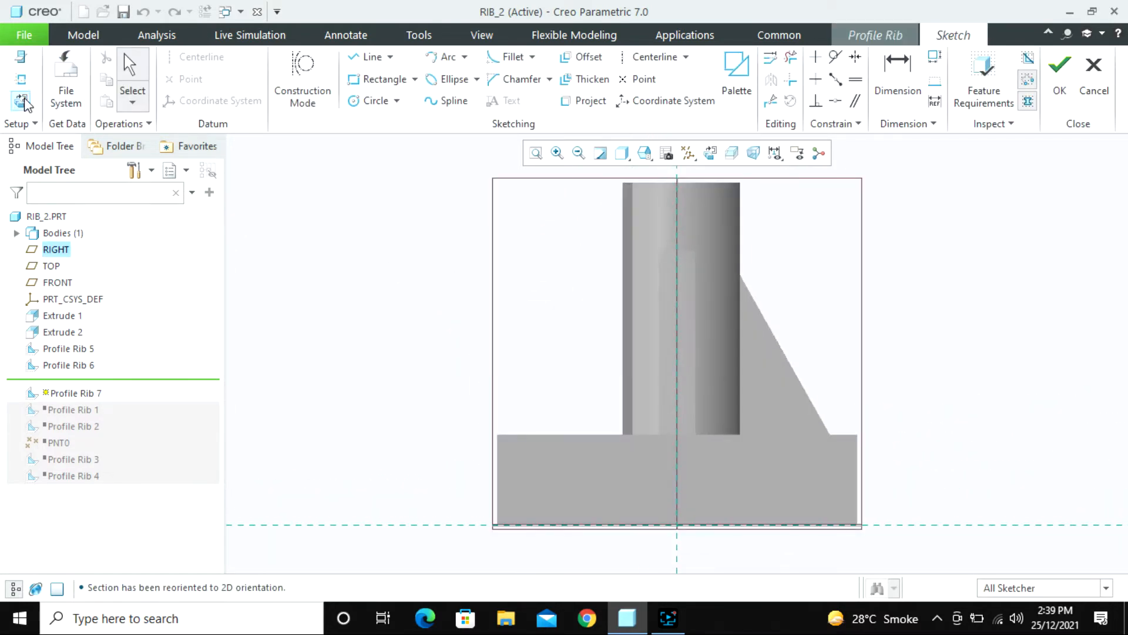
- View the model from above in hidden-line style to examine where the post's slanted flat crosses the RIGHT plane
left_click(370, 56)
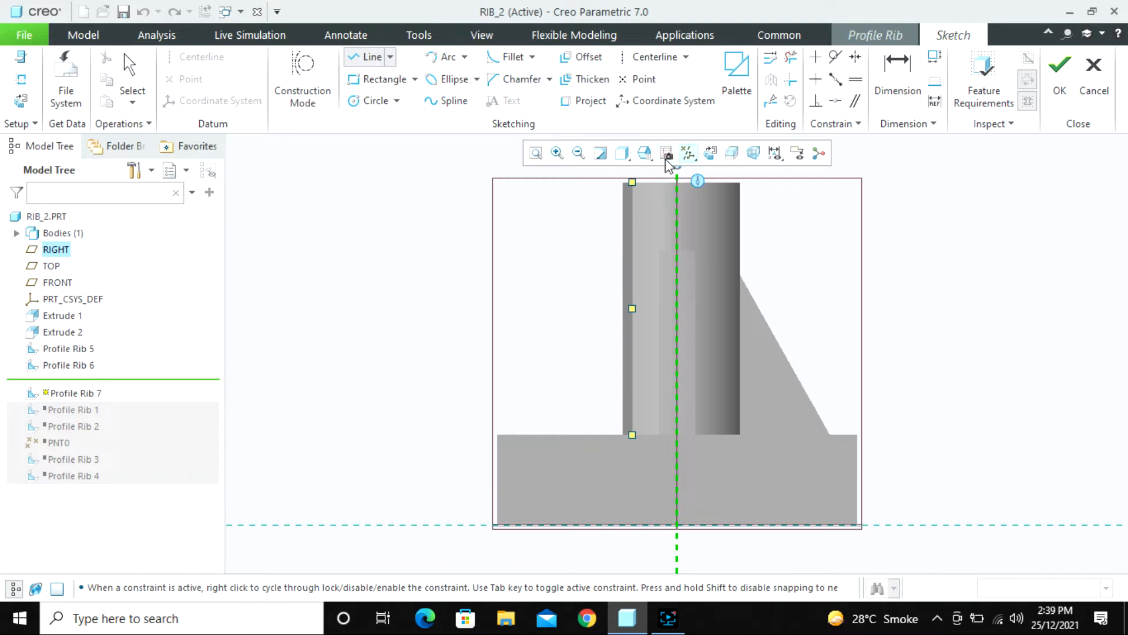
left_click(644, 154)
left_click(659, 274)
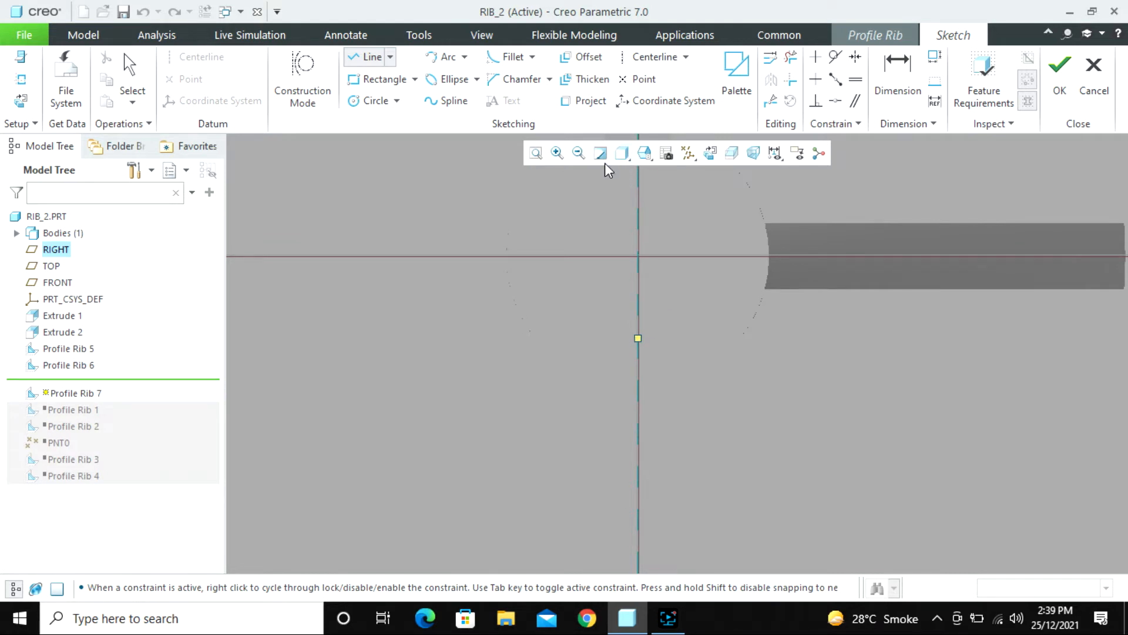
left_click(622, 154)
left_click(652, 245)
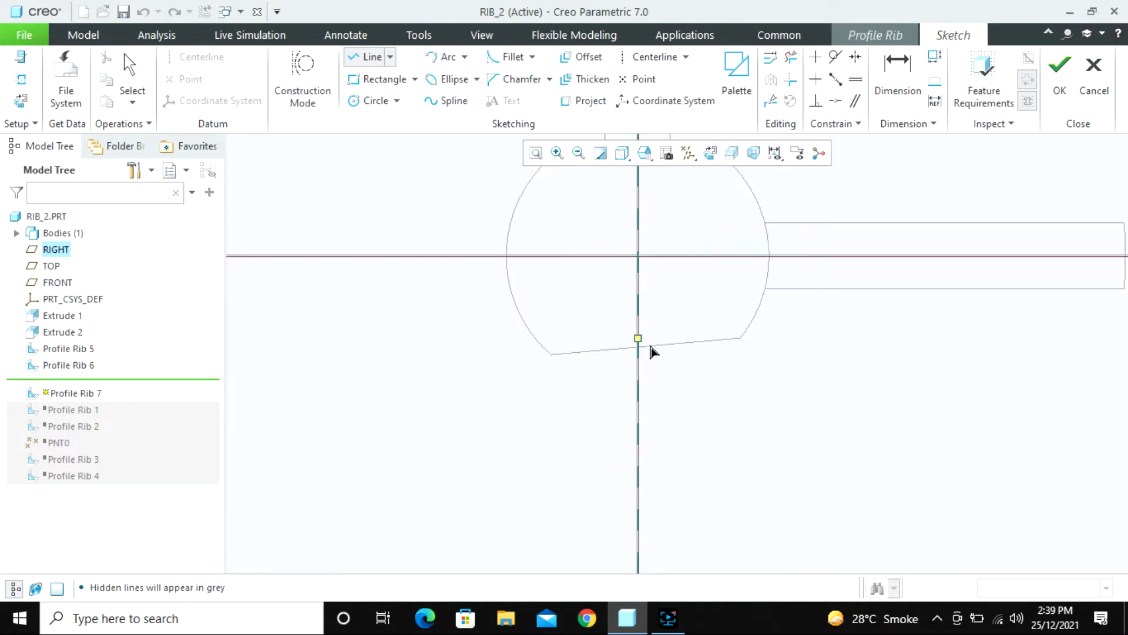
scroll(647, 361, "up", 4)
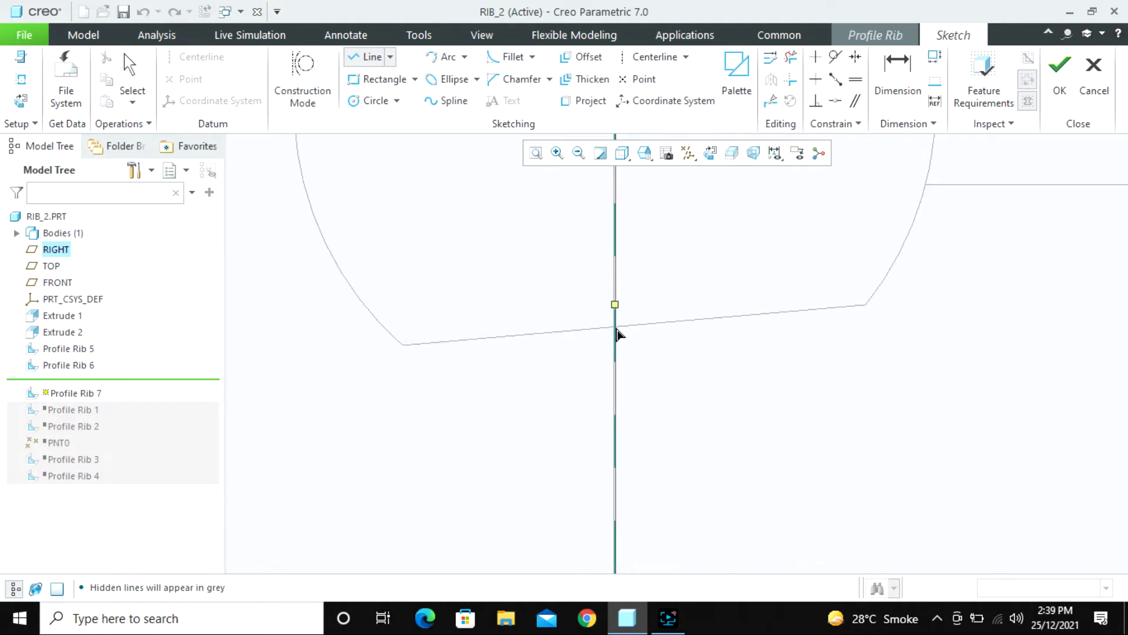
scroll(616, 337, "down", 6)
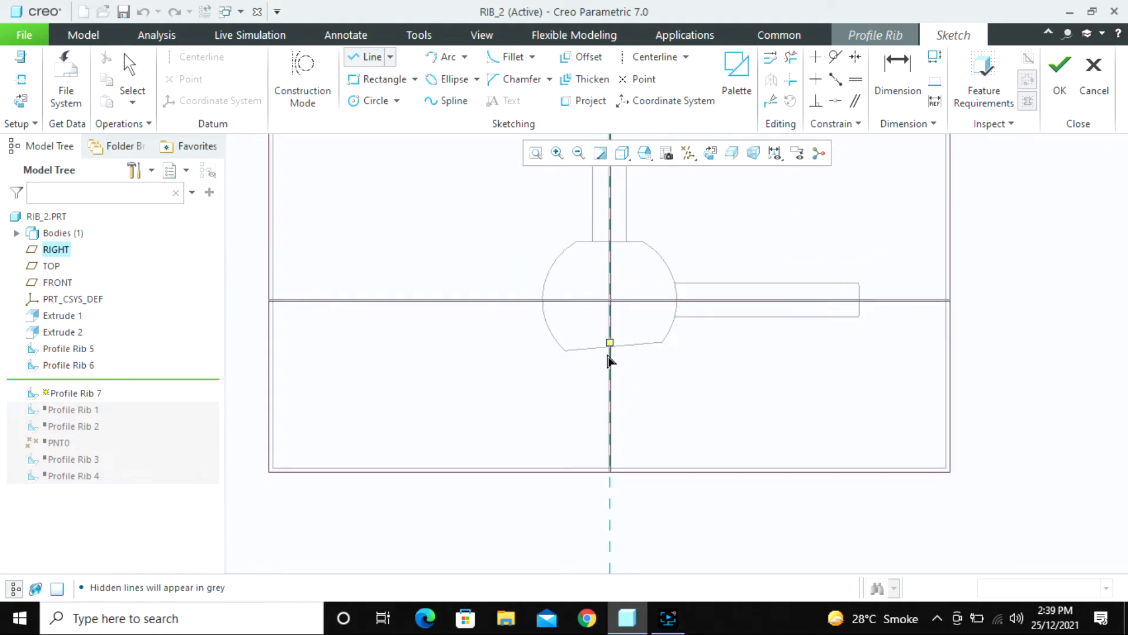
mouse_move(601, 379)
middle_mouse_down()
mouse_move(579, 340)
mouse_move(597, 378)
middle_mouse_up()
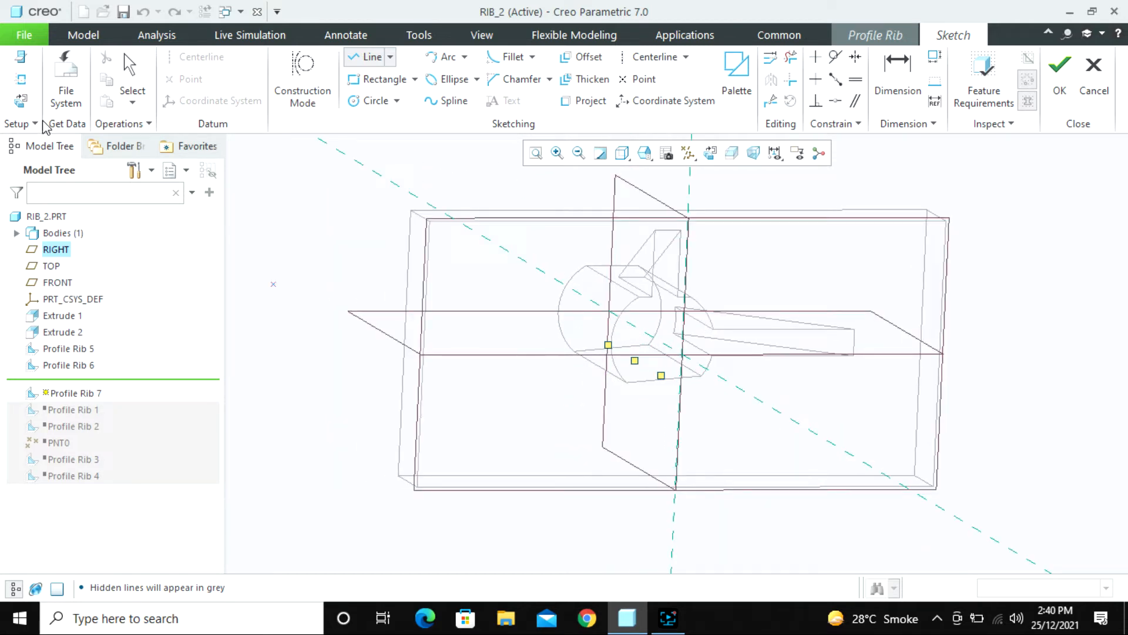
- Sketch a line from the post's slanted flat down to the base top, ending about 23 out from the post, and finish the sketch
left_click(20, 106)
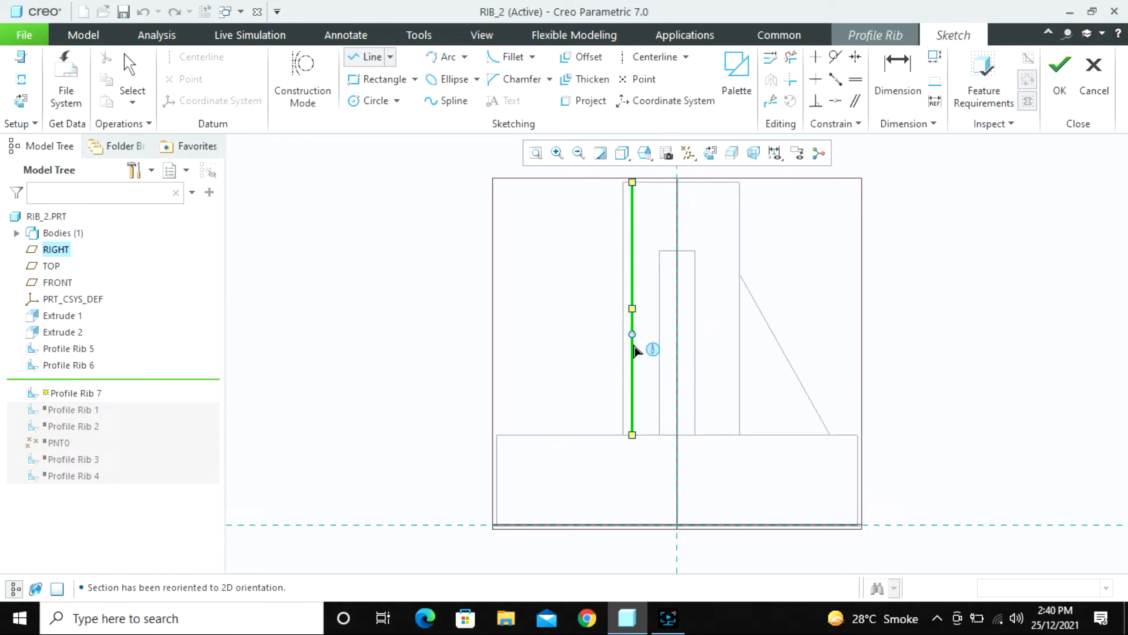
scroll(592, 376, "down", 3)
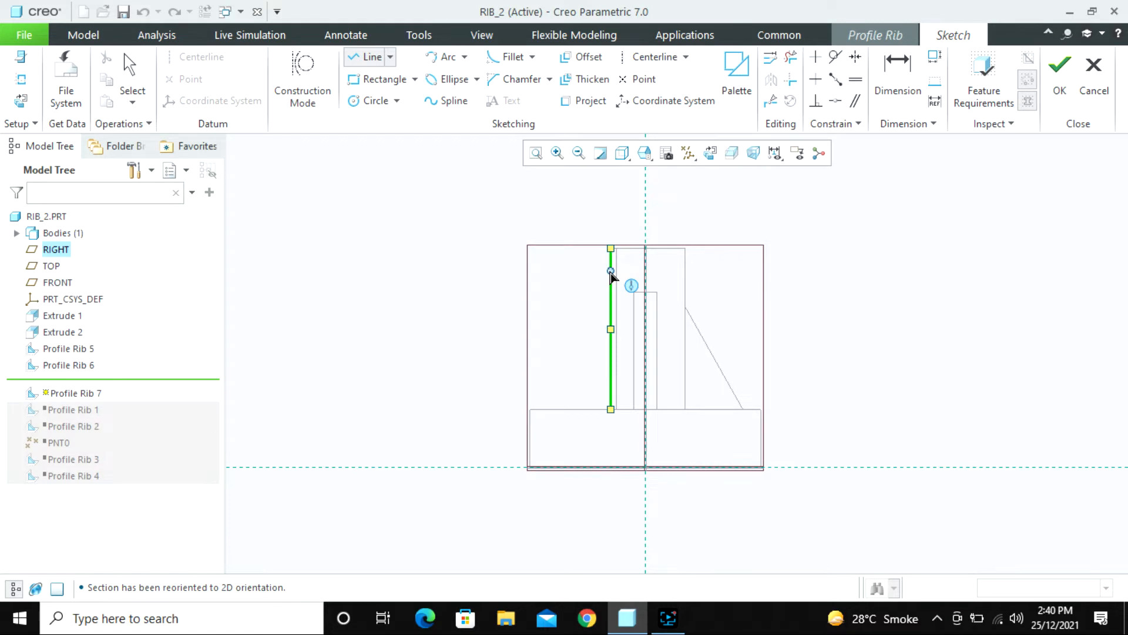
left_click(612, 272)
left_click(558, 408)
middle_click(482, 345)
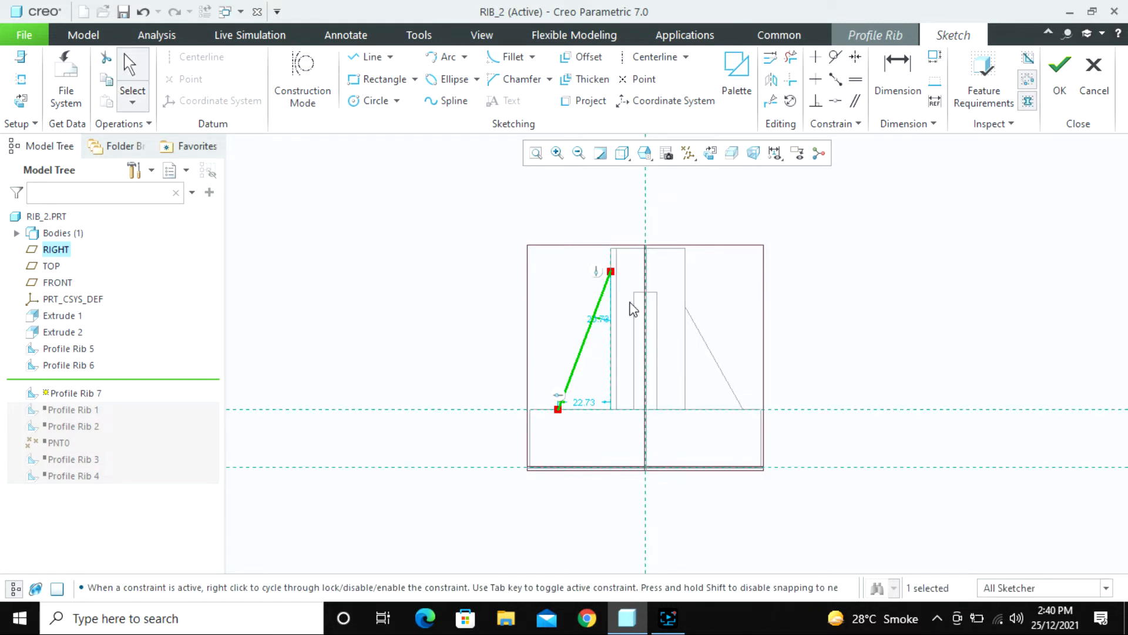
left_click(1060, 76)
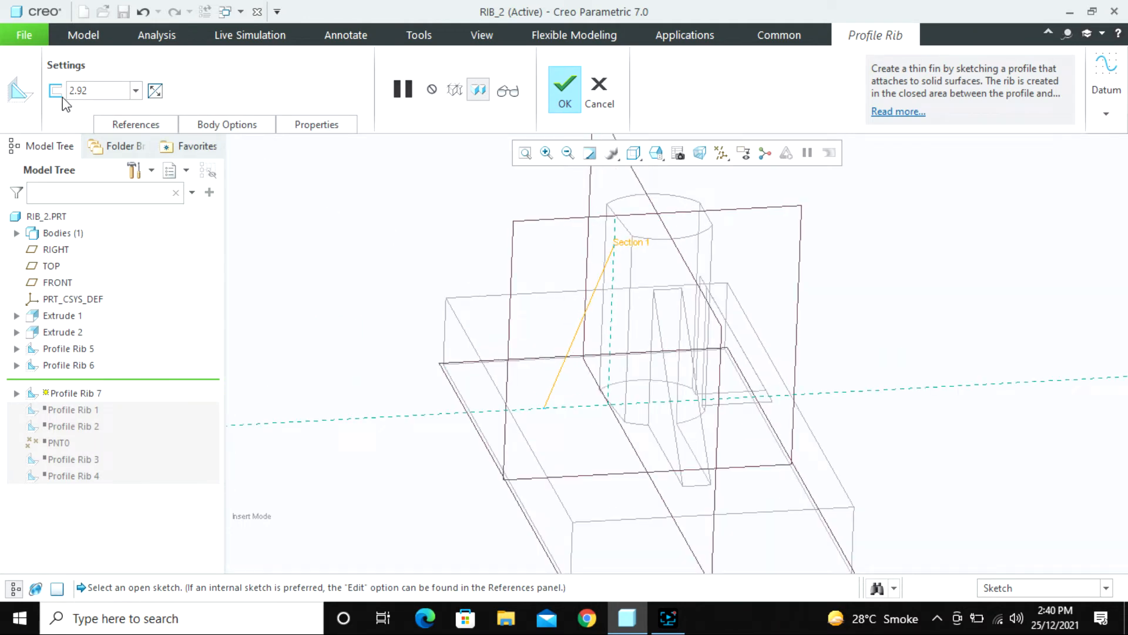
- Open the sketch reference settings of the rib on the post's slanted flat
left_click(141, 125)
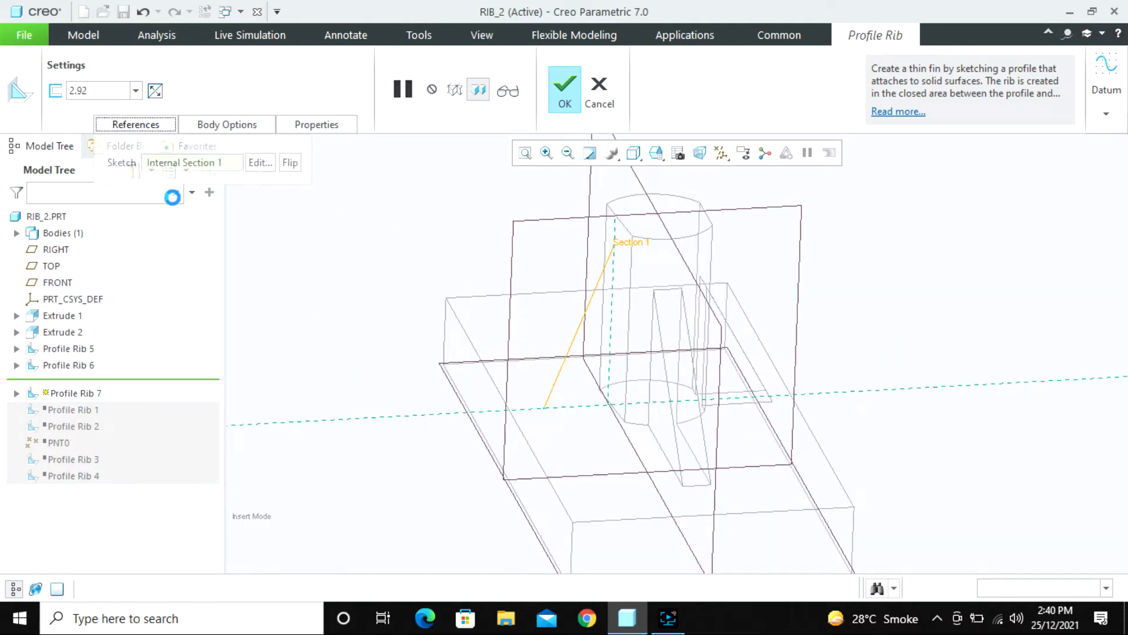
- Try redrawing the profile rib's section as one sloped line from the boss's flat side to the base's top, about 29.7 out
left_click(260, 163)
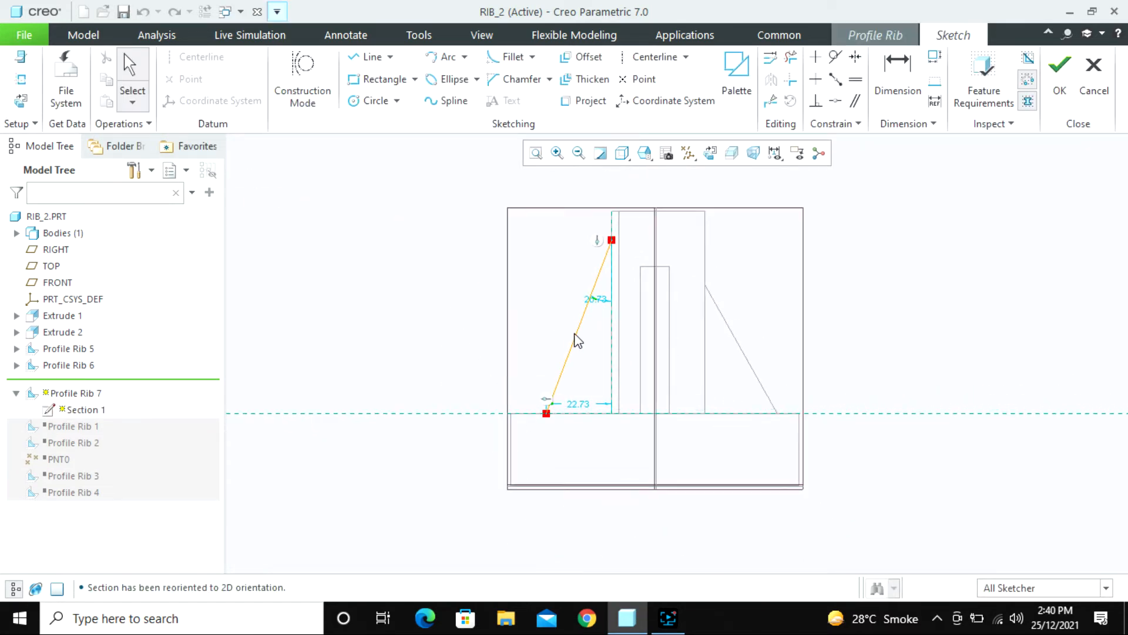
left_click(576, 334)
key("Delete")
left_click(370, 57)
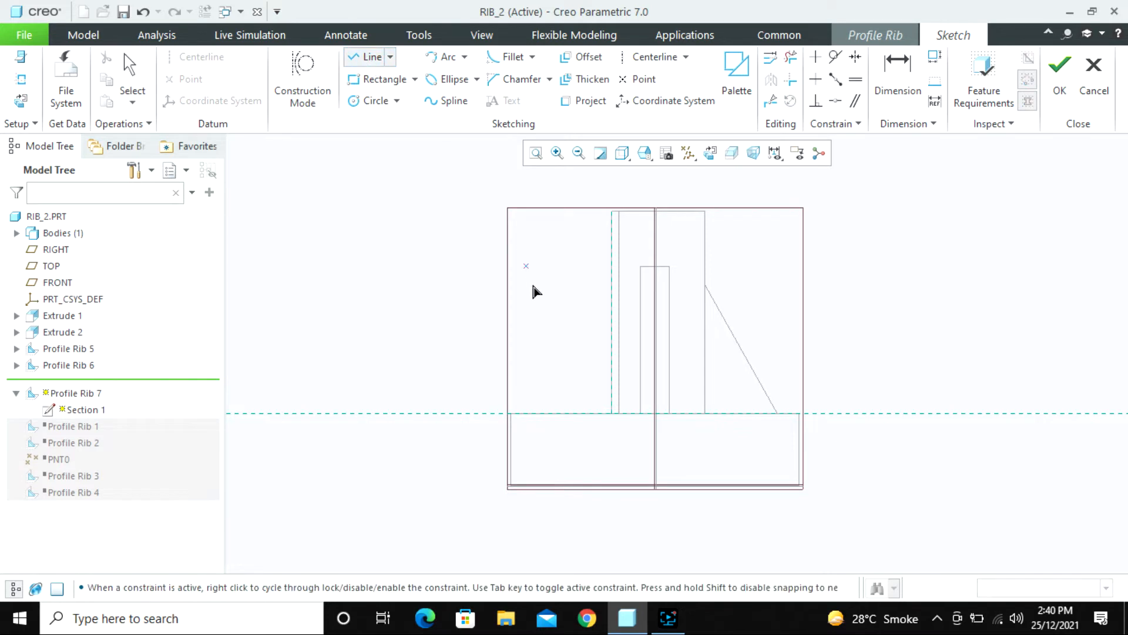
left_click(618, 287)
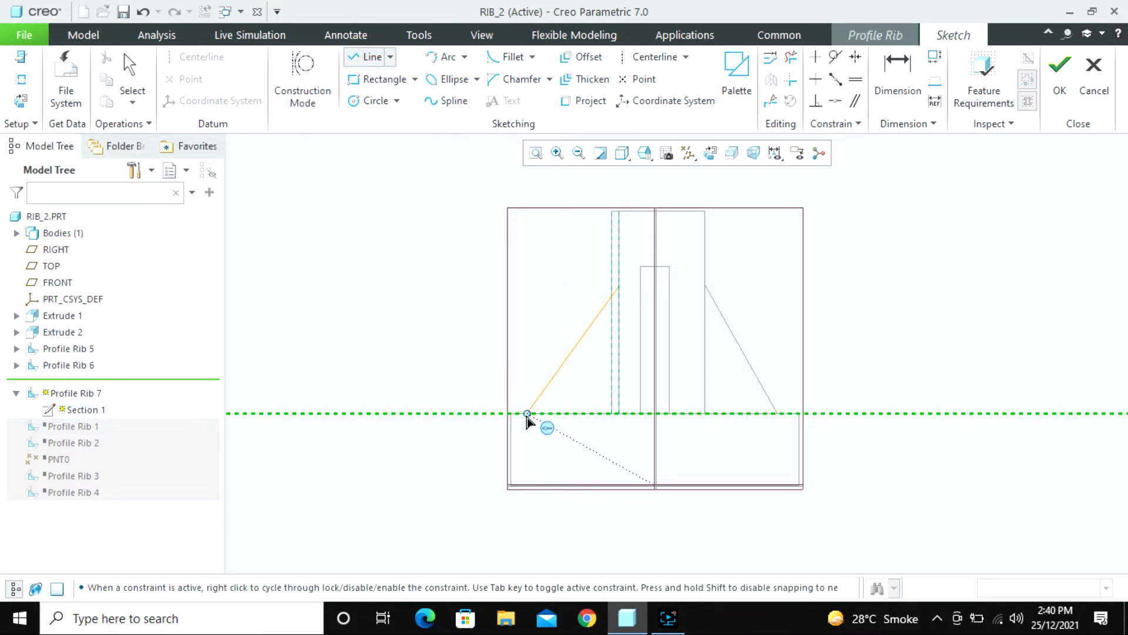
left_click(527, 413)
middle_click(380, 351)
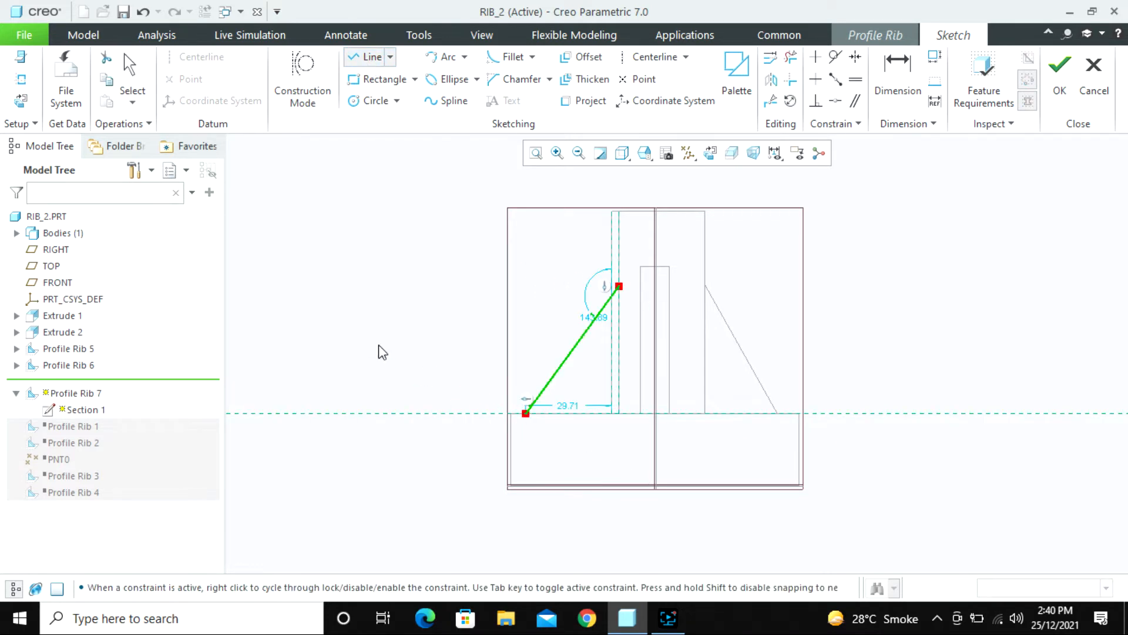
middle_click(381, 351)
left_click(1060, 93)
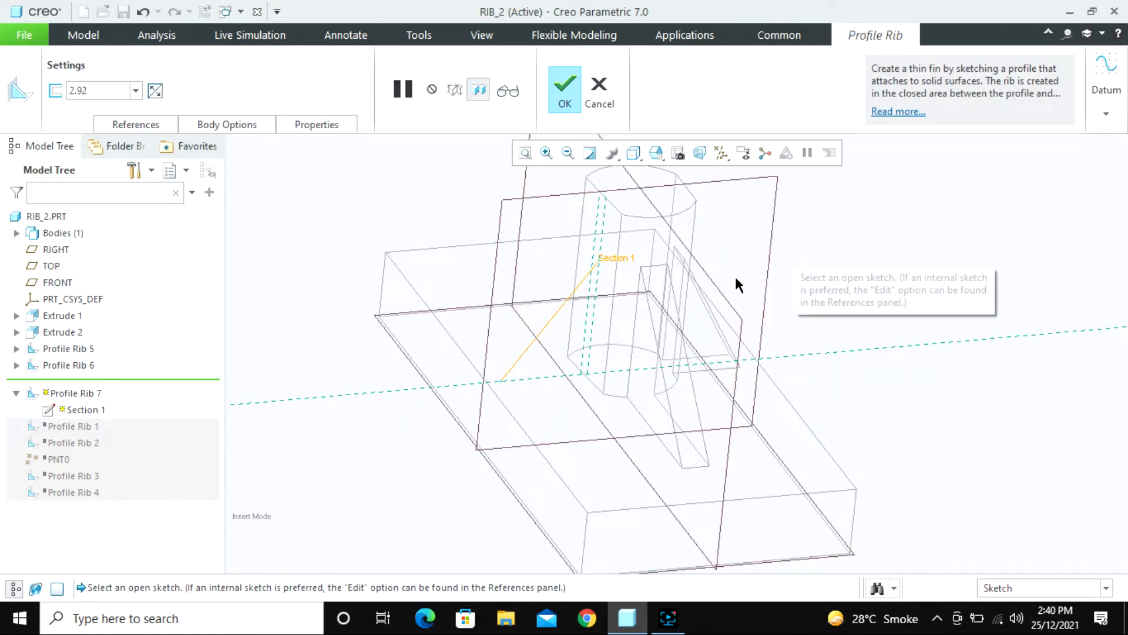
- Switch the model display to Shading and cancel the unfinished profile rib
left_click(633, 153)
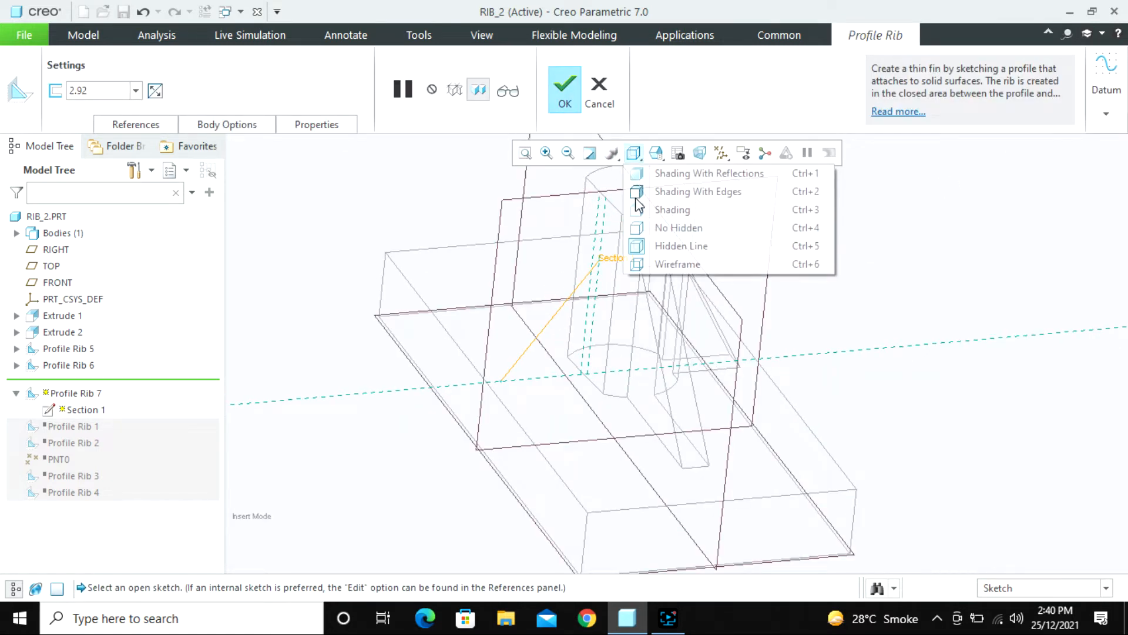
left_click(653, 209)
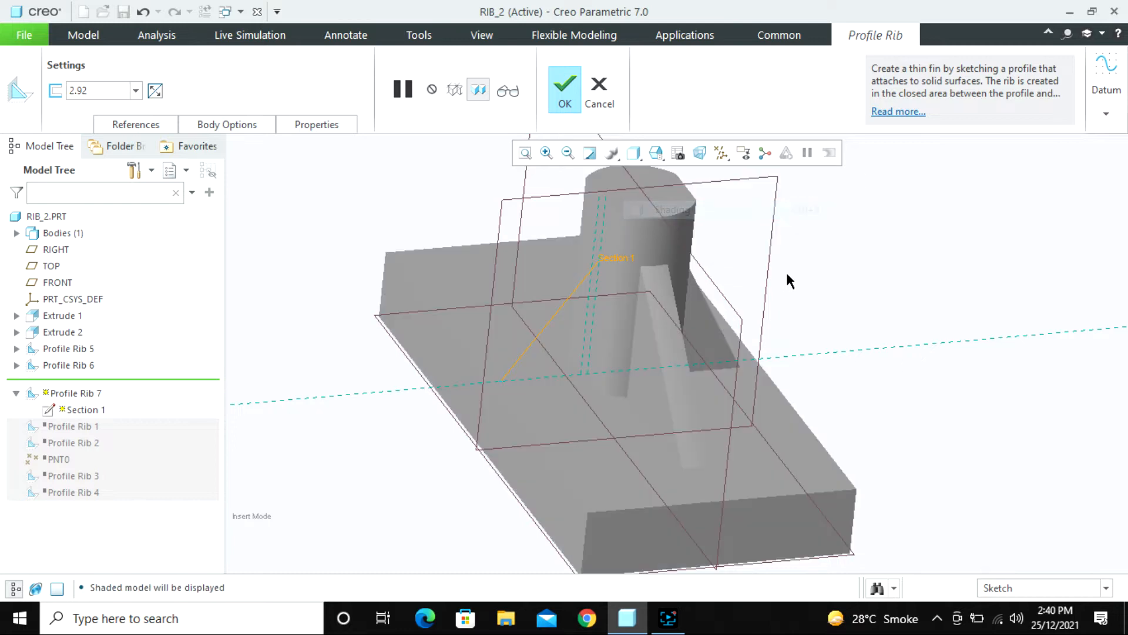
left_click(614, 94)
left_click(566, 339)
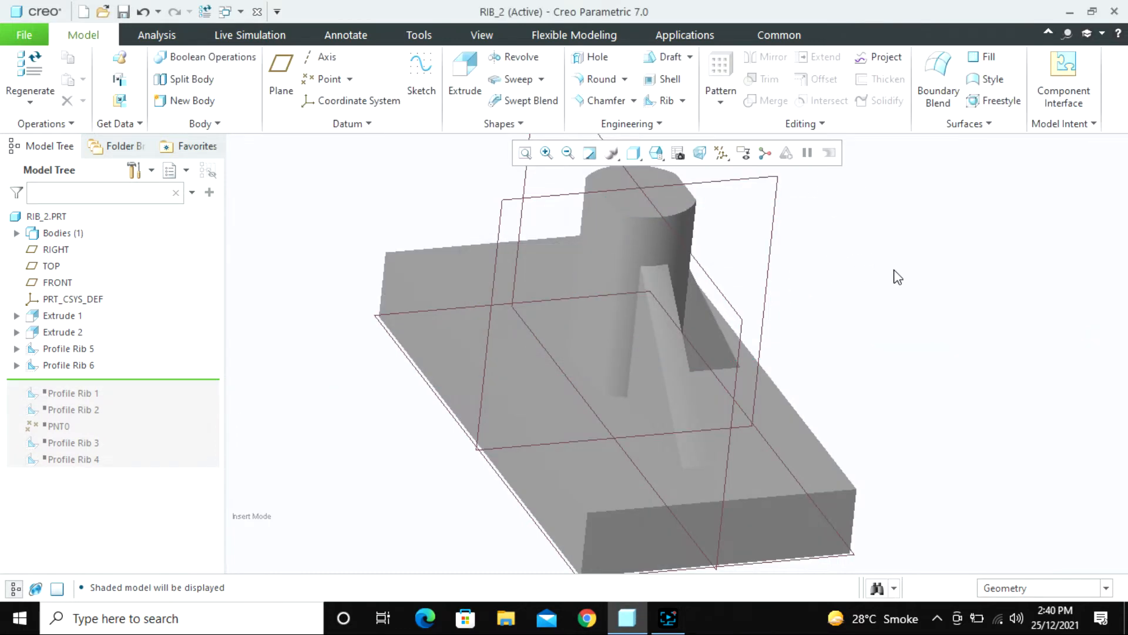
- Try selecting the boss's flat face, and then its two vertical edges, together with the RIGHT plane, and clear the selection
scroll(880, 284, "down", 3)
middle_click_drag(879, 284, 876, 305)
scroll(875, 305, "up", 3)
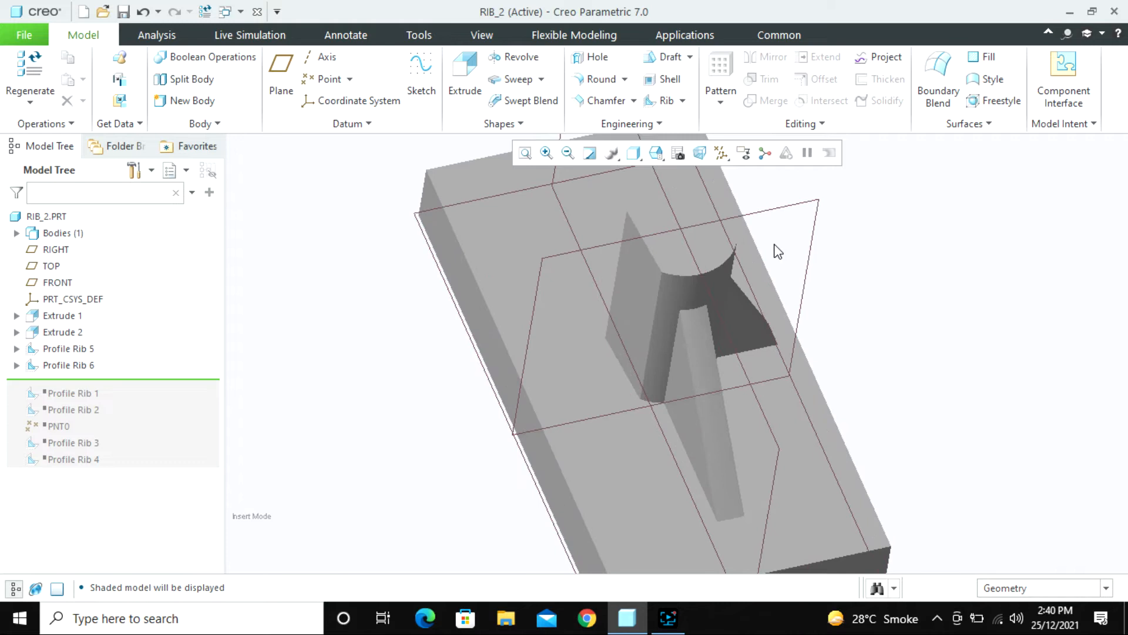
left_click(639, 266)
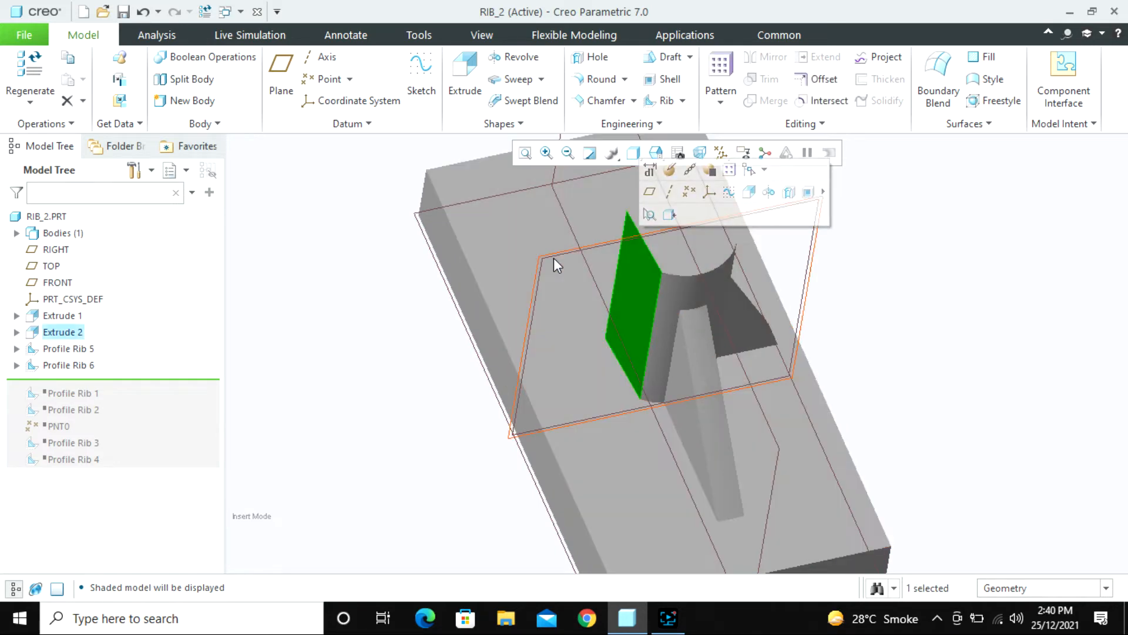
left_click(553, 258, "ctrl")
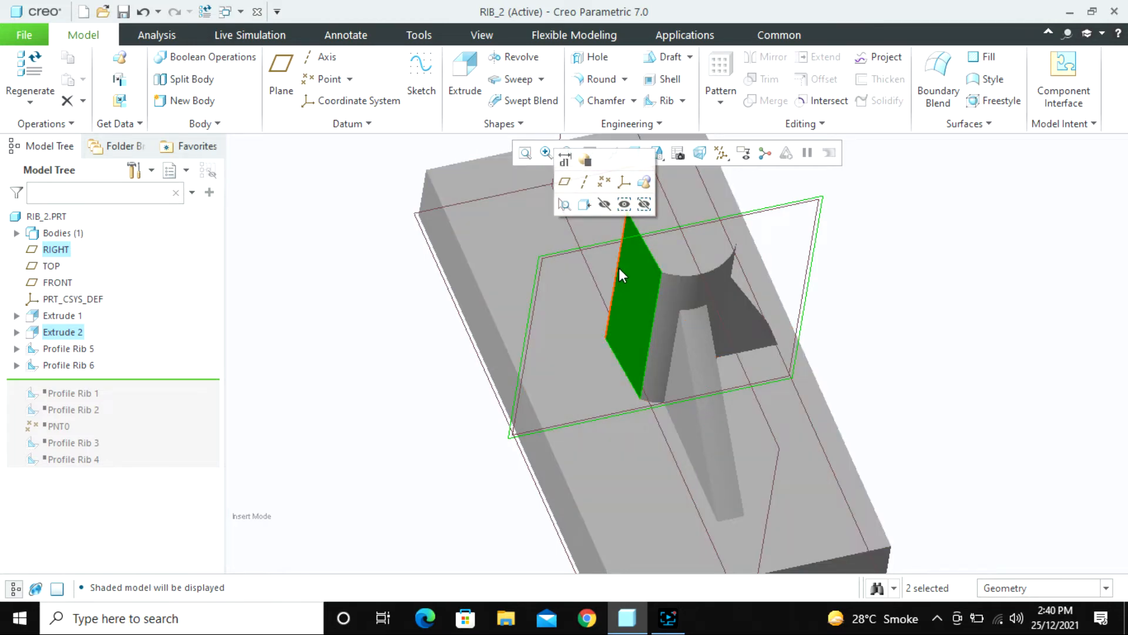
left_click(618, 266)
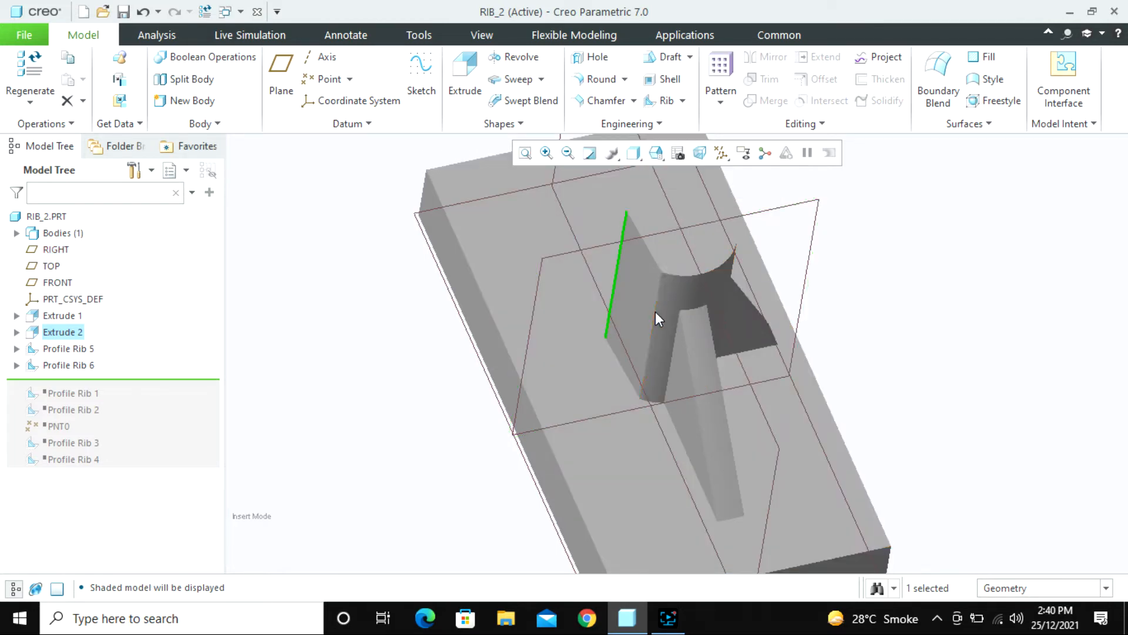
left_click(655, 312, "ctrl")
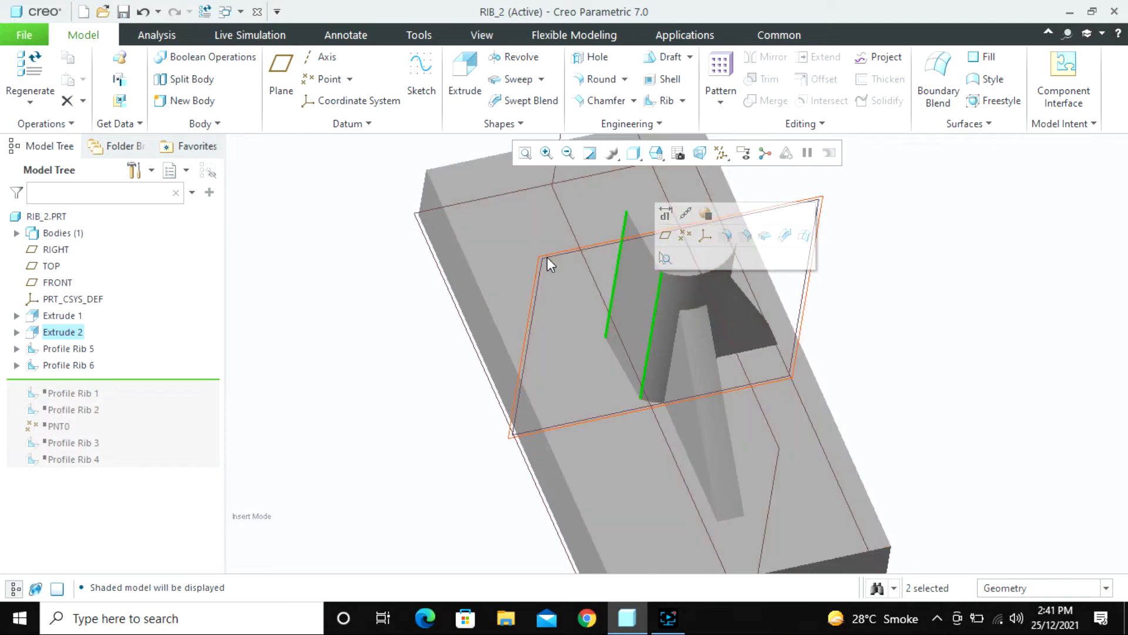
left_click(548, 260, "ctrl")
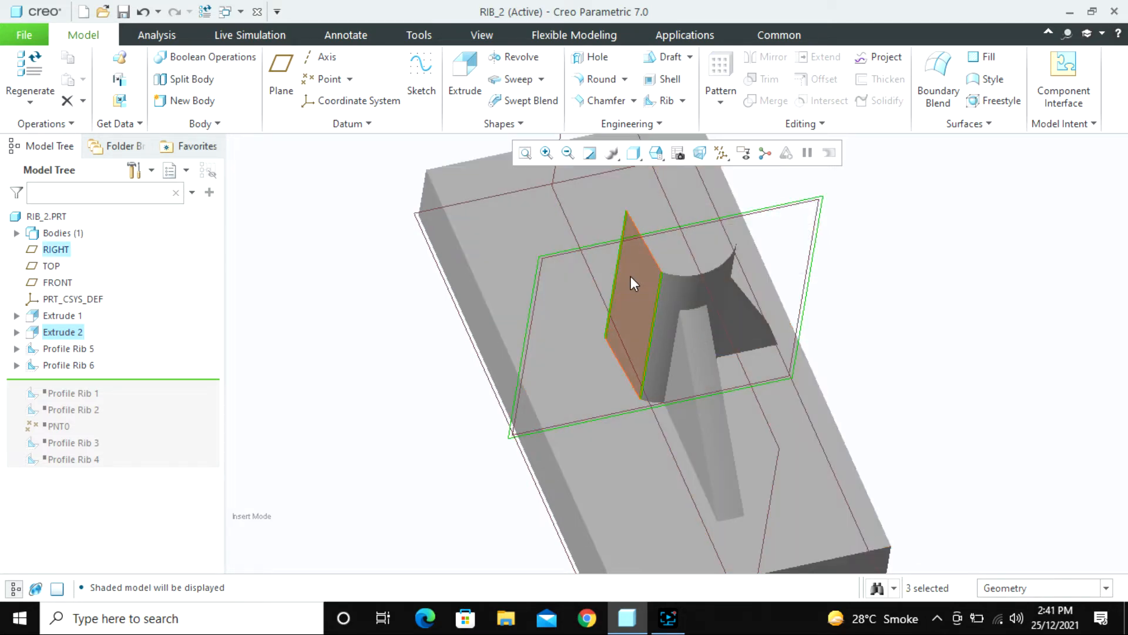
left_click(630, 277)
left_click(549, 256, "ctrl")
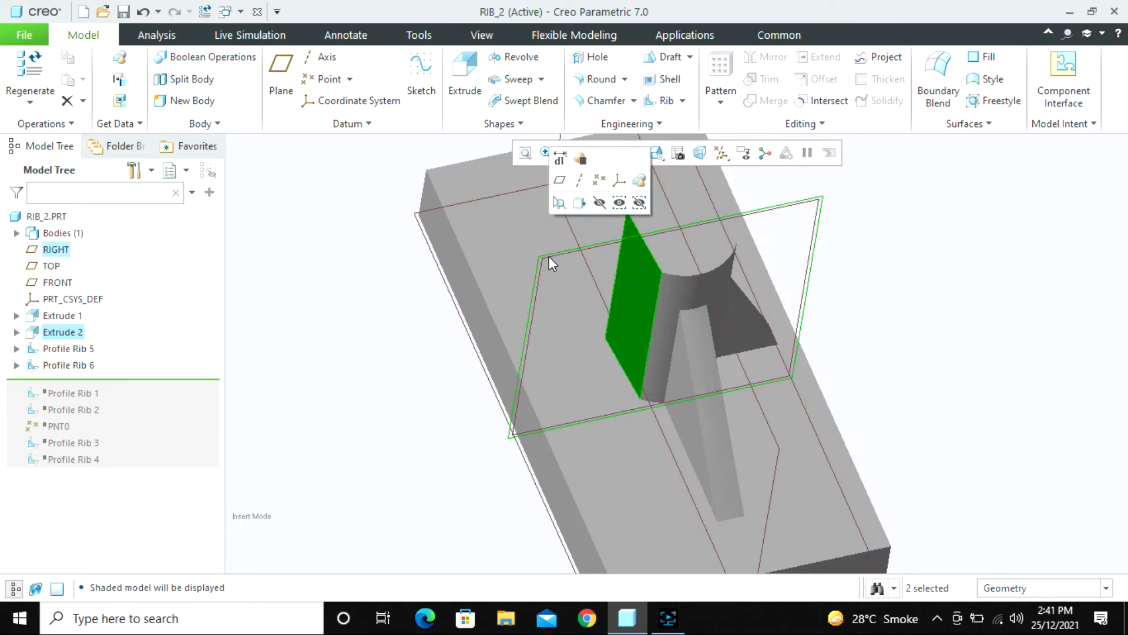
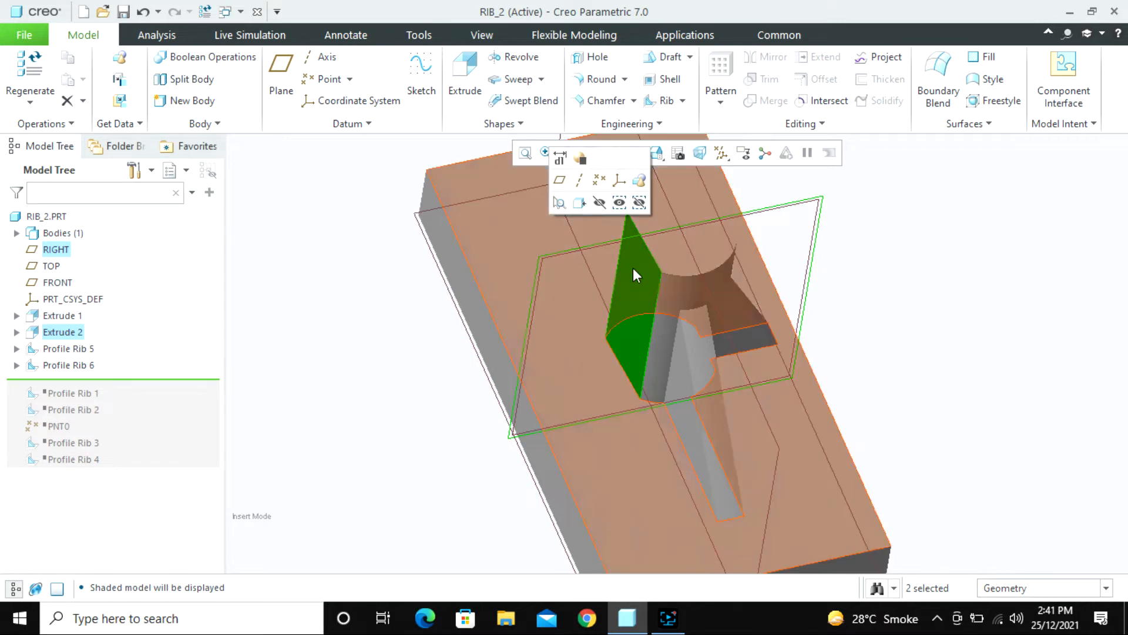
key("Escape")
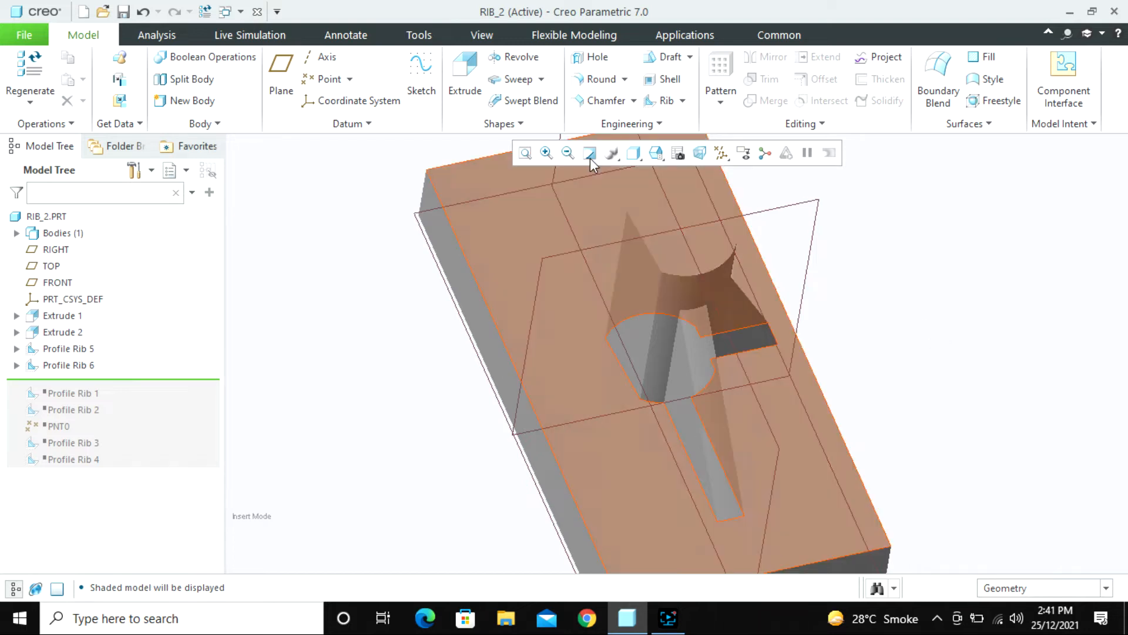
- Start a datum point on the boss's top face and set its placement to Offset with a value of 20
left_click(321, 81)
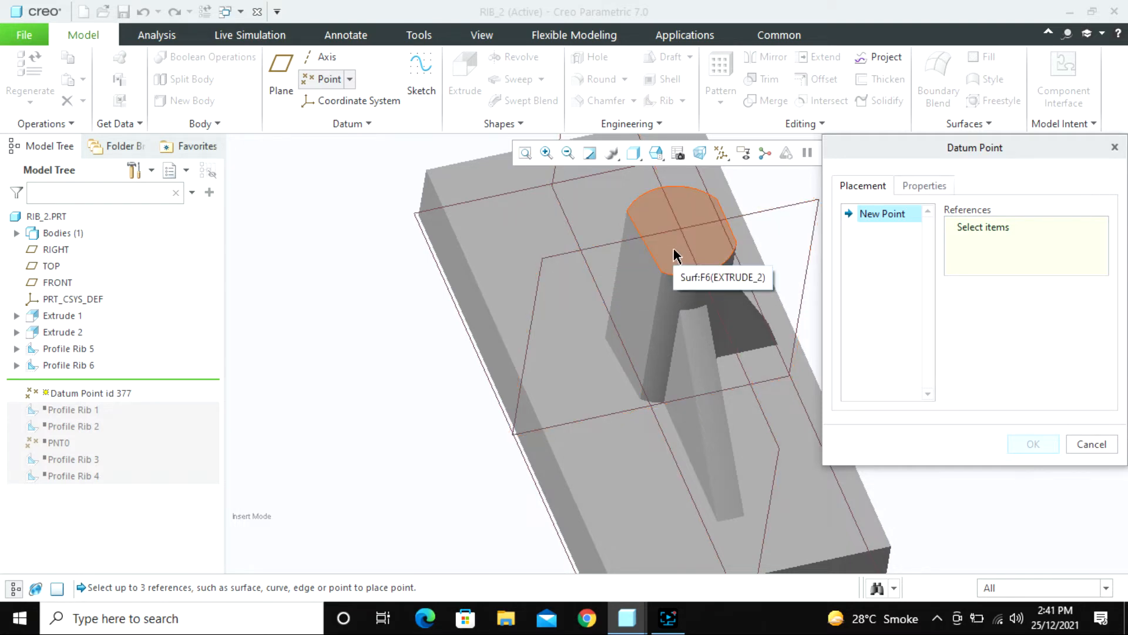
left_click(673, 253)
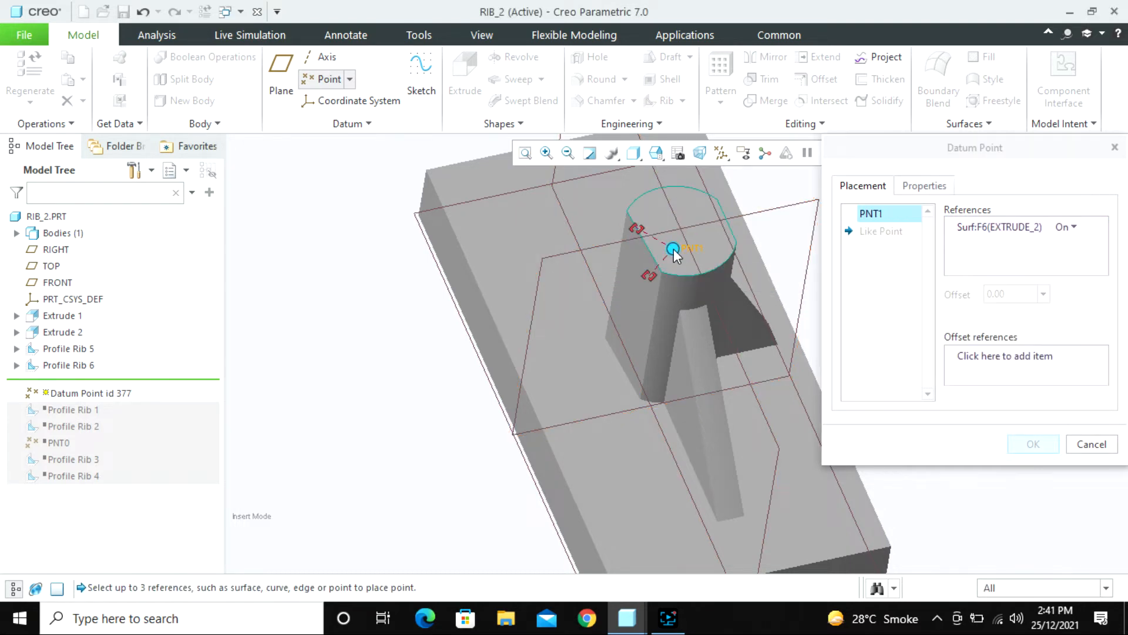
left_click(1067, 227)
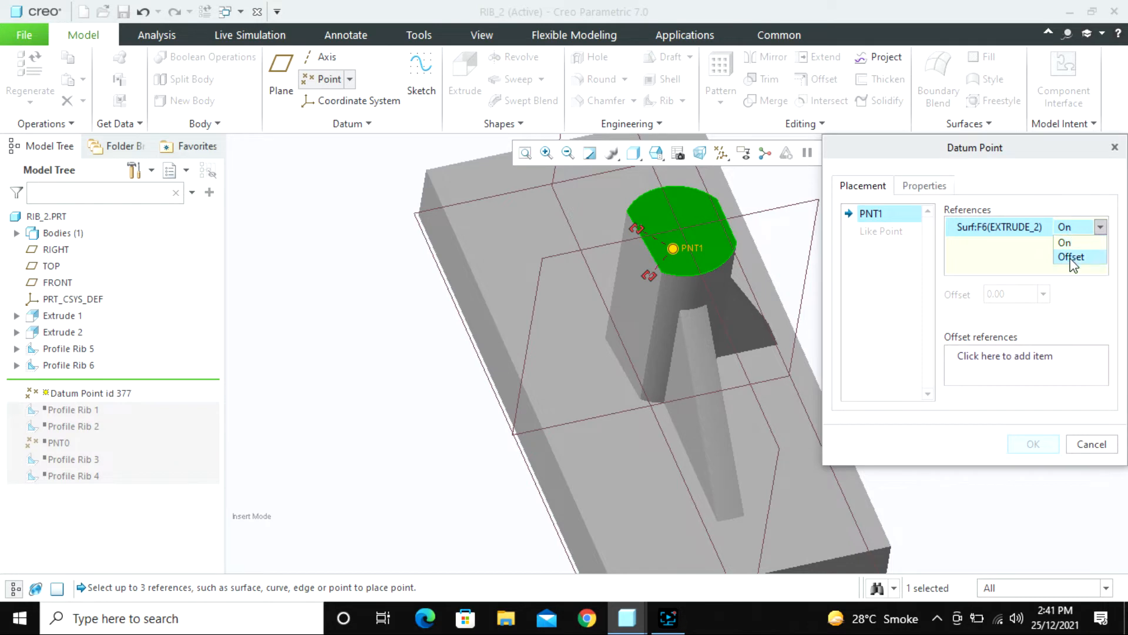
left_click(1072, 257)
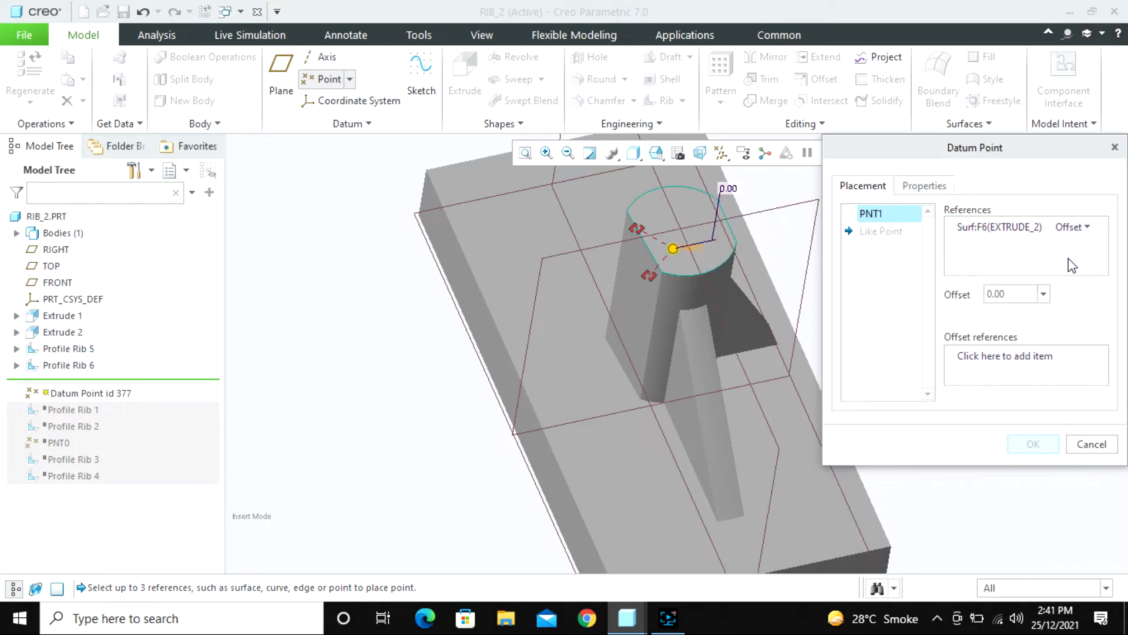
left_click(1011, 292)
type("20")
key("Return")
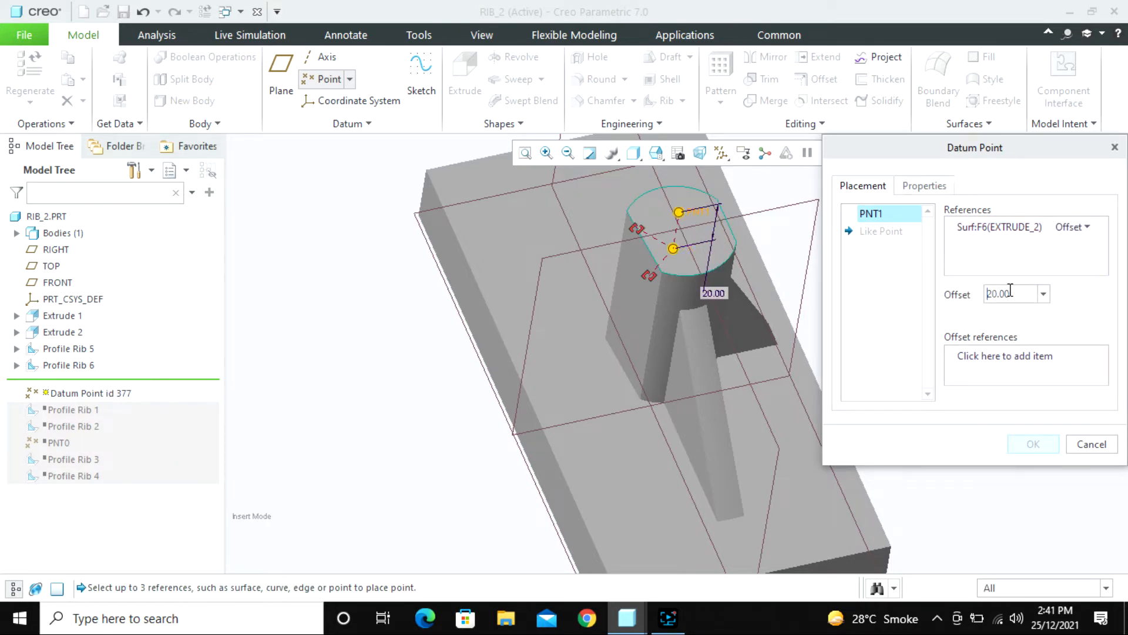
- Add the RIGHT plane as an offset reference for the datum point and set its offset to 0
left_click(987, 360)
left_click(551, 267)
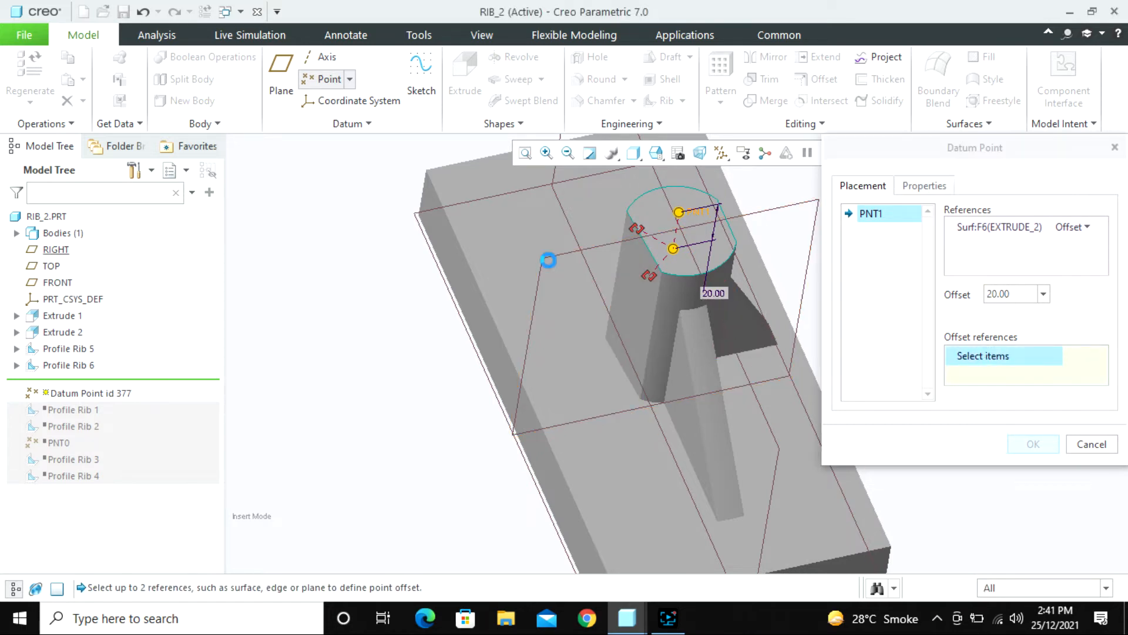
left_click(550, 263)
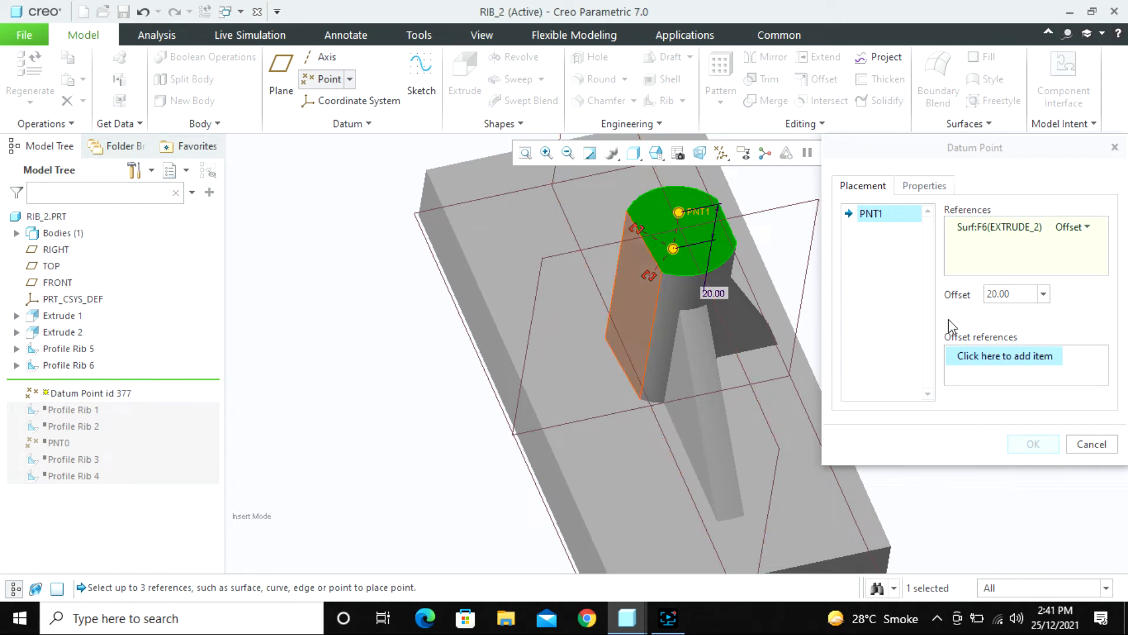
left_click(893, 342)
middle_click_drag(695, 327, 674, 288)
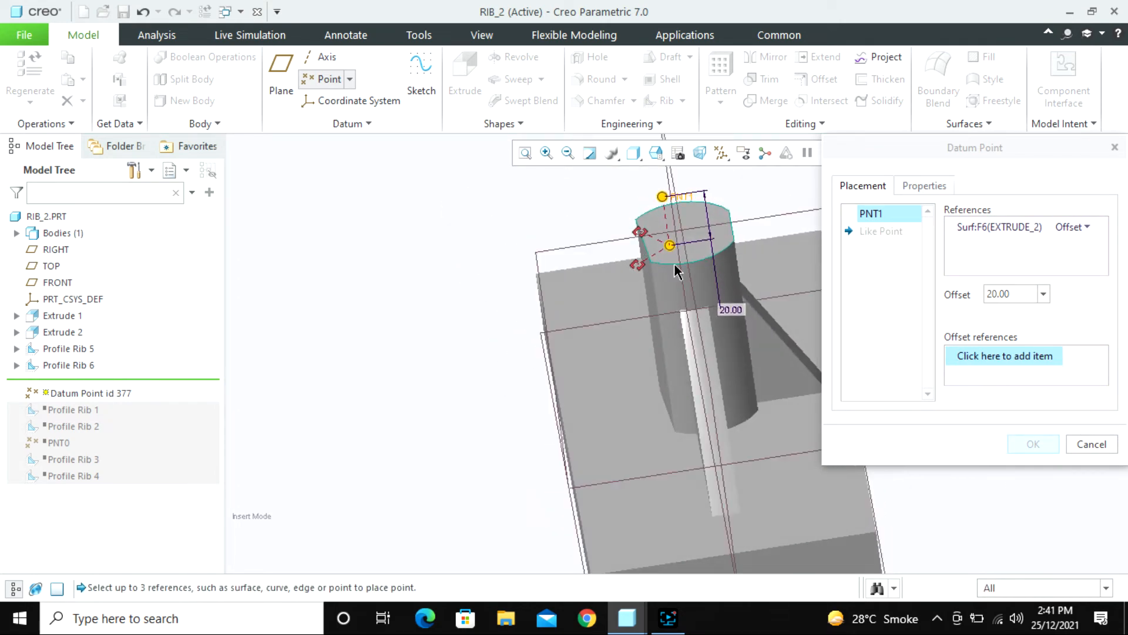
left_click(970, 356)
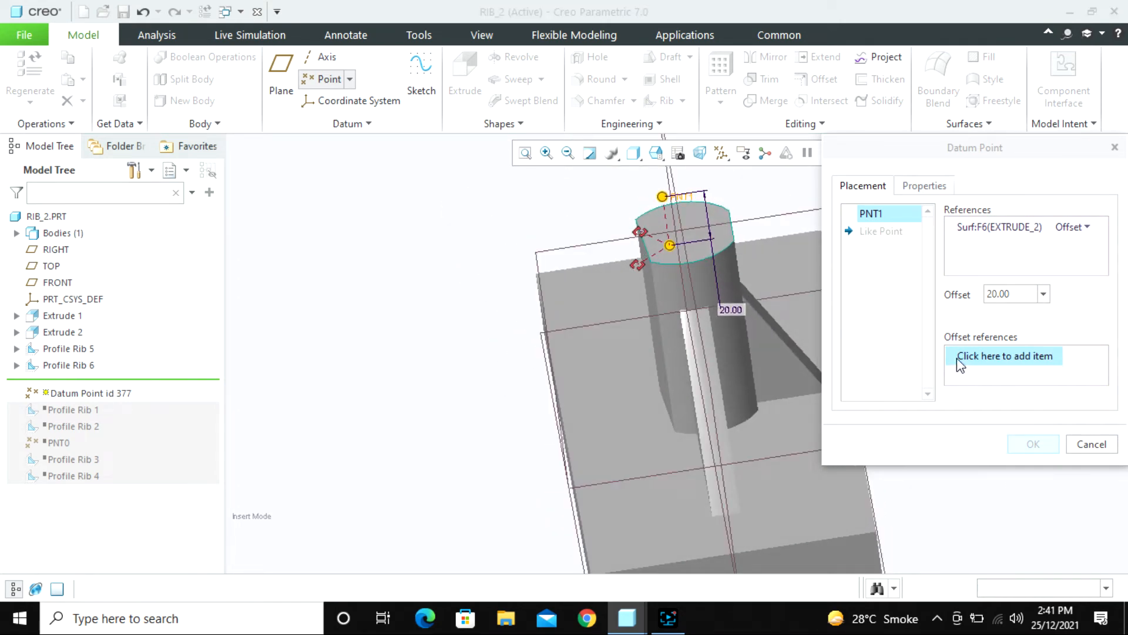
left_click(560, 249)
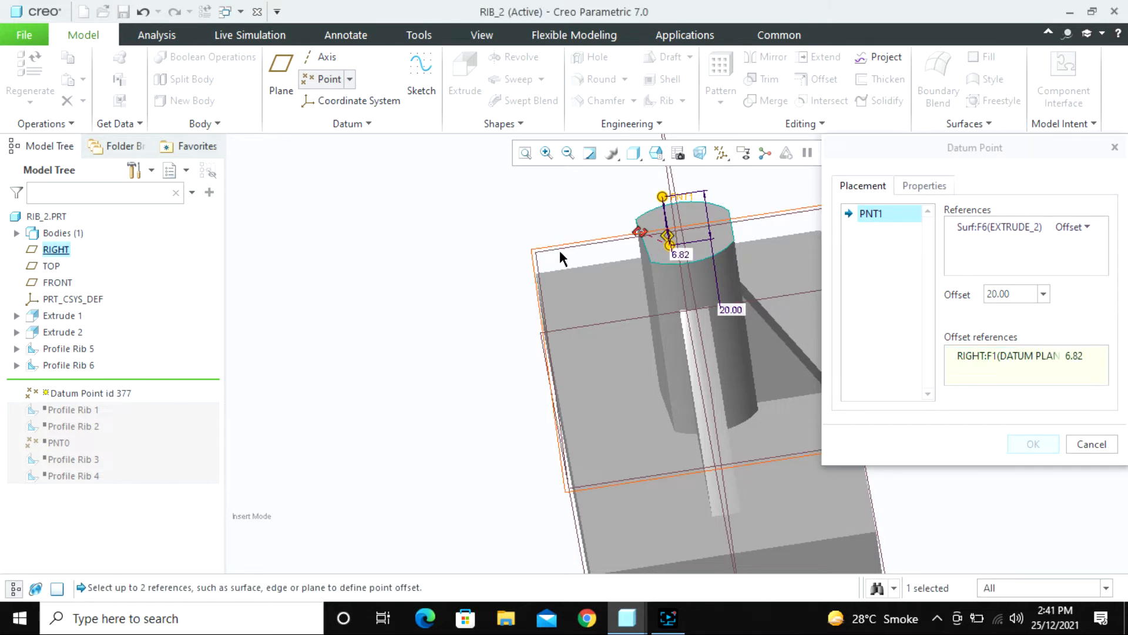
left_click(1100, 354)
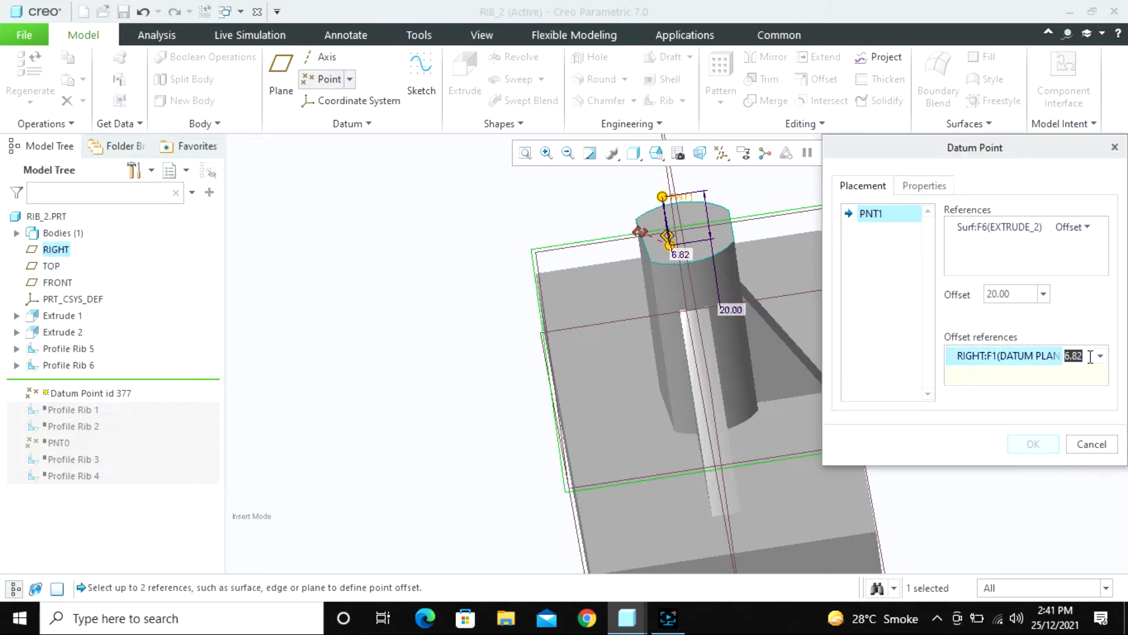
type("0")
key("Return")
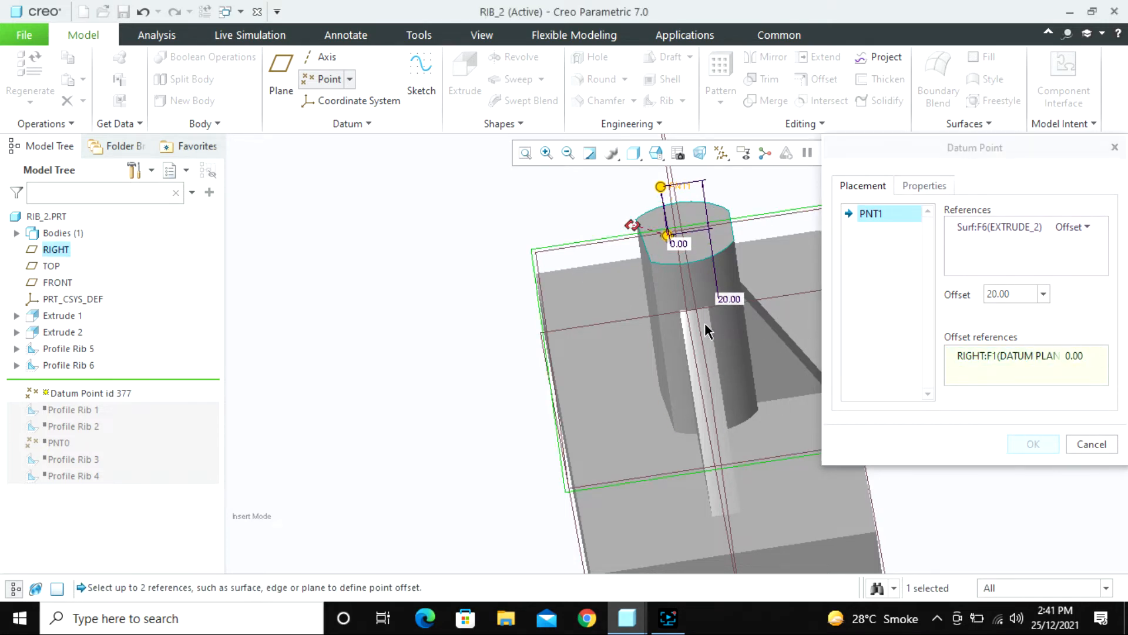
- Reverse the datum point's 20 offset so it goes downward from the boss's top face
middle_click_drag(704, 322, 728, 328)
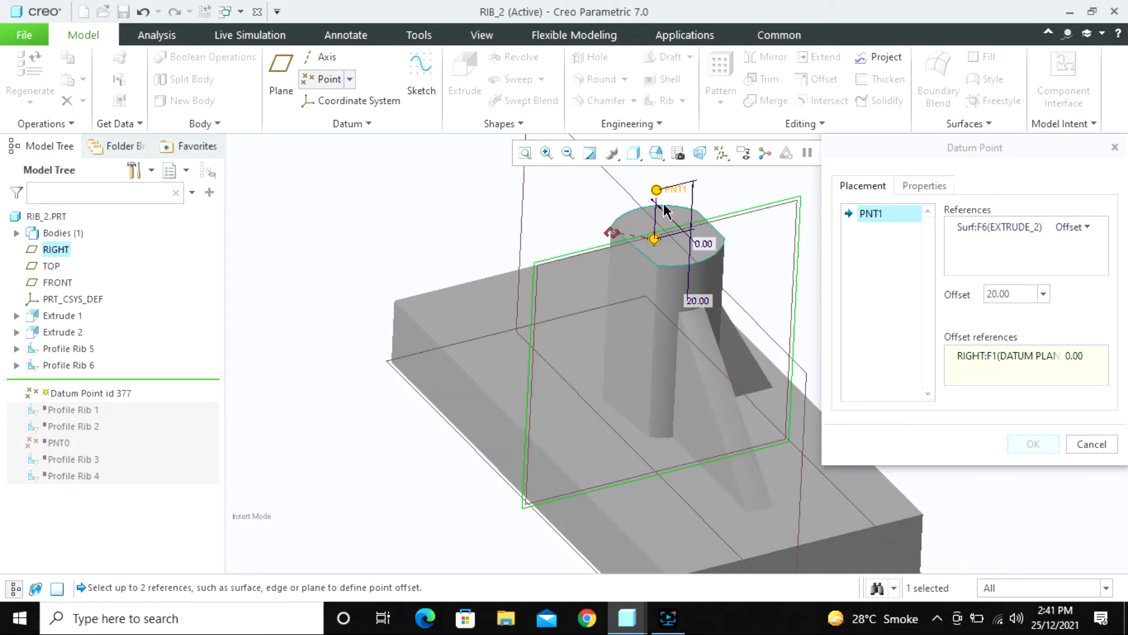
middle_click_drag(676, 220, 646, 254)
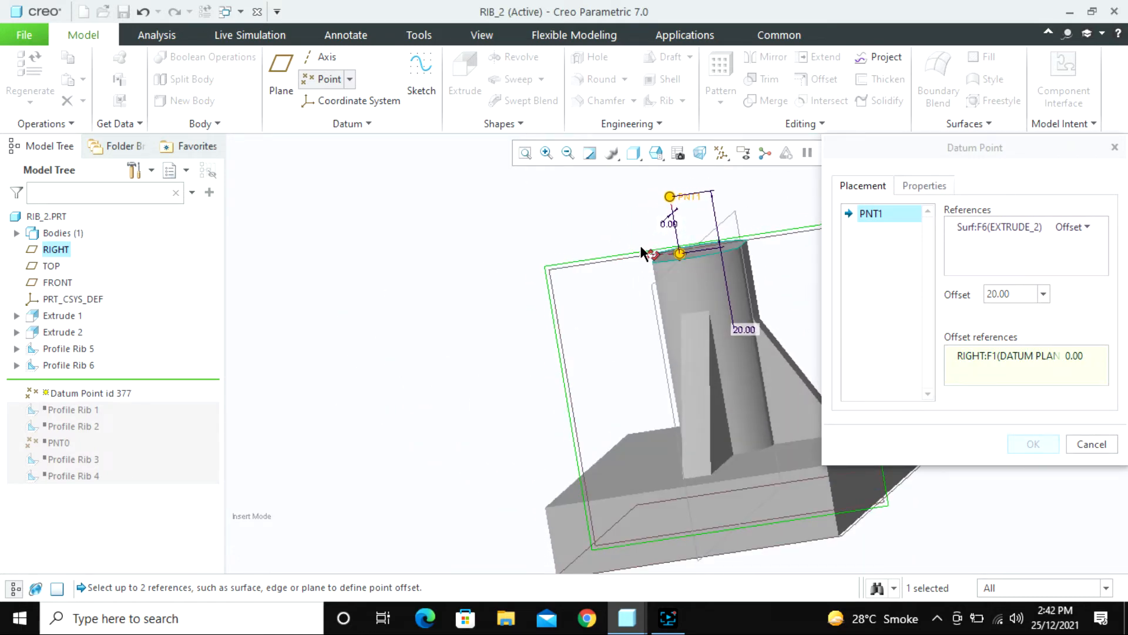
left_click(990, 294)
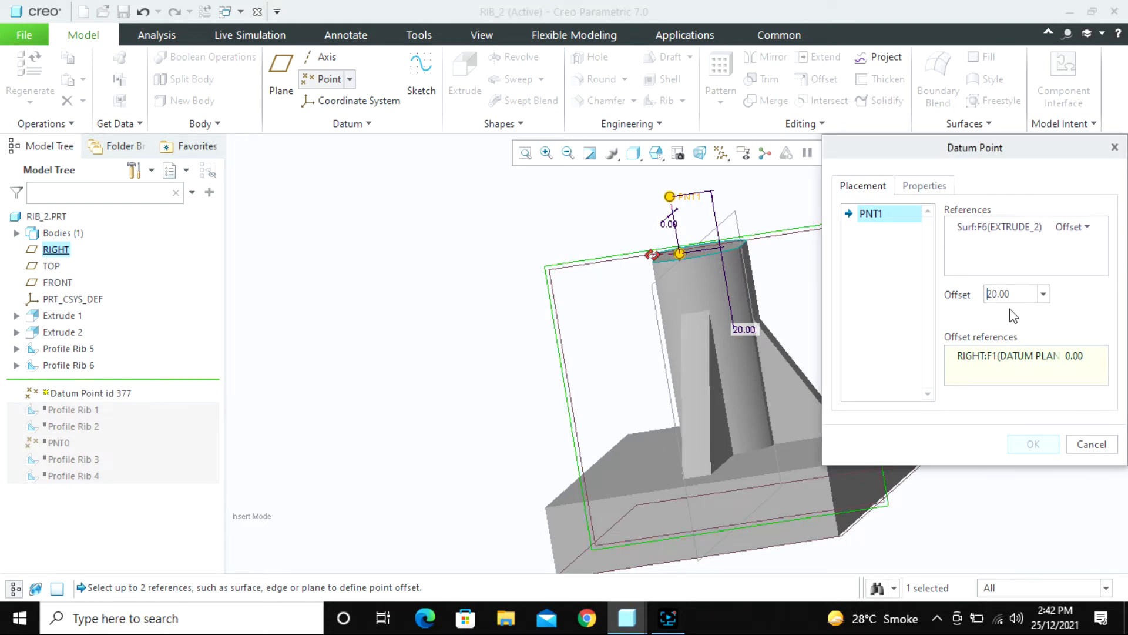
type("-")
key("Return")
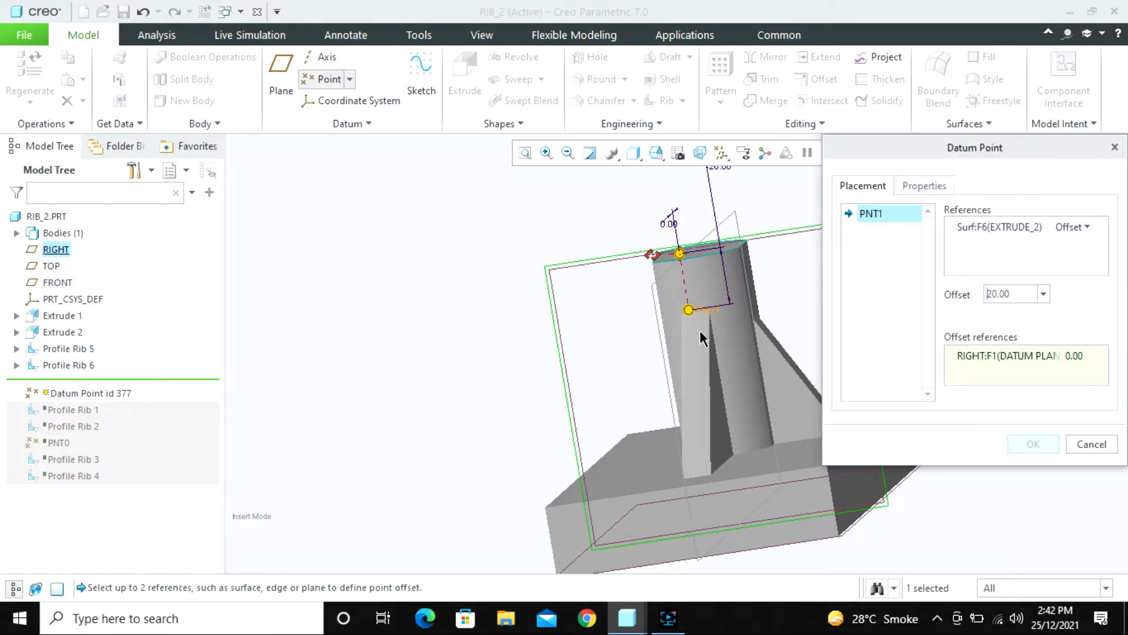
- Add the boss's flat side face as the second offset reference for the datum point
middle_click_drag(701, 338, 749, 379)
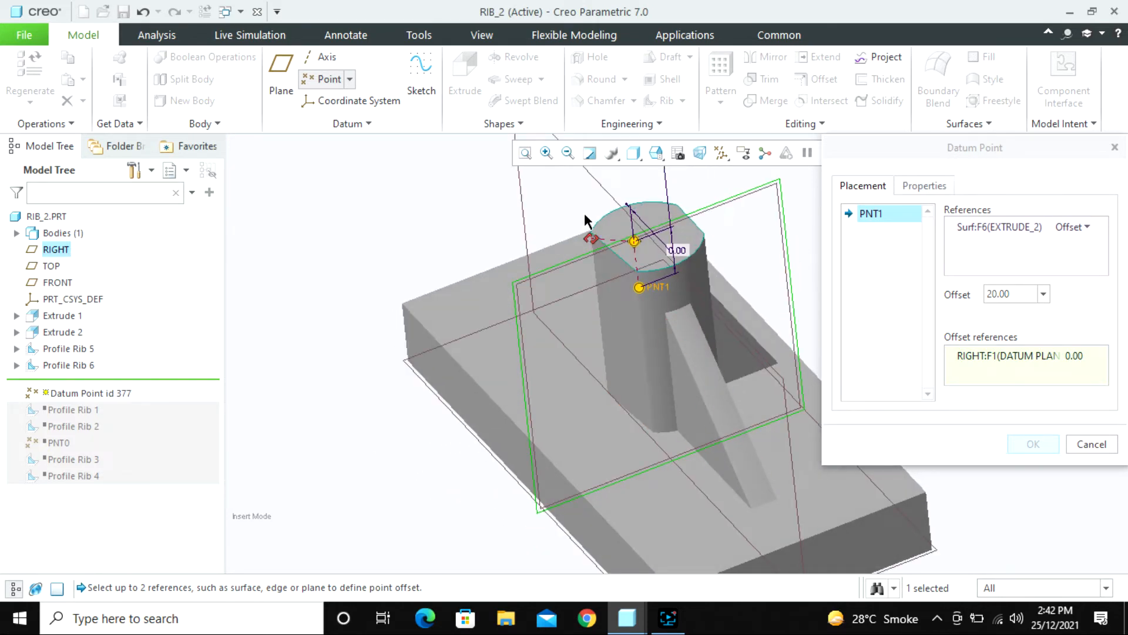
left_click(622, 349, "ctrl")
middle_click(622, 349)
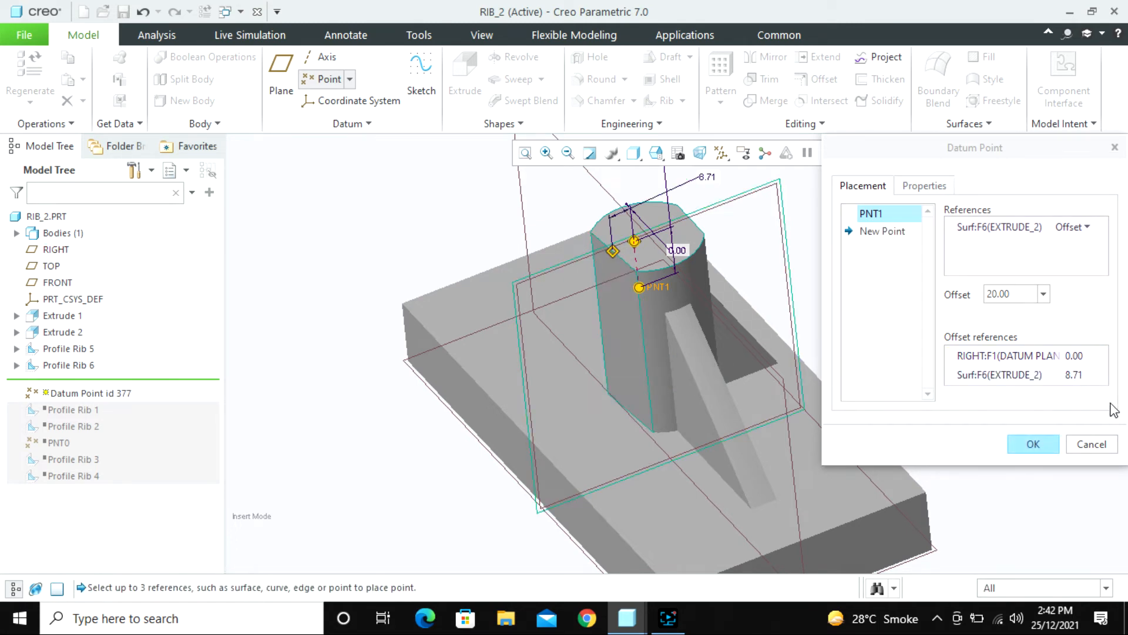
- Set the datum point's offset from the boss's flat side face to 0 and cancel the point's creation
double_click(1076, 376)
type("0")
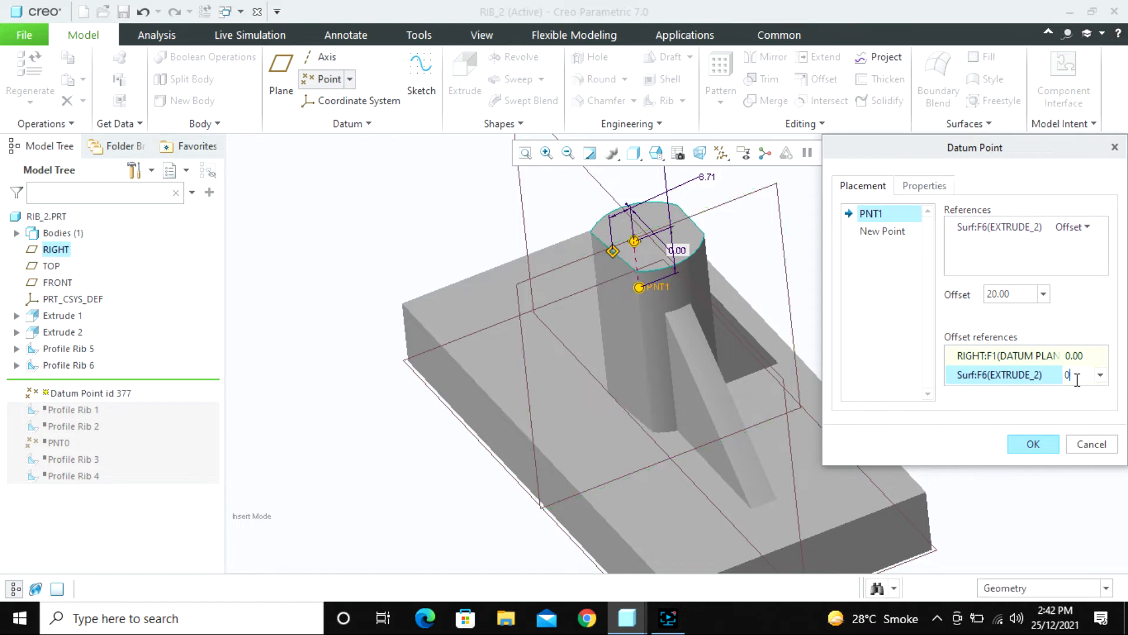
key("Return")
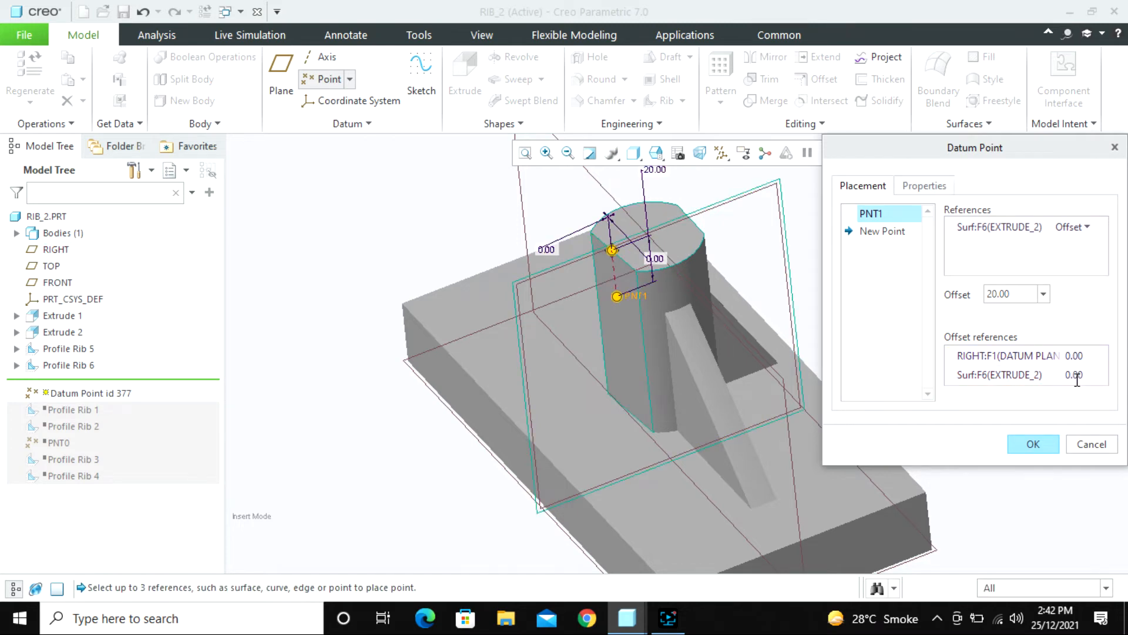
scroll(615, 296, "down", 2)
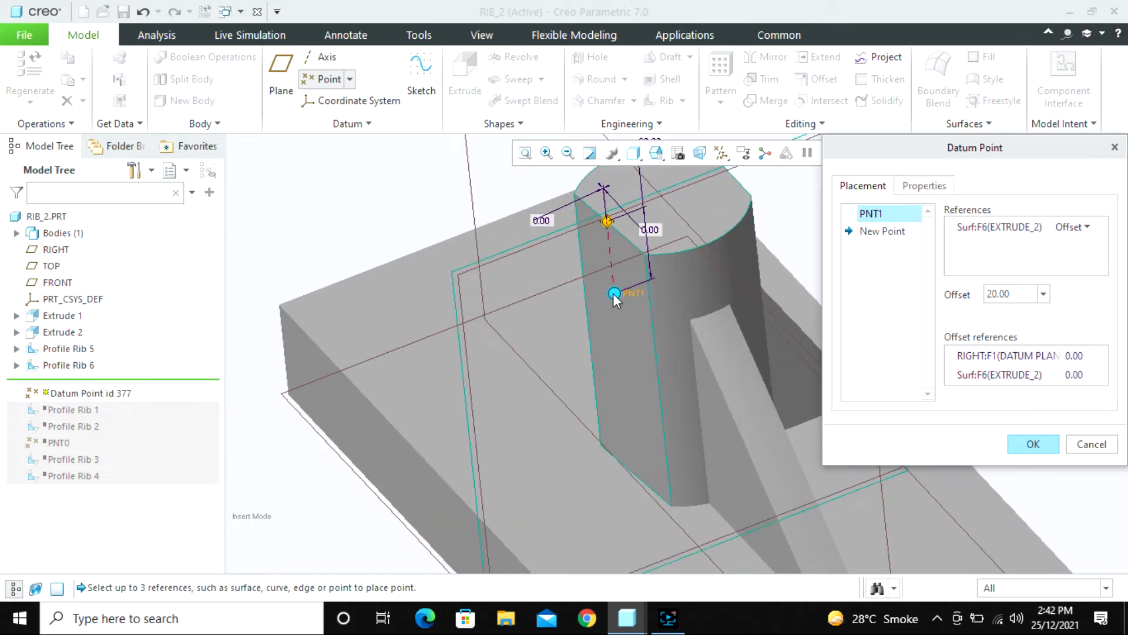
left_click(458, 280)
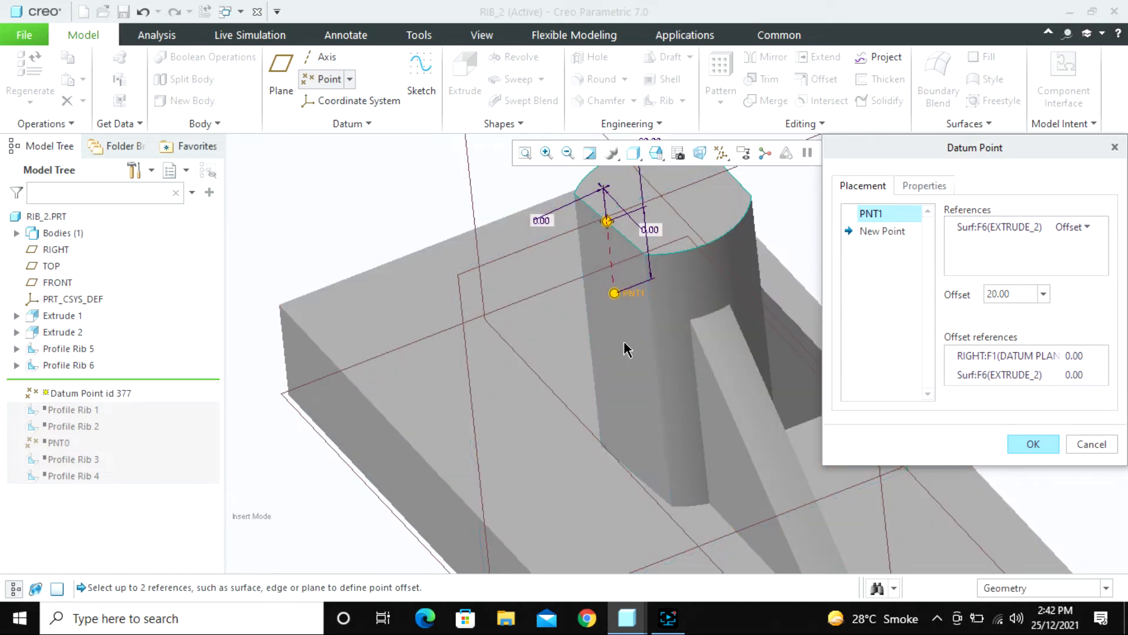
left_click(625, 335, "ctrl")
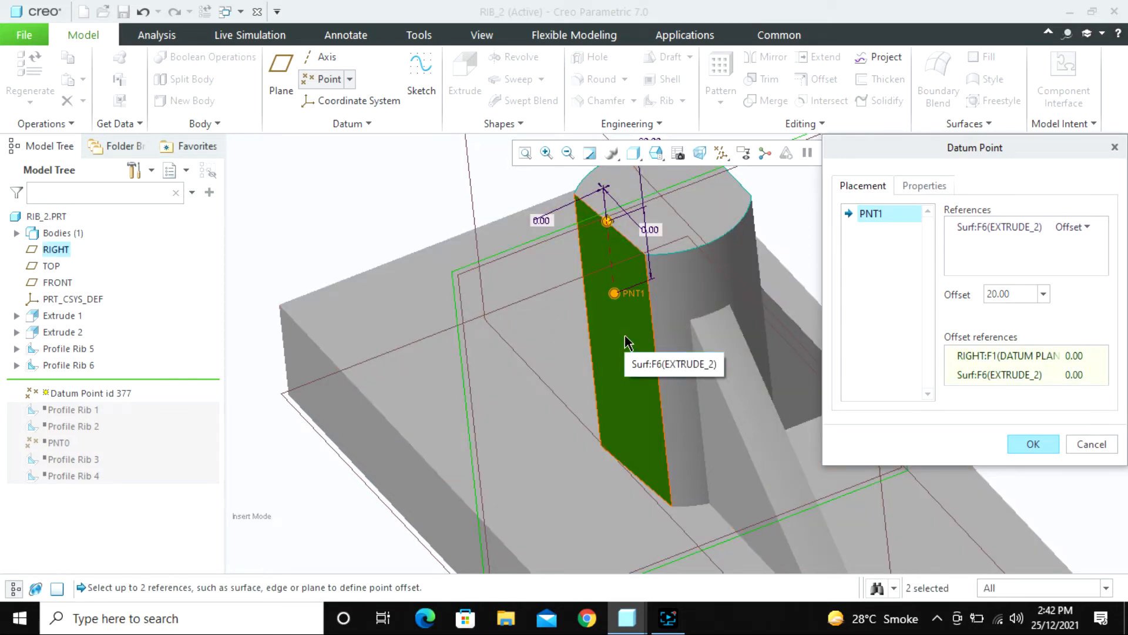
middle_click(625, 336)
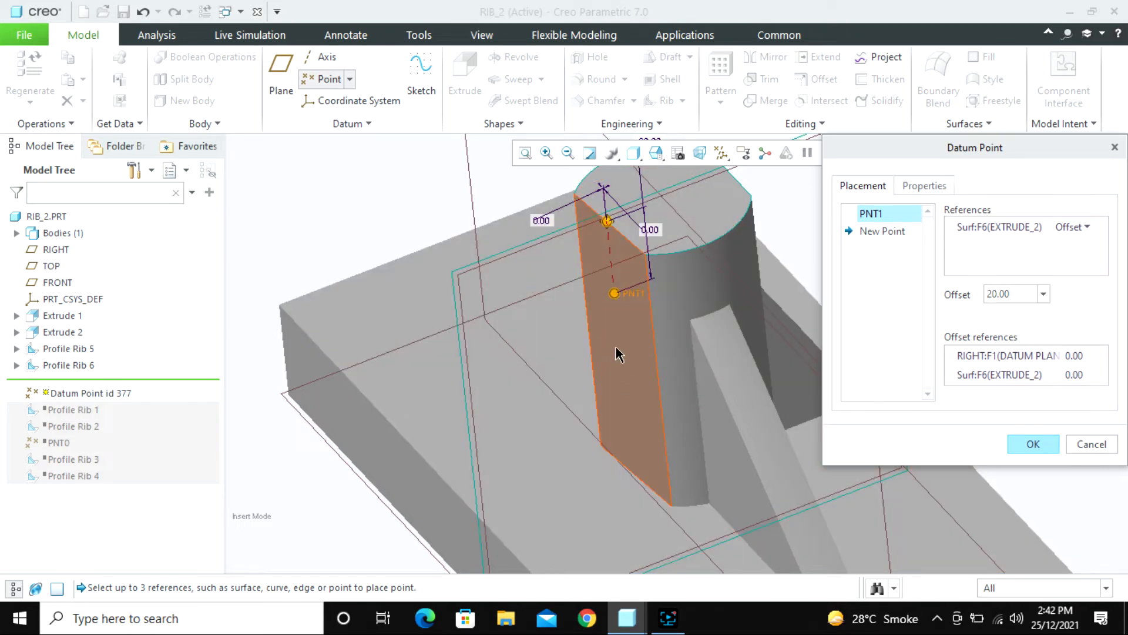
left_click(1086, 445)
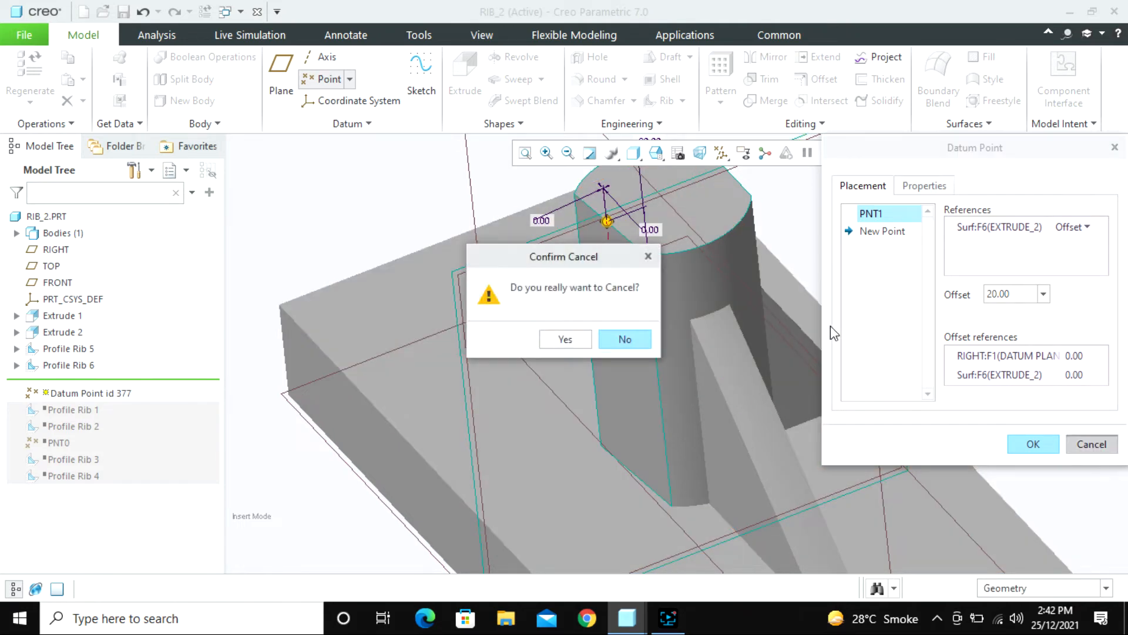
left_click(580, 342)
- Start a new datum point on the boss's flat side face and set its offset from the RIGHT plane to 0
left_click(322, 78)
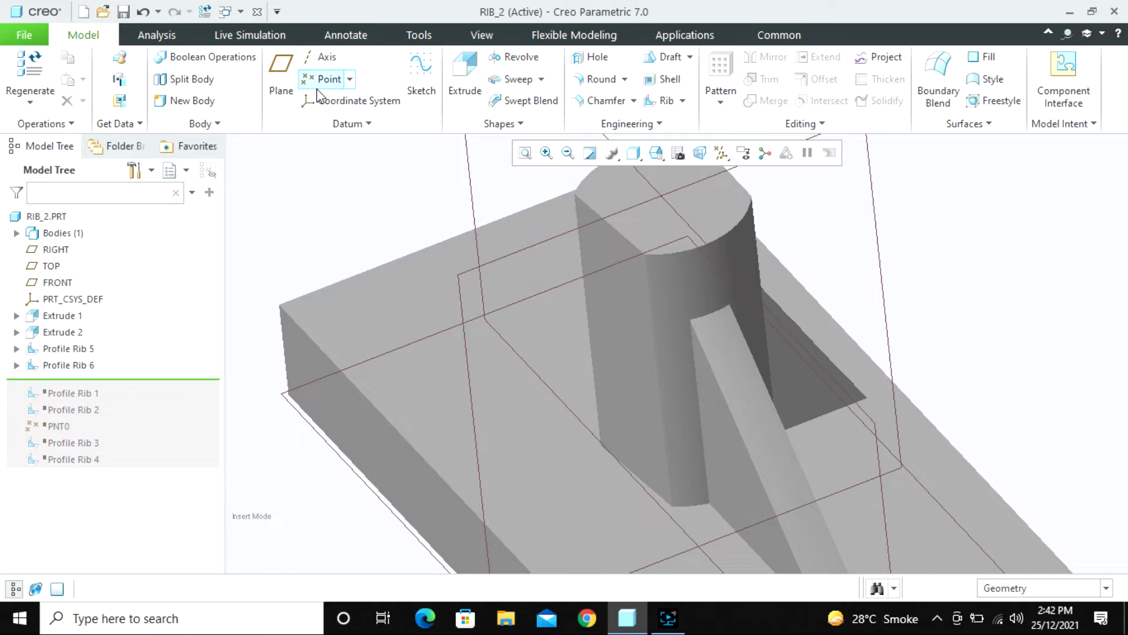
left_click(613, 319)
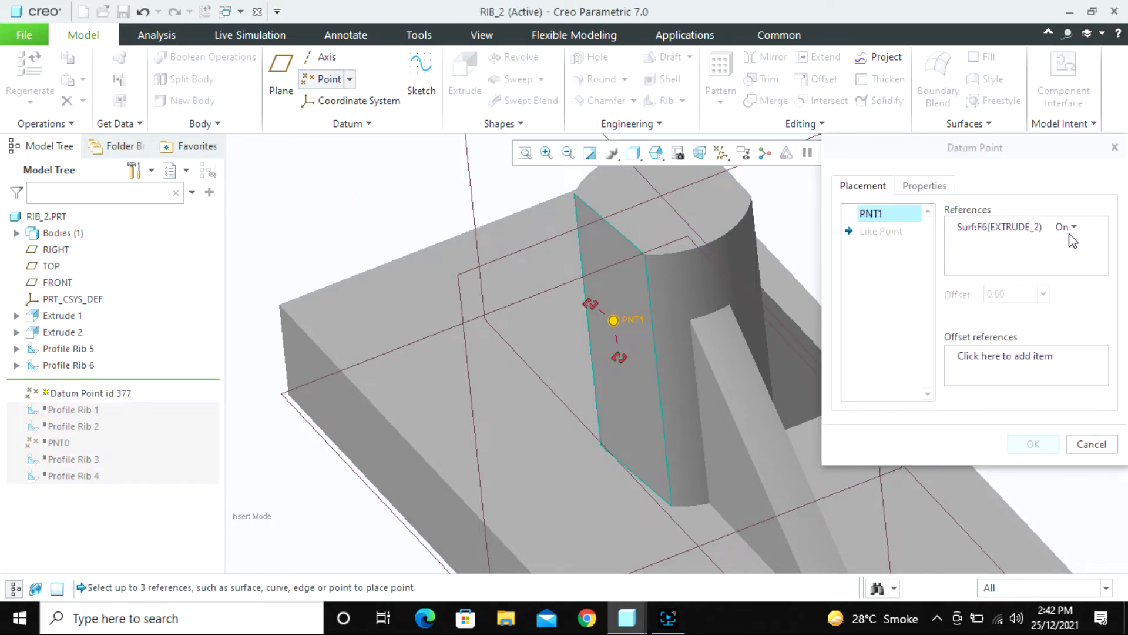
left_click(995, 358)
scroll(517, 380, "up", 1)
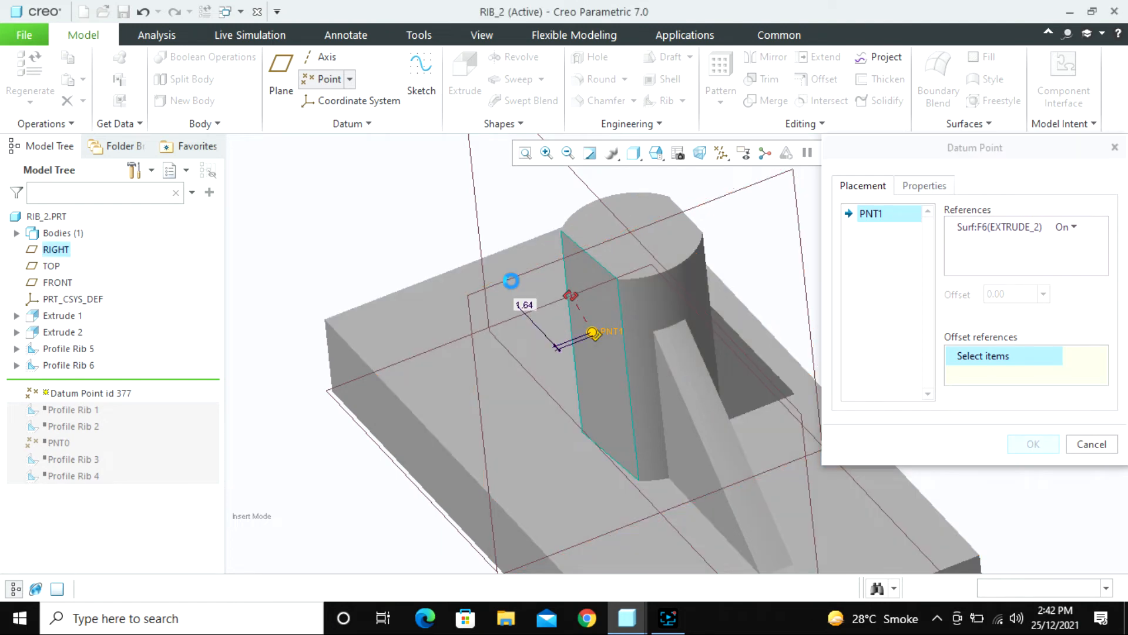
left_click(513, 287)
double_click(1084, 358)
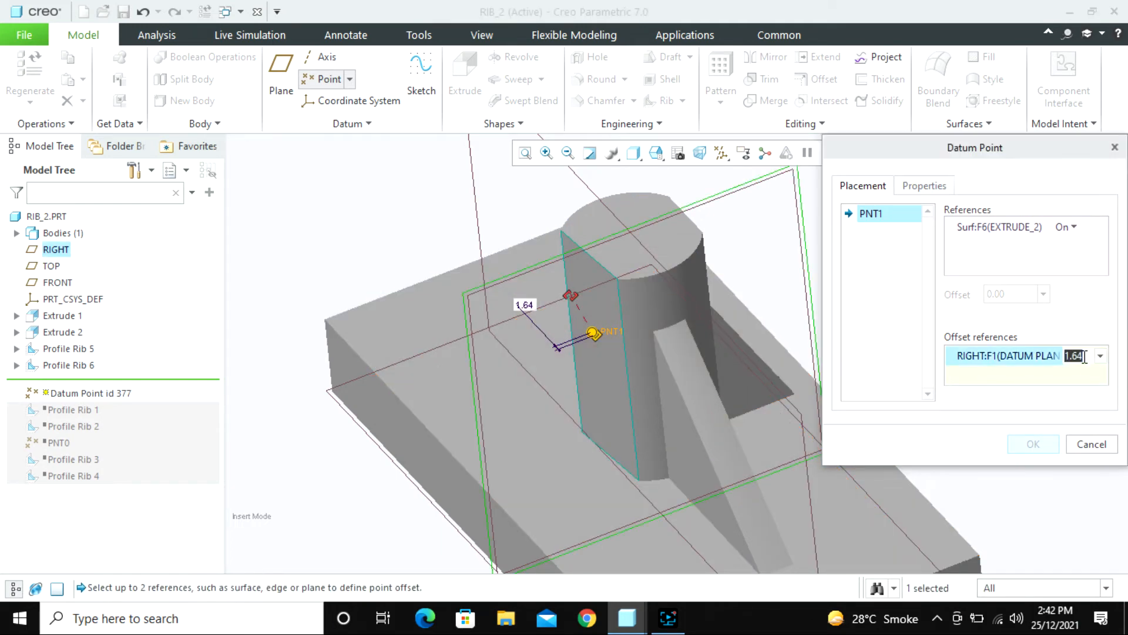
type("0")
key("Return")
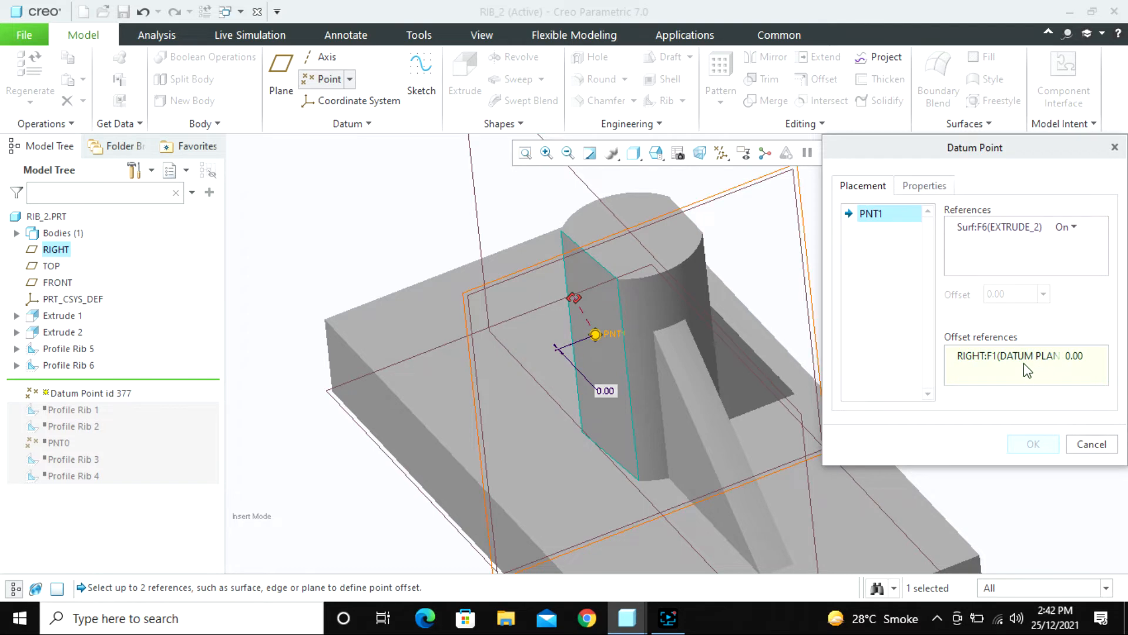
- Add the boss's top face as the second offset reference at 20 and create the datum point
left_click(624, 262, "ctrl")
double_click(576, 416)
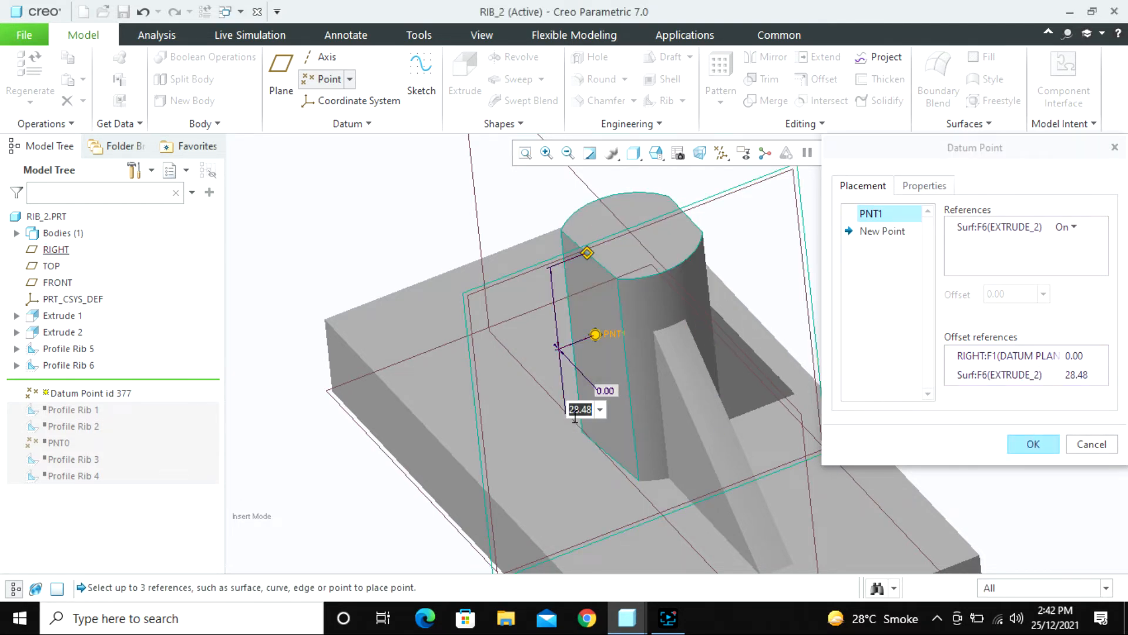
type("20")
key("Return")
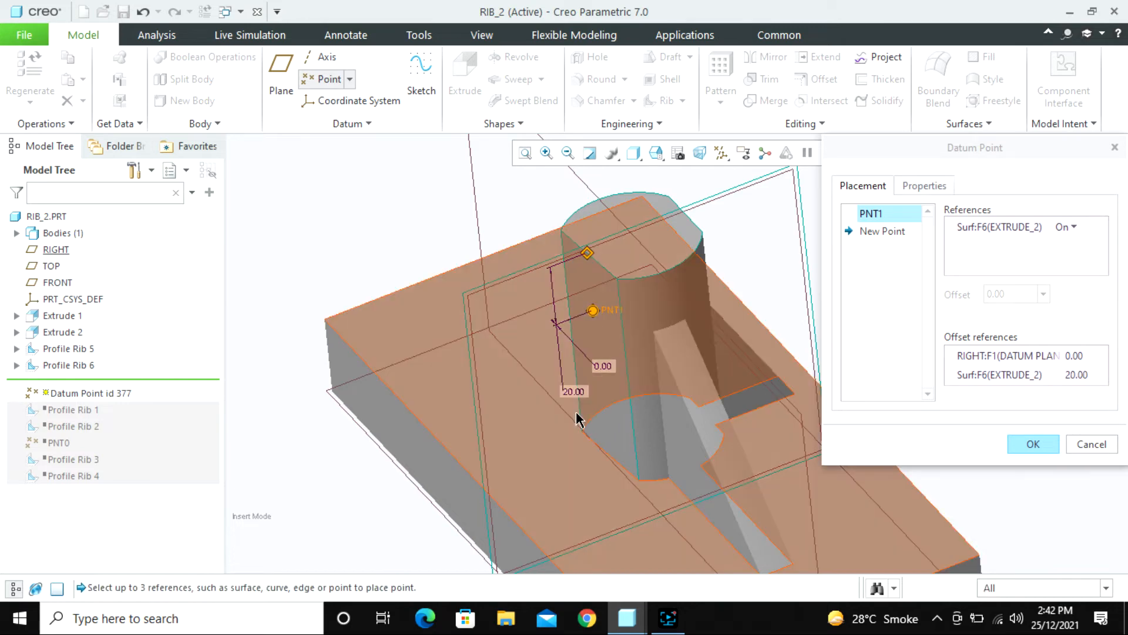
middle_click(410, 246)
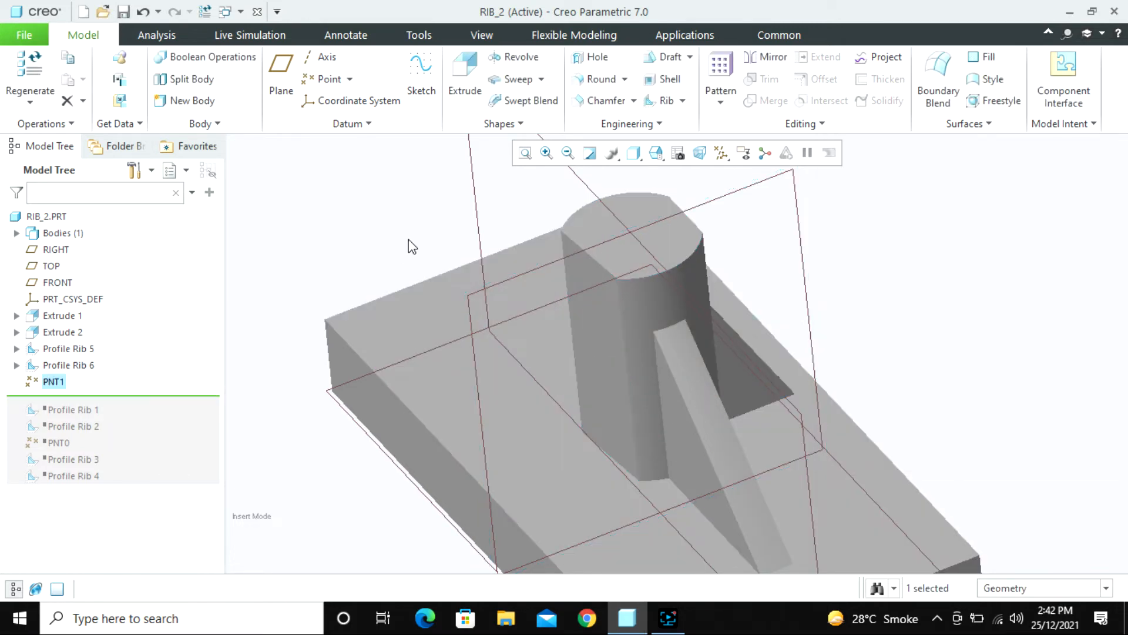
- Turn on the display of datum points in the model
left_click(397, 219)
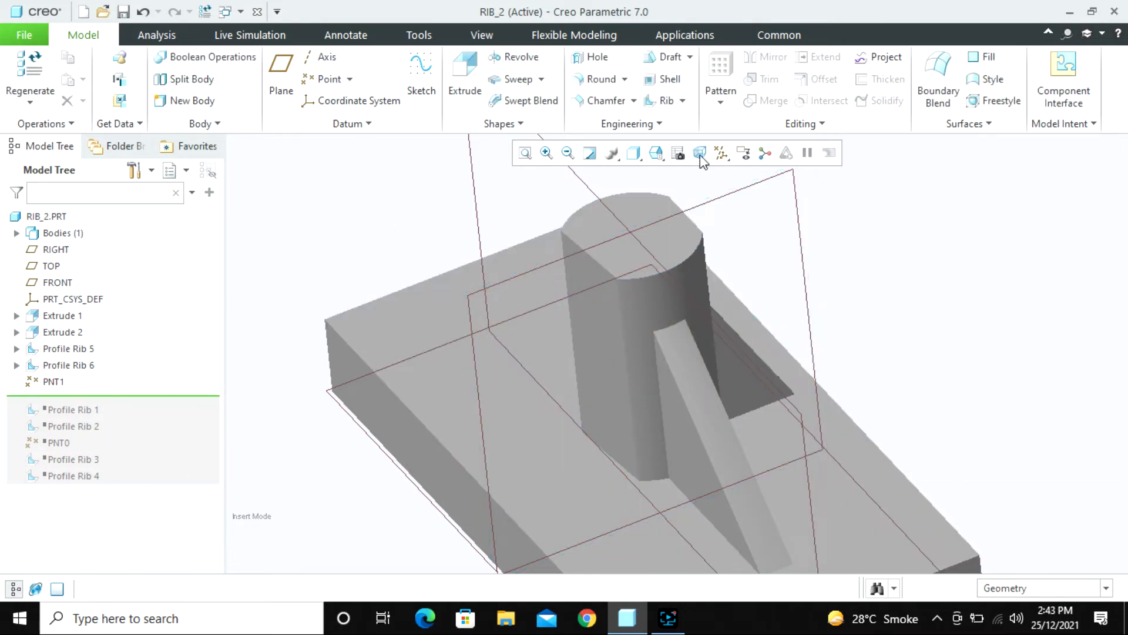
left_click(722, 152)
left_click(734, 210)
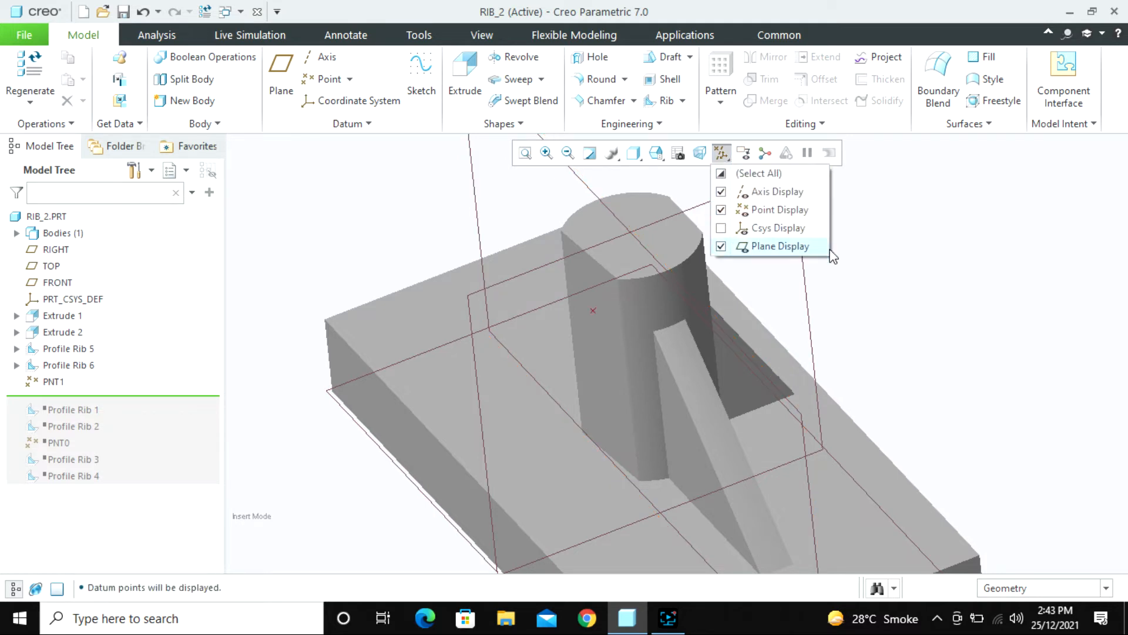
left_click(891, 261)
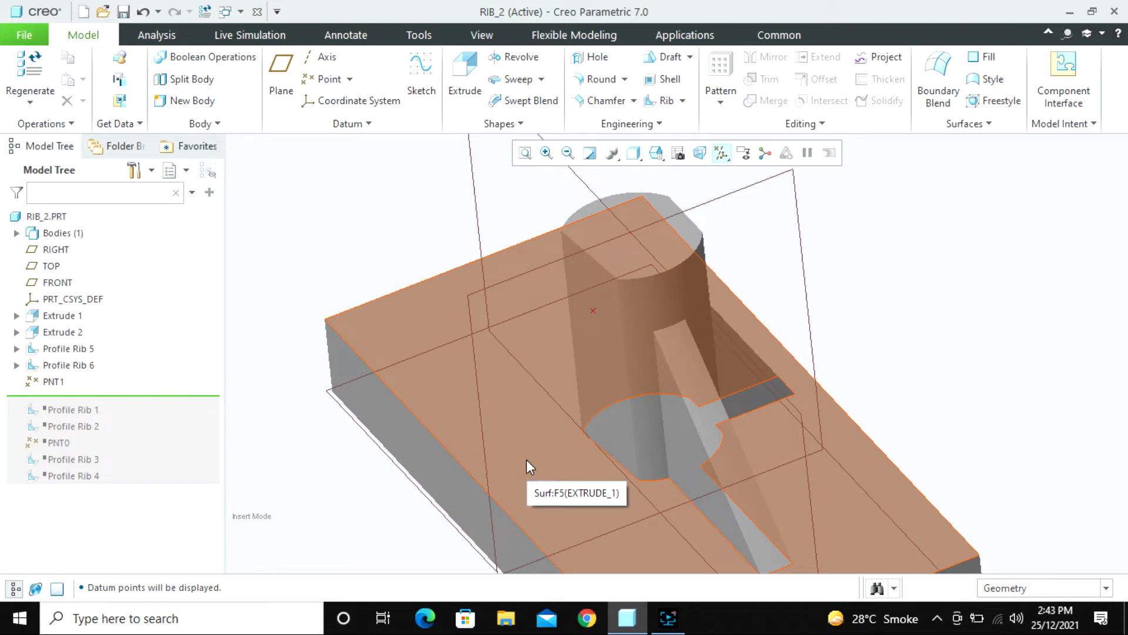
- Start a profile rib on the RIGHT plane and sketch a line from PNT1 down to the base's top surface at about 61°
left_click(663, 101)
left_click(628, 248)
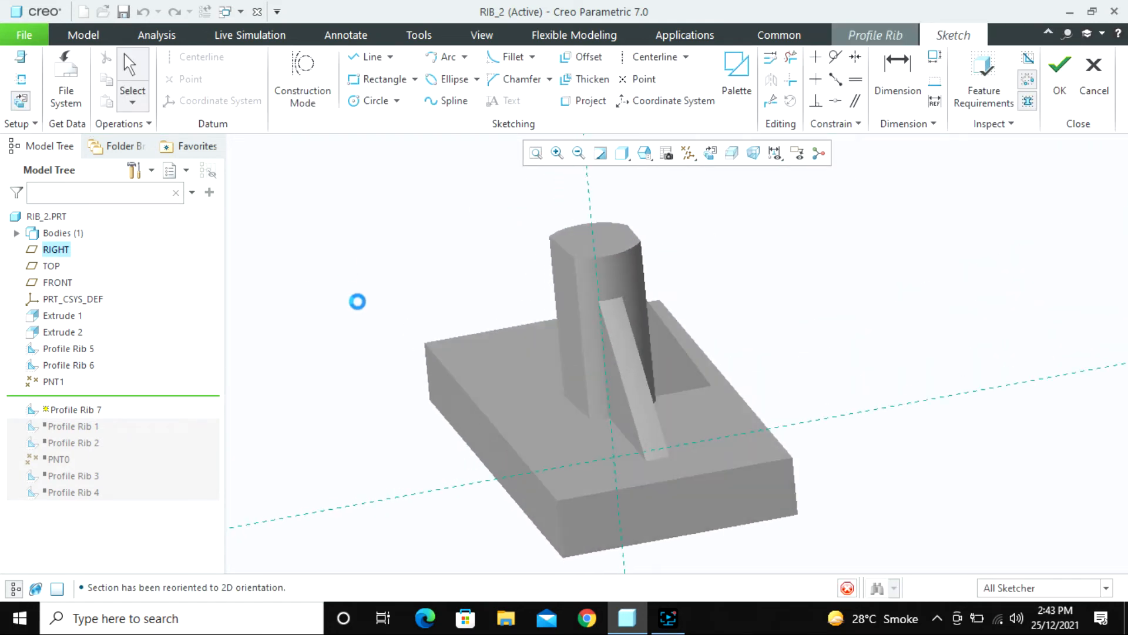
left_click(366, 57)
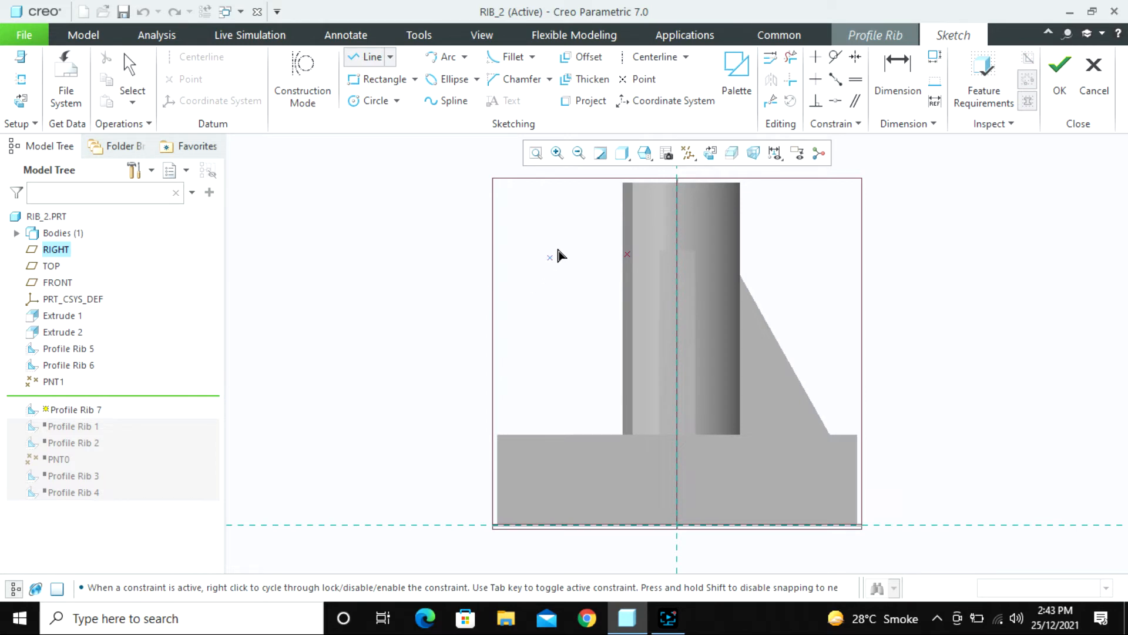
left_click(626, 255)
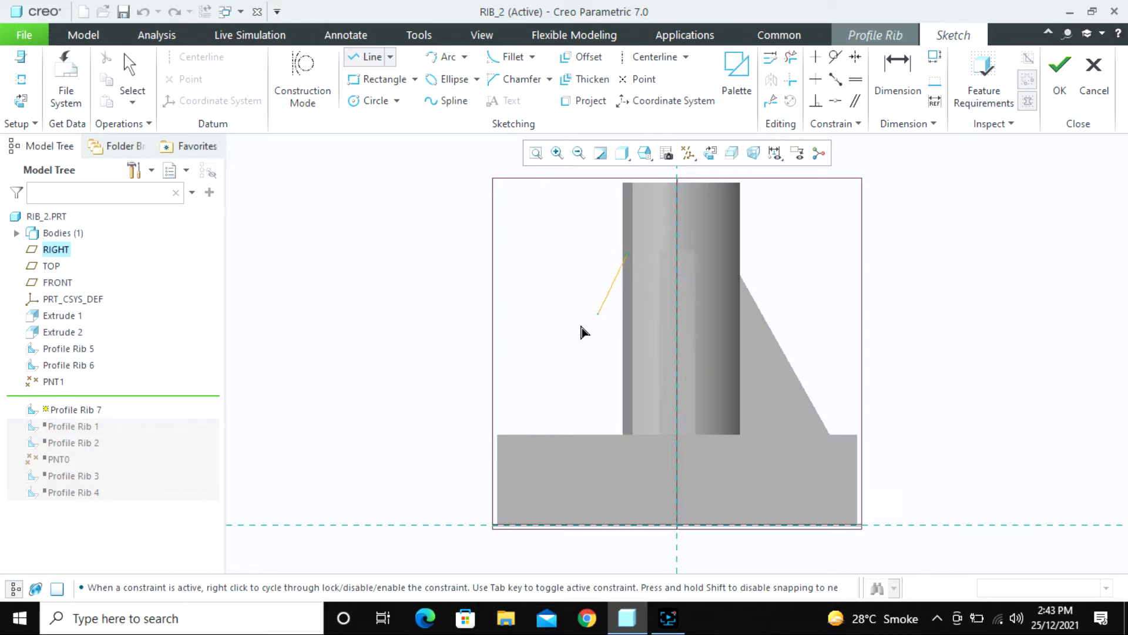
left_click(480, 424)
middle_click(392, 369)
middle_click(392, 369)
middle_click_drag(738, 312, 676, 369)
- Set the rib line's angle to the base's top surface to 60° and finish the sketch
double_click(607, 357)
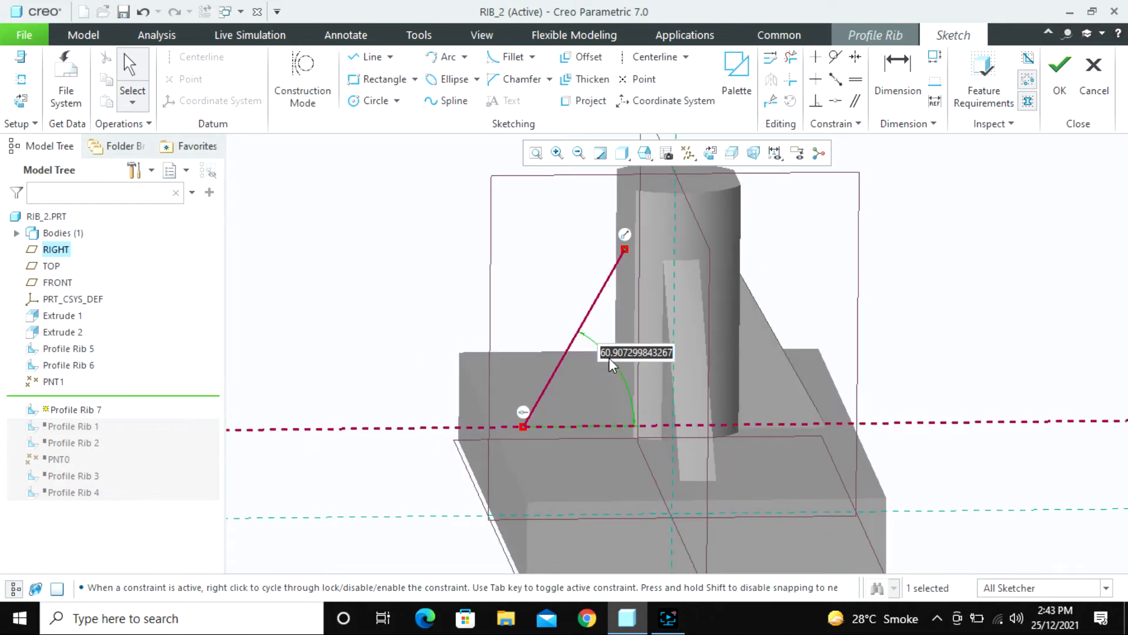
type("60")
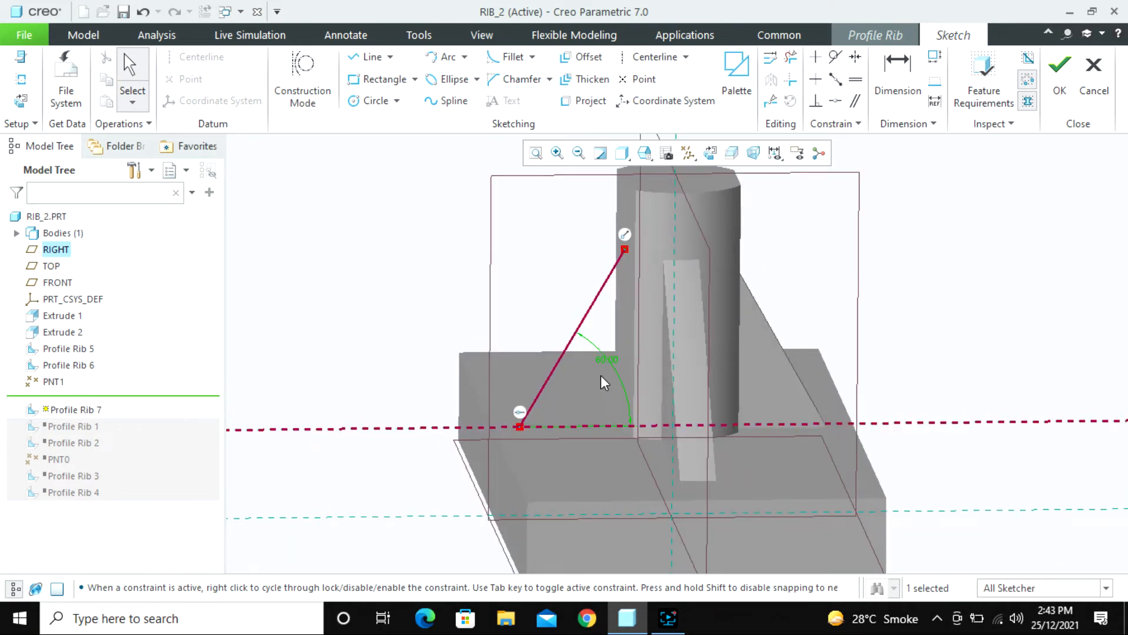
left_click(1052, 74)
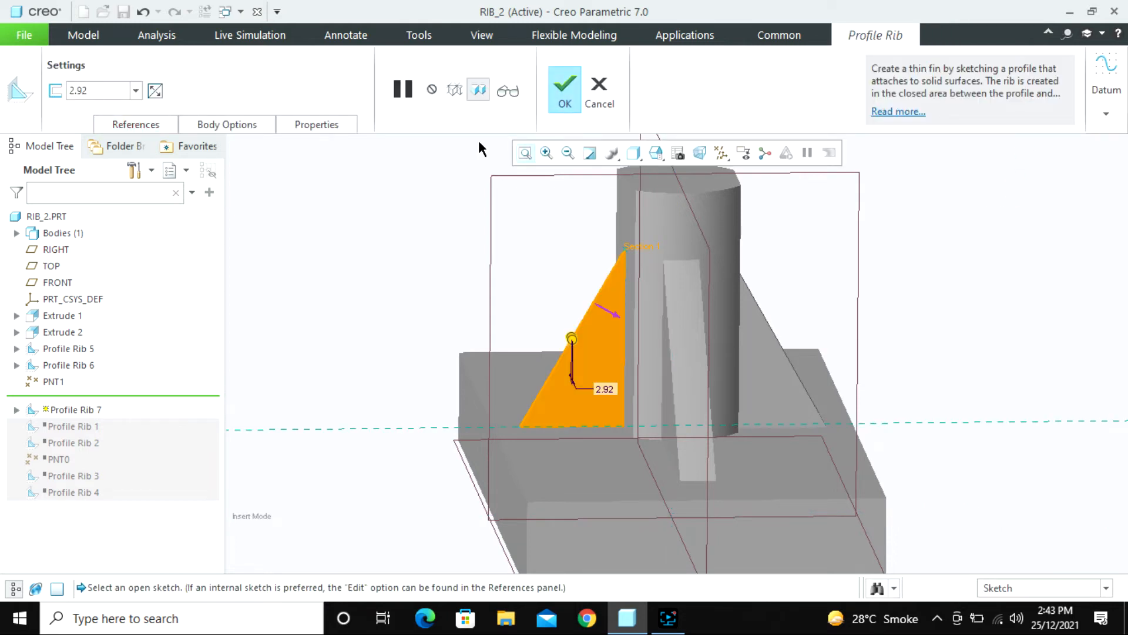
- Set the profile rib's thickness to 10 and create the rib on the boss's flat face
double_click(110, 90)
type("10")
key("Return")
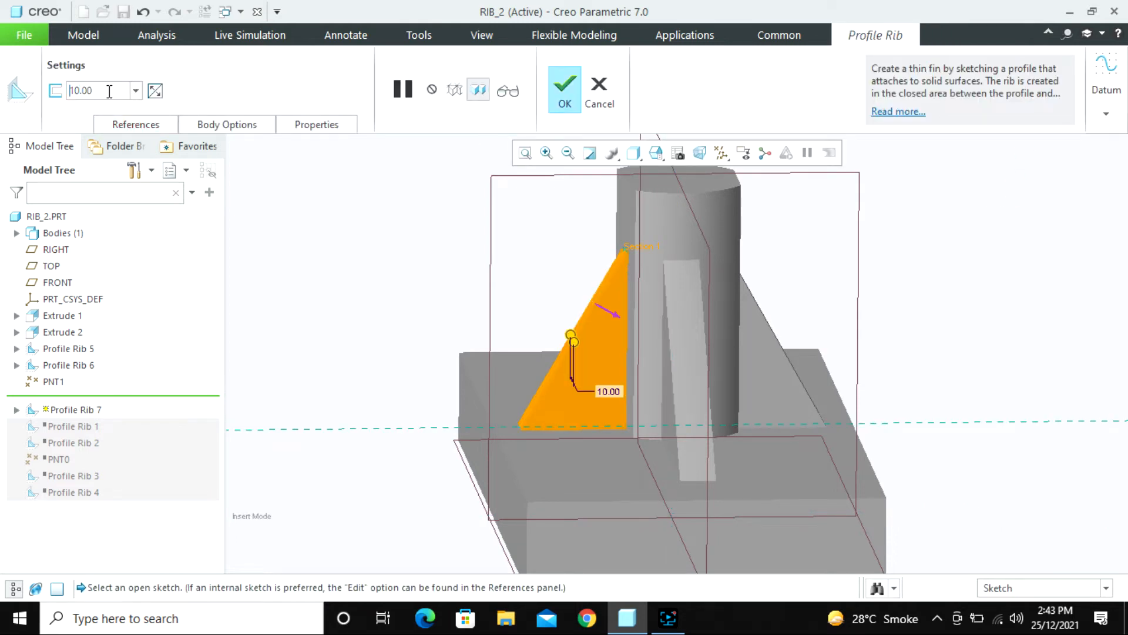
mouse_move(547, 296)
middle_mouse_down()
mouse_move(579, 320)
mouse_move(642, 264)
mouse_move(682, 267)
mouse_move(673, 286)
middle_mouse_up()
scroll(598, 207, "down", 5)
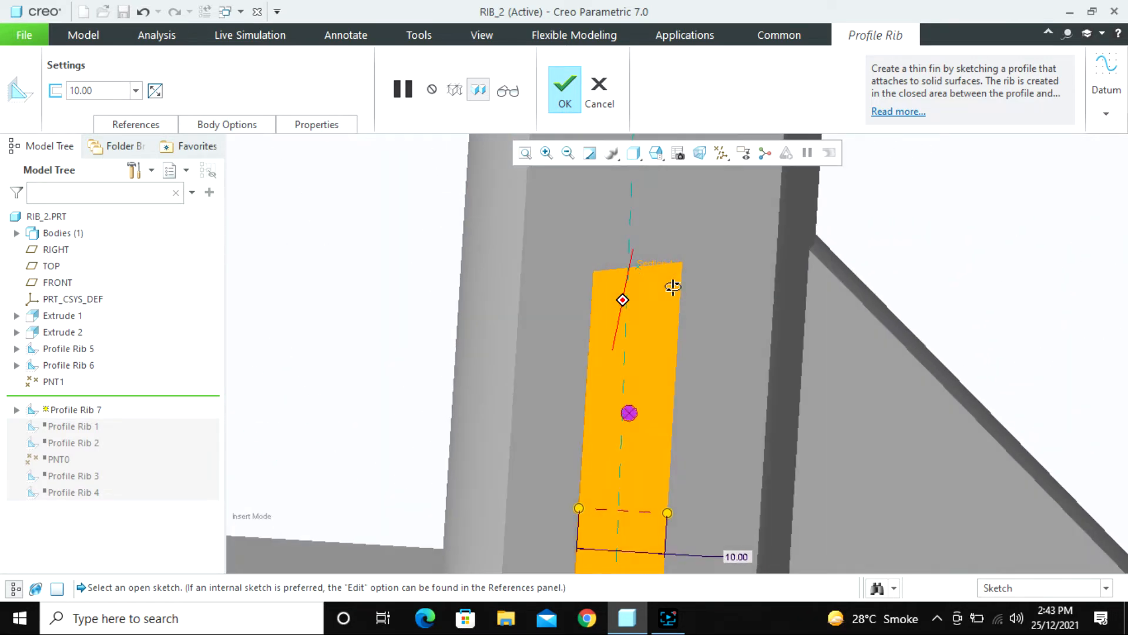
scroll(643, 272, "up", 4)
scroll(655, 312, "down", 3)
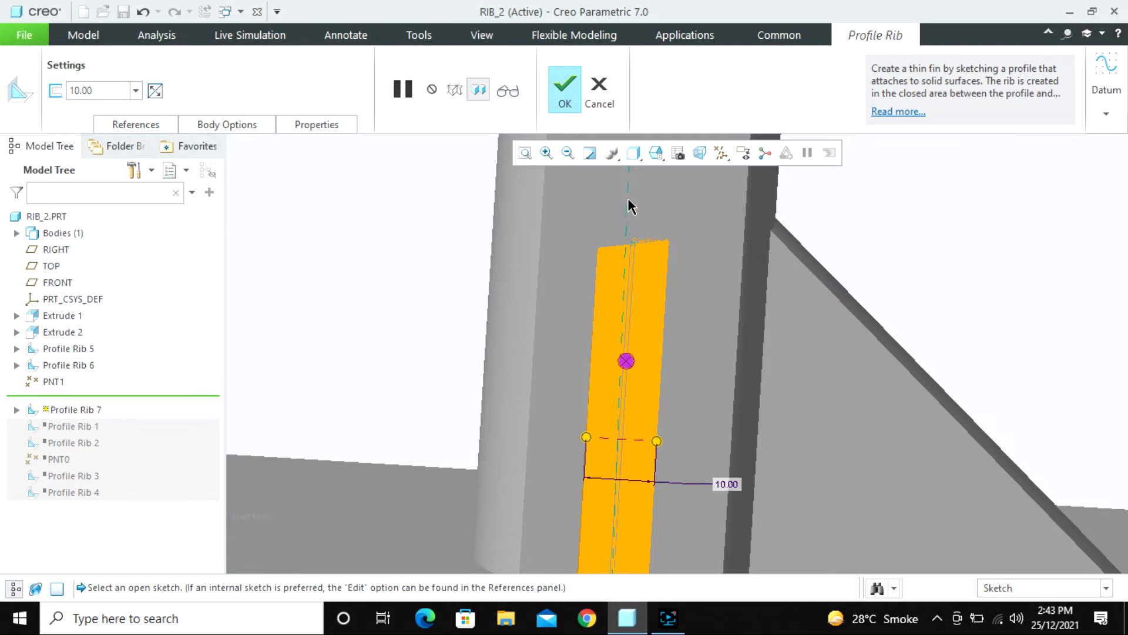
middle_click(639, 442)
- Examine the new rib's top edge where it meets the datum point on the boss's flat face
scroll(623, 425, "up", 4)
left_click(430, 325)
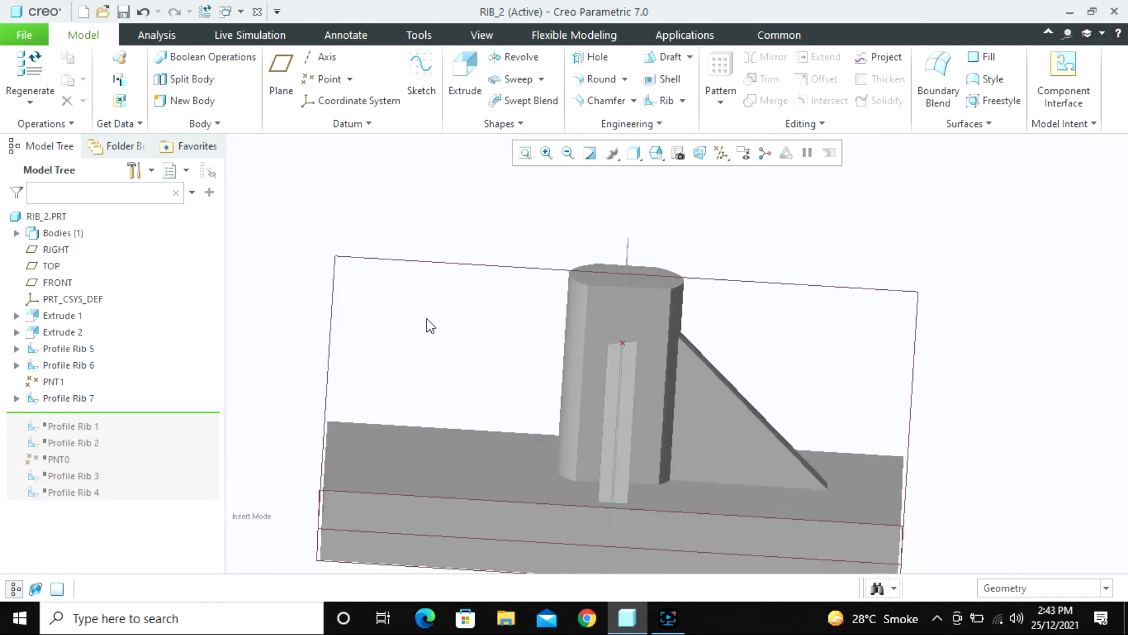
scroll(649, 342, "up", 4)
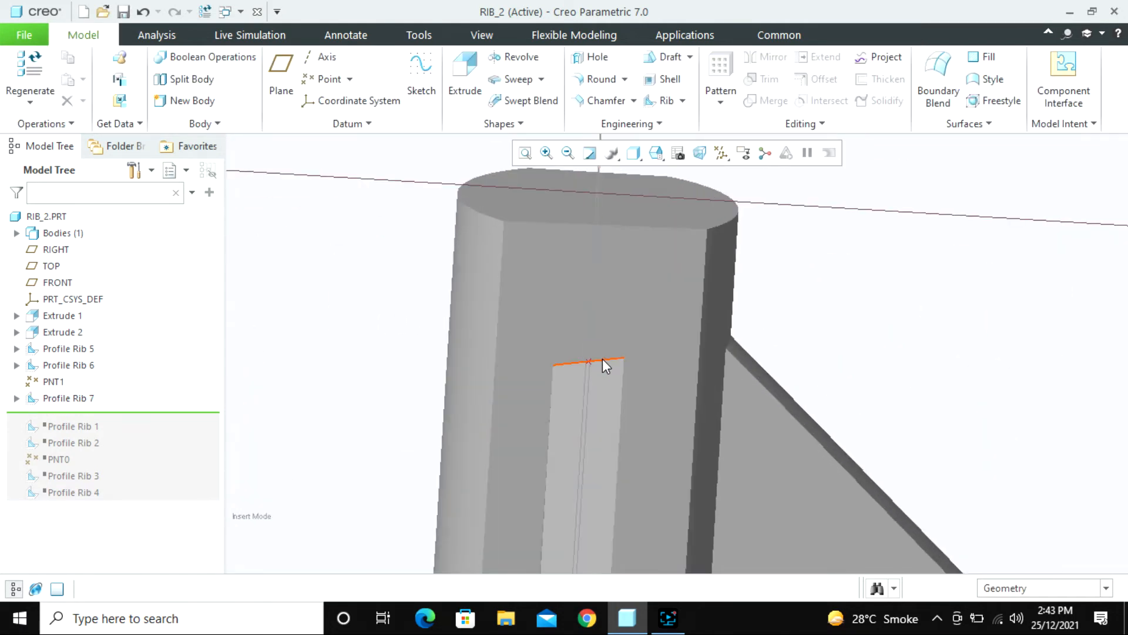
left_click(603, 360)
middle_click_drag(616, 373, 570, 327)
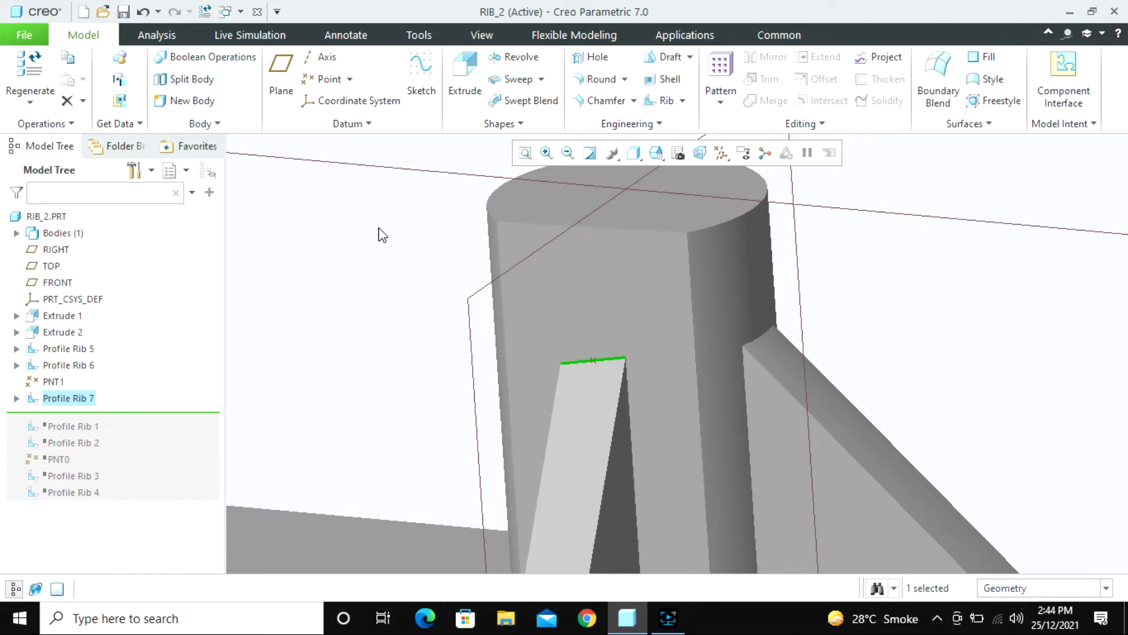
left_click(428, 73)
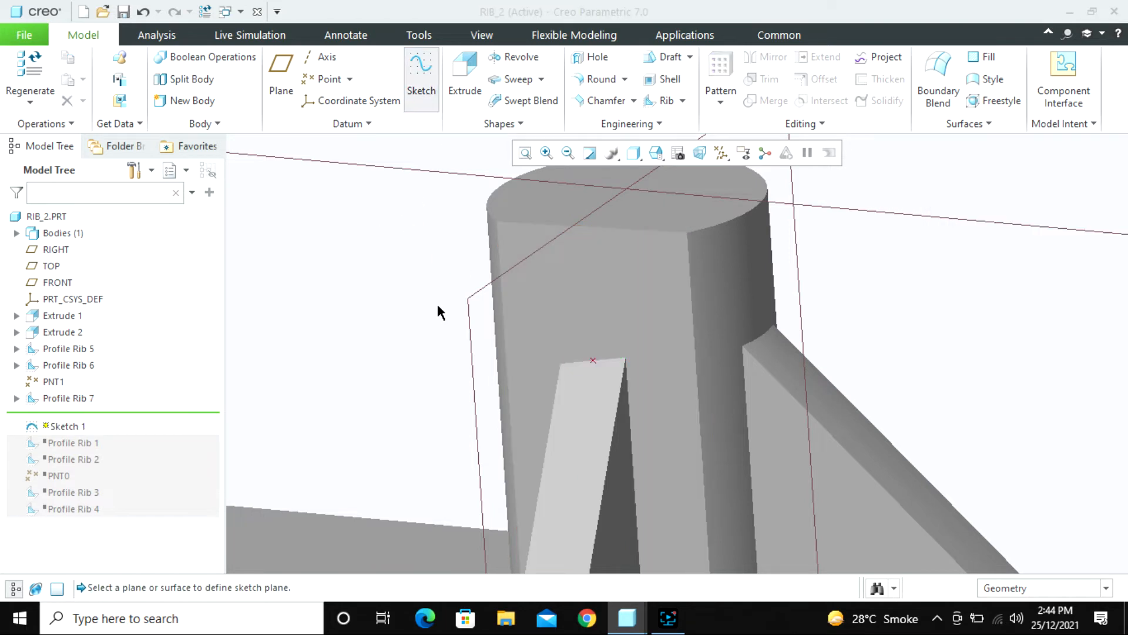
left_click(469, 302)
middle_click(366, 241)
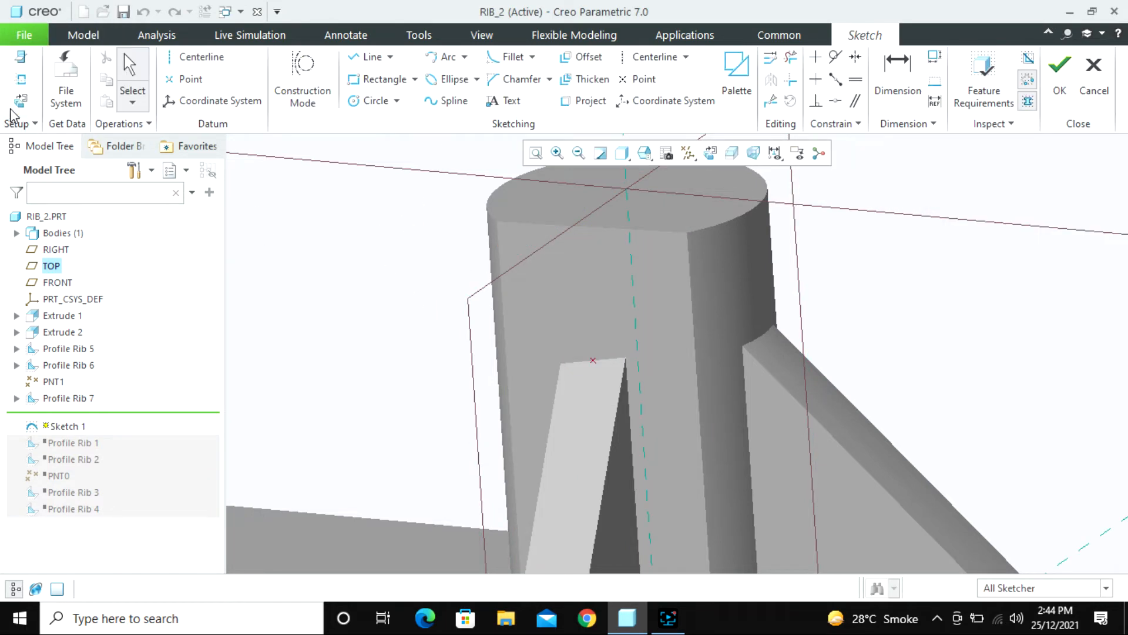
left_click(20, 101)
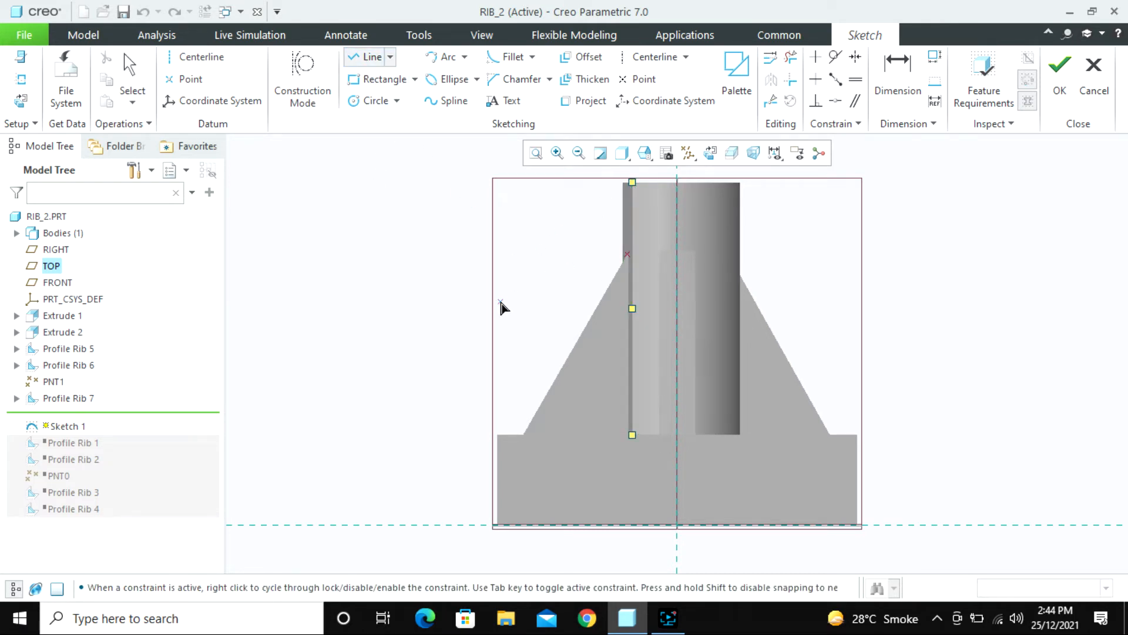
left_click(1094, 77)
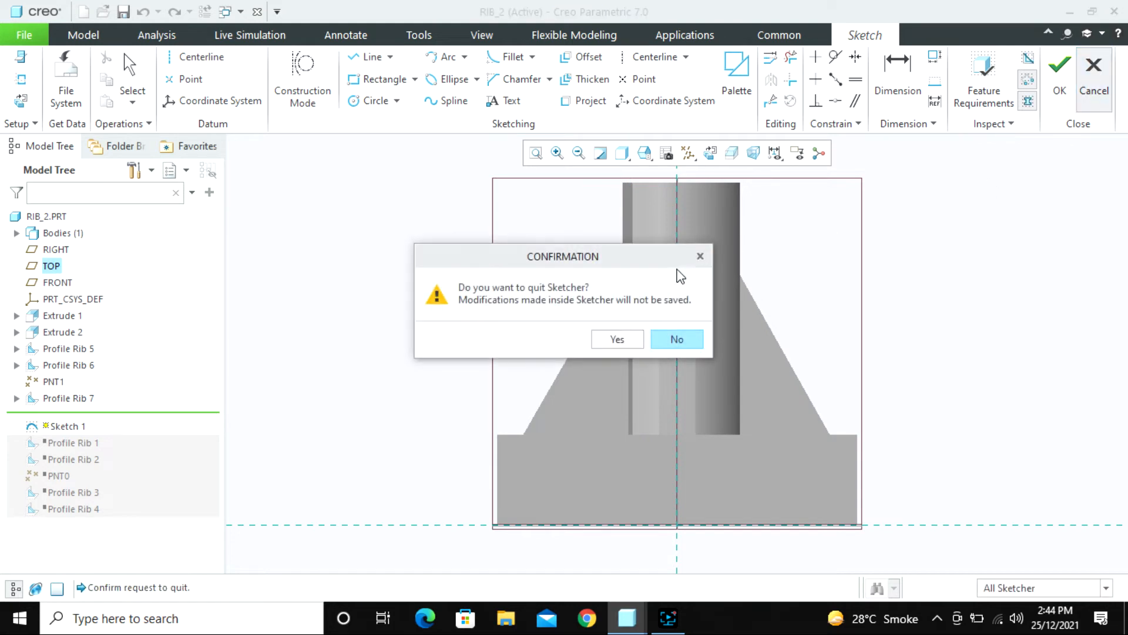
left_click(614, 340)
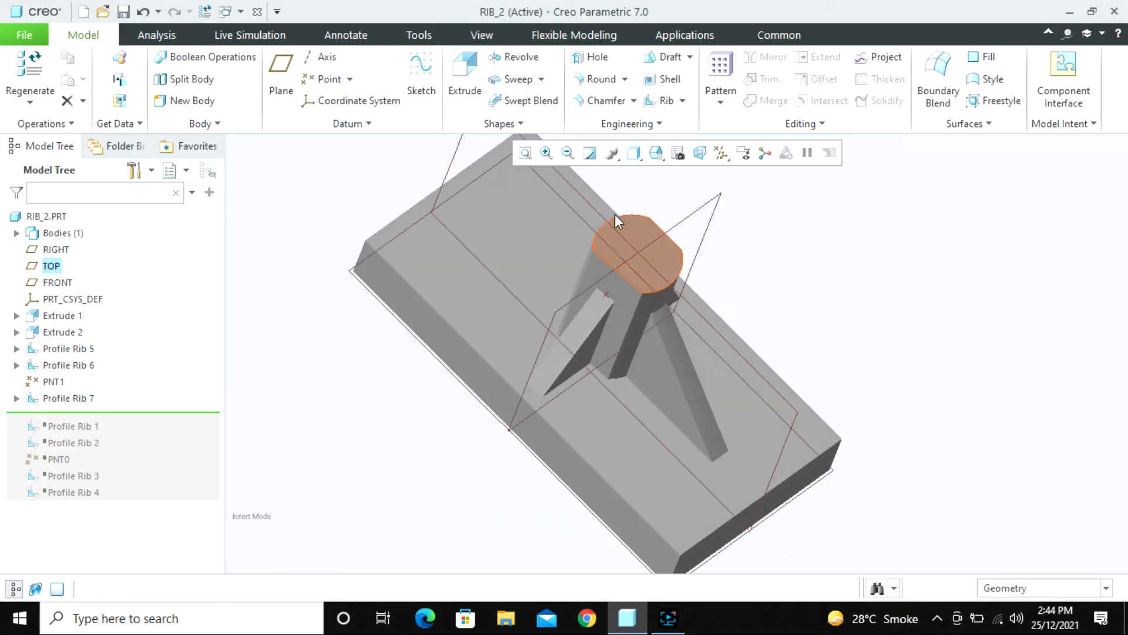
- Start a sketch on the boss's top face with the RIGHT plane as the Bottom orientation reference, viewed square-on
left_click(422, 73)
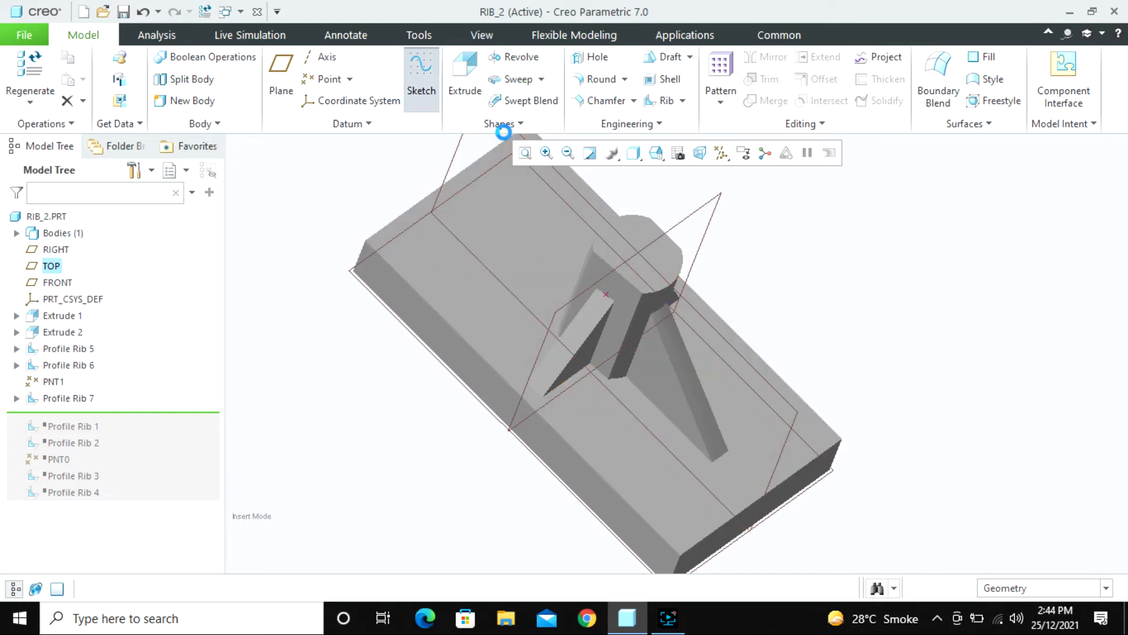
left_click(662, 260)
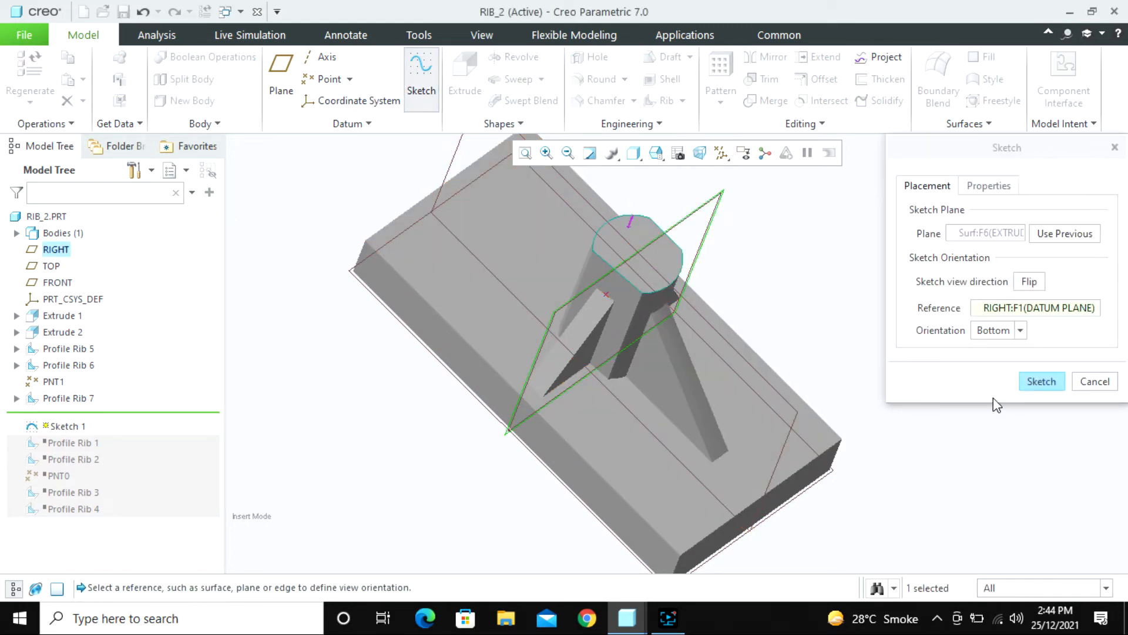
left_click(1041, 381)
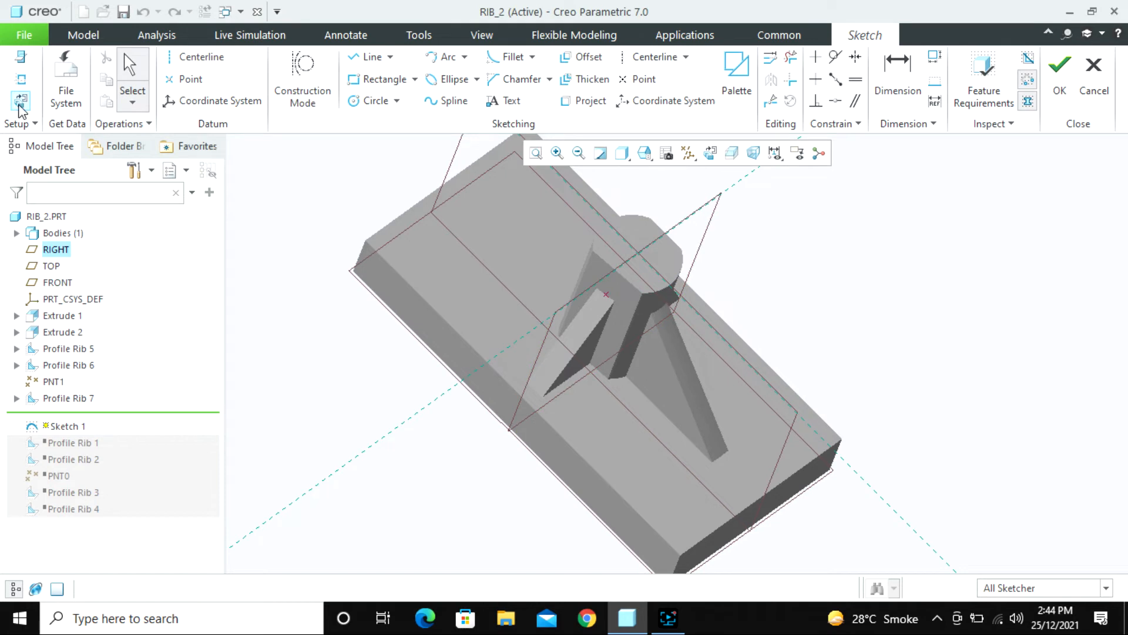
left_click(20, 105)
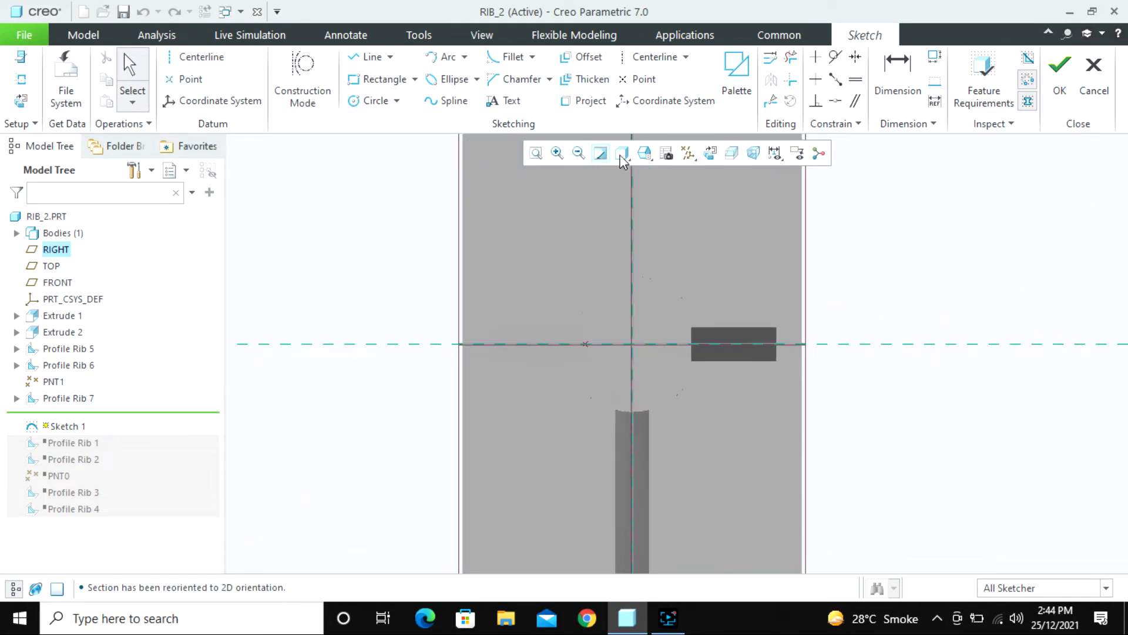
- Display the model with hidden lines and add the boss's slanted flat face as a sketch reference
left_click(645, 154)
left_click(623, 154)
left_click(670, 246)
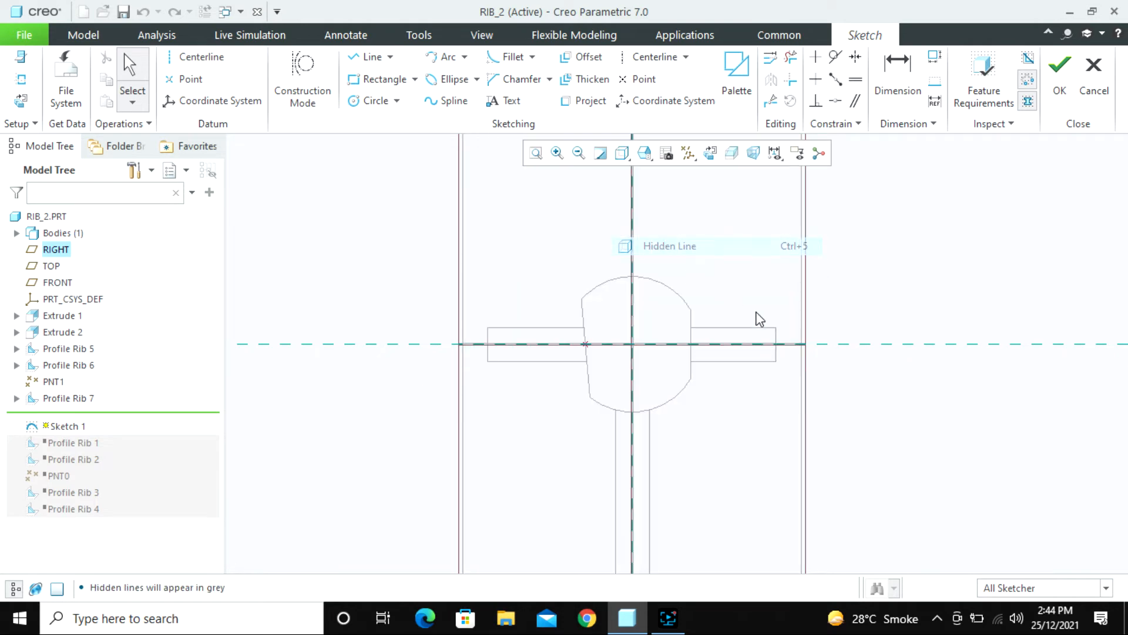
left_click(20, 79)
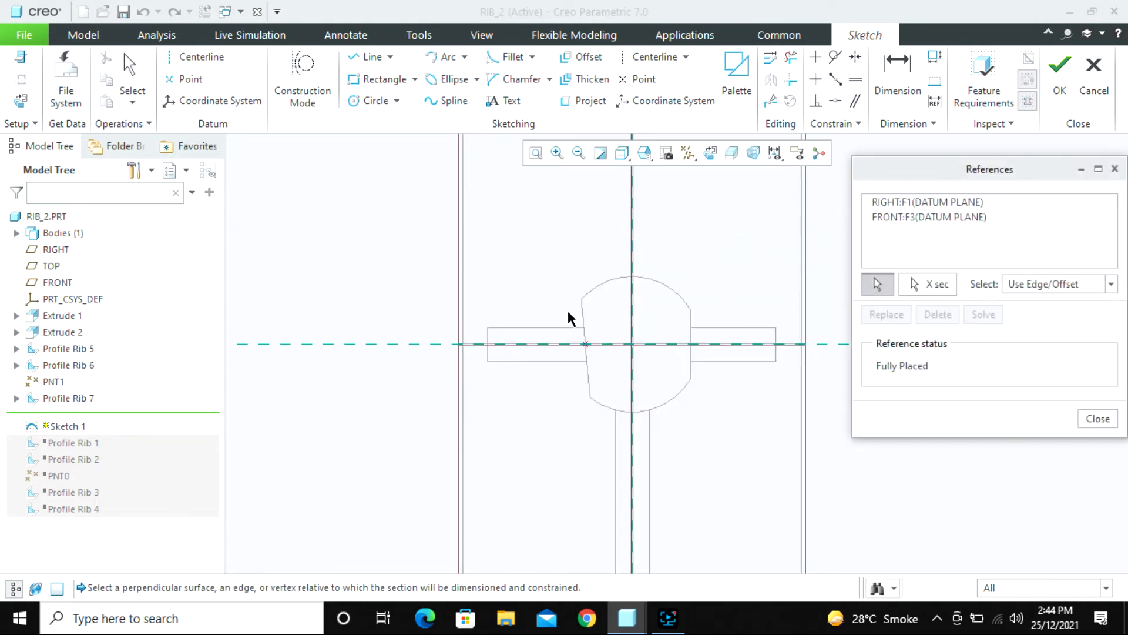
left_click(584, 325)
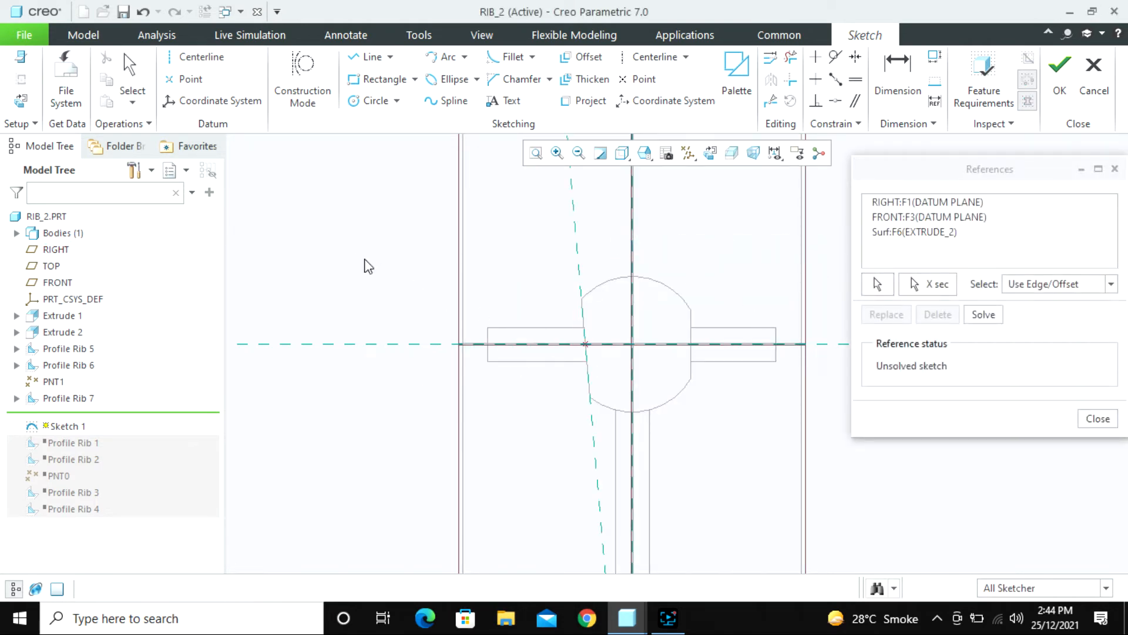
- Sketch a horizontal line from the boss's centre to its slanted flat face and finish the sketch
left_click(369, 57)
left_click(631, 345)
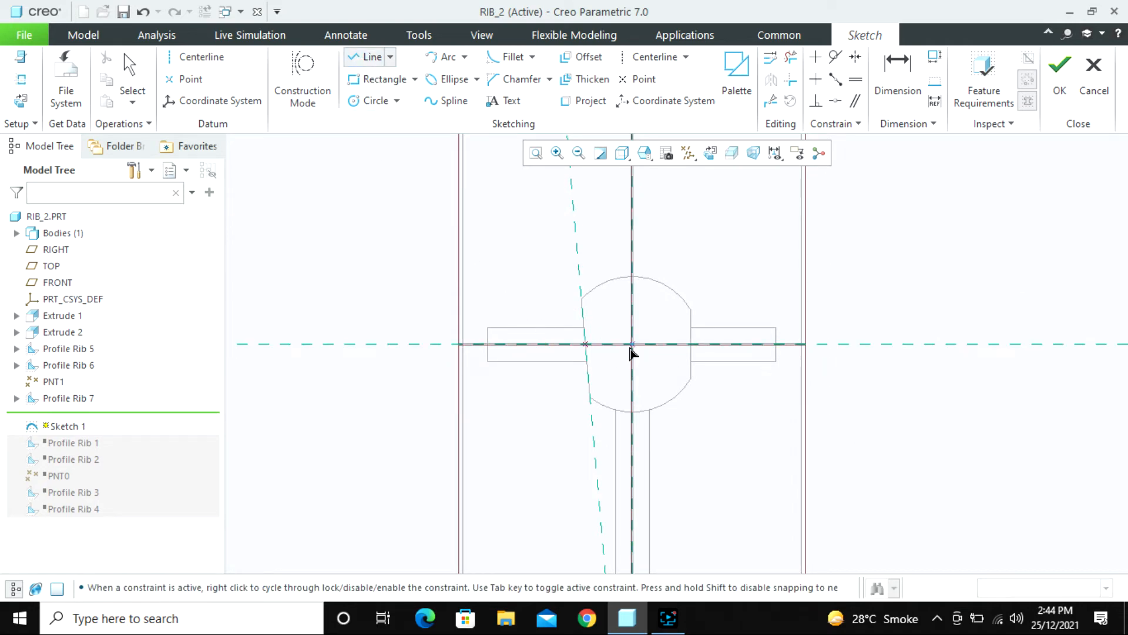
left_click(585, 345)
middle_click(528, 418)
middle_click(781, 373)
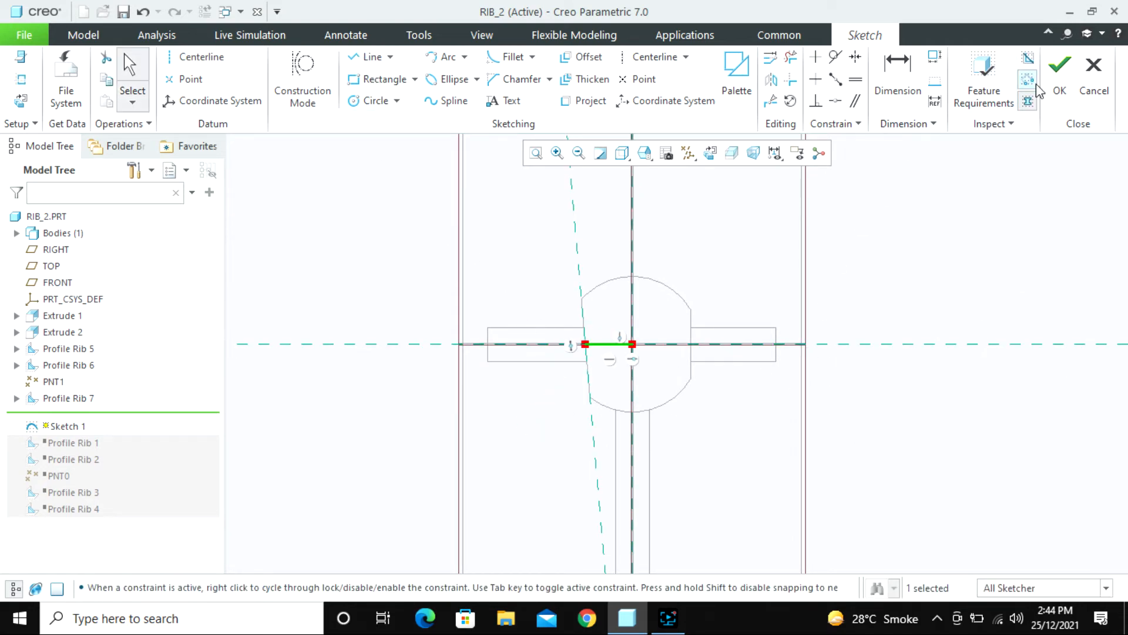
left_click(1055, 85)
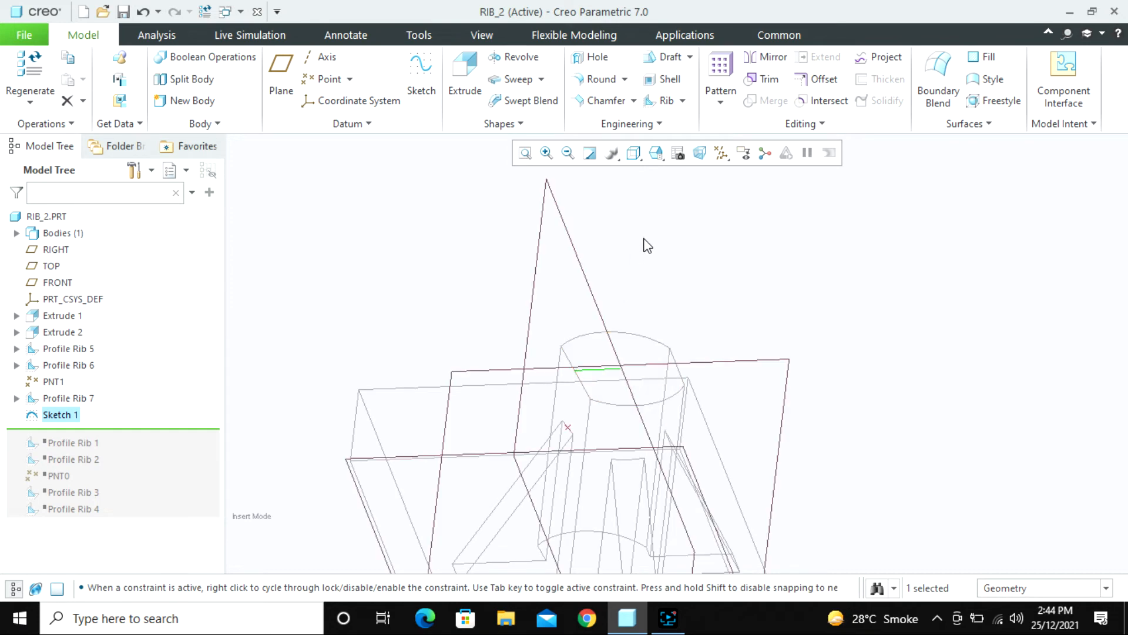
- Start a sketch on the RIGHT plane and reference the endpoint of the previous sketch's line on the boss's flat face
left_click(421, 76)
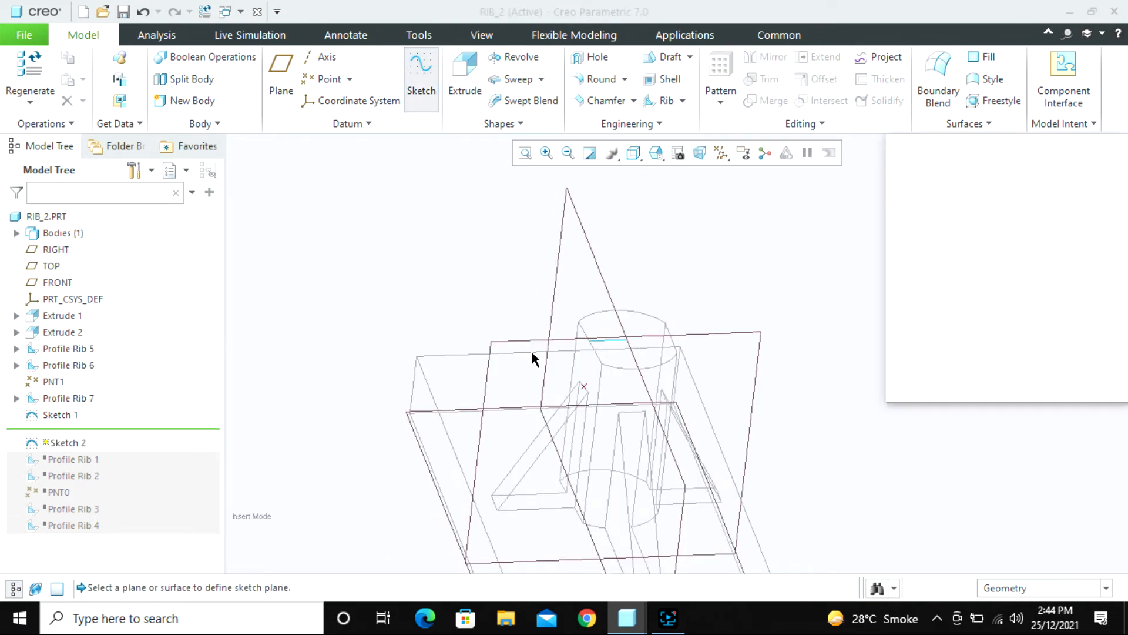
left_click(517, 339)
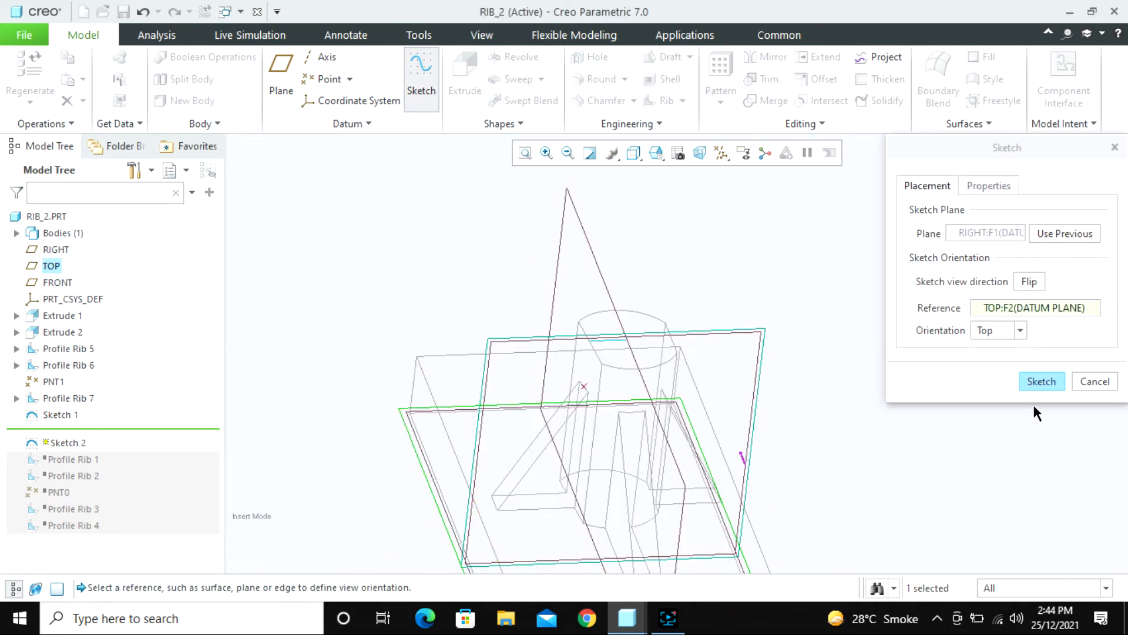
left_click(1041, 382)
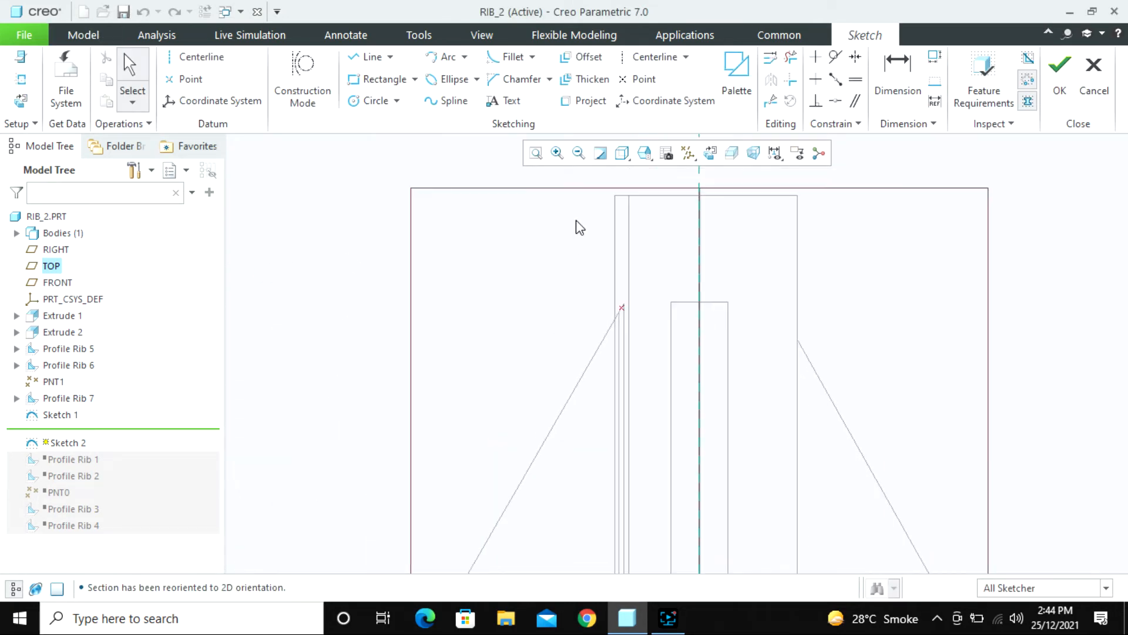
left_click(21, 80)
middle_click_drag(593, 326, 609, 209)
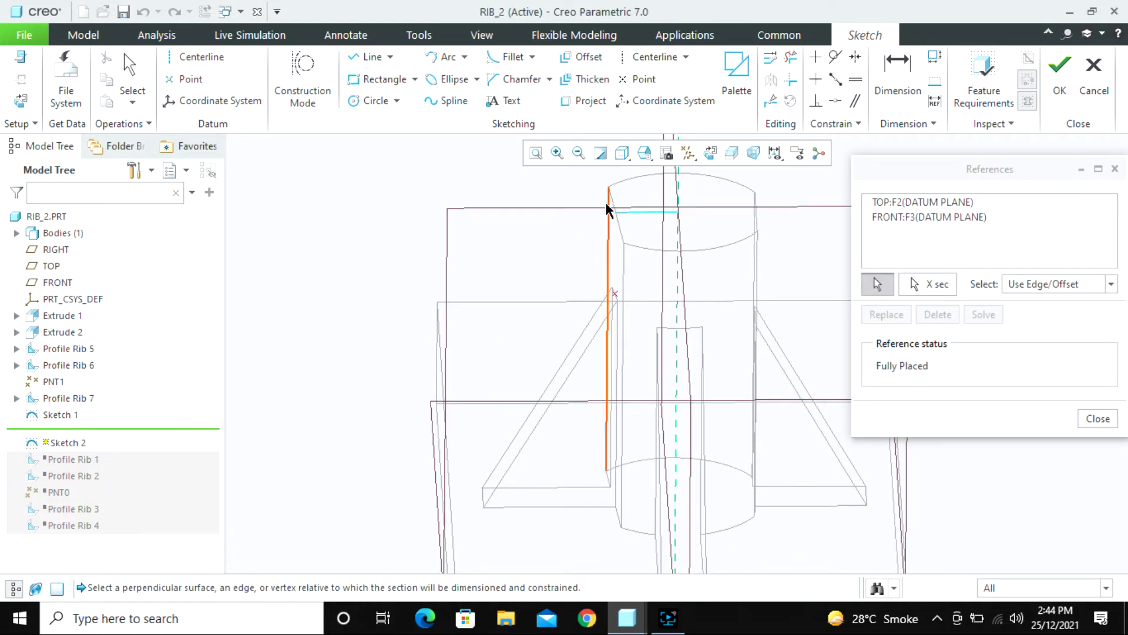
left_click(617, 214)
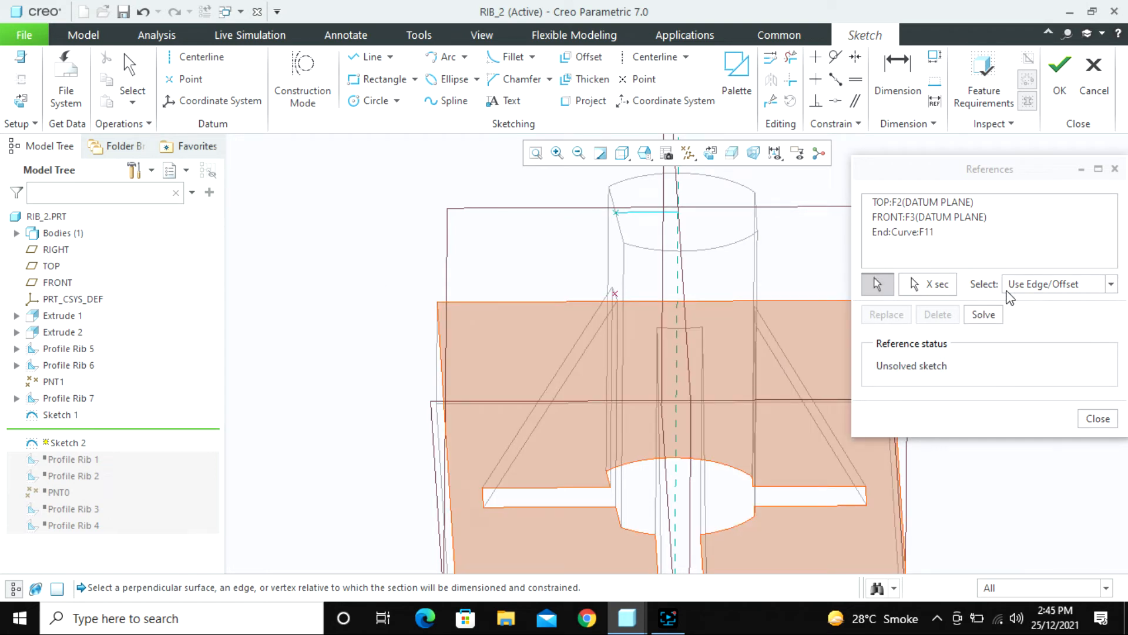
left_click(1104, 417)
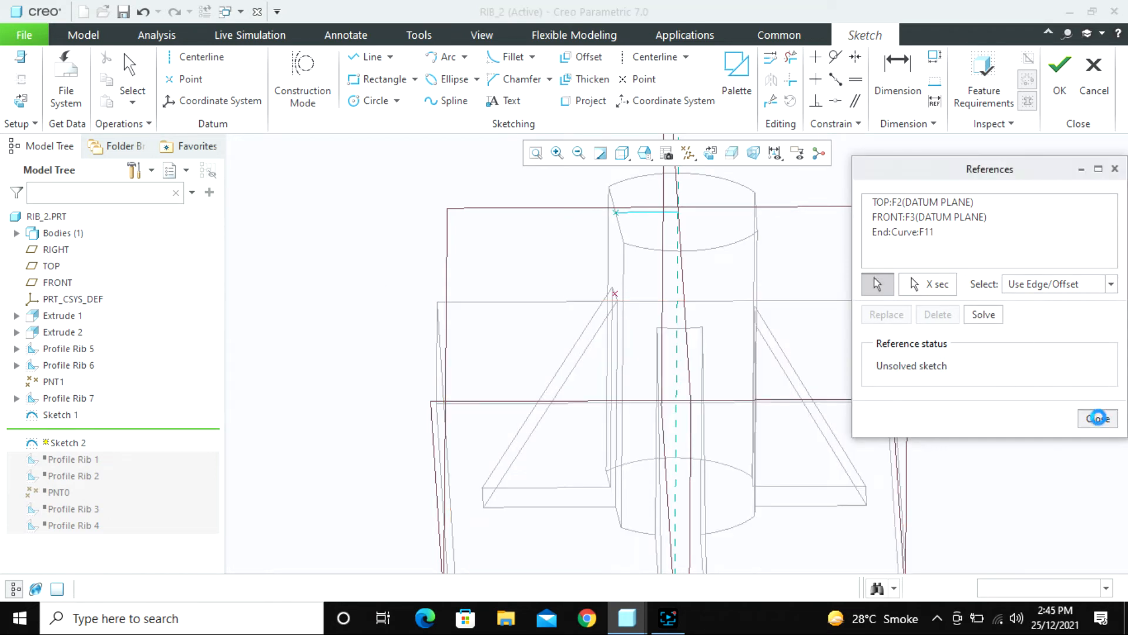
left_click(17, 101)
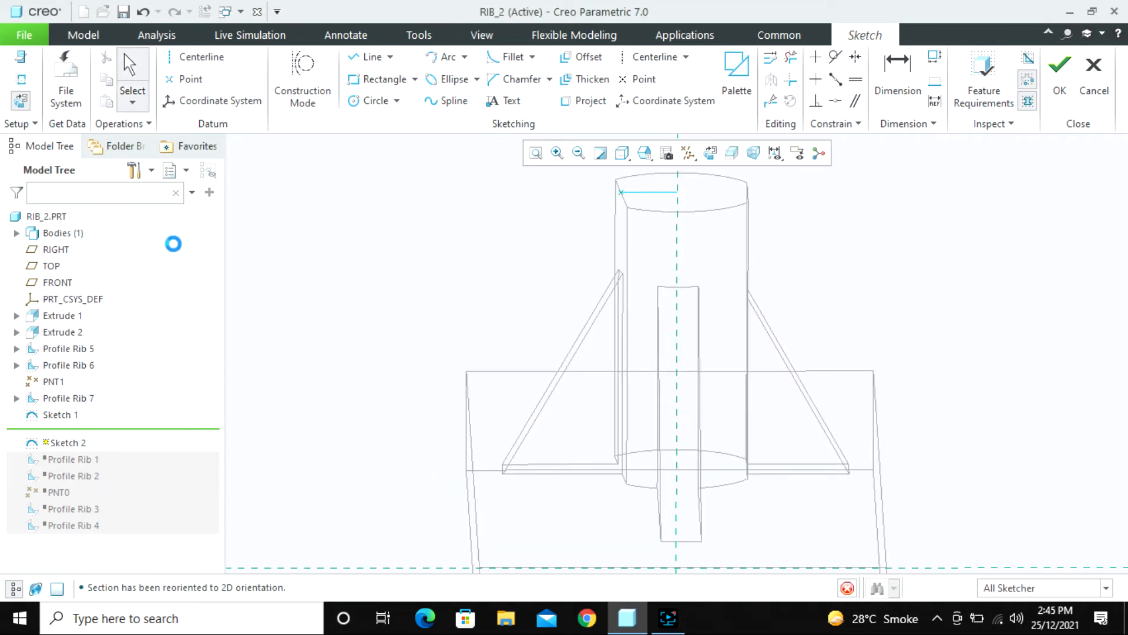
- Sketch a vertical line down from the referenced endpoint at the boss's top, ending above PNT1
left_click(357, 65)
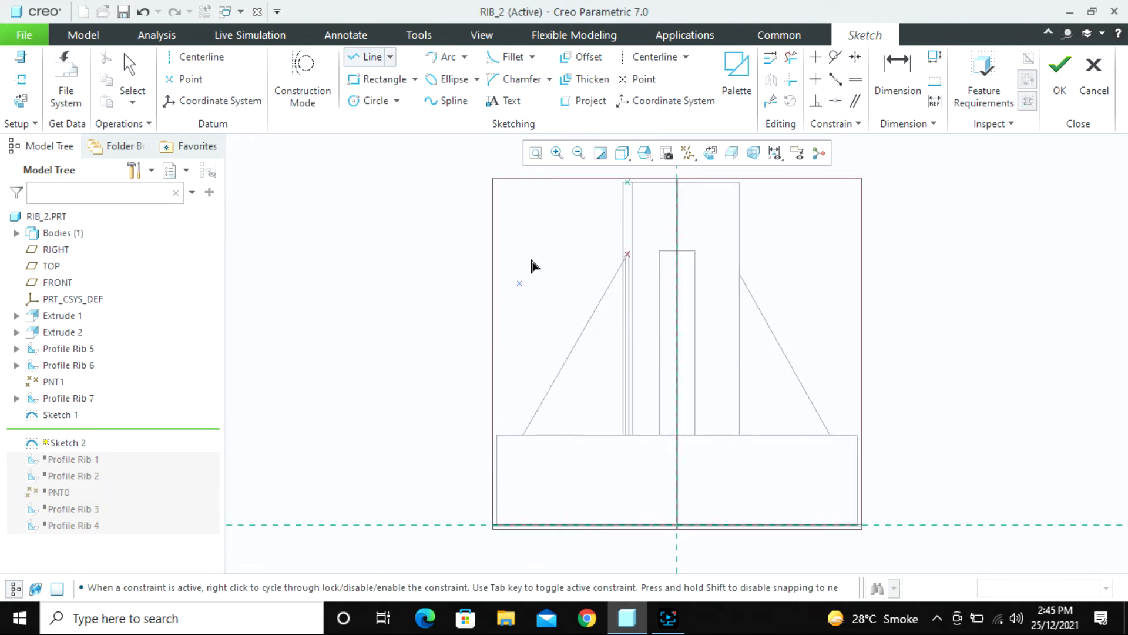
scroll(629, 184, "down", 9)
left_click(626, 187)
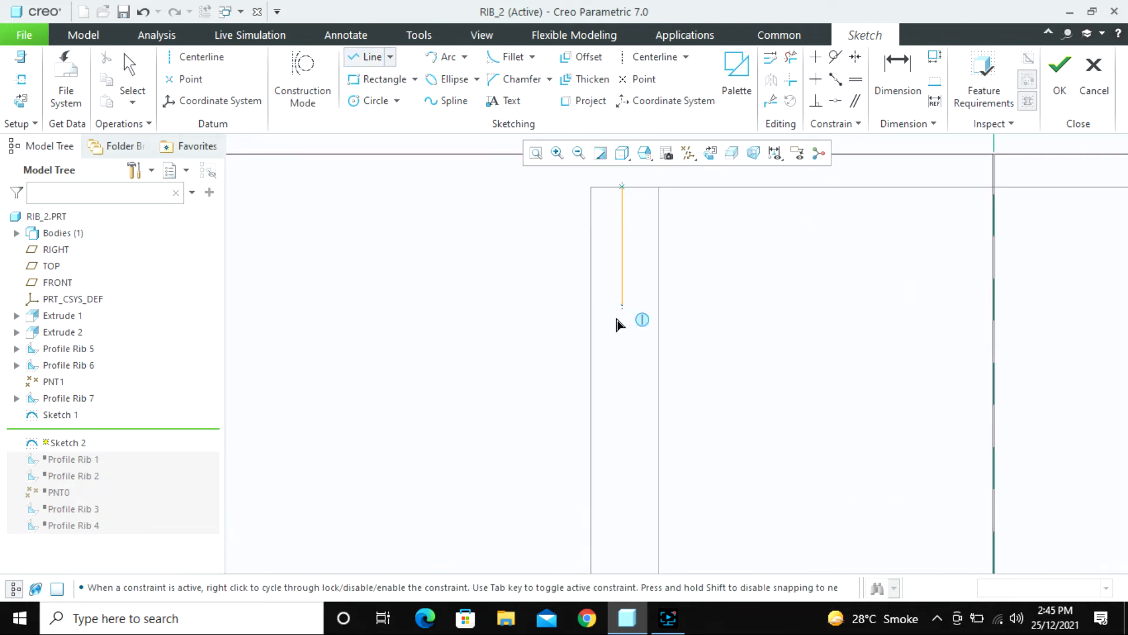
scroll(615, 316, "up", 6)
left_click(619, 388)
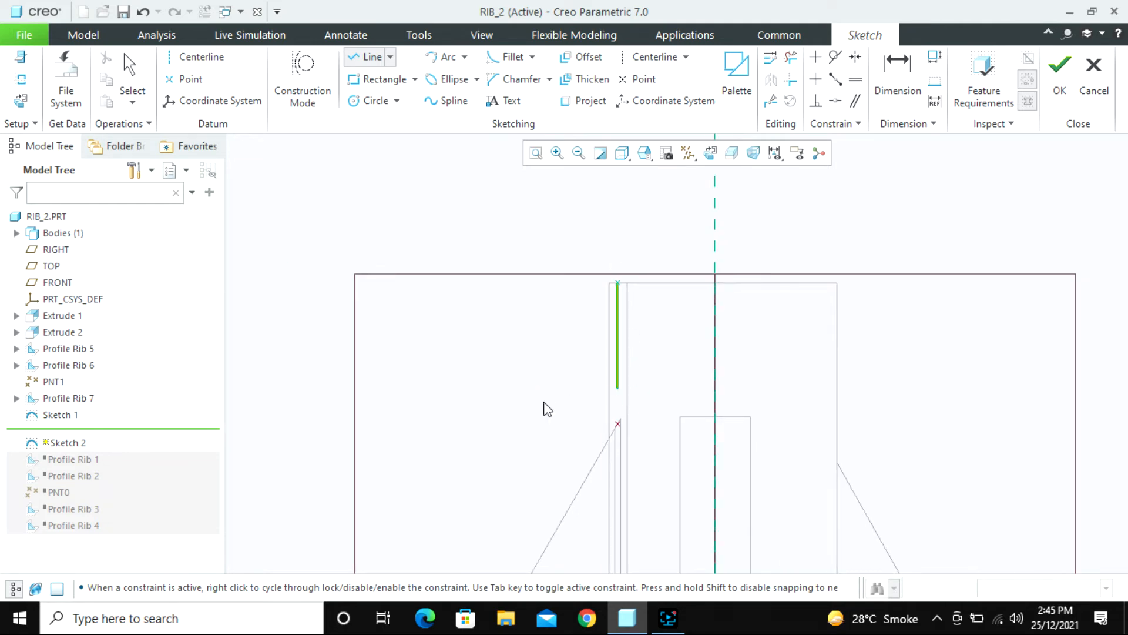
middle_click(544, 408)
- Set the vertical line's length to 15 and finish the sketch
double_click(632, 327)
type("5")
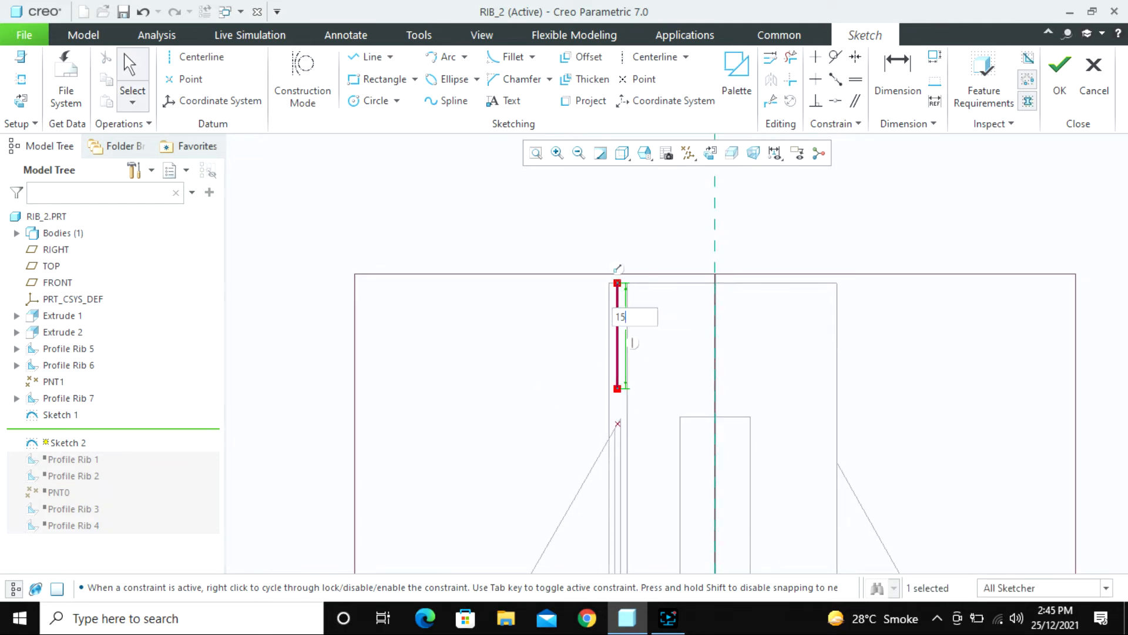
key("Return")
left_click(1065, 66)
middle_click_drag(541, 342, 532, 366)
left_click(458, 255)
- Start a profile rib on the RIGHT plane and reference the lower endpoint of the 15-long vertical line
left_click(661, 105)
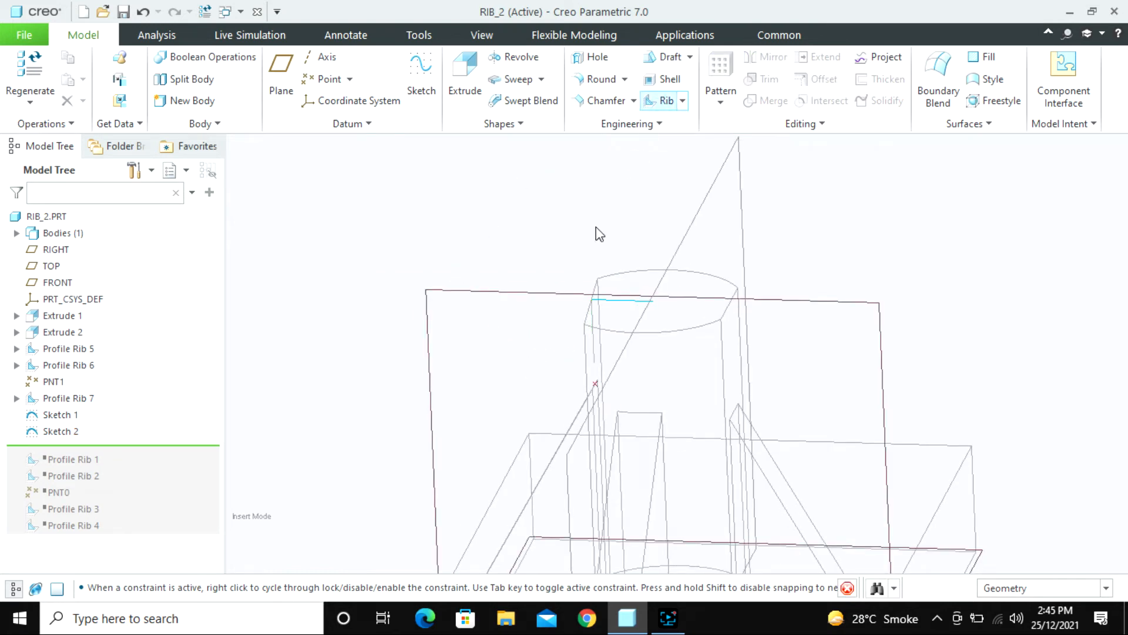
left_click(534, 292)
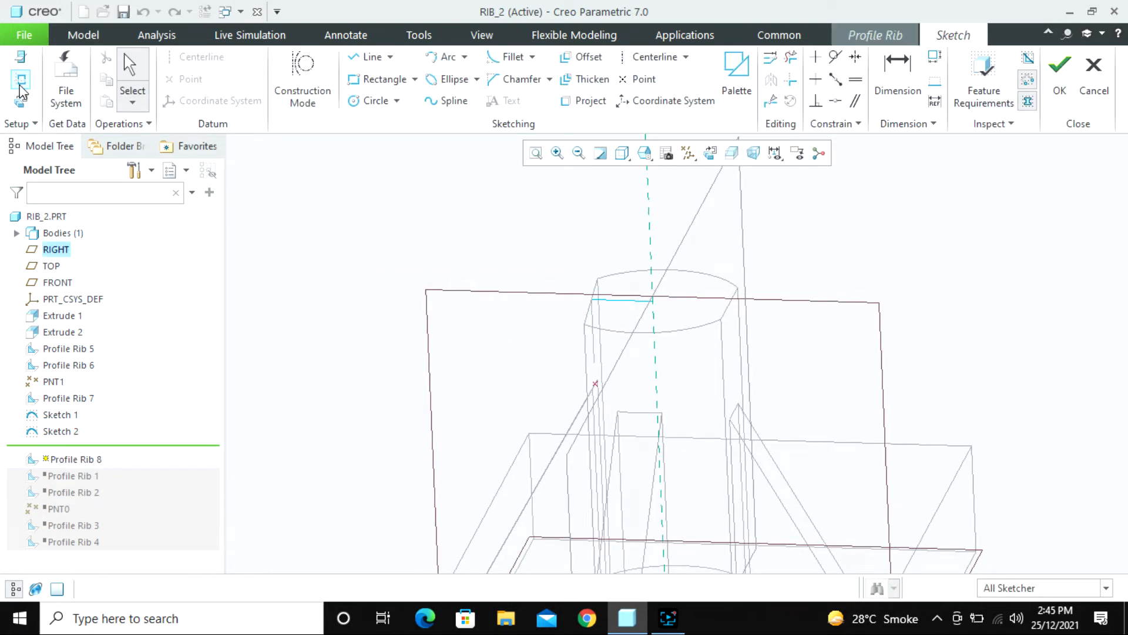
mouse_move(571, 403)
middle_mouse_down()
mouse_move(610, 398)
mouse_move(588, 376)
middle_mouse_up()
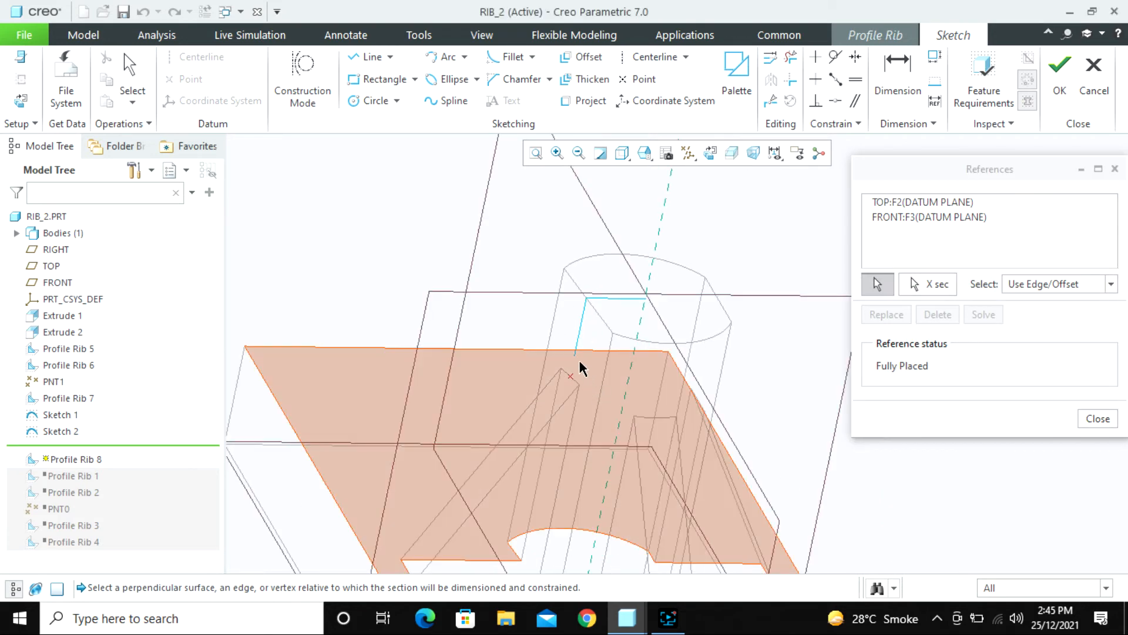
left_click(574, 356)
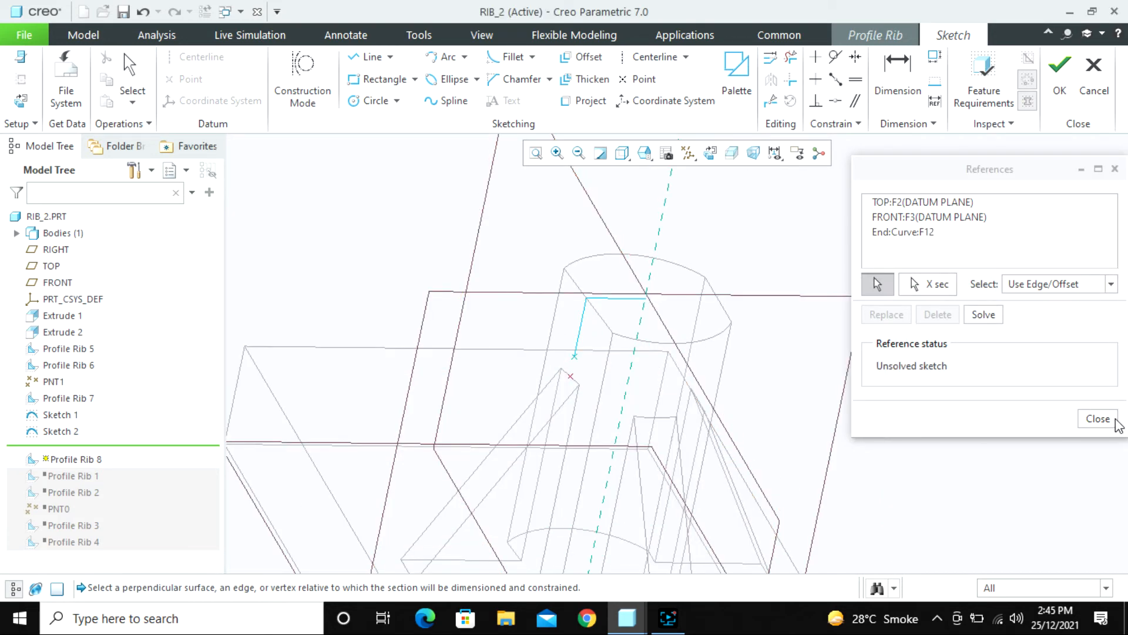
left_click(1116, 421)
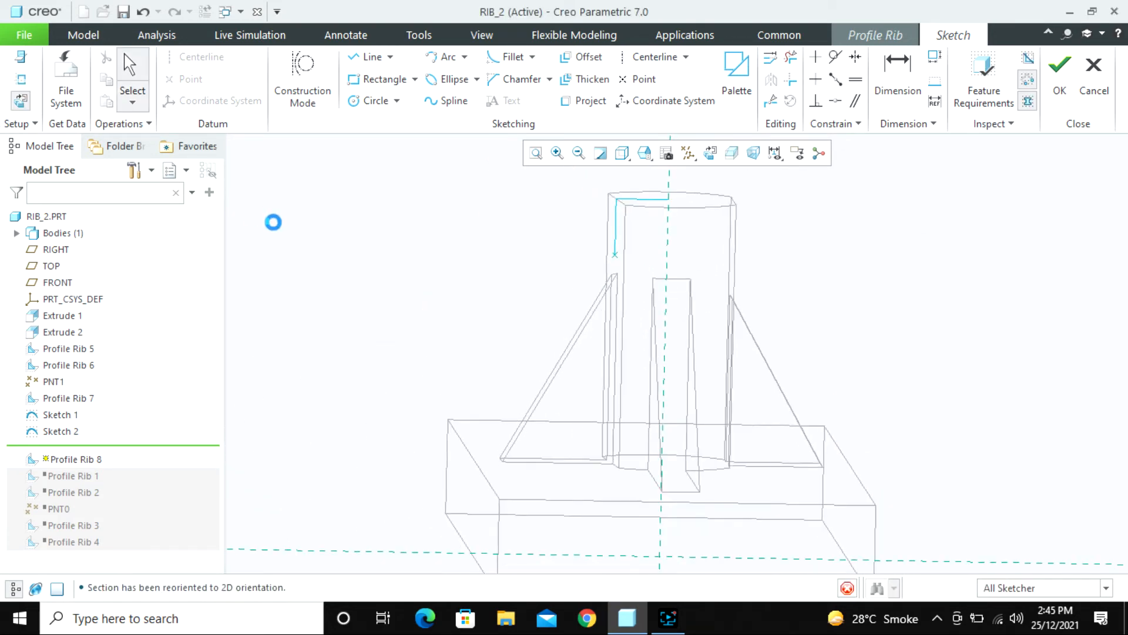
- Sketch the rib line from the referenced endpoint down to the base's top surface at about 60° and finish the sketch
left_click(368, 56)
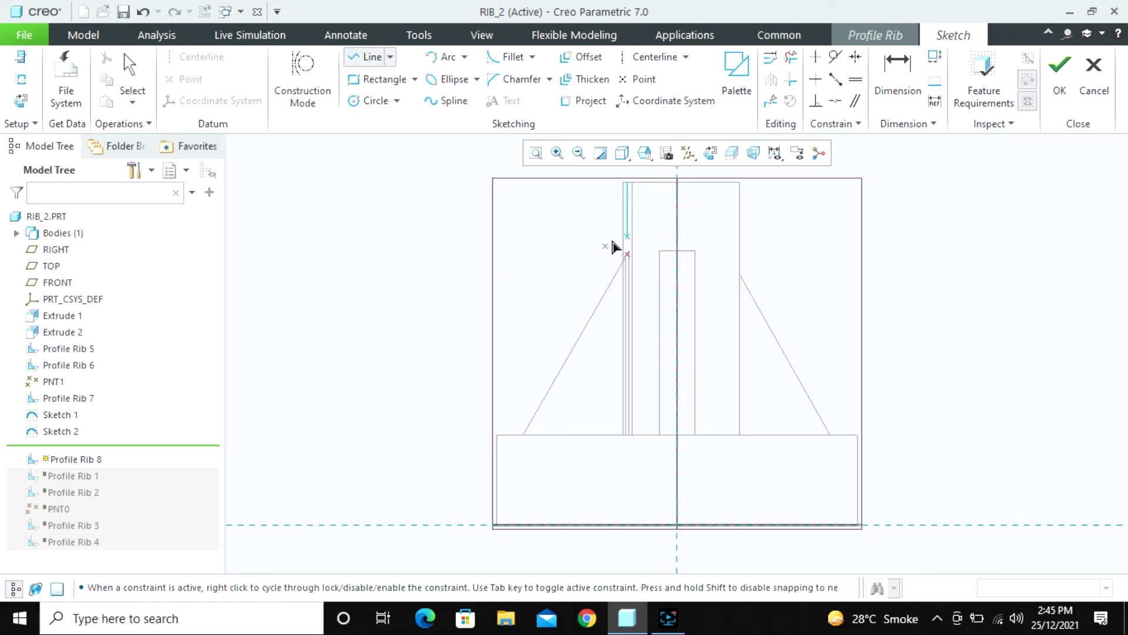
left_click(627, 236)
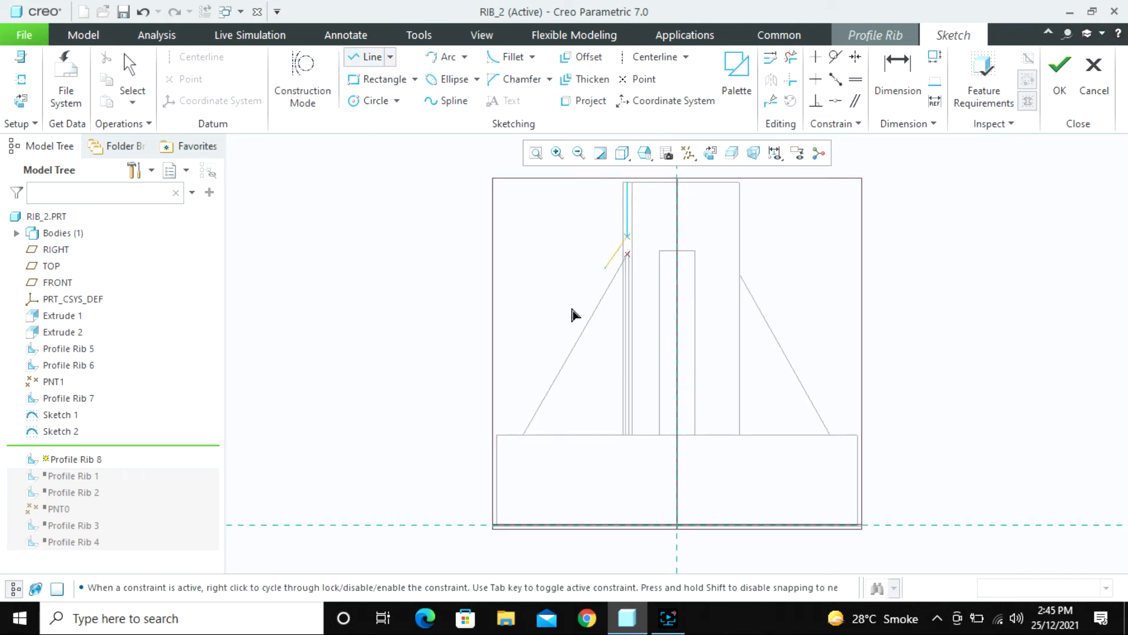
left_click(511, 435)
middle_click(403, 421)
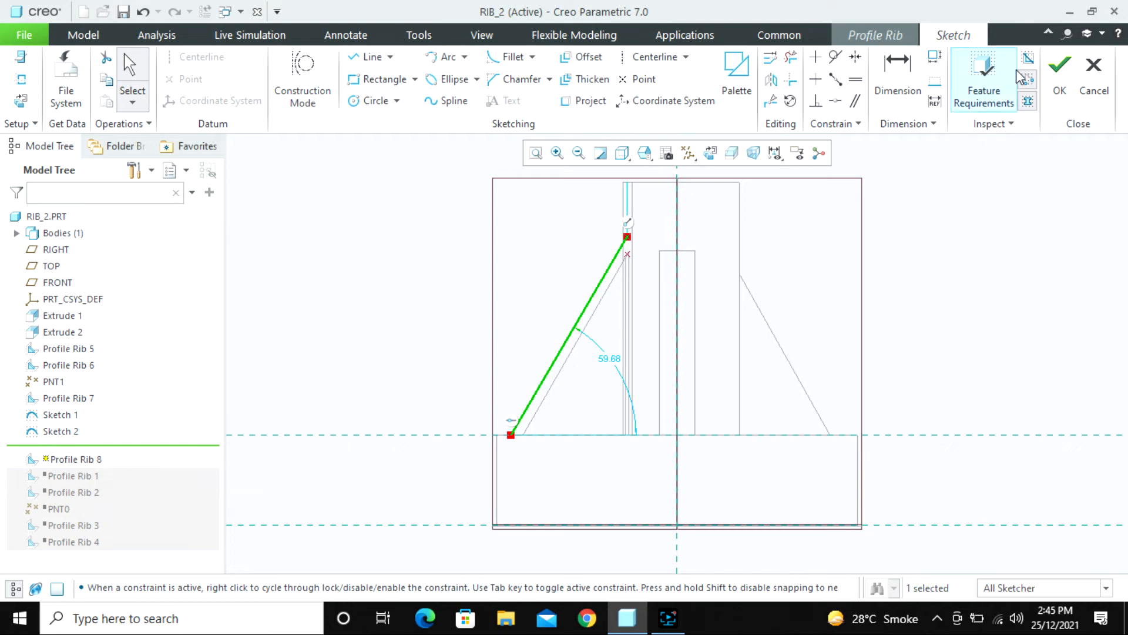
left_click(1060, 65)
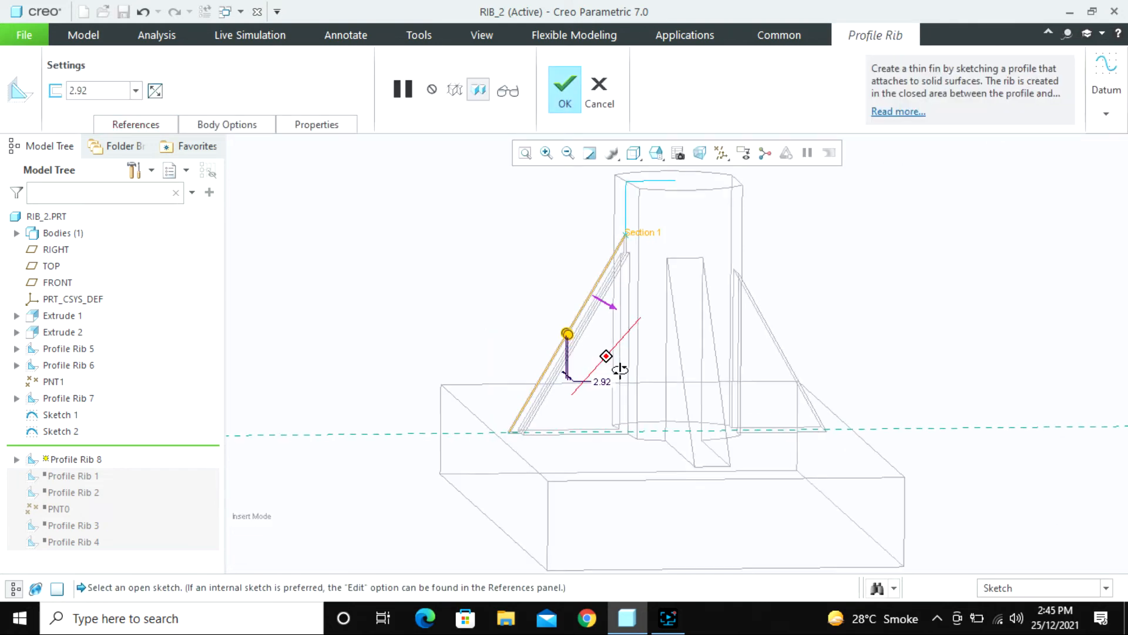
- Switch the display to shaded, set the profile rib's thickness to 5, and create the rib
middle_click_drag(620, 369, 584, 181)
left_click(634, 153)
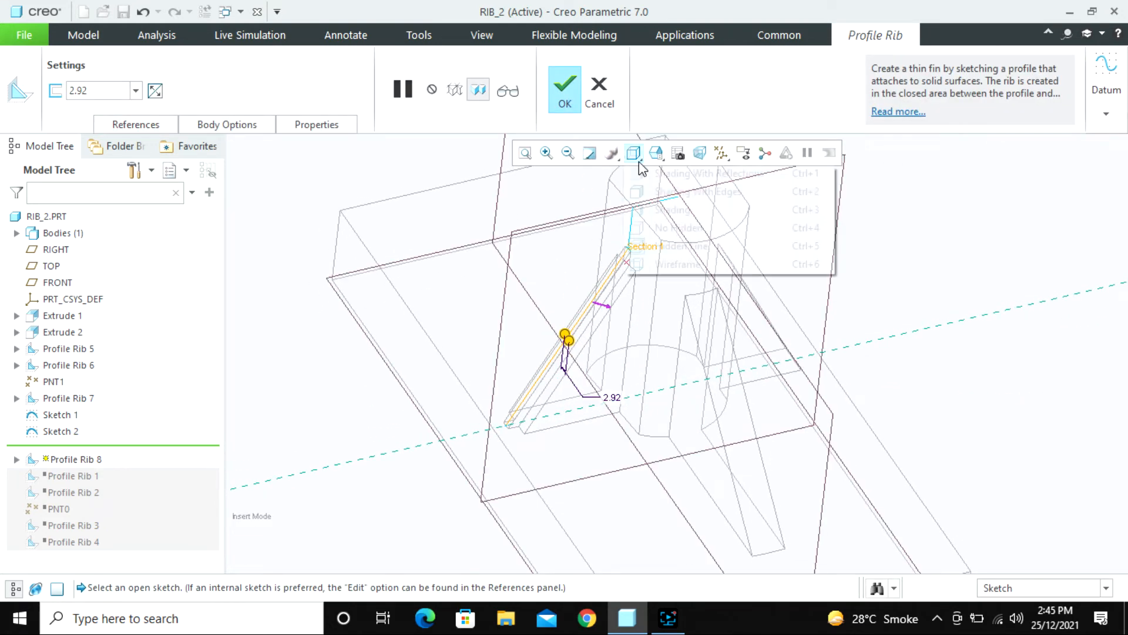
left_click(670, 212)
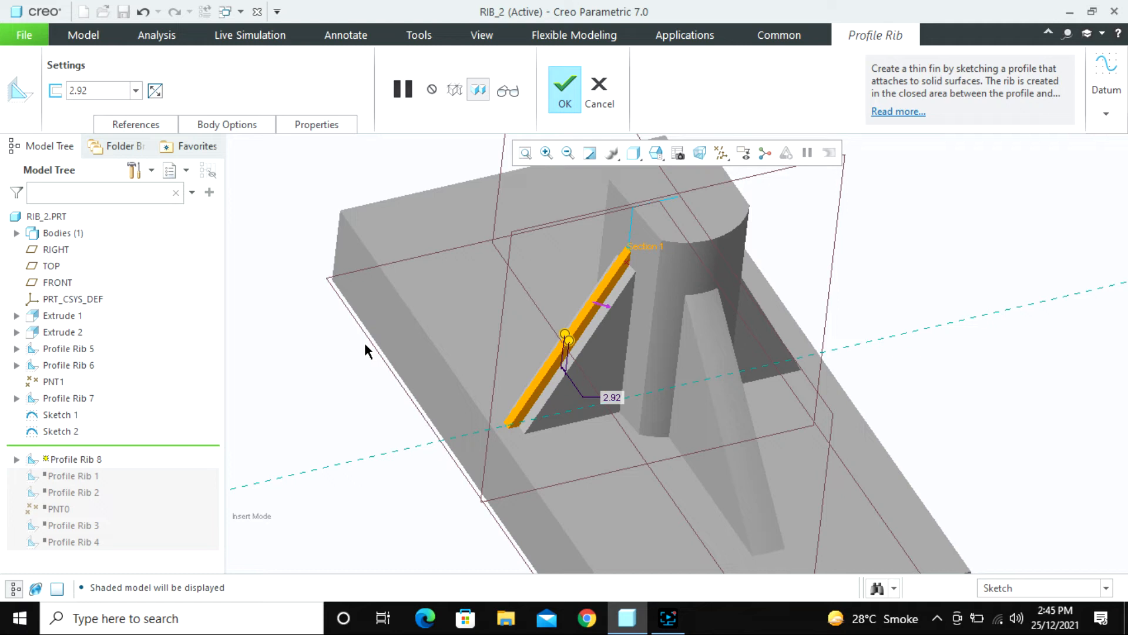
double_click(93, 85)
type("5")
key("Return")
mouse_move(484, 244)
middle_mouse_down()
mouse_move(662, 352)
mouse_move(837, 294)
mouse_move(768, 262)
mouse_move(786, 254)
mouse_move(722, 300)
mouse_move(778, 290)
mouse_move(801, 335)
mouse_move(775, 337)
mouse_move(676, 264)
middle_mouse_up()
middle_click(846, 294)
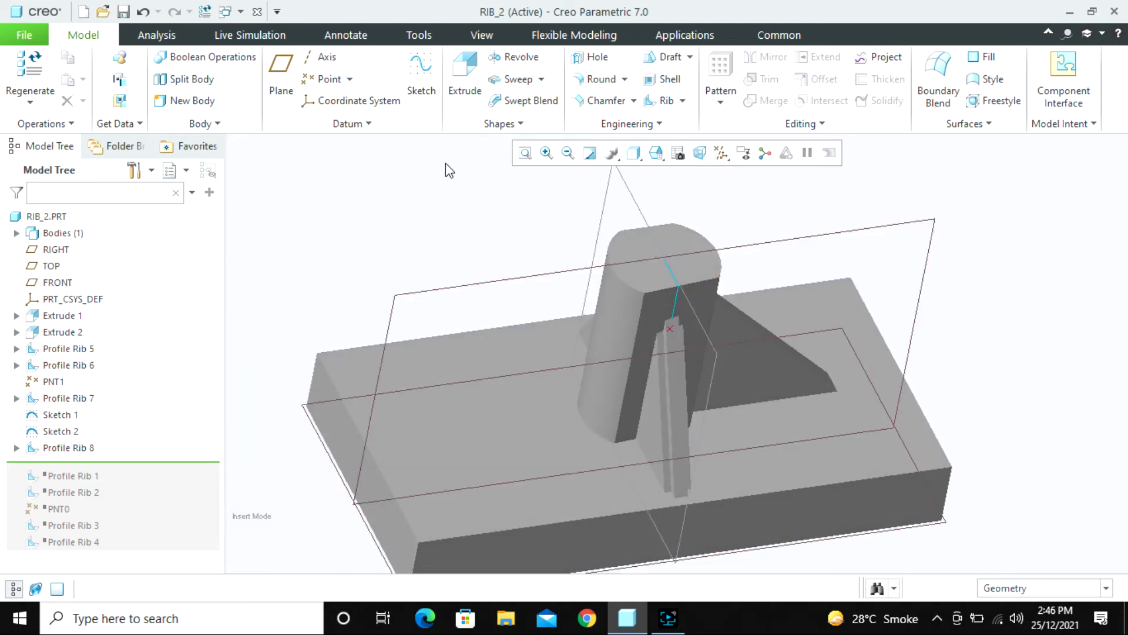
- Start a profile rib on the FRONT plane and sketch its line at about 54° from beside the boss's round side down to the base's top surface
left_click(664, 101)
left_click(523, 275)
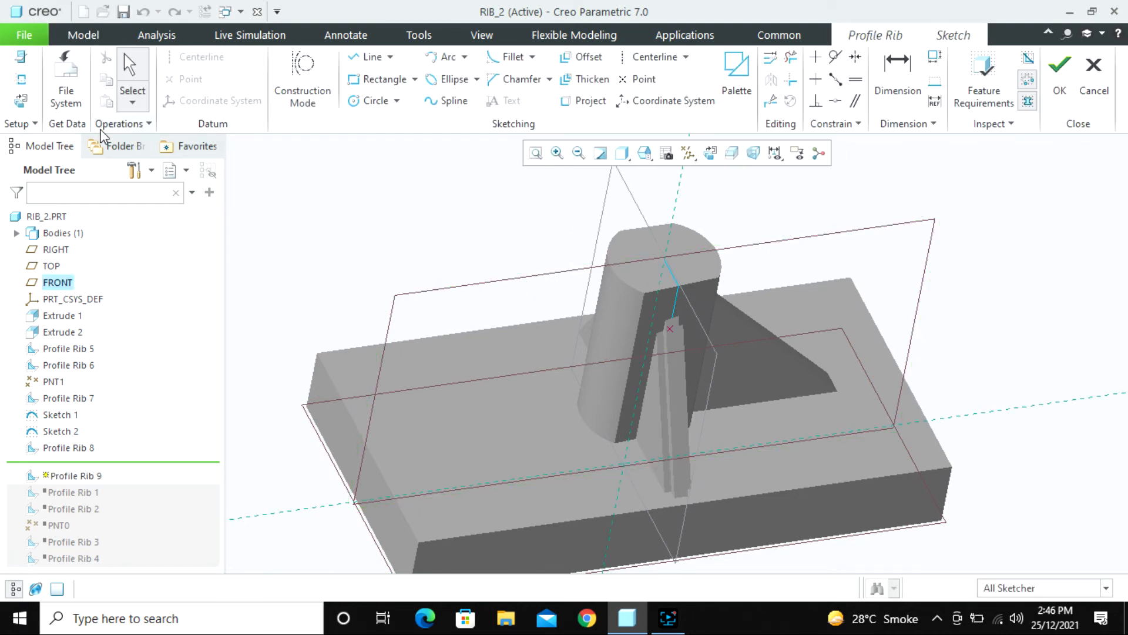
left_click(20, 101)
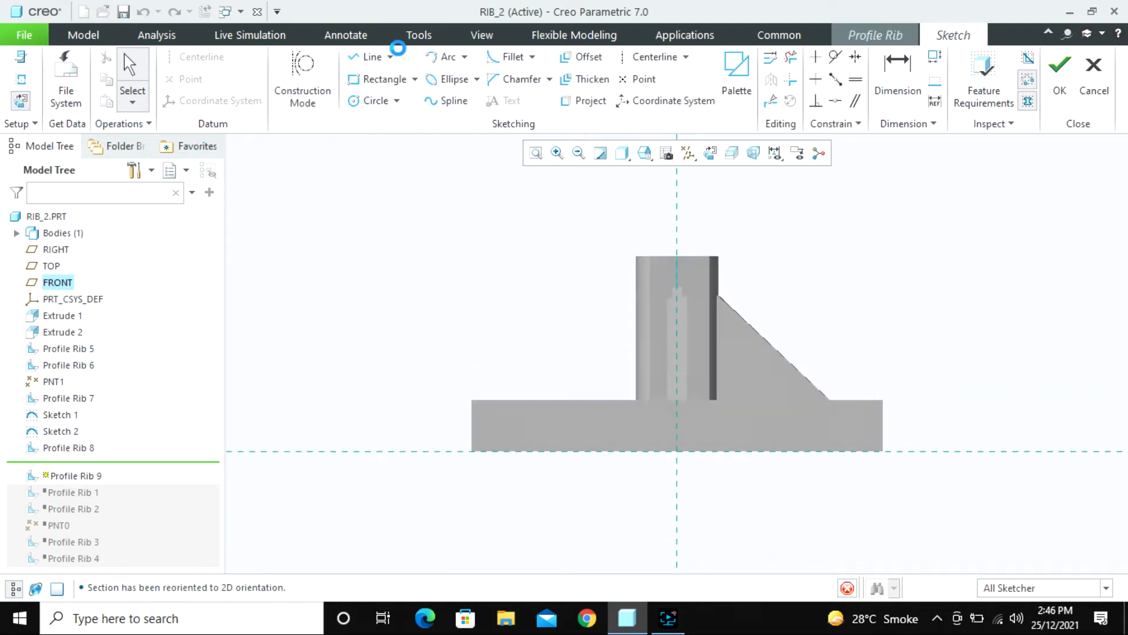
left_click(377, 56)
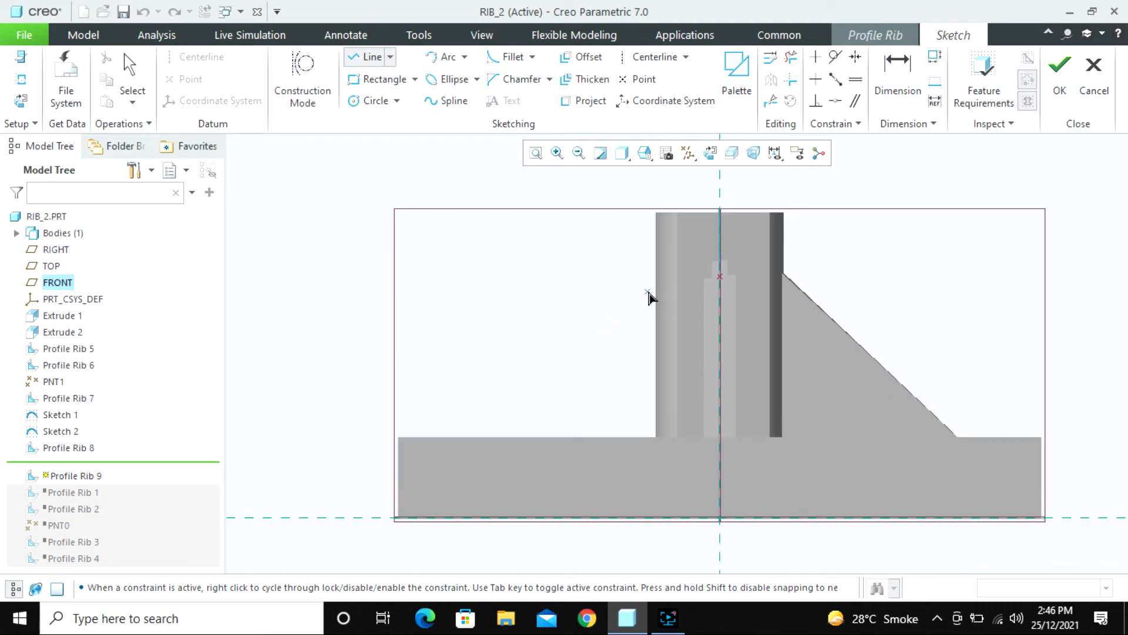
scroll(651, 295, "up", 4)
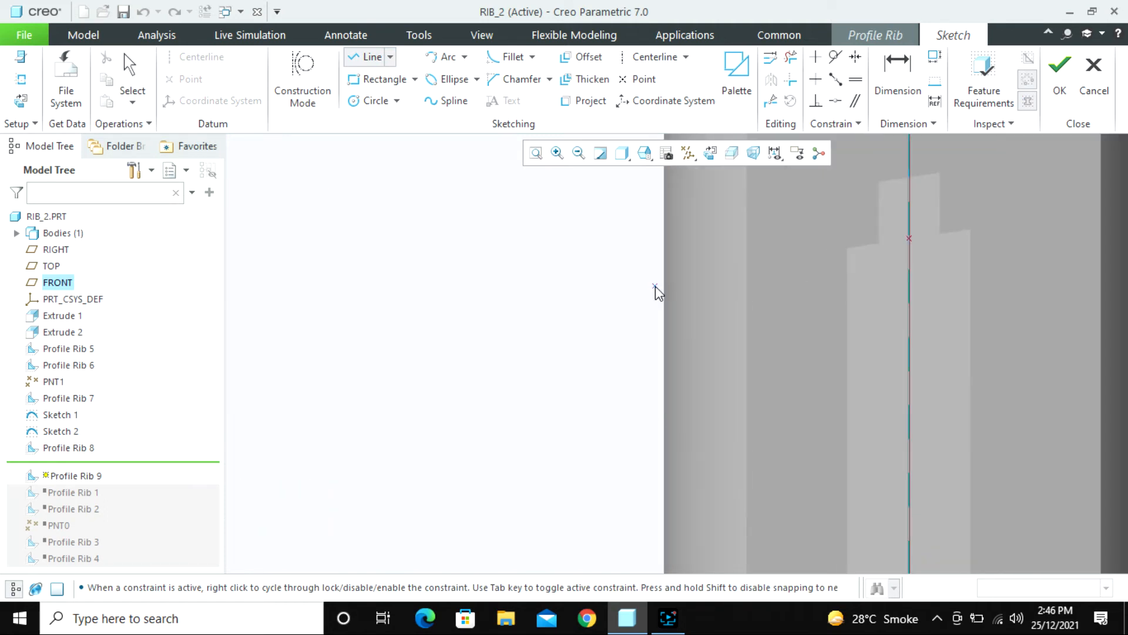
scroll(656, 287, "down", 4)
left_click(655, 287)
left_click(545, 435)
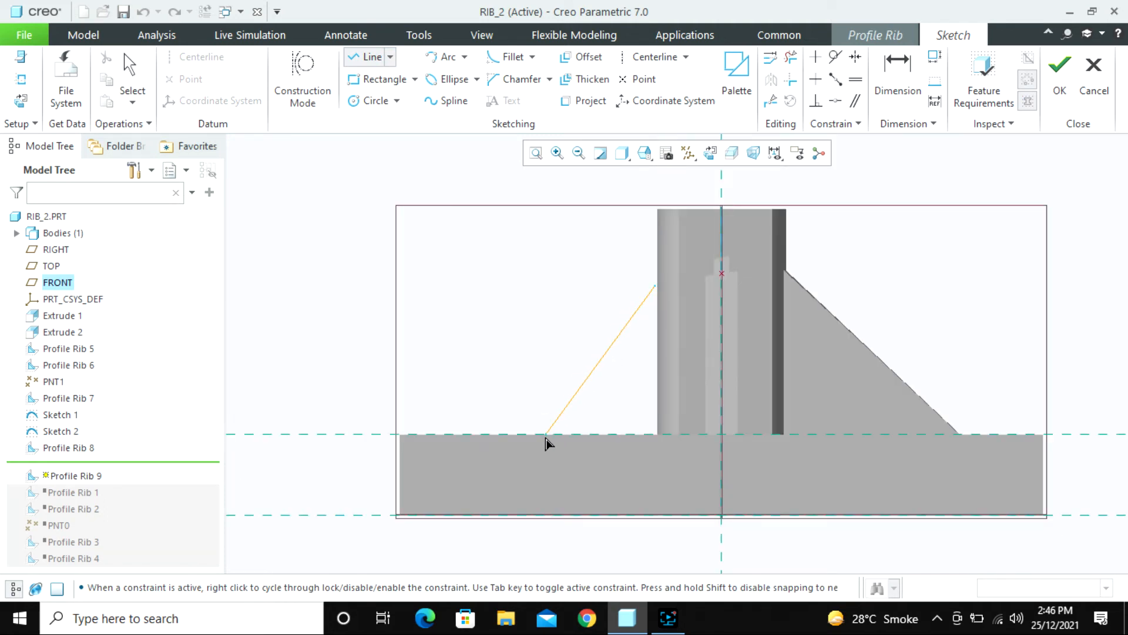
middle_click(484, 375)
left_click(1059, 74)
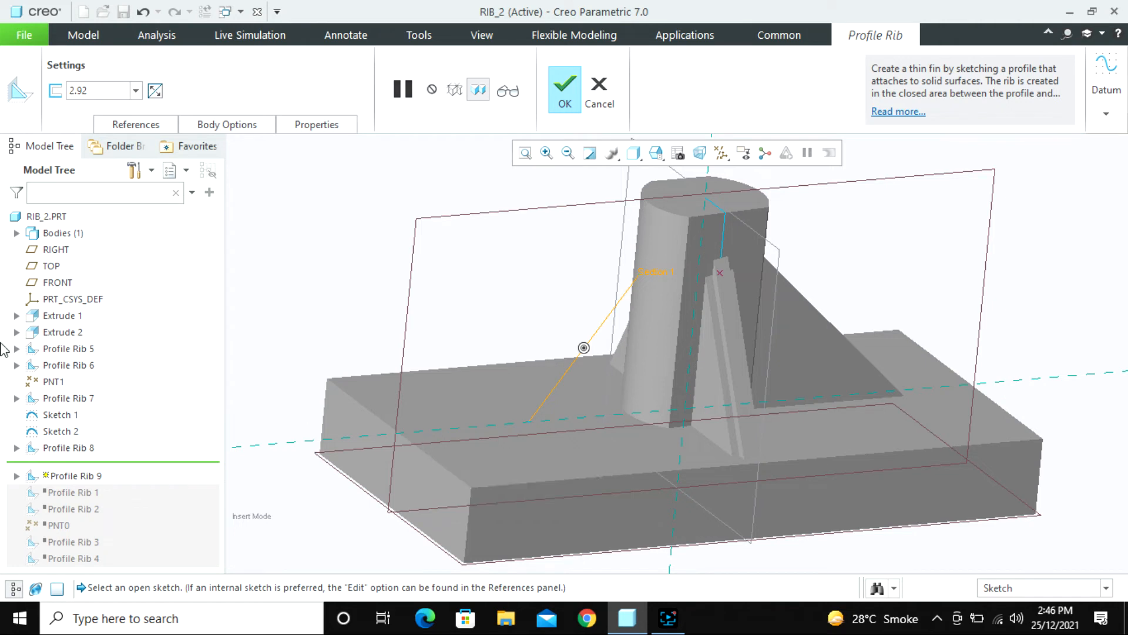
- Reopen the rib's sketch and add the boss's outer side edge next to the line as a reference
left_click(125, 122)
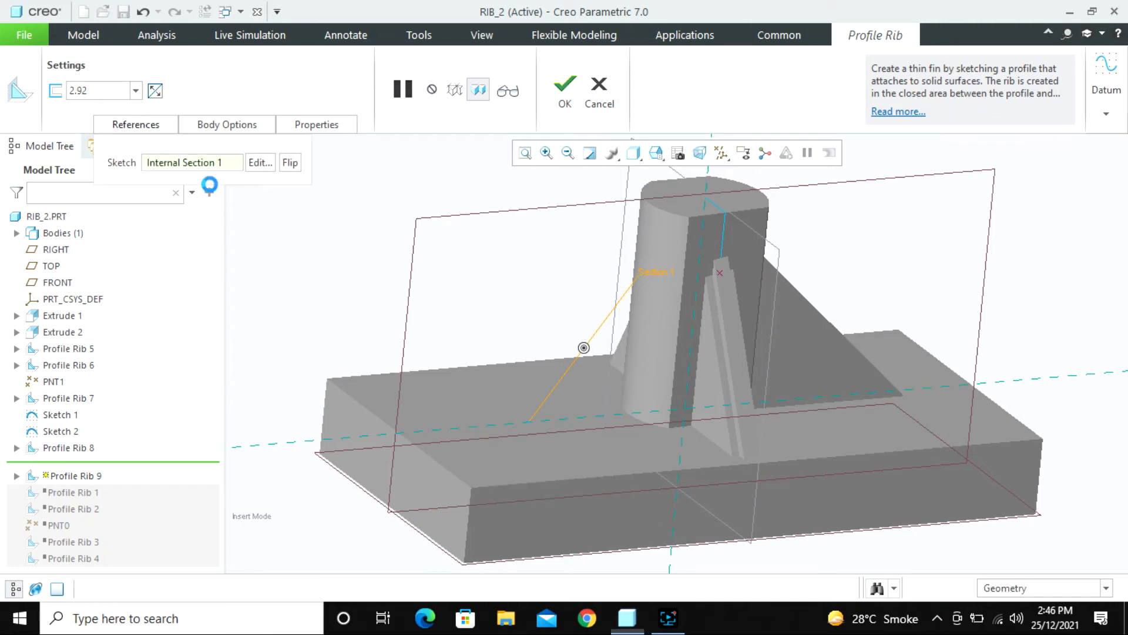
left_click(259, 162)
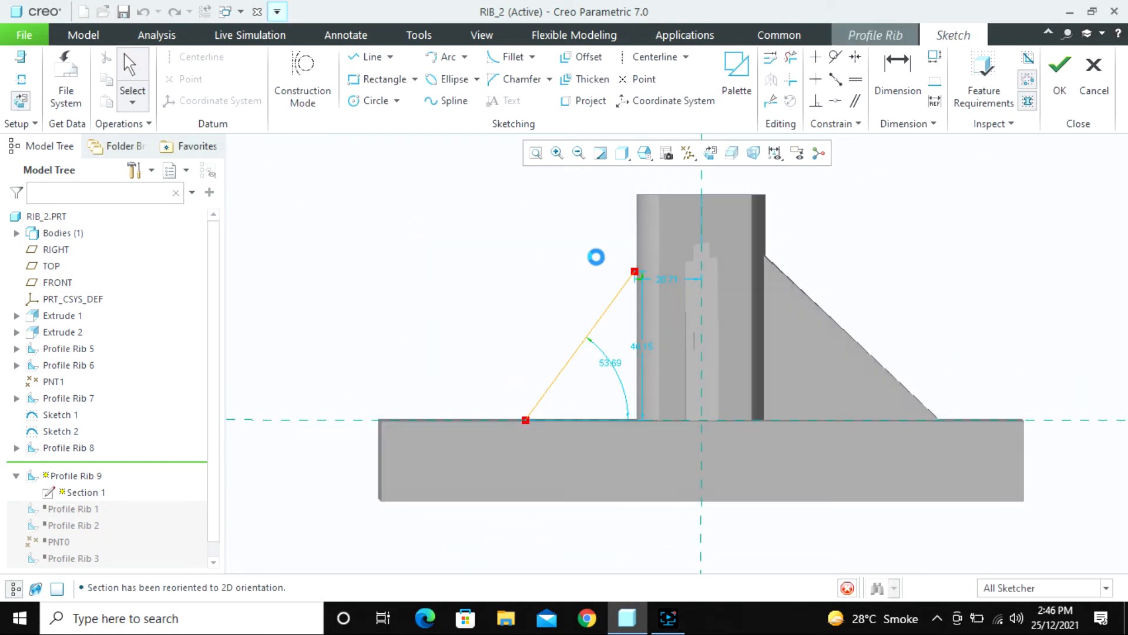
left_click(21, 79)
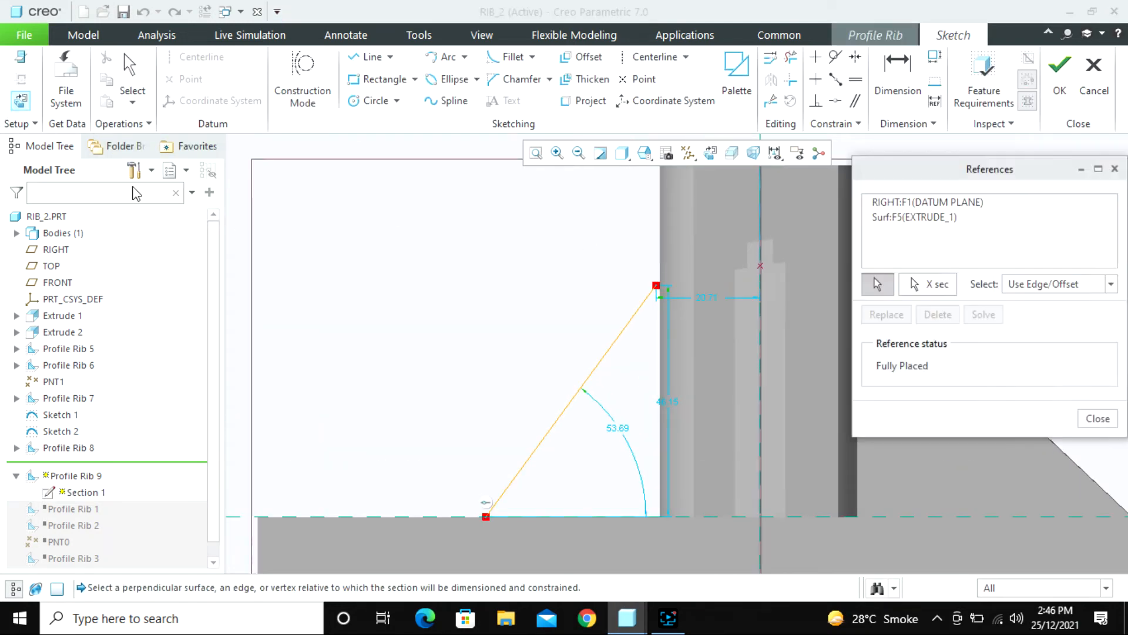
left_click(660, 220)
middle_click(567, 234)
middle_click(568, 234)
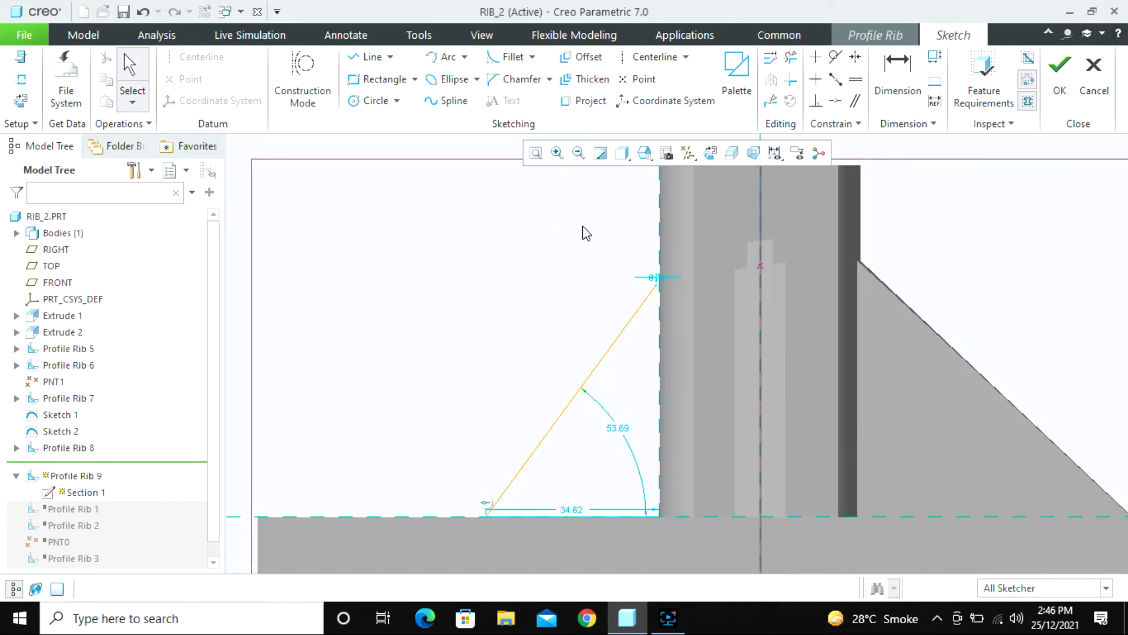
- Constrain the line's upper endpoint to lie on the boss's side edge and finish the sketch
left_click(835, 100)
left_click(660, 293)
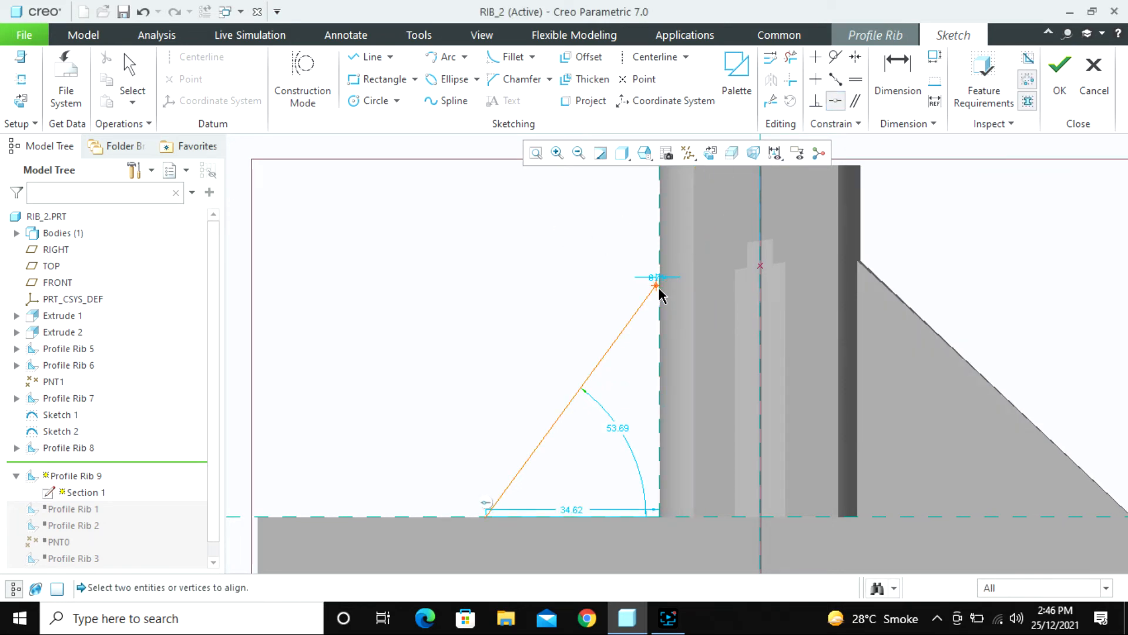
left_click(660, 272)
middle_click(615, 262)
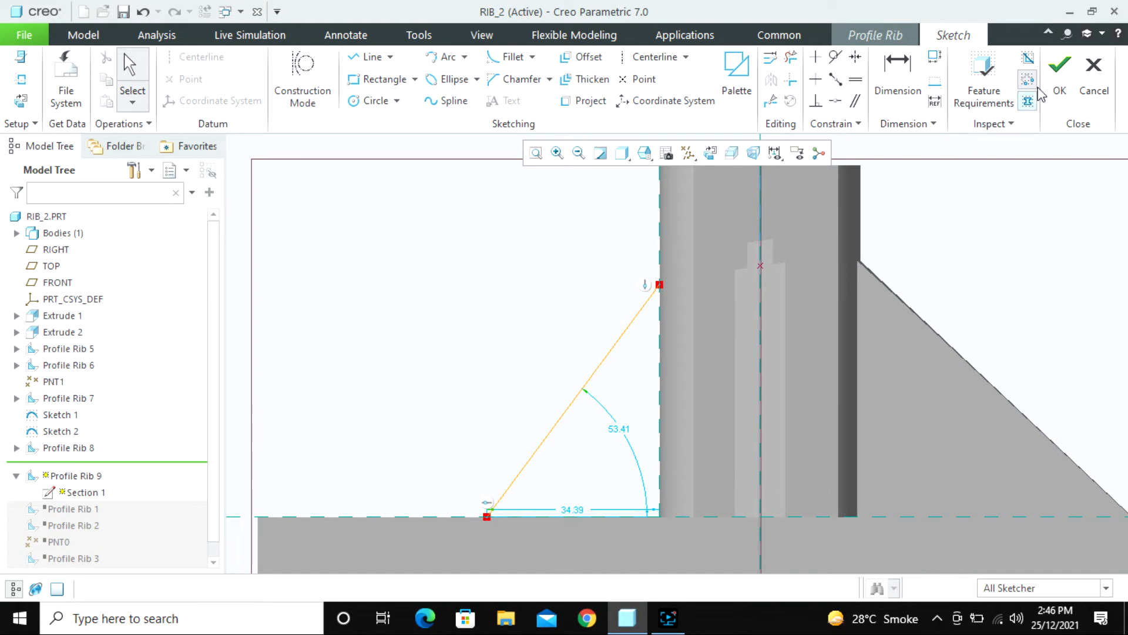
left_click(1060, 73)
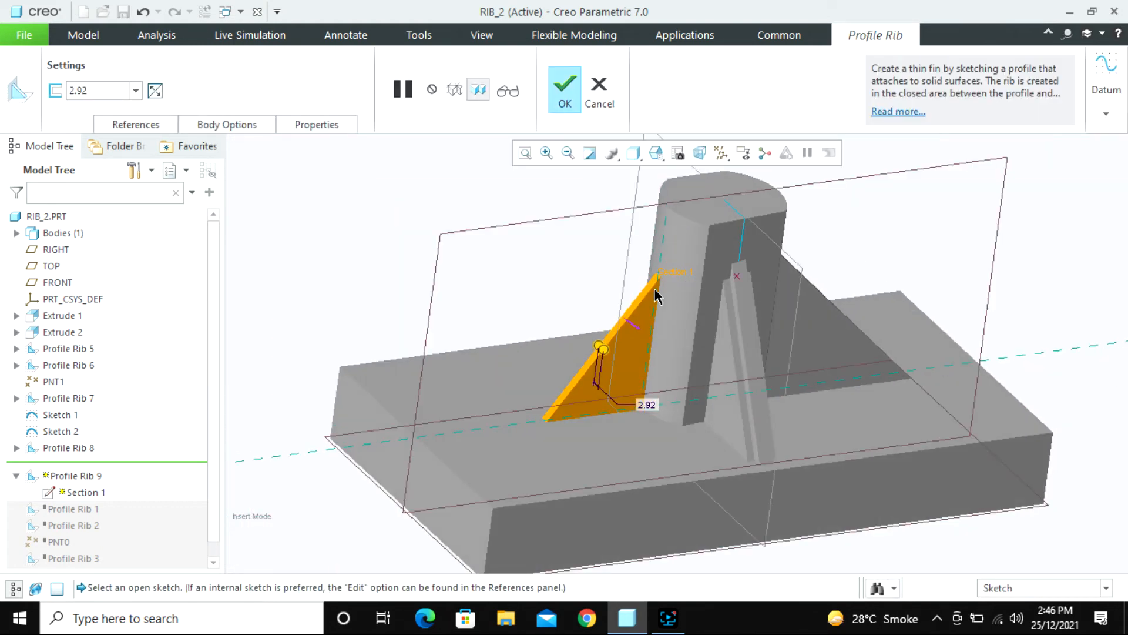
- Try flipping the rib's material side away from the boss and return it to filling toward the boss
left_click(135, 124)
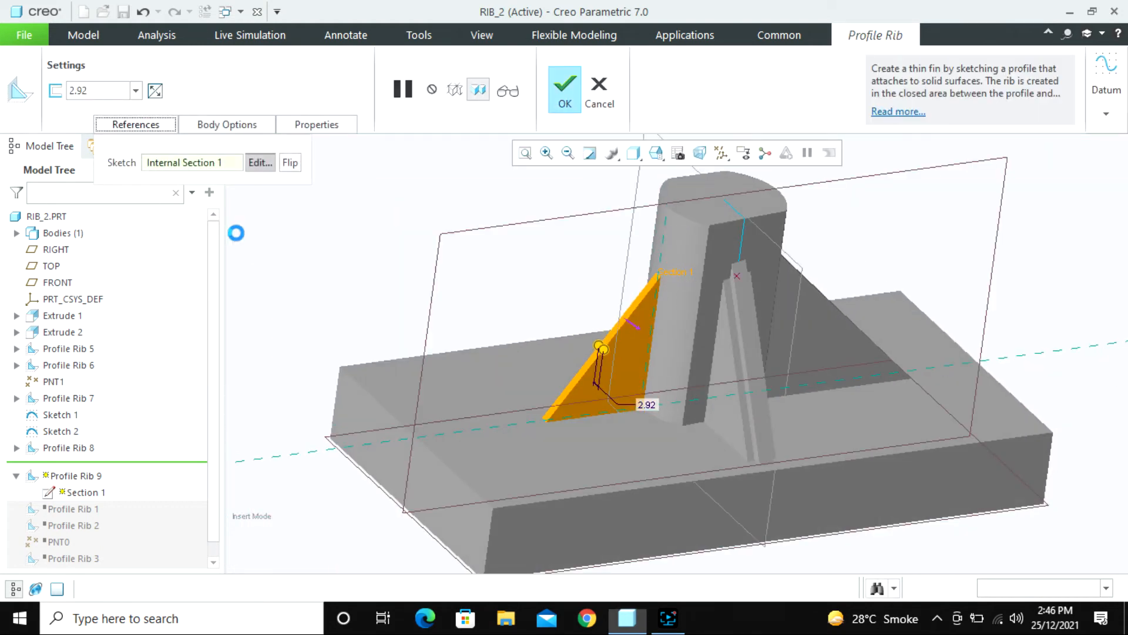
left_click(290, 163)
left_click(294, 168)
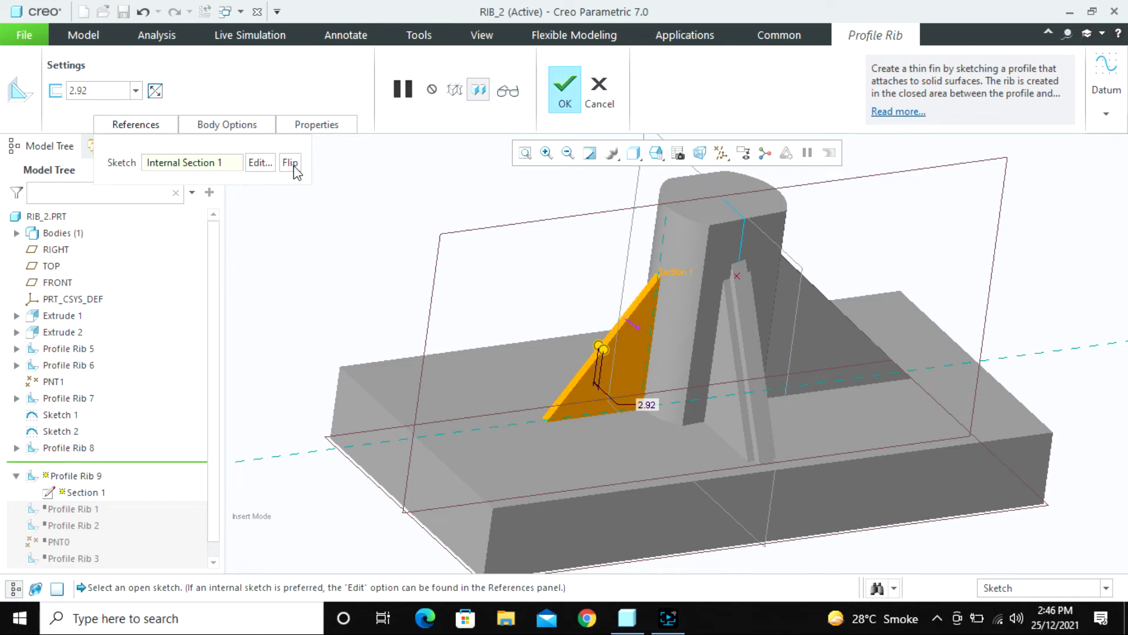
left_click(632, 324)
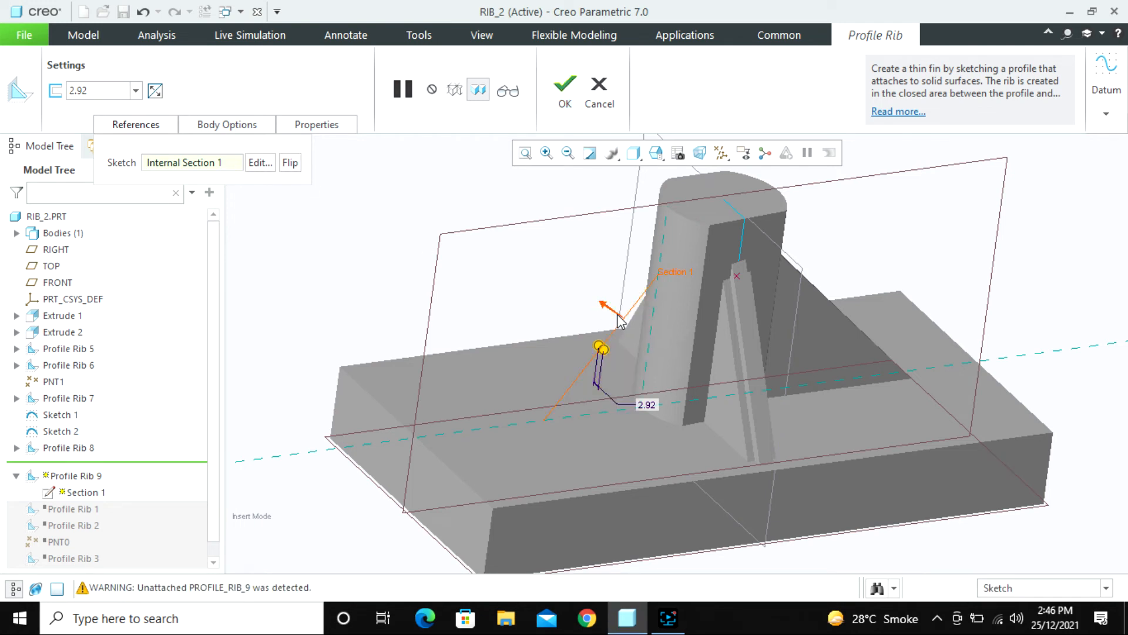
left_click(630, 322)
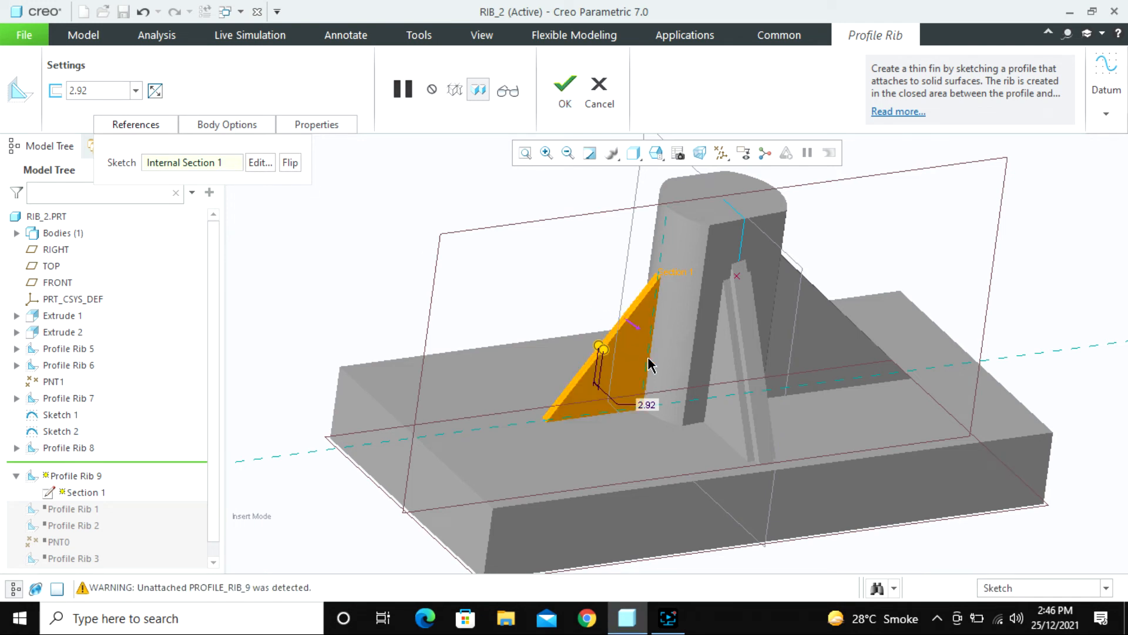
- Create the profile rib and save the part
left_click(565, 90)
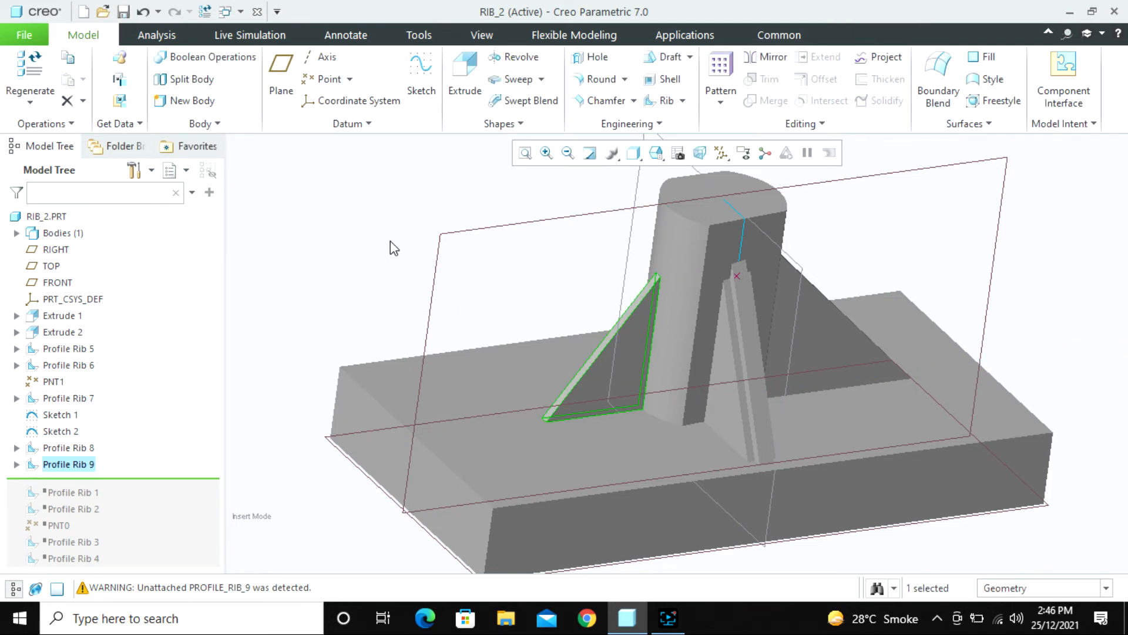
key("ctrl+s")
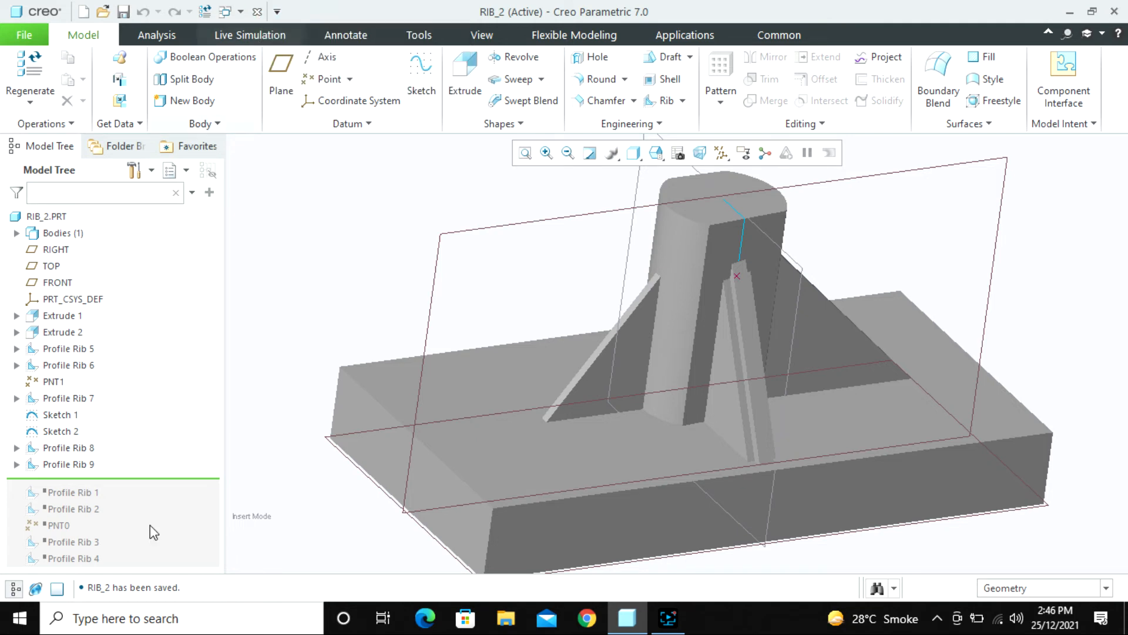
- Delete all features from Profile Rib 5 through Profile Rib 9 and move the insertion point to the end of the model tree
left_click(67, 349)
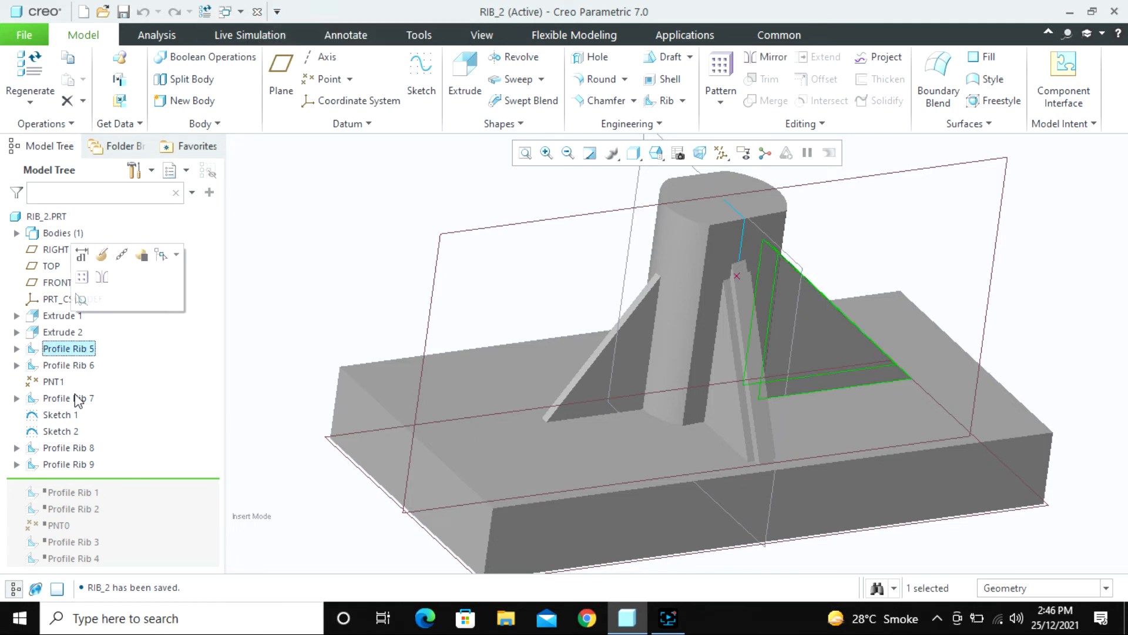
left_click(67, 464, "shift")
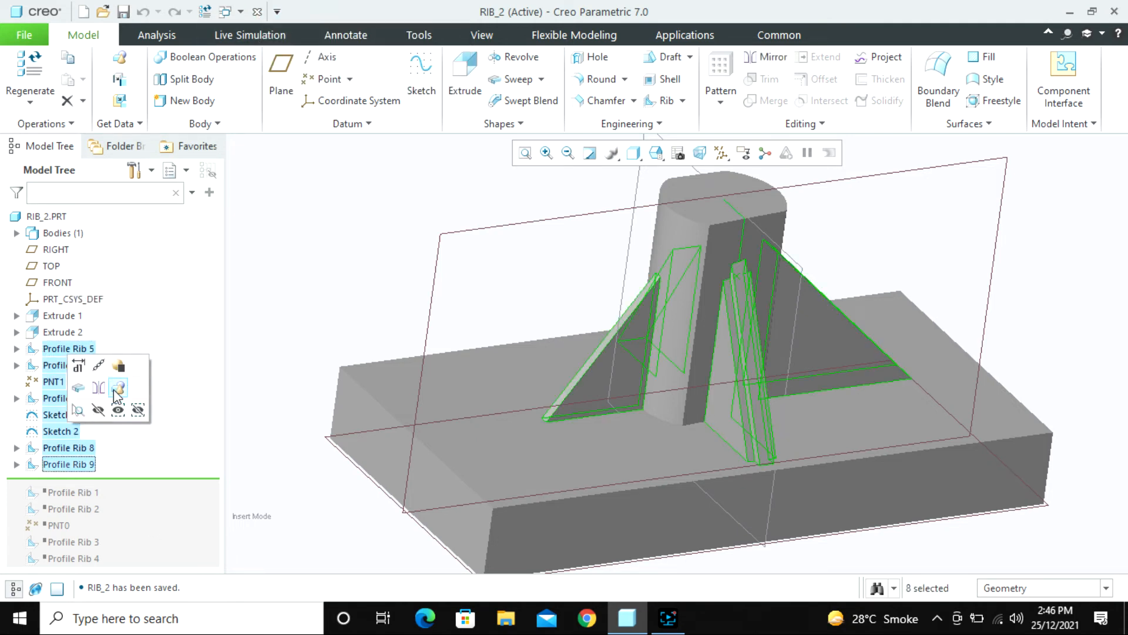
right_click(66, 435)
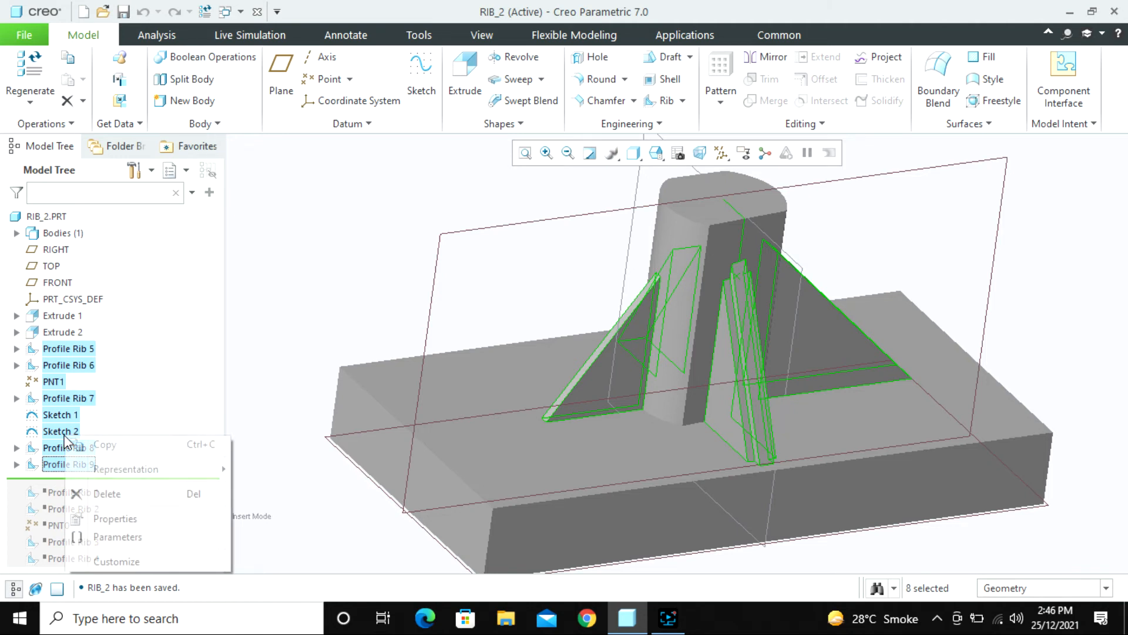
left_click(107, 493)
left_click(520, 331)
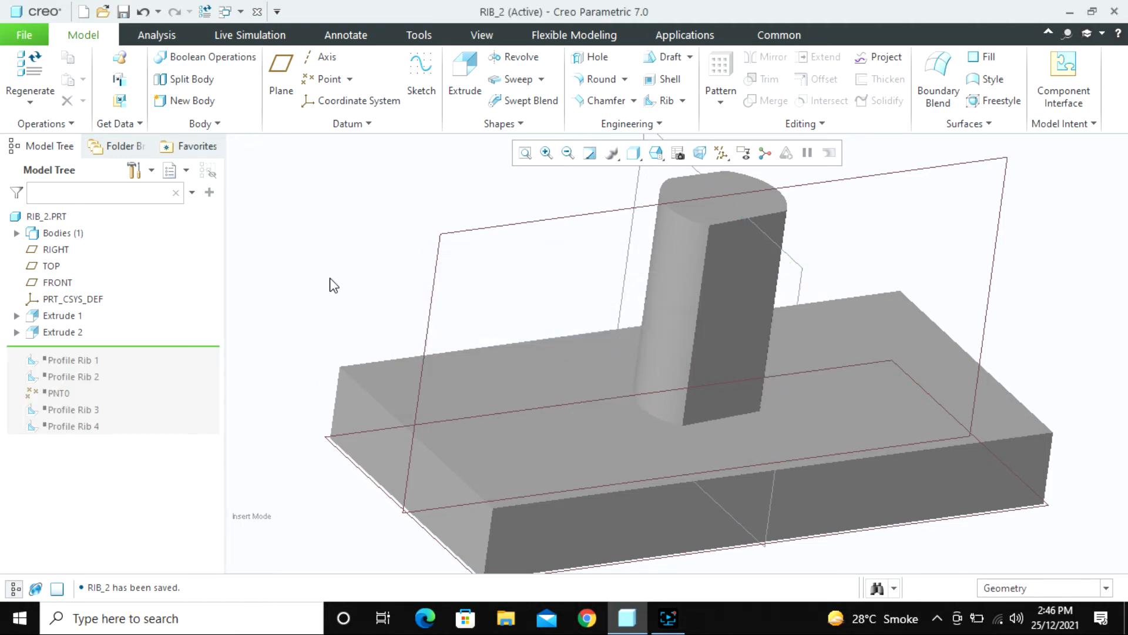
left_click_drag(171, 350, 170, 435)
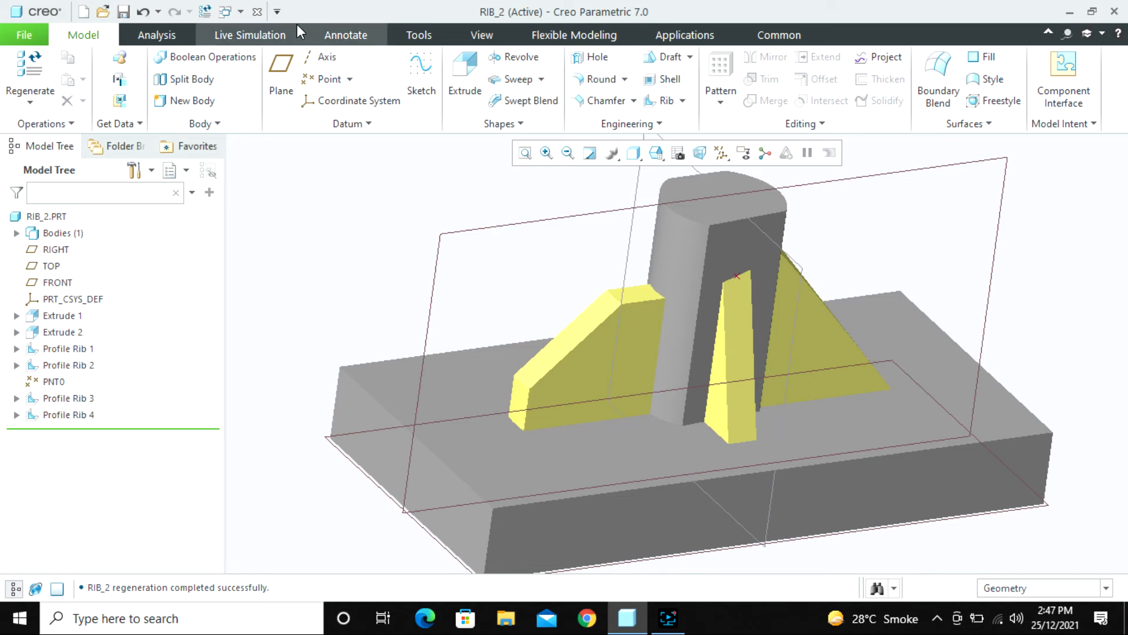
- Close the part, then preview and open rib_5.prt from the 6. Draft Shell Rib folder
left_click(257, 12)
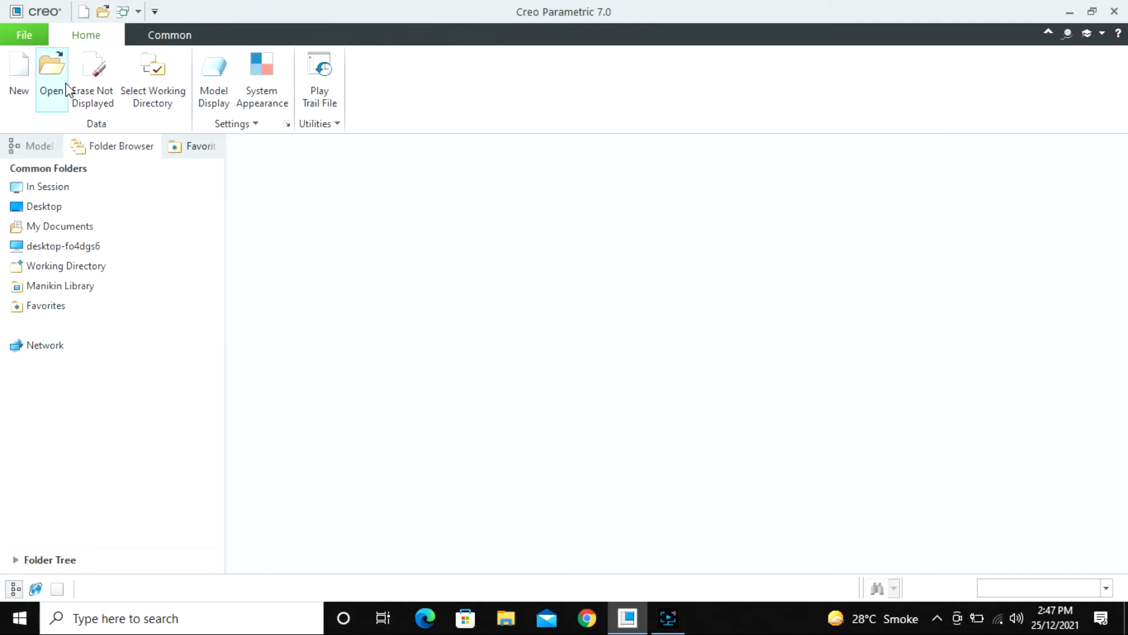
left_click(53, 83)
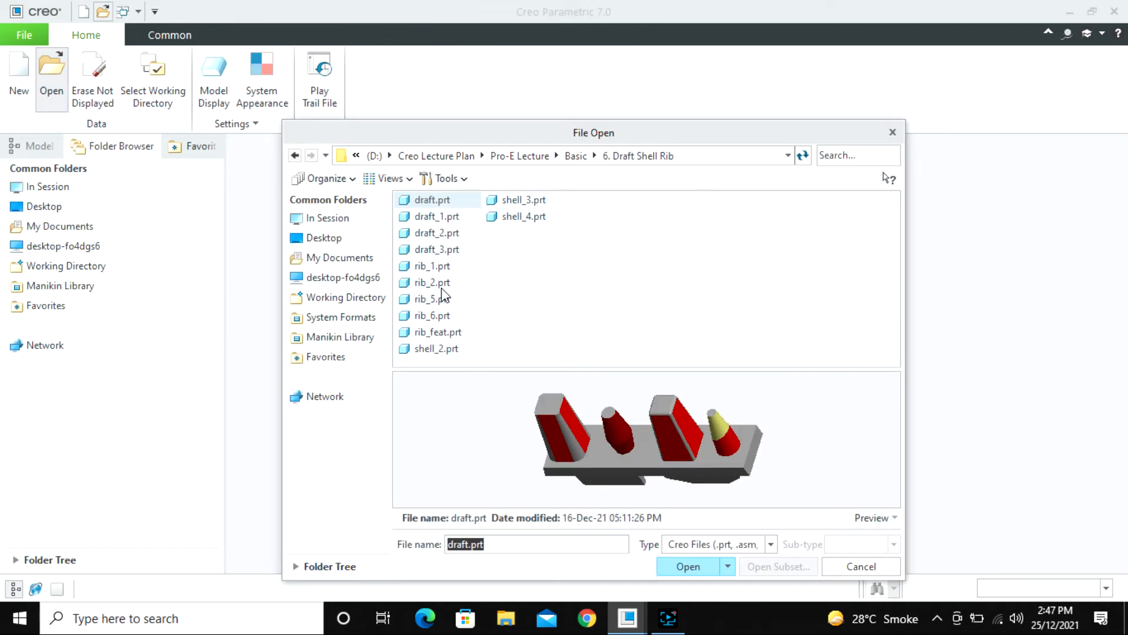
left_click(444, 299)
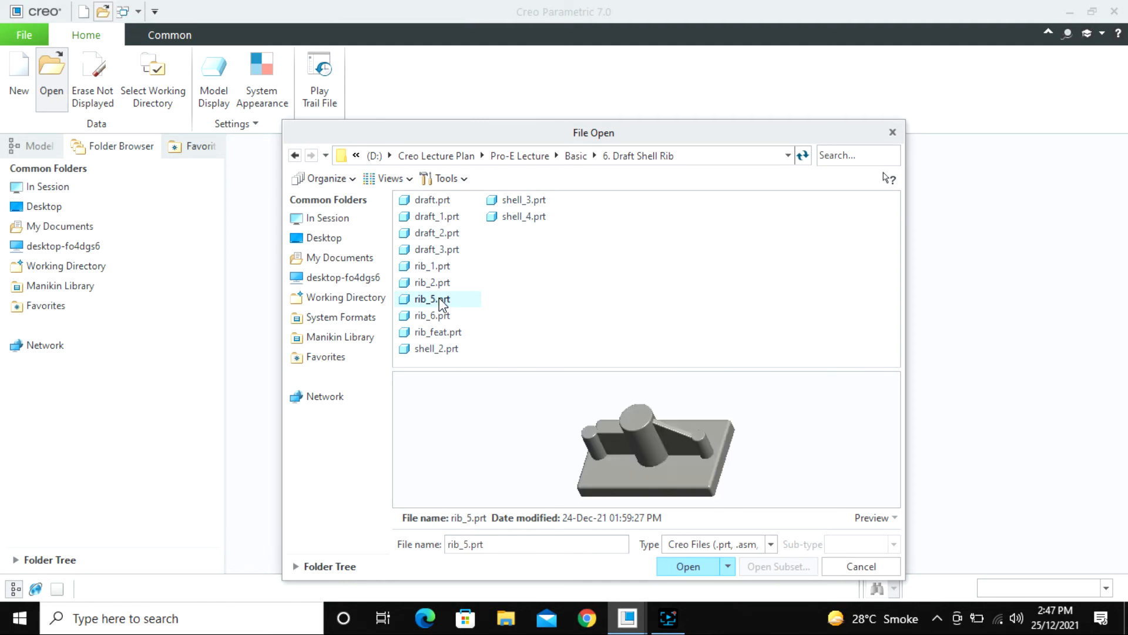
middle_click_drag(617, 453, 640, 491)
scroll(609, 441, "down", 3)
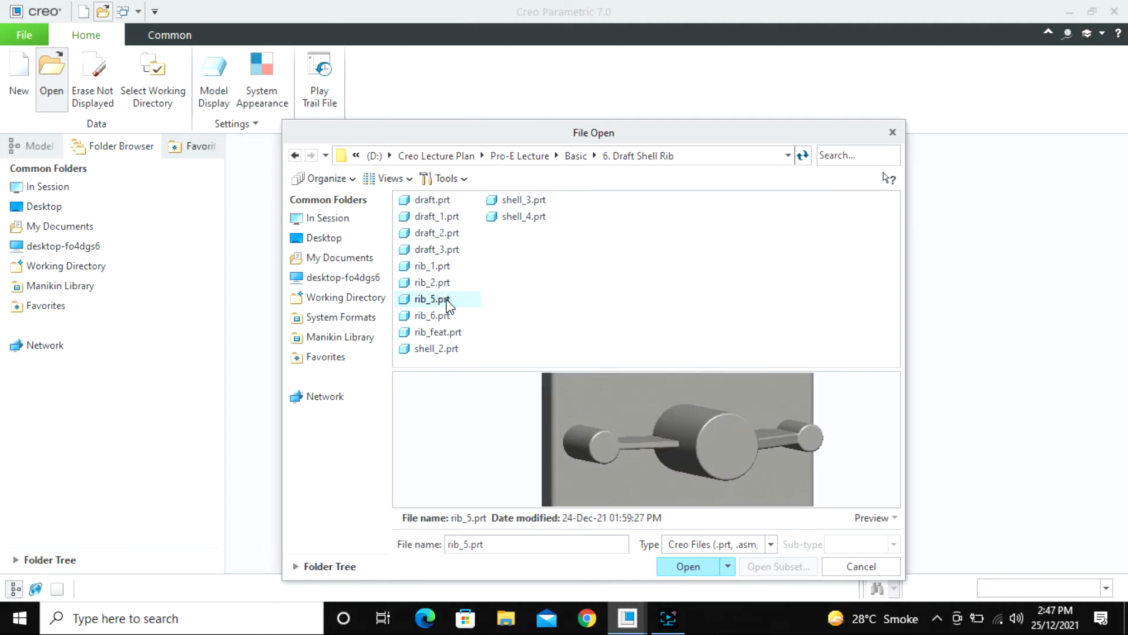
double_click(448, 301)
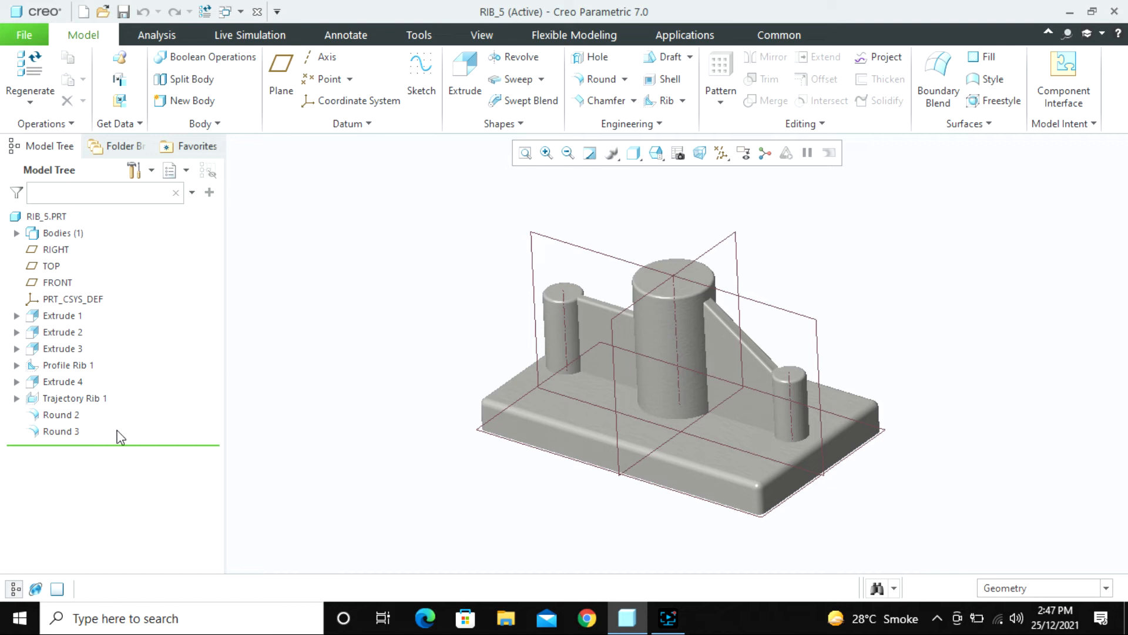
- Move the insertion point to just after Extrude 3 and start a profile rib sketch on the FRONT plane
left_click_drag(106, 446, 113, 362)
middle_click_drag(860, 398, 703, 348)
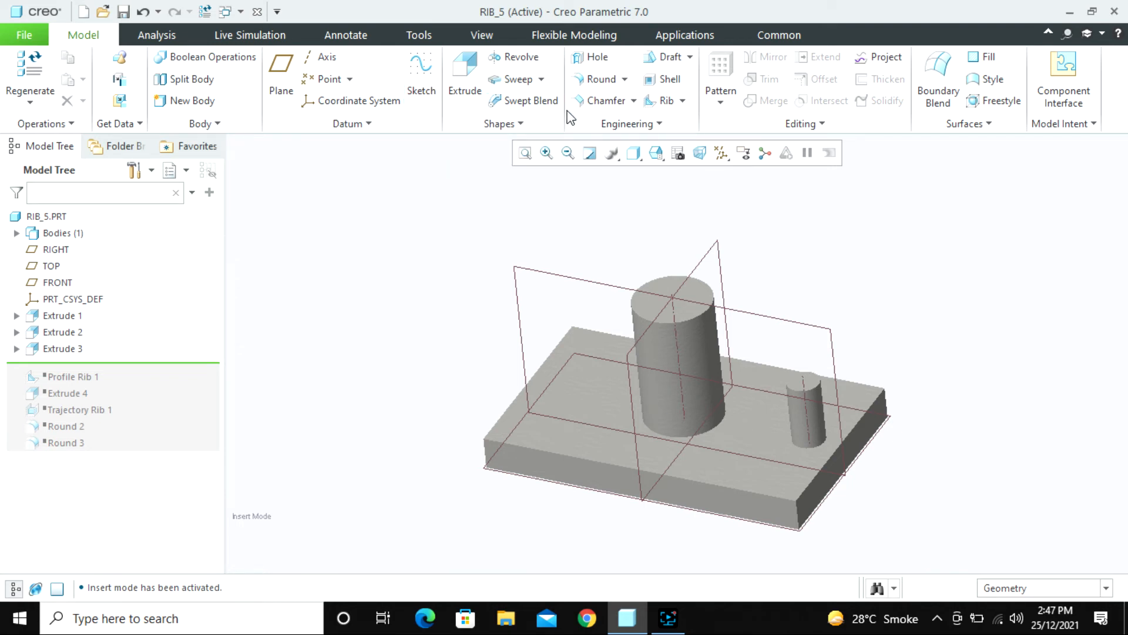
left_click(664, 106)
scroll(823, 364, "up", 5)
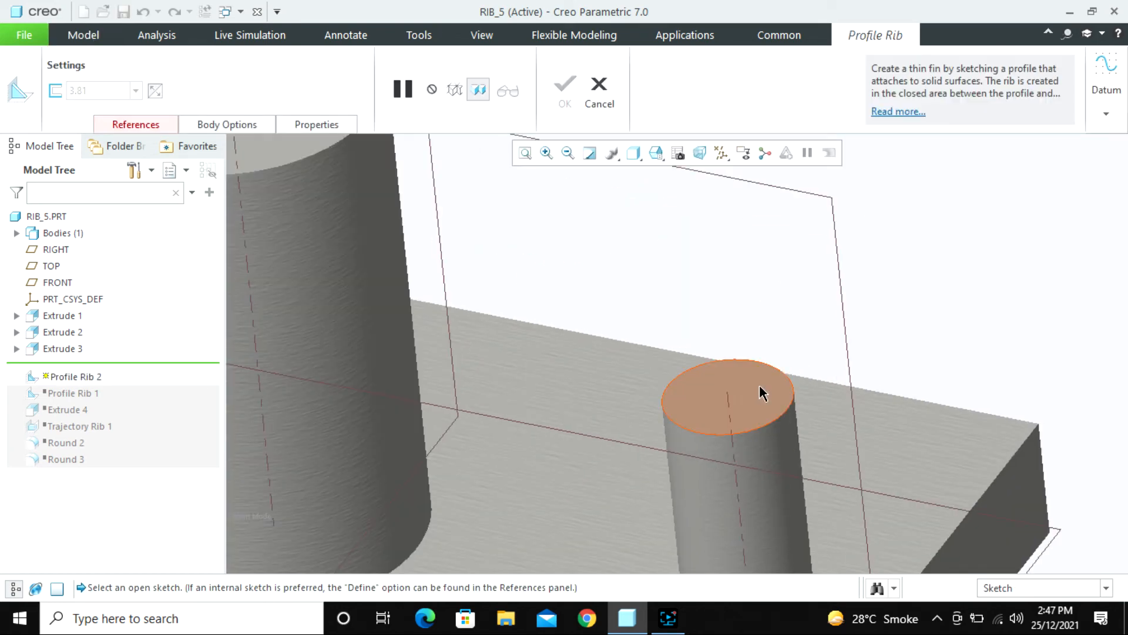
scroll(637, 245, "down", 3)
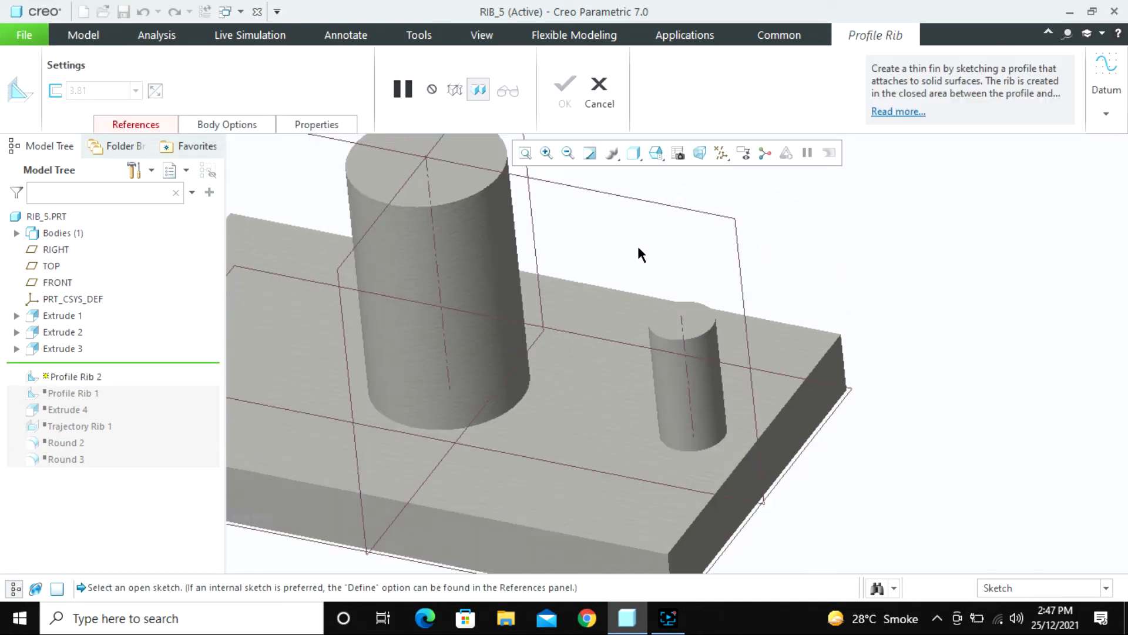
scroll(760, 259, "down", 3)
left_click(508, 191)
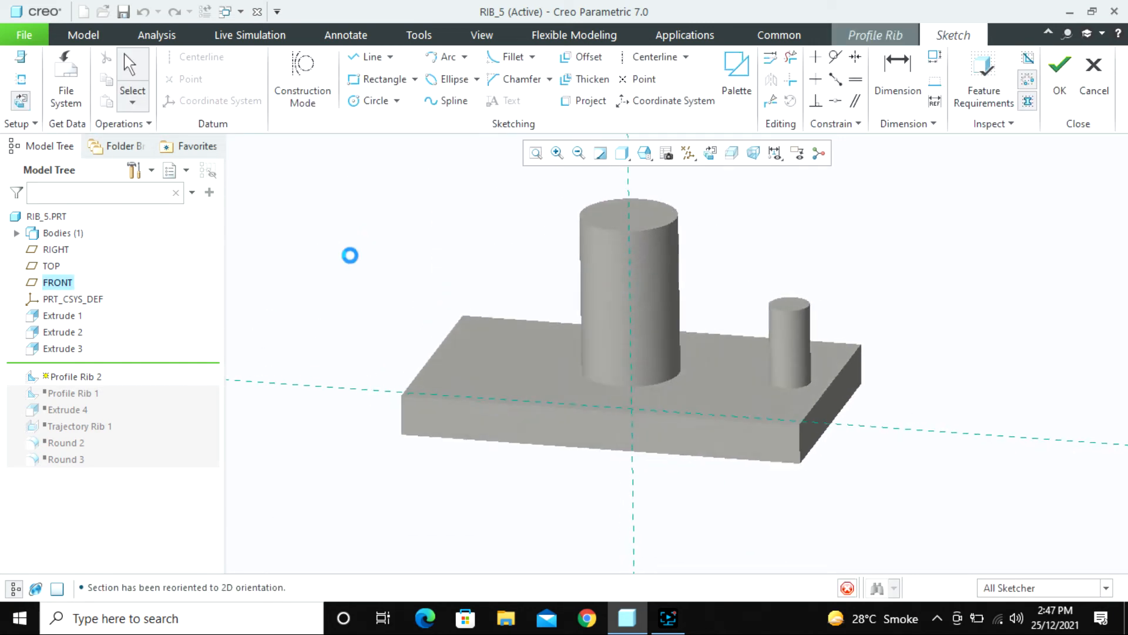
- Sketch a sloping line from the tall cylinder's side down to the short cylinder's side, at about 111°, and finish the sketch
left_click(367, 57)
scroll(916, 408, "up", 3)
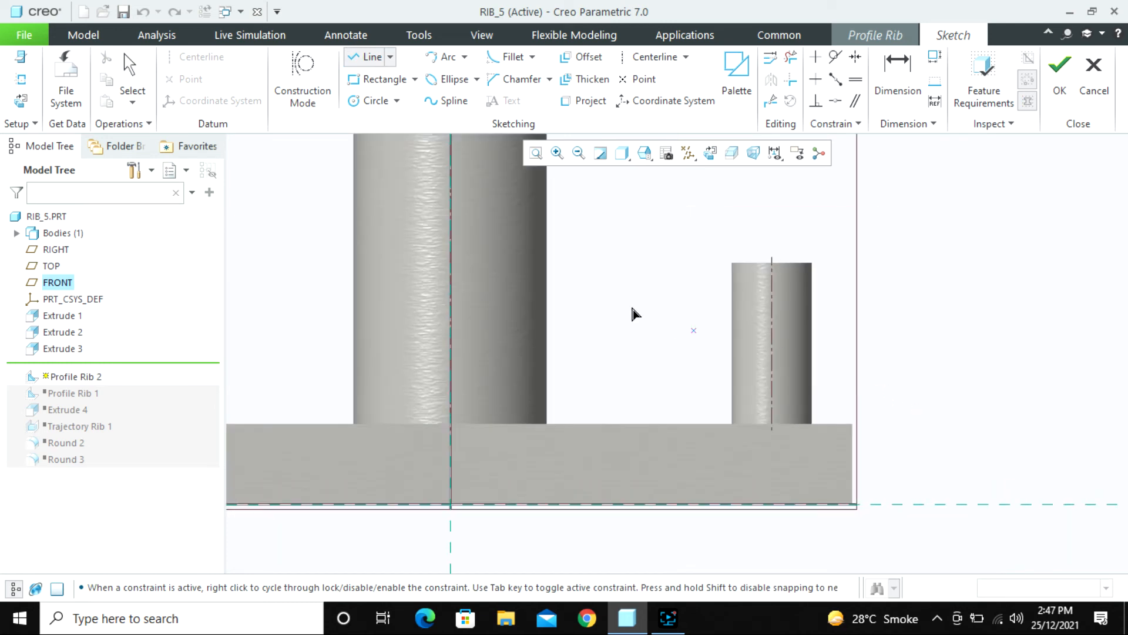
left_click(547, 246)
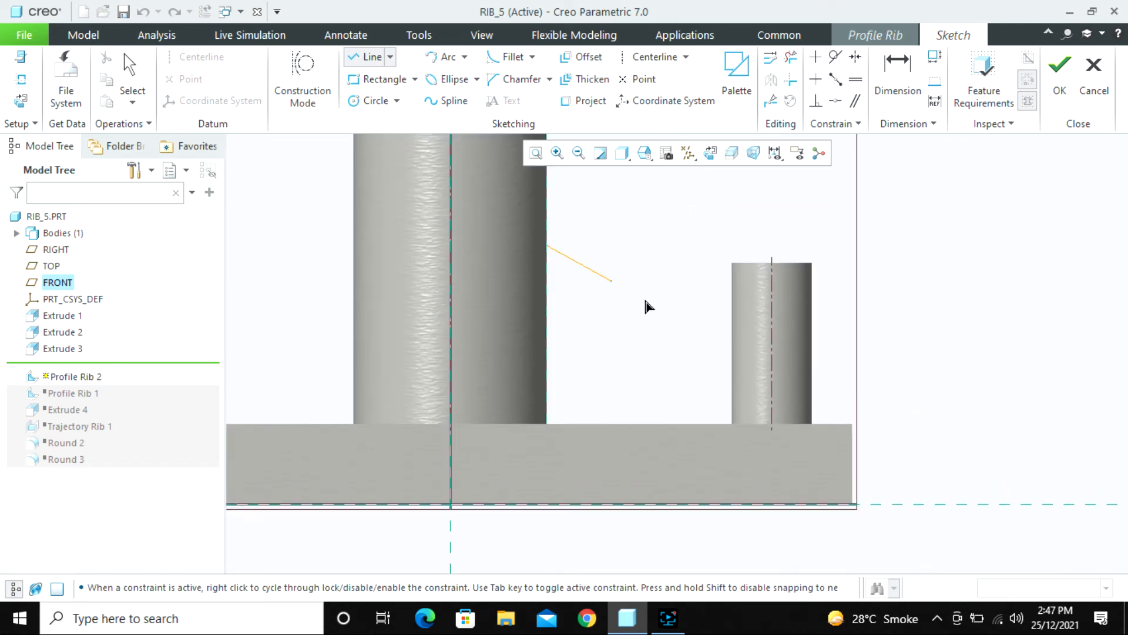
left_click(731, 316)
middle_click(705, 377)
middle_click(698, 370)
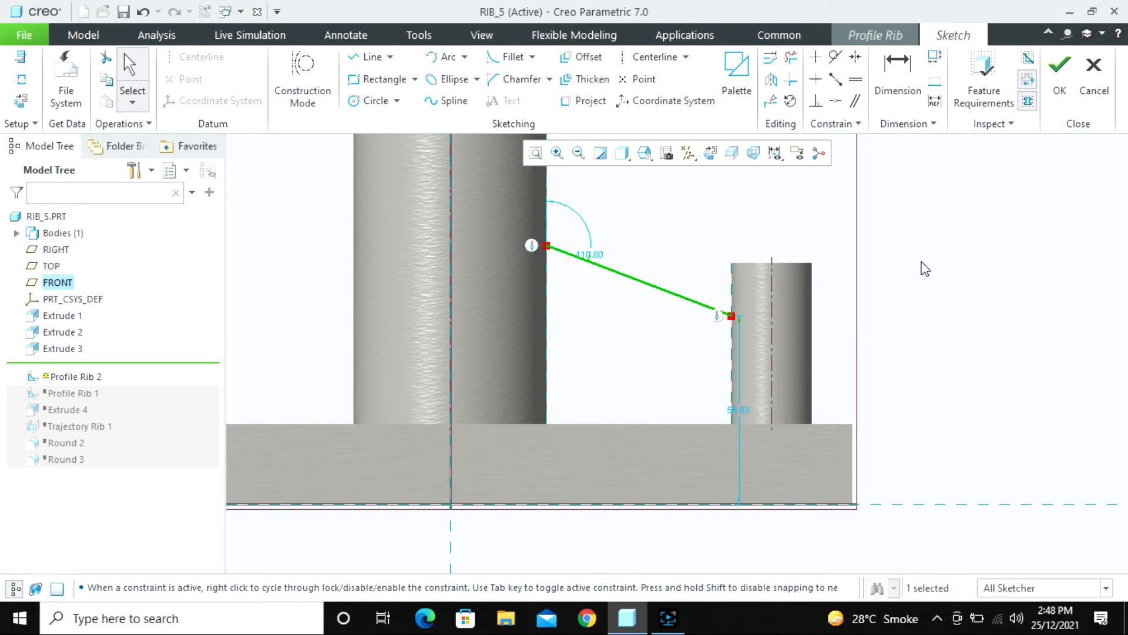
left_click(1060, 74)
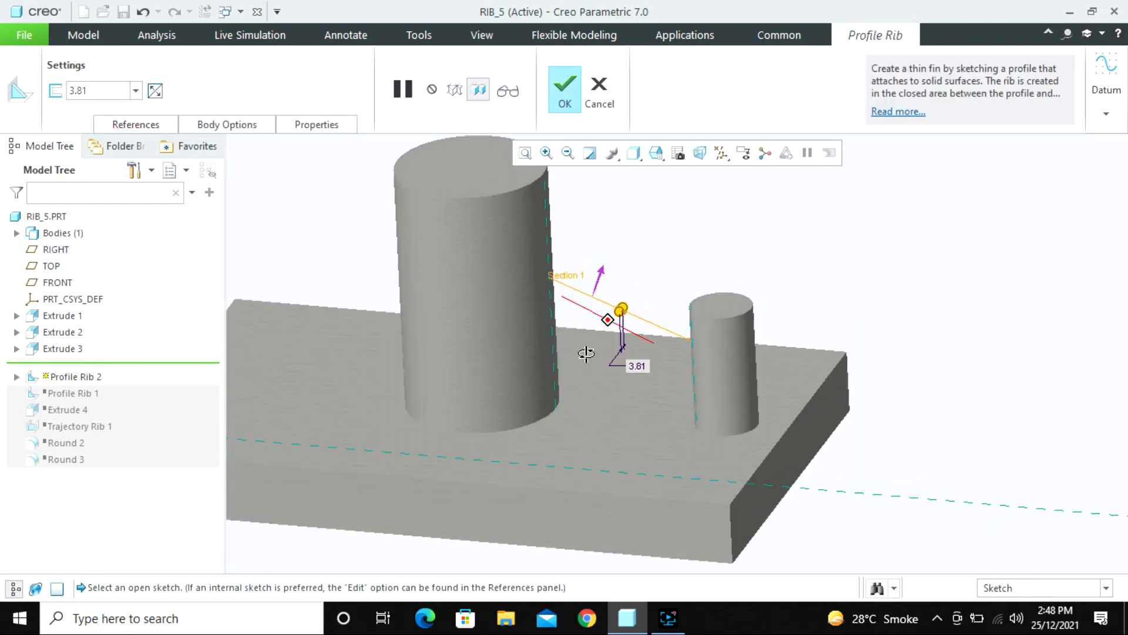
- Flip the profile rib's fill direction toward the base plate and adjust its thickness freehand to about 11.8
middle_click_drag(586, 354, 664, 354)
left_click(596, 286)
scroll(664, 354, "down", 4)
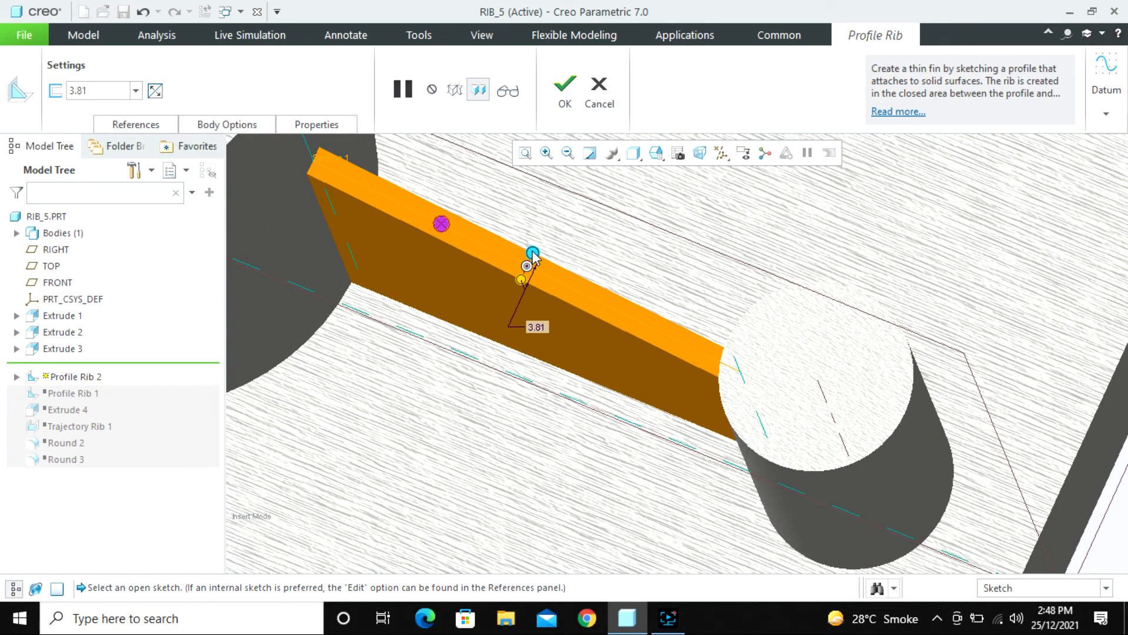
left_click_drag(532, 253, 583, 202)
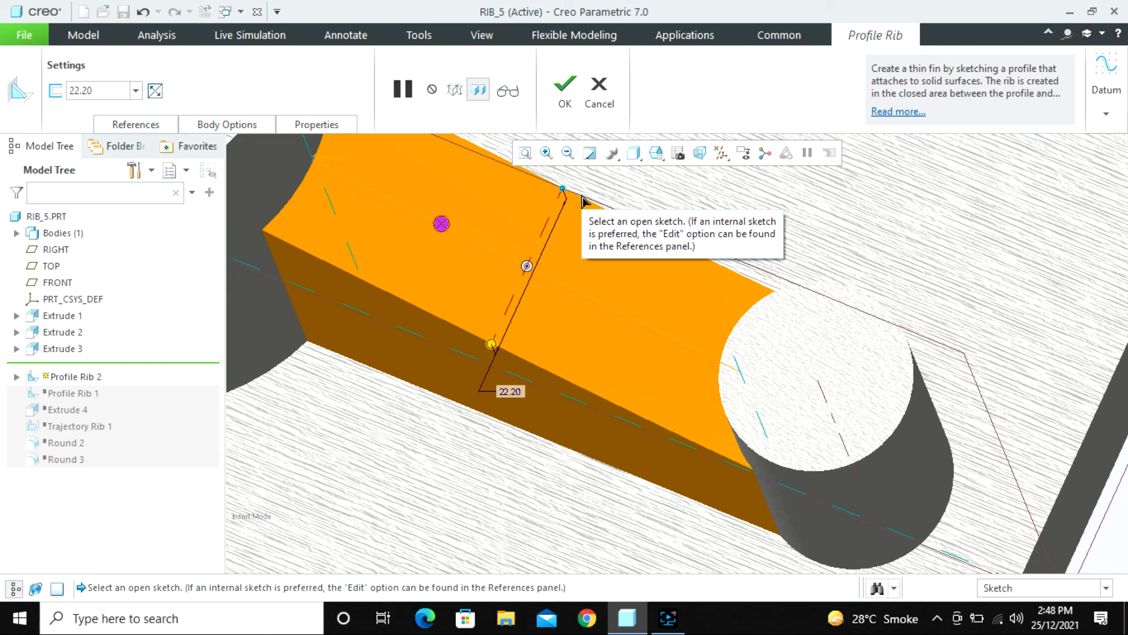
left_click_drag(583, 201, 580, 244)
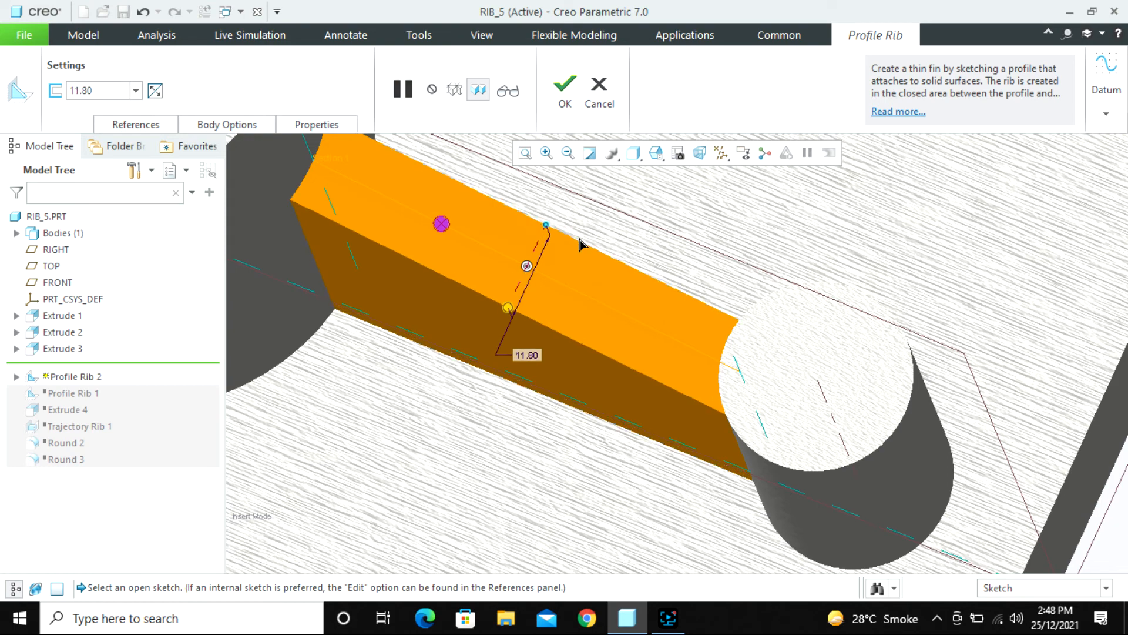
- Set the profile rib's thickness to 10 and complete the rib
left_click(100, 90)
type("10")
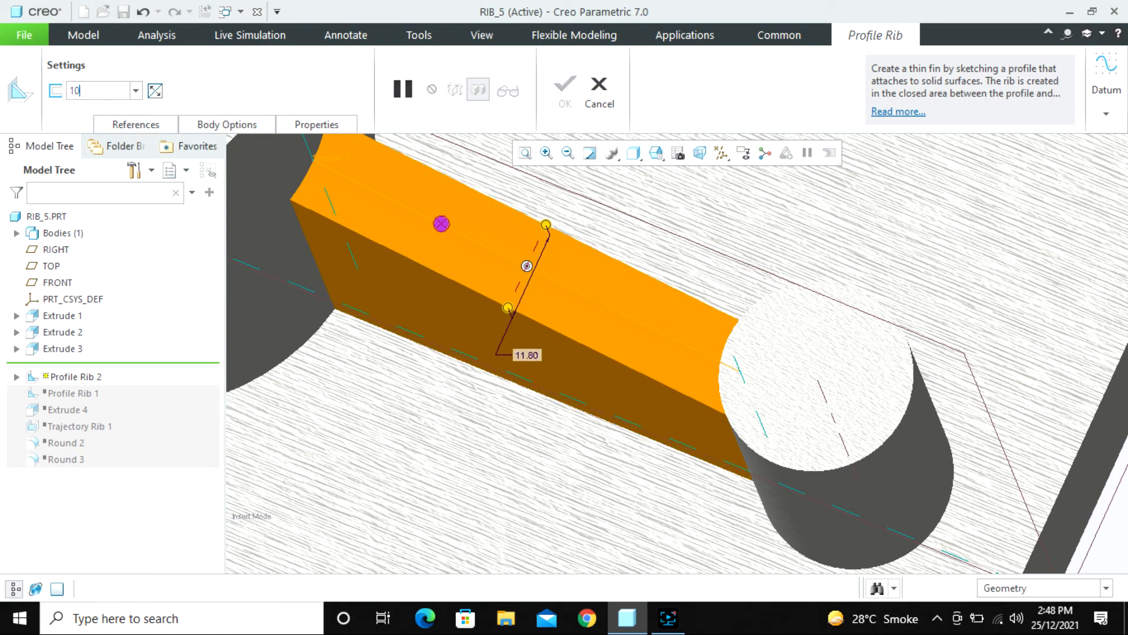
key("Return")
middle_click_drag(529, 277, 596, 293)
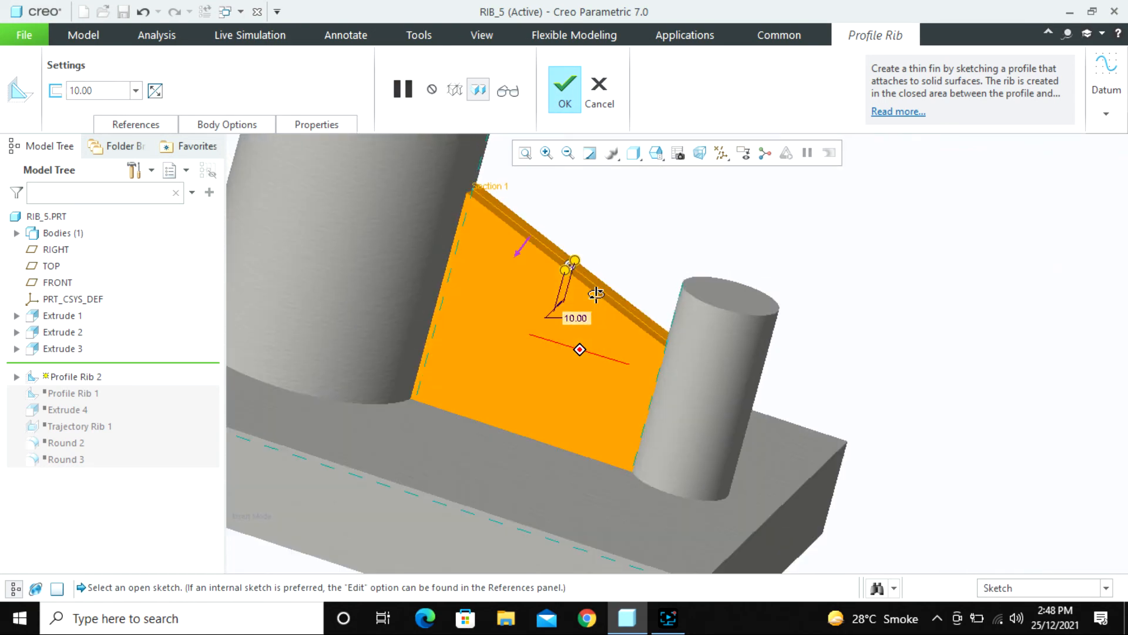
scroll(675, 245, "up", 2)
middle_click(823, 333)
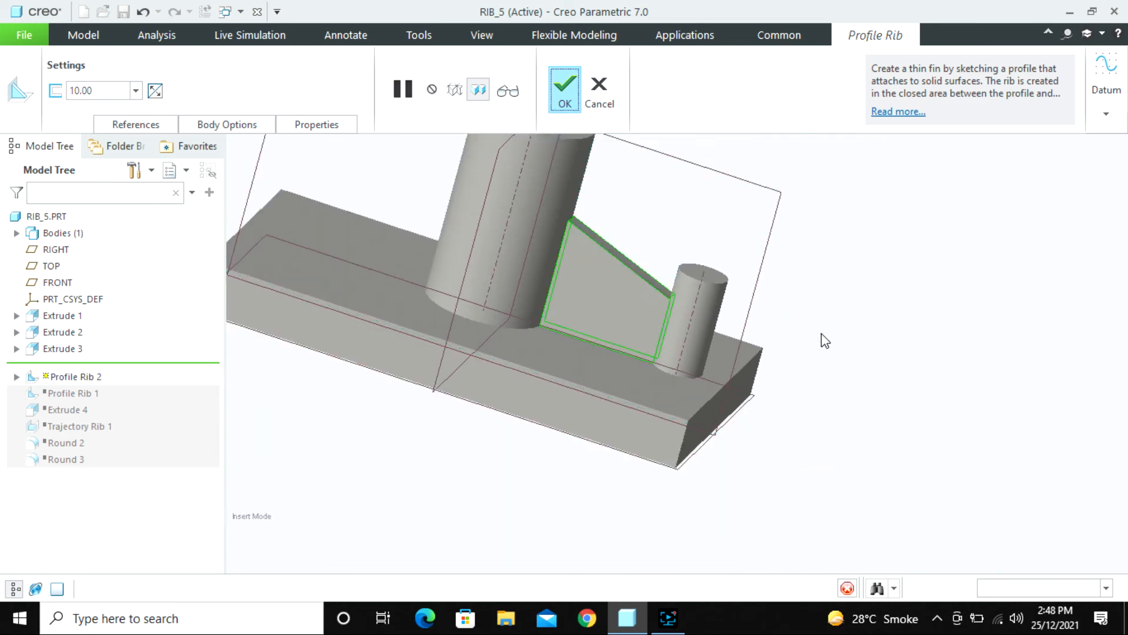
- Delete the profile rib between the two cylinders
left_click(590, 309)
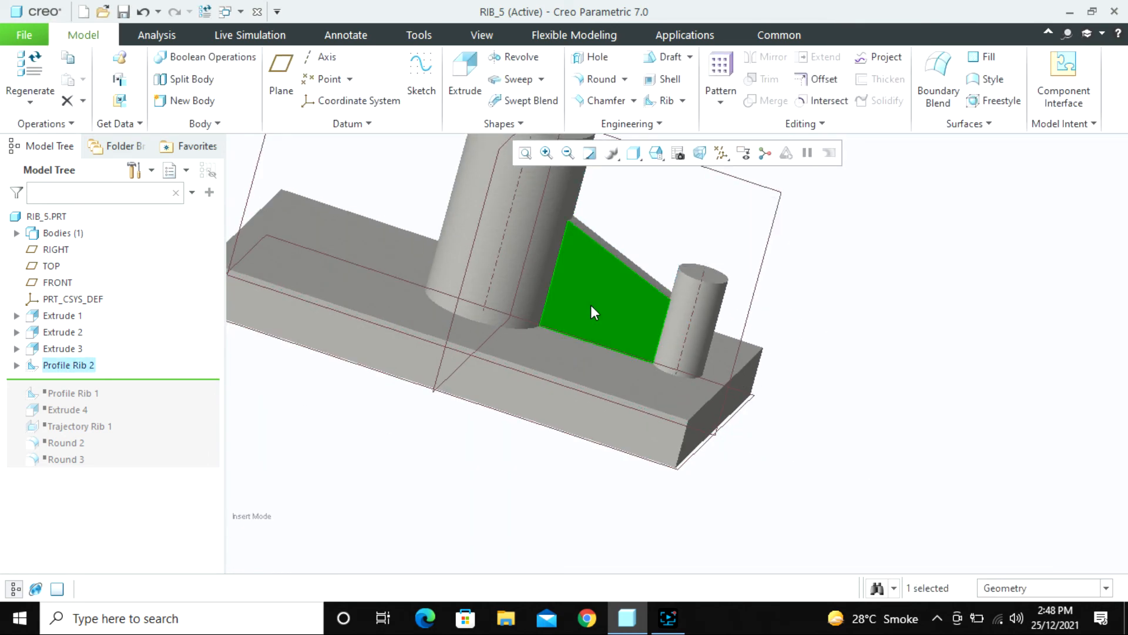
key("Delete")
left_click(520, 326)
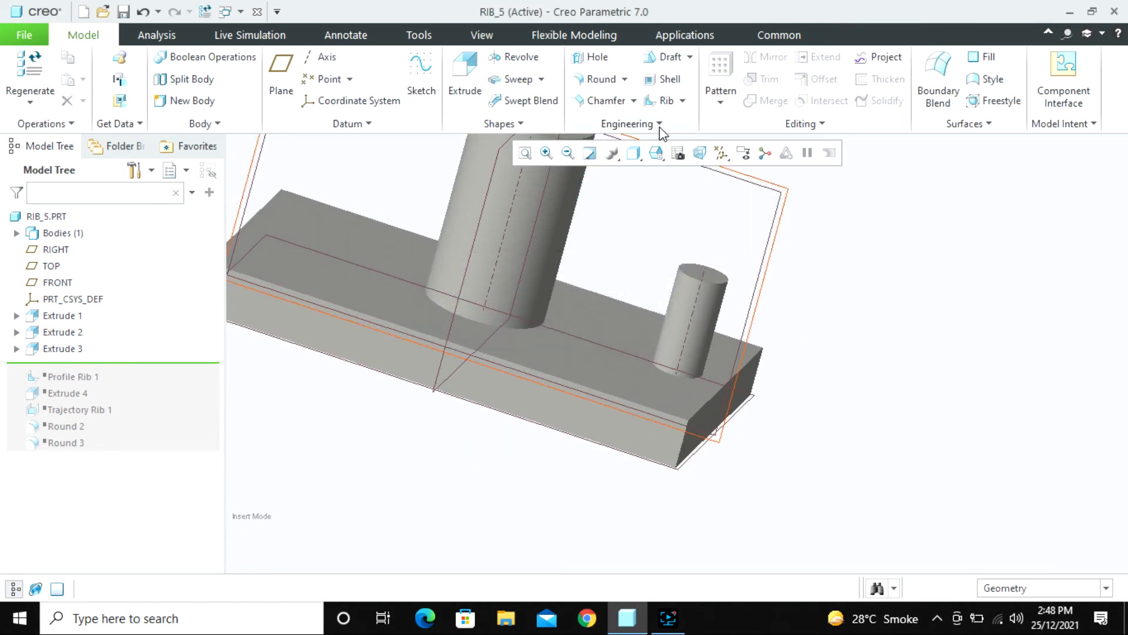
- Start a trajectory rib sketch on the short cylinder's top face, facing the sketch plane in Hidden Line display
left_click(682, 106)
left_click(699, 119)
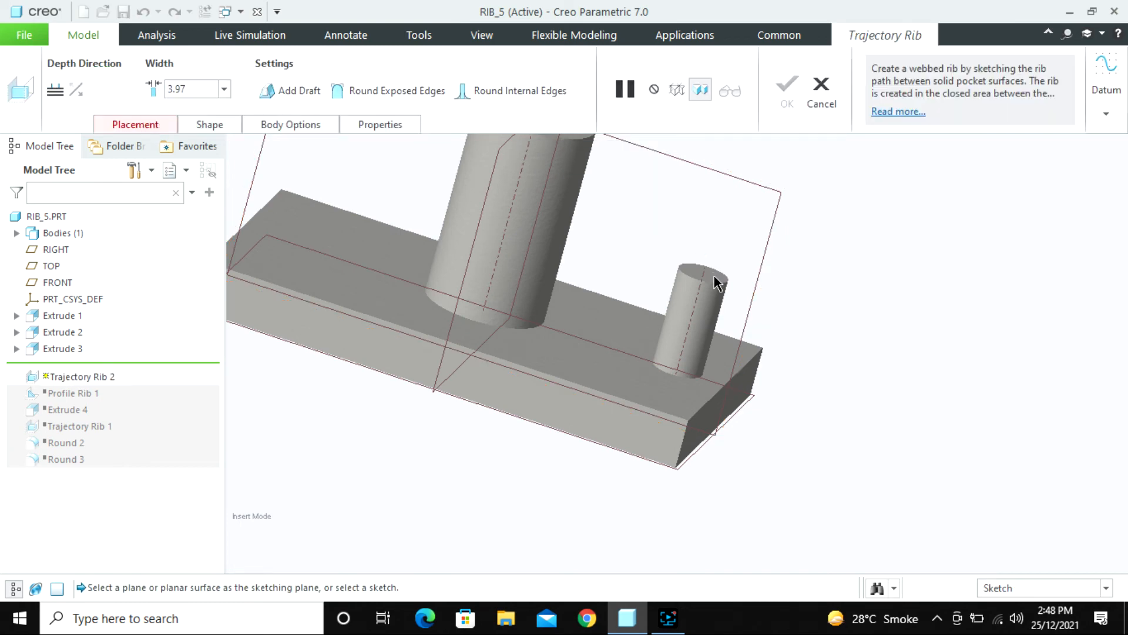
left_click(716, 282)
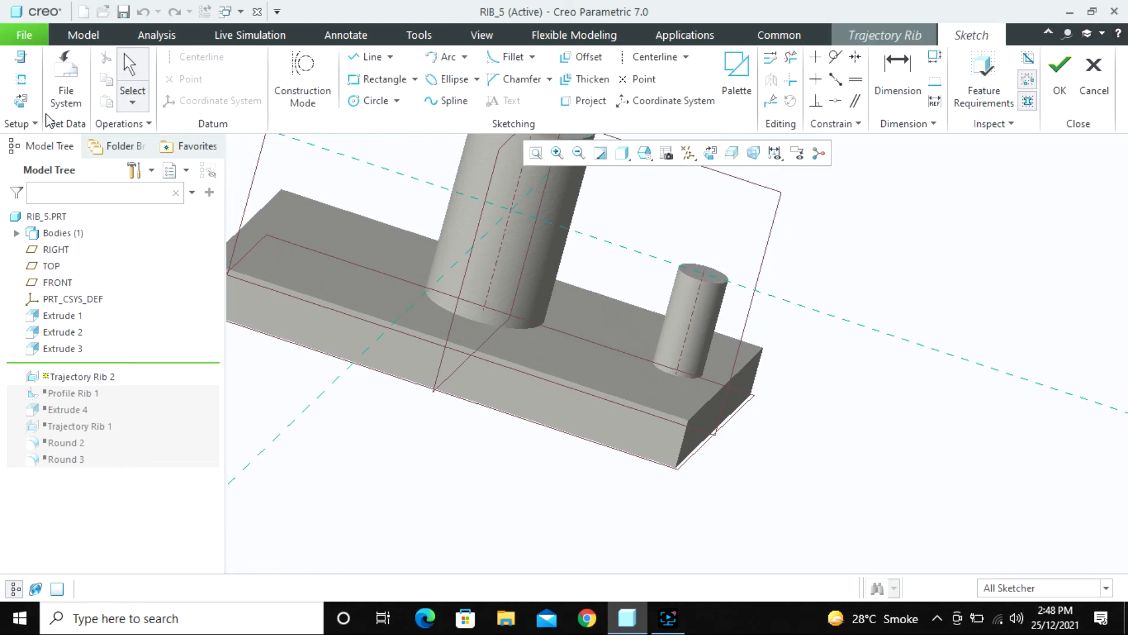
left_click(21, 103)
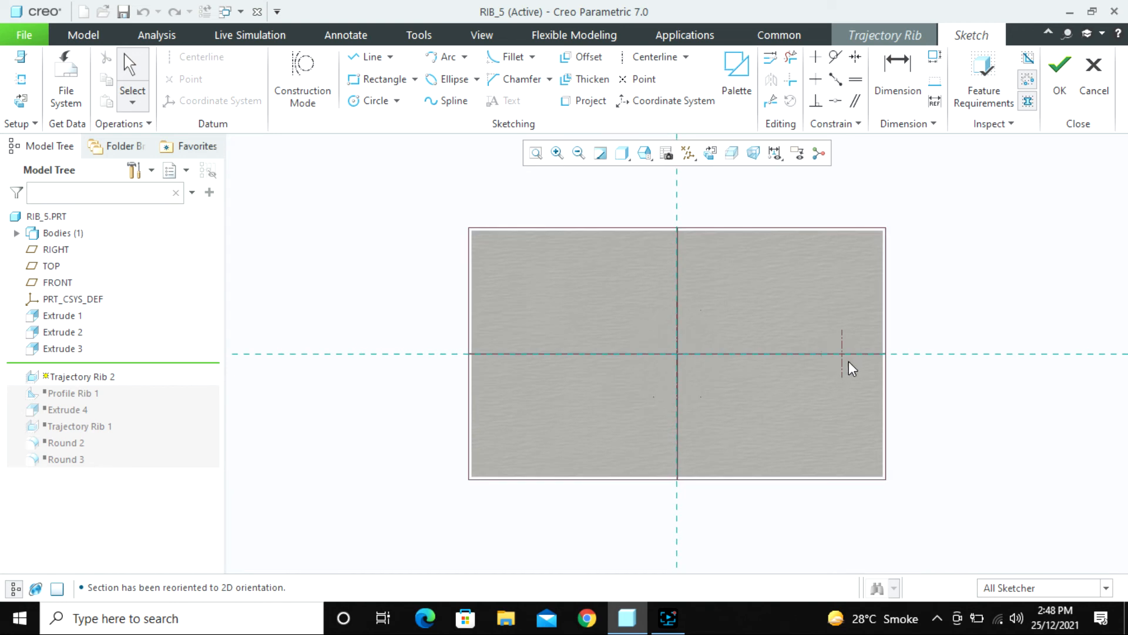
left_click(621, 153)
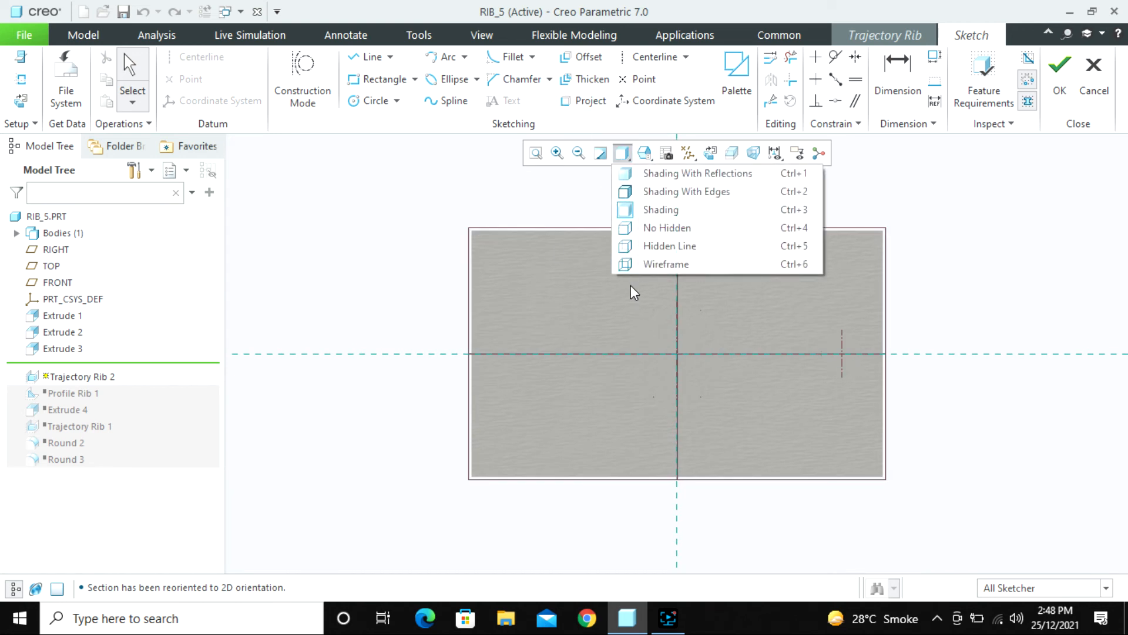
left_click(635, 245)
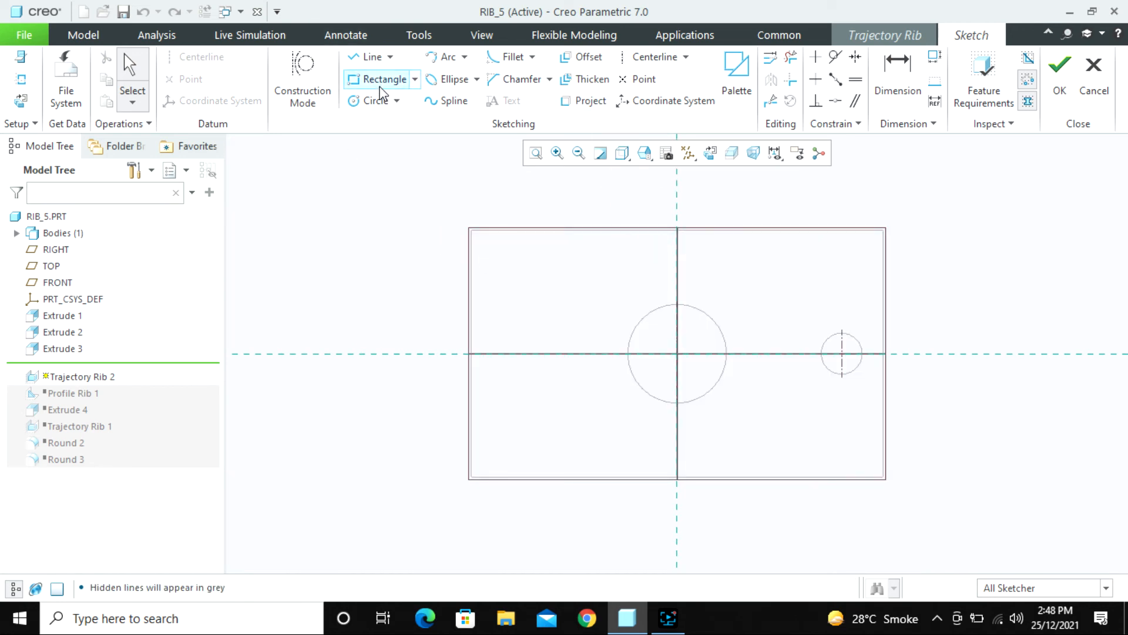
- Sketch a horizontal line along the centre axis from the tall cylinder's edge to the short cylinder's edge and finish the sketch
left_click(369, 56)
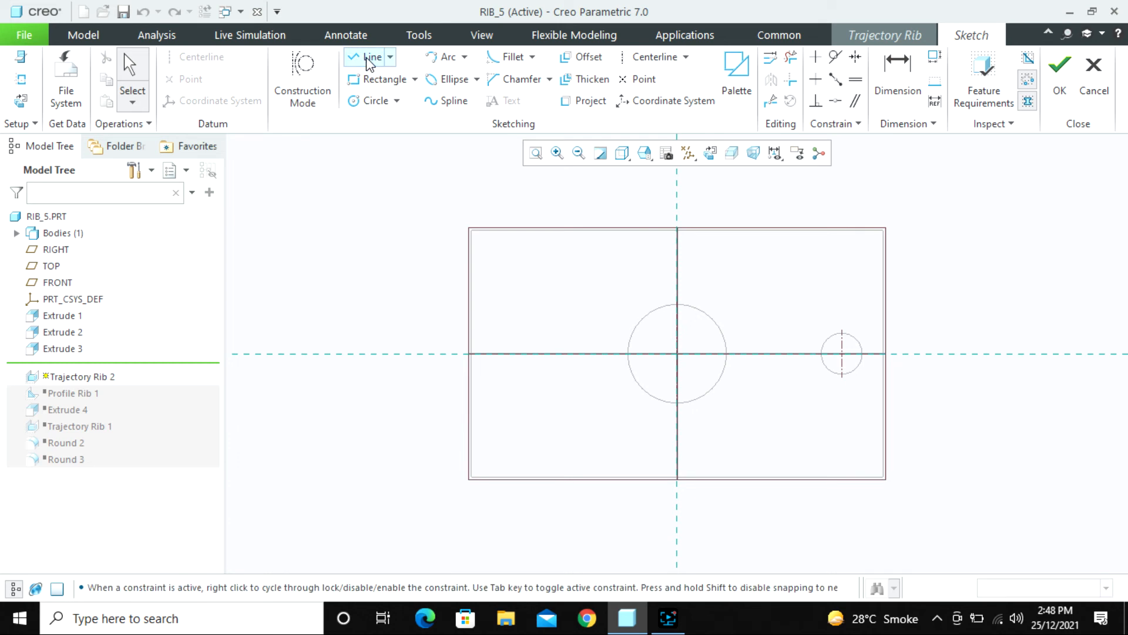
left_click(727, 353)
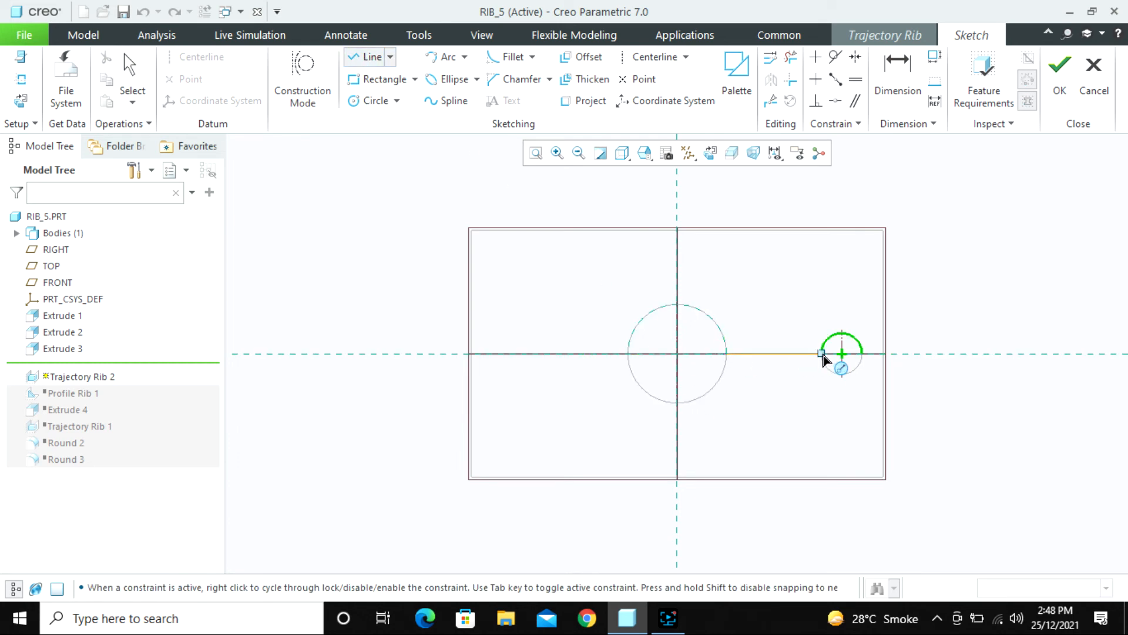
left_click(822, 354)
middle_click(777, 421)
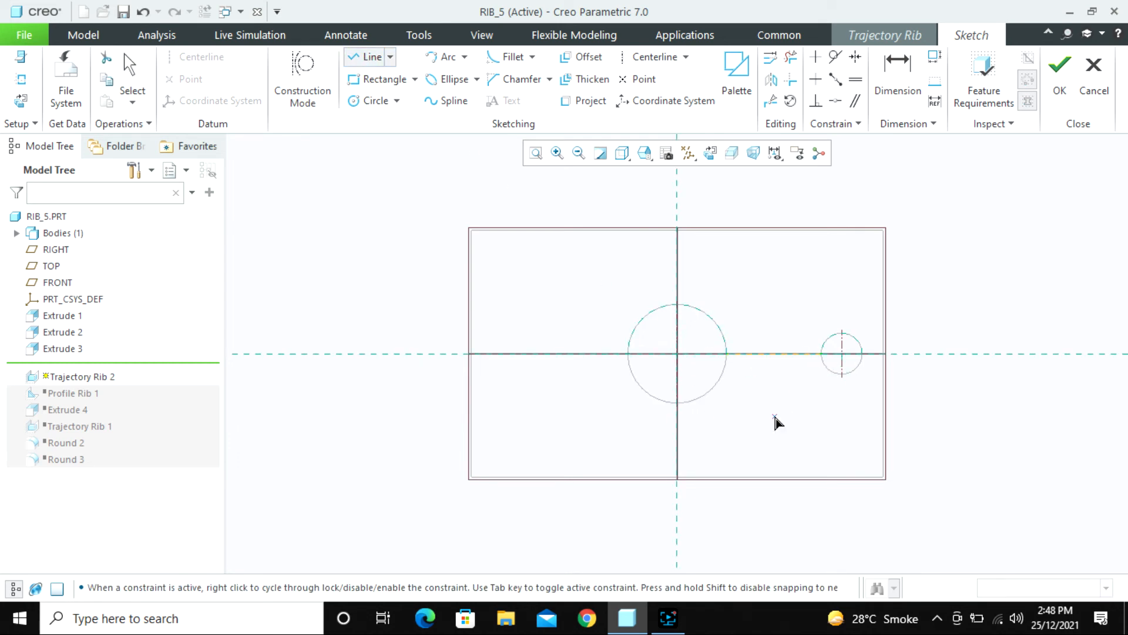
middle_click(775, 421)
mouse_move(776, 422)
middle_mouse_down()
mouse_move(766, 368)
mouse_move(881, 301)
middle_mouse_up()
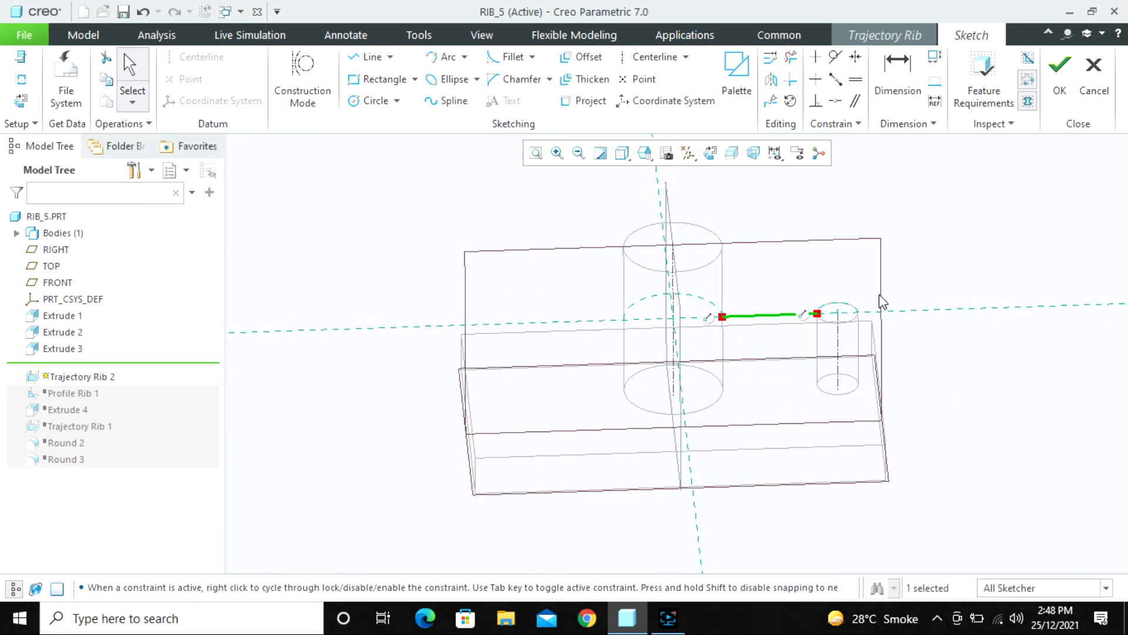
left_click(1055, 80)
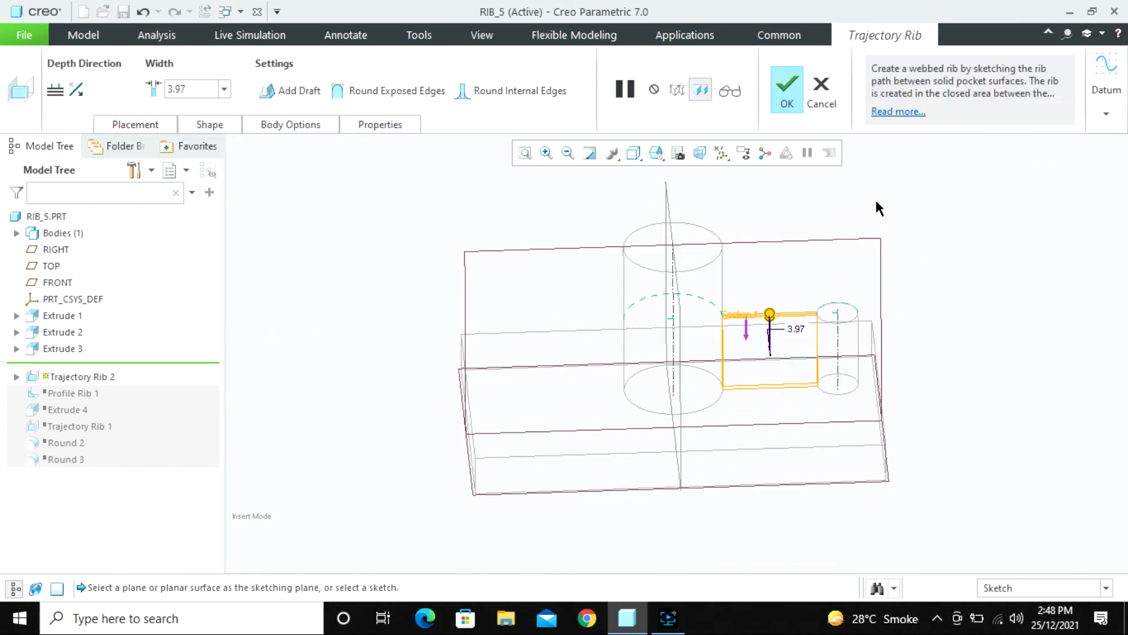
- Switch the display to Shading and examine the trajectory rib preview between the cylinders from several angles
left_click(634, 153)
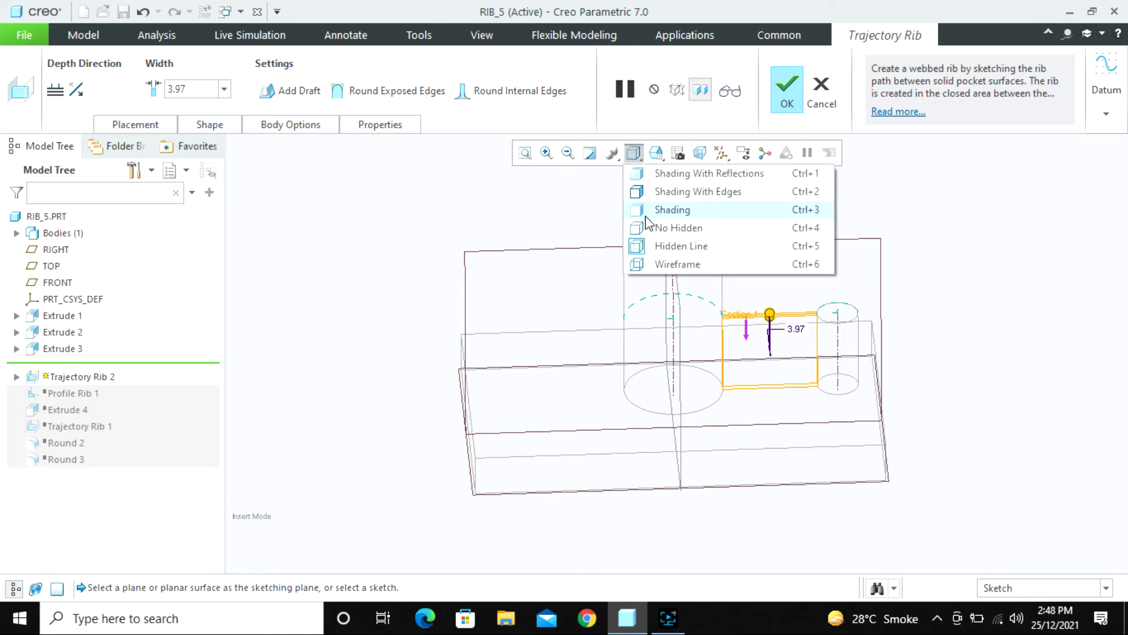
left_click(649, 210)
mouse_move(588, 320)
middle_mouse_down()
mouse_move(527, 308)
mouse_move(757, 456)
middle_mouse_up()
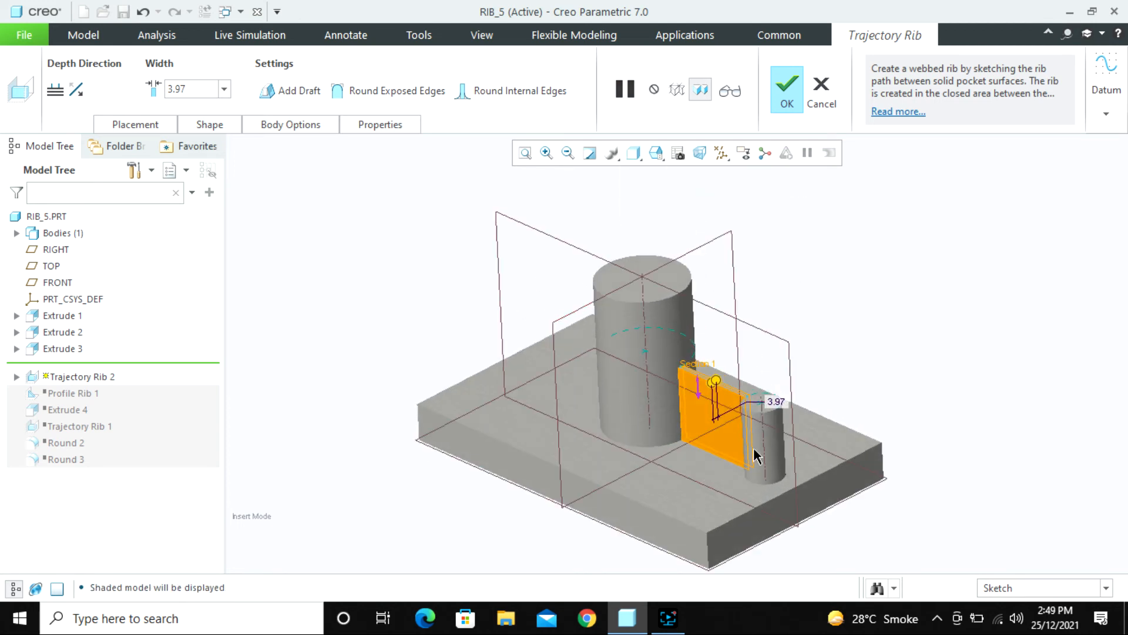
scroll(755, 456, "up", 4)
scroll(745, 421, "up", 3)
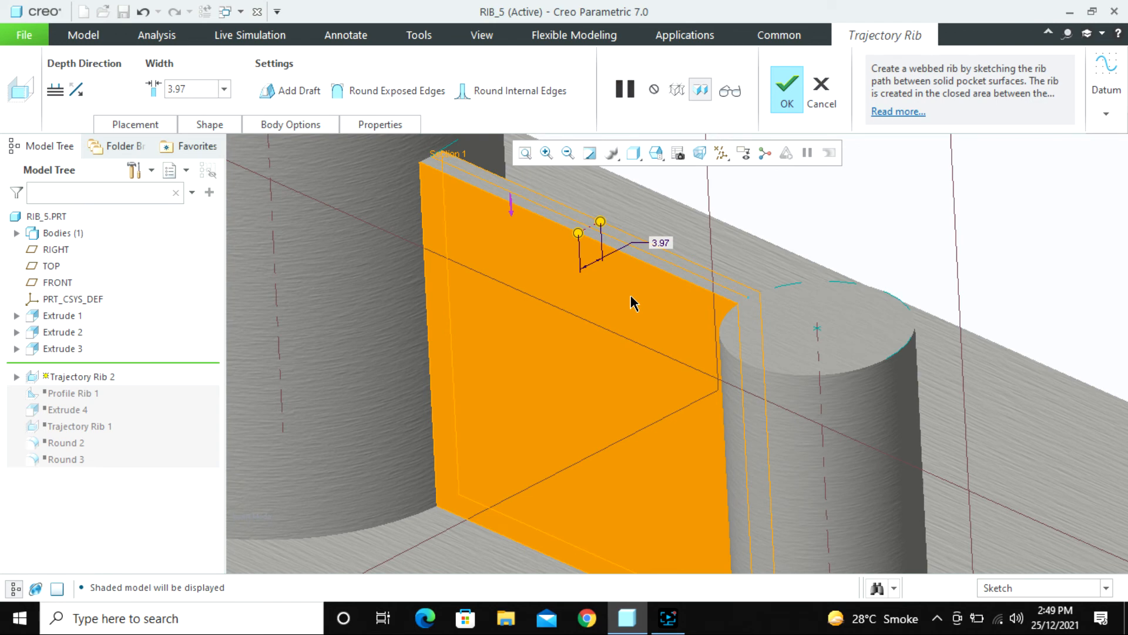
scroll(631, 305, "down", 4)
middle_click_drag(628, 359, 667, 334)
scroll(572, 458, "down", 3)
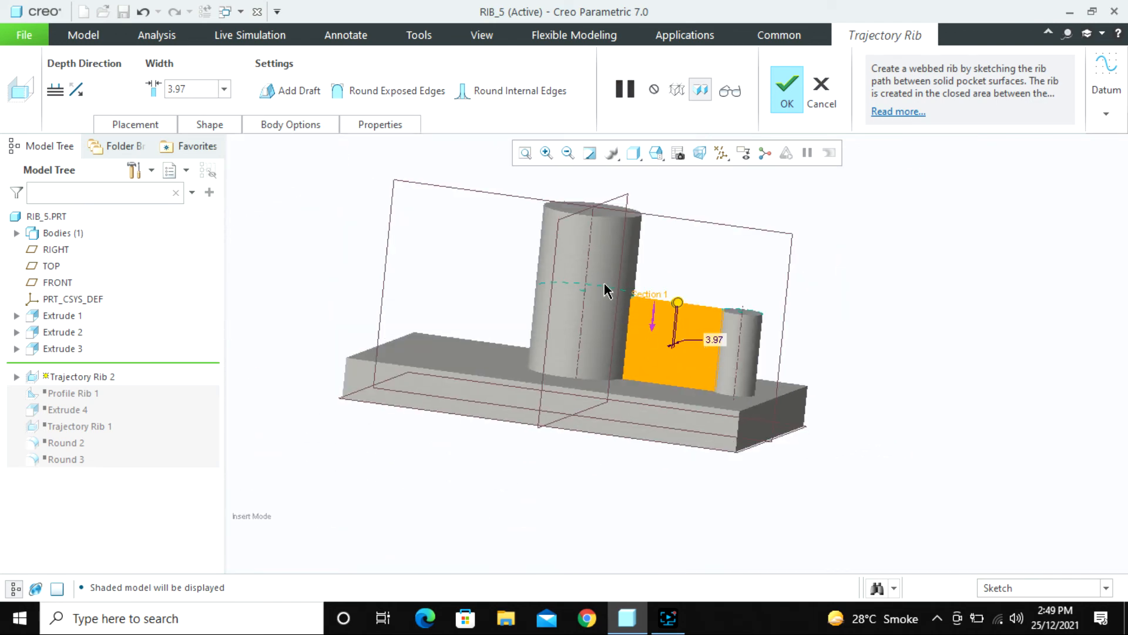
scroll(728, 372, "up", 3)
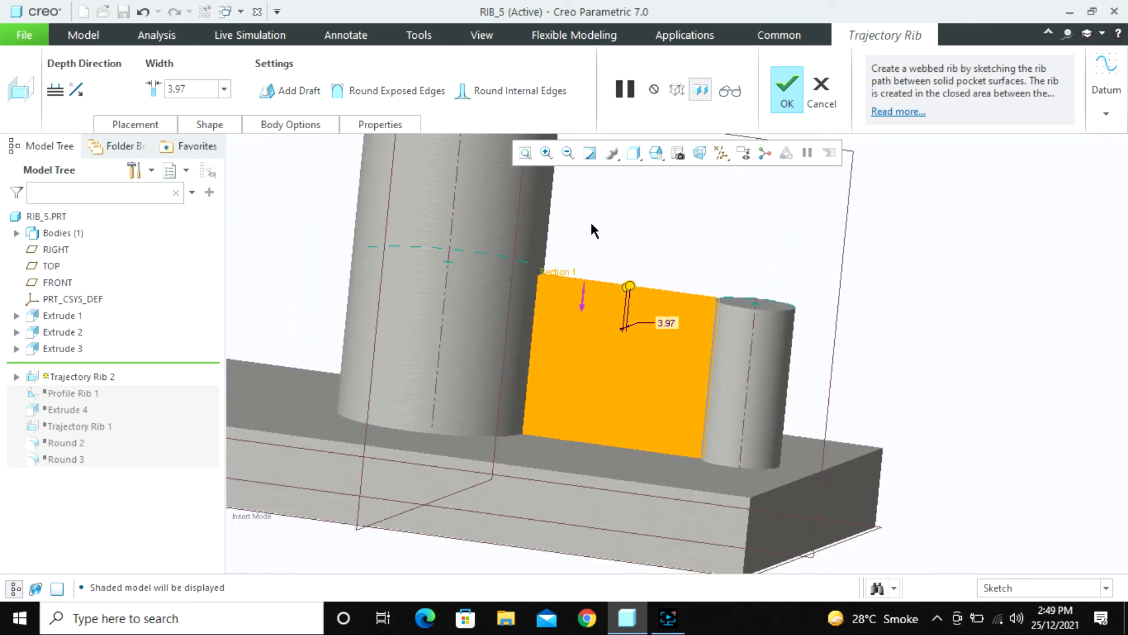
- Discard the trajectory rib without creating it
left_click(826, 102)
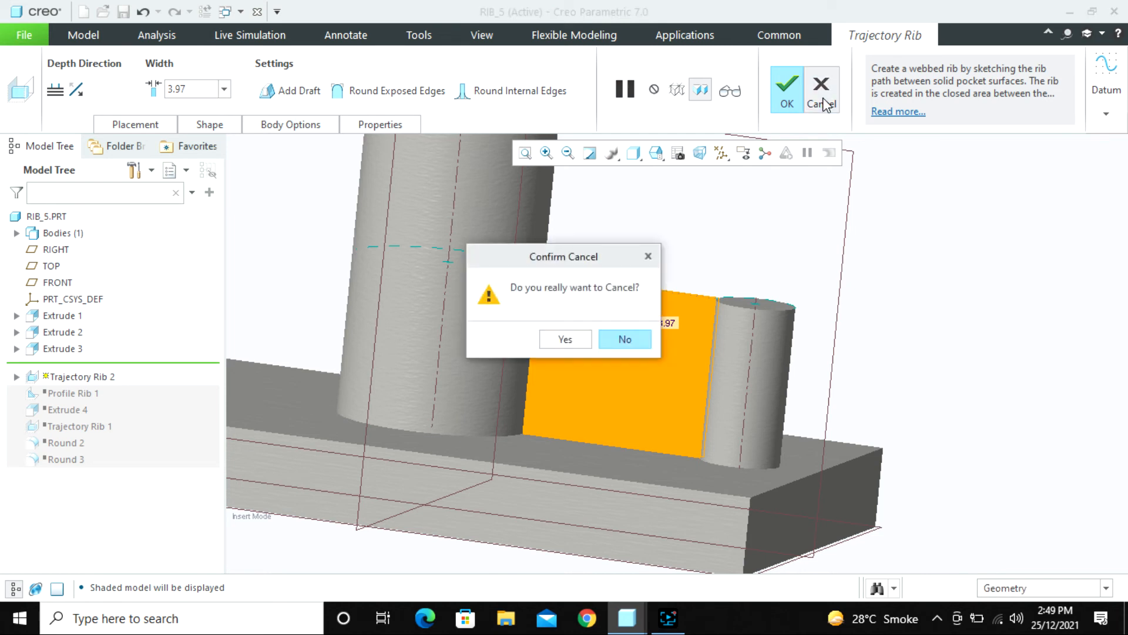
left_click(565, 339)
scroll(680, 335, "down", 3)
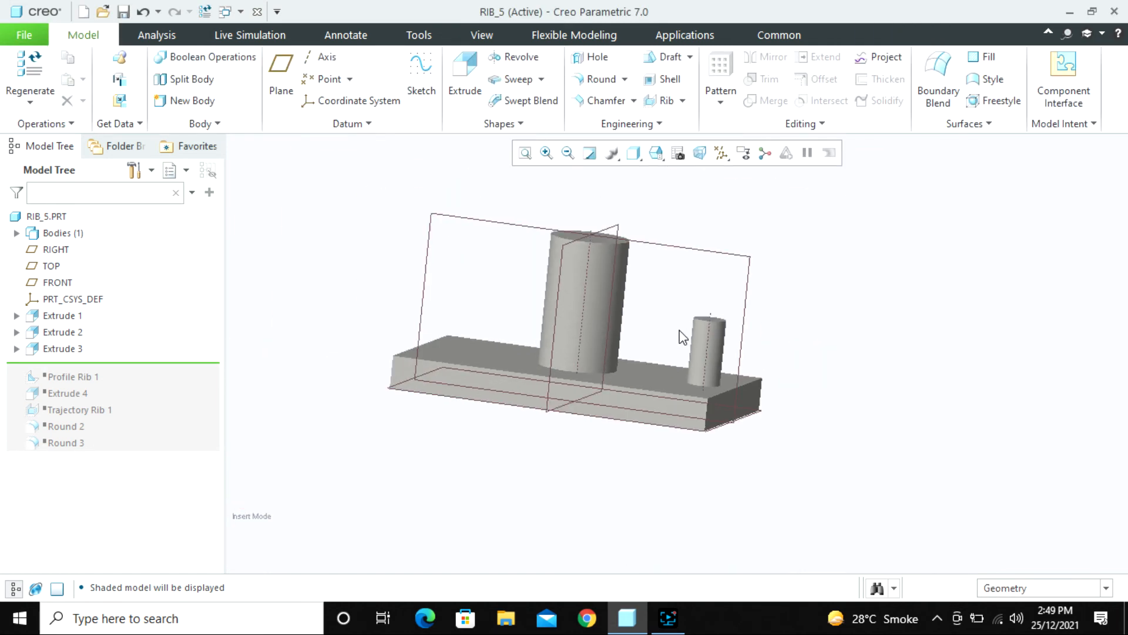
- Create a datum plane parallel to FRONT, adjusting its offset freehand so that it still cuts through both cylinders
middle_click_drag(680, 335, 670, 371)
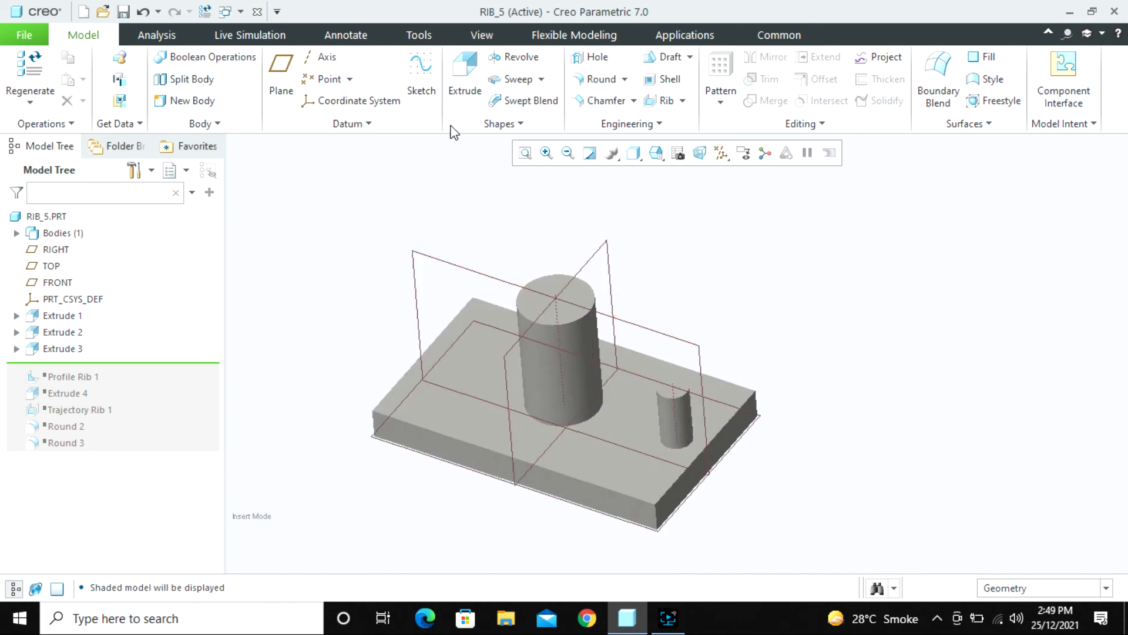
left_click(281, 76)
left_click(670, 334)
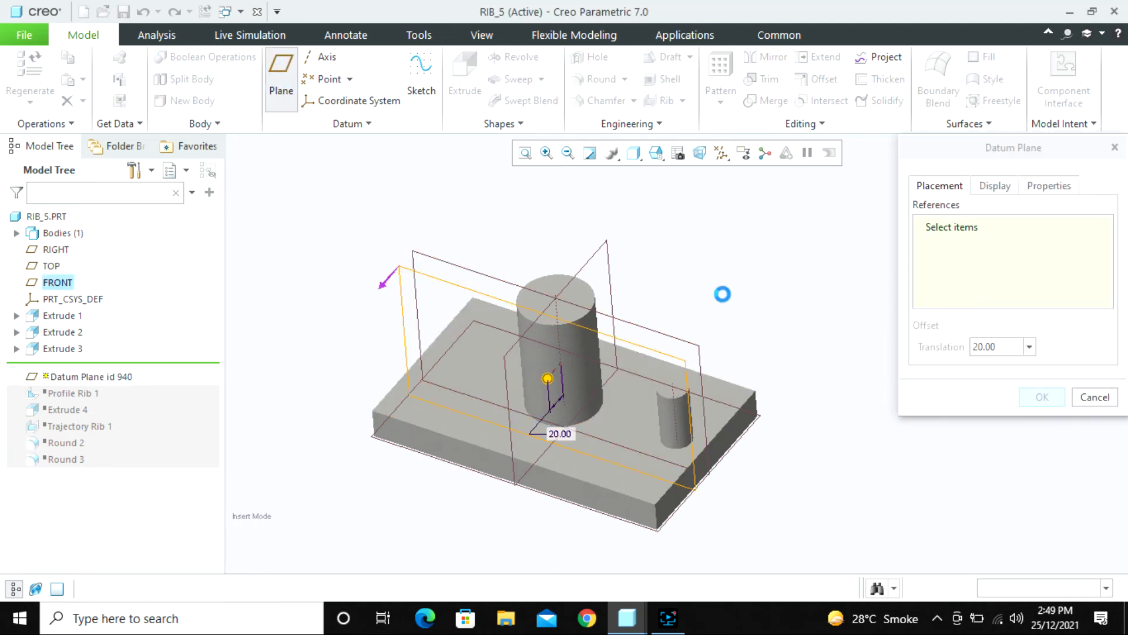
left_click_drag(548, 379, 556, 387)
mouse_move(555, 387)
middle_mouse_down()
mouse_move(604, 441)
mouse_move(546, 394)
middle_mouse_up()
left_click_drag(545, 392, 555, 403)
middle_click(808, 289)
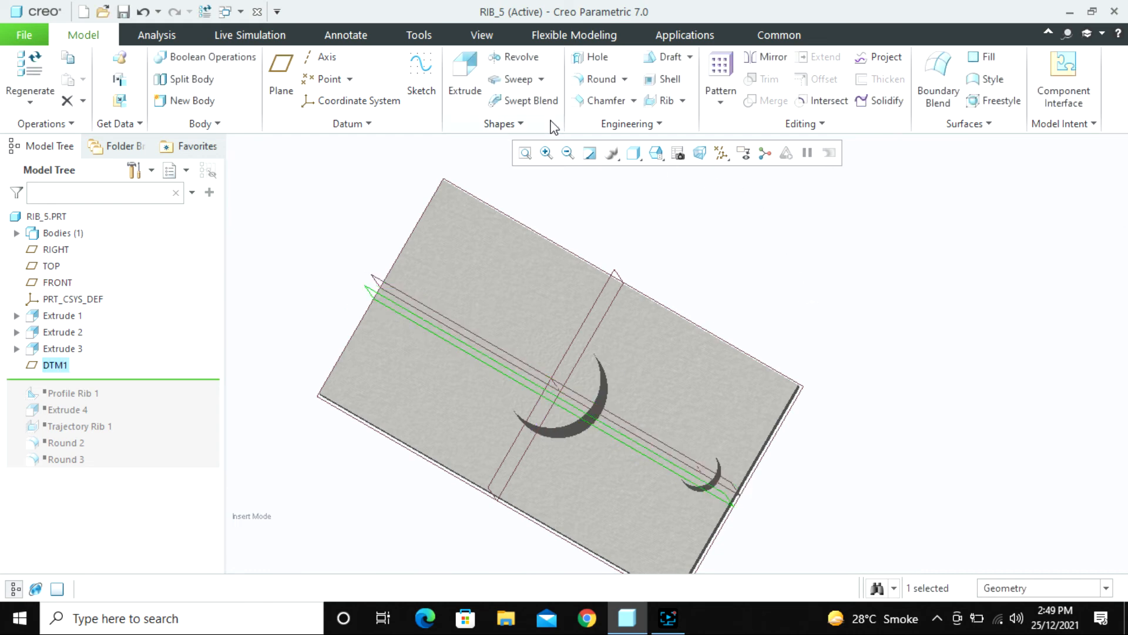
- Try a profile rib on the offset datum plane, sketching a sloped line from the tall cylinder's edge to the short cylinder's edge
middle_click_drag(662, 306, 667, 279)
middle_click_drag(652, 260, 653, 267)
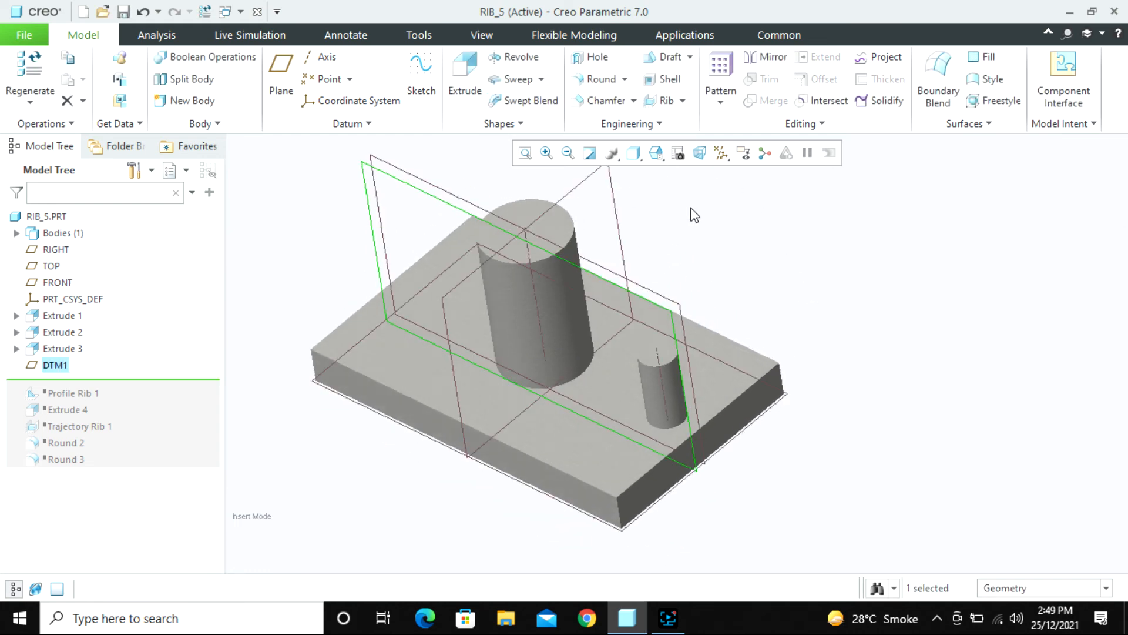
left_click(683, 100)
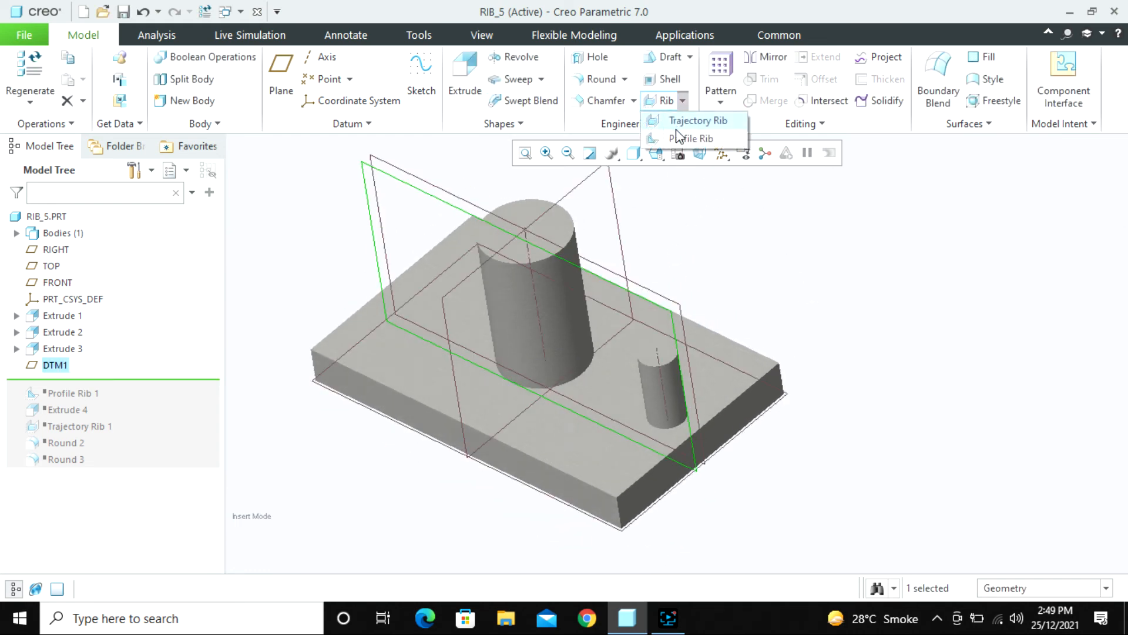
left_click(683, 138)
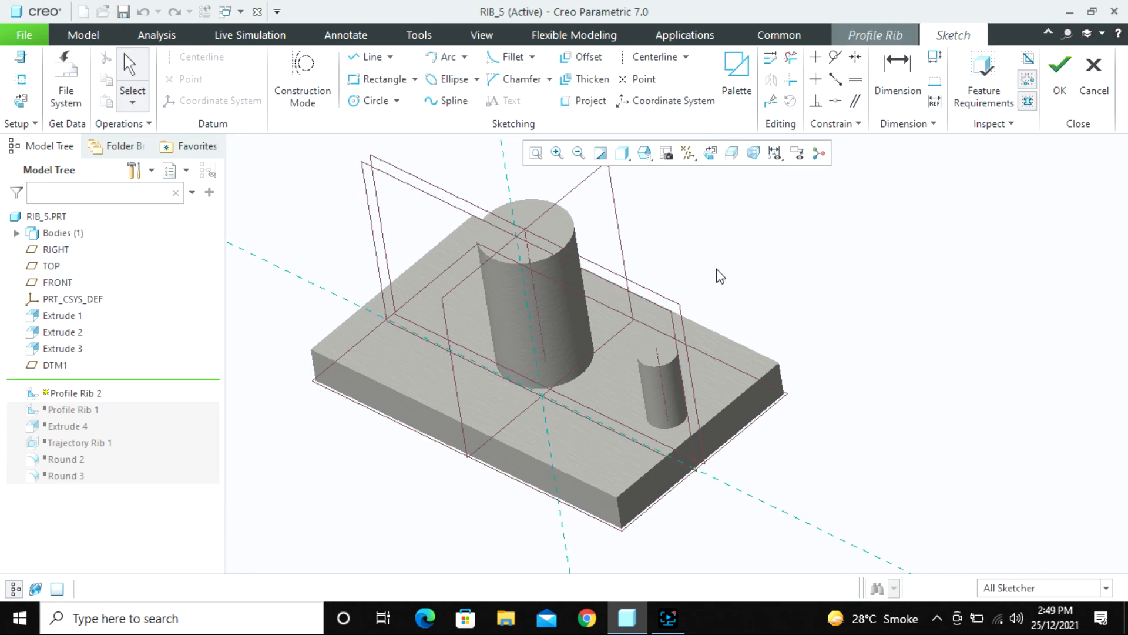
left_click(21, 101)
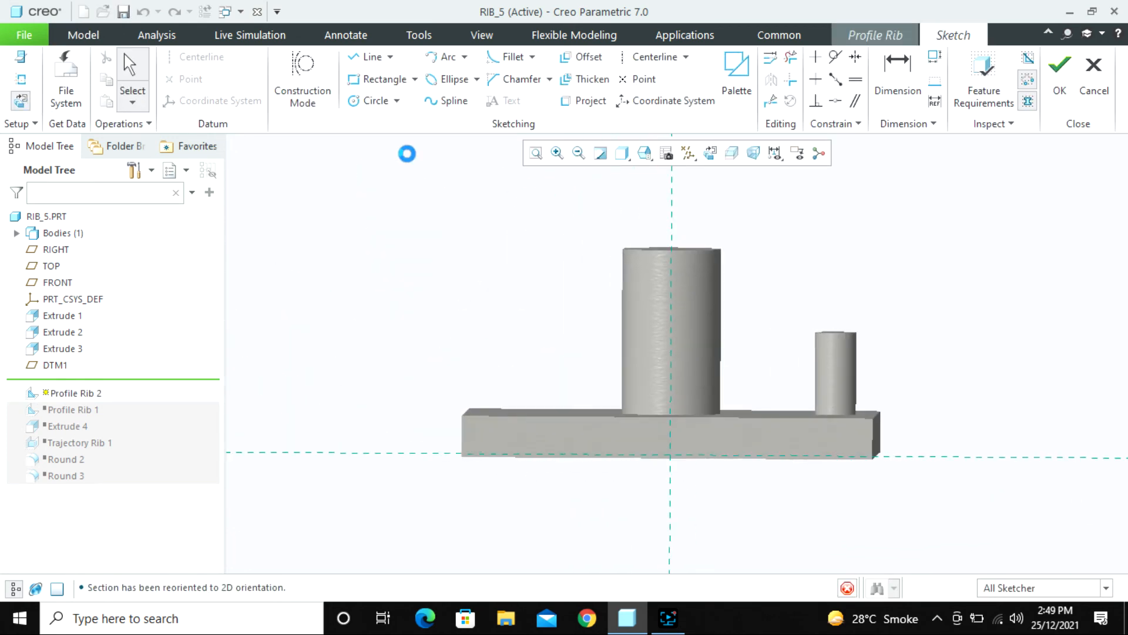
left_click(367, 57)
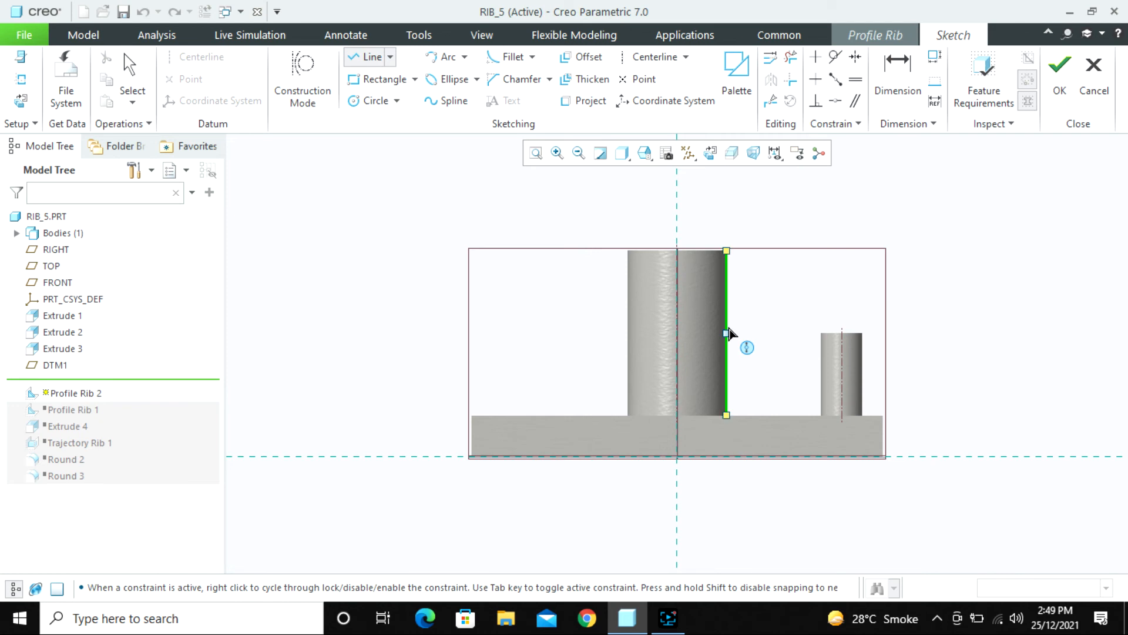
left_click(728, 334)
left_click(822, 382)
middle_click(822, 383)
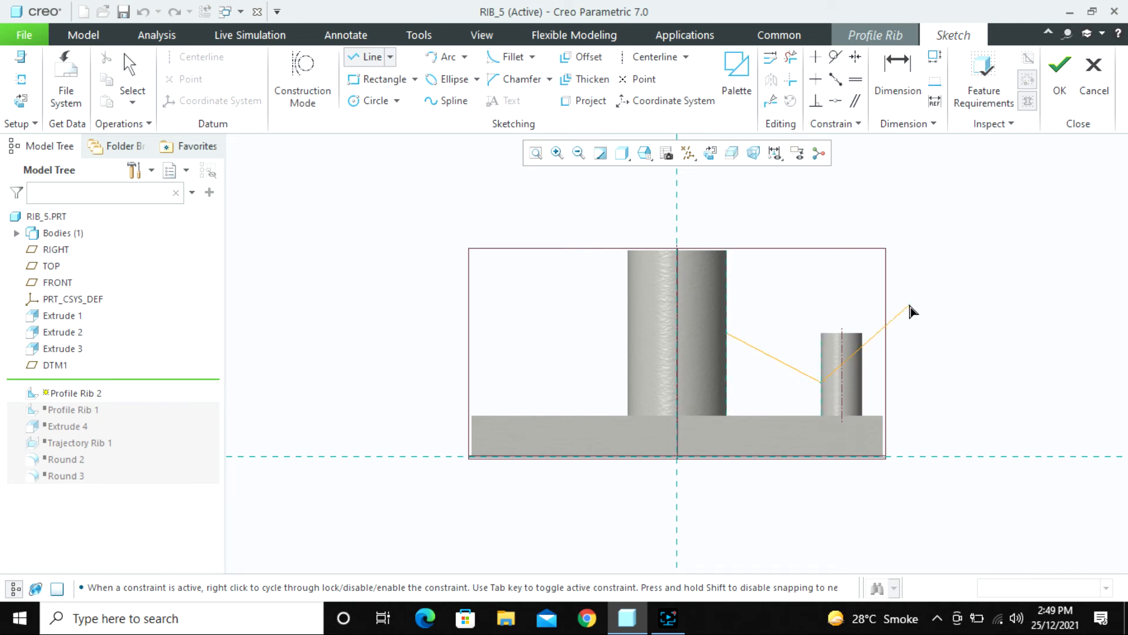
left_click(1058, 94)
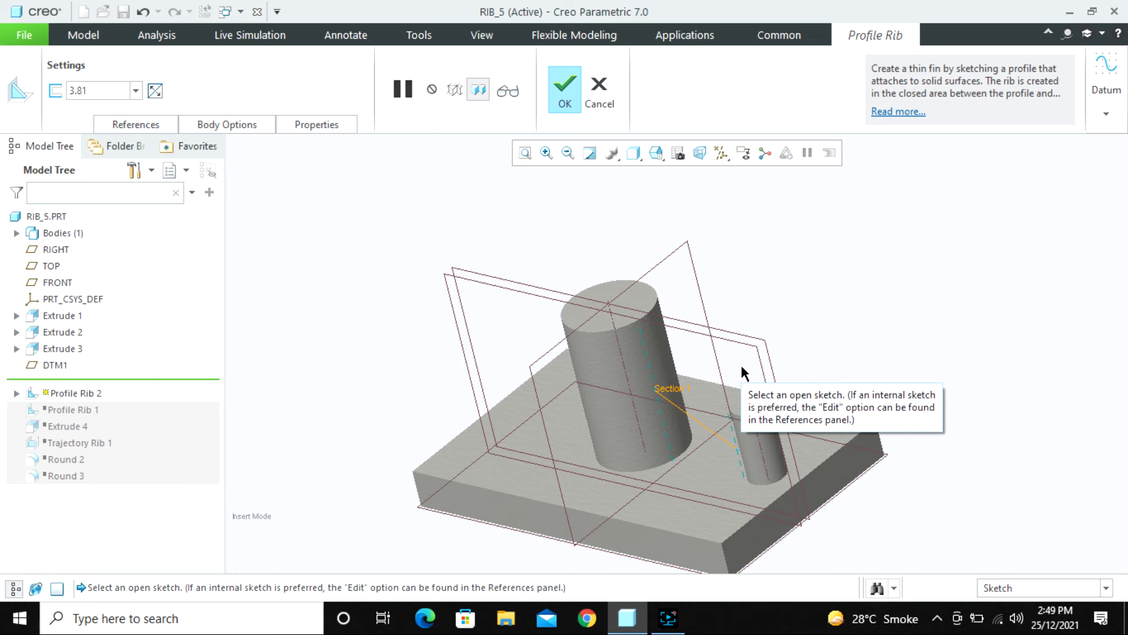
- Examine from several angles how the rib's sketched line meets the tall cylinder's surface
scroll(708, 315, "down", 5)
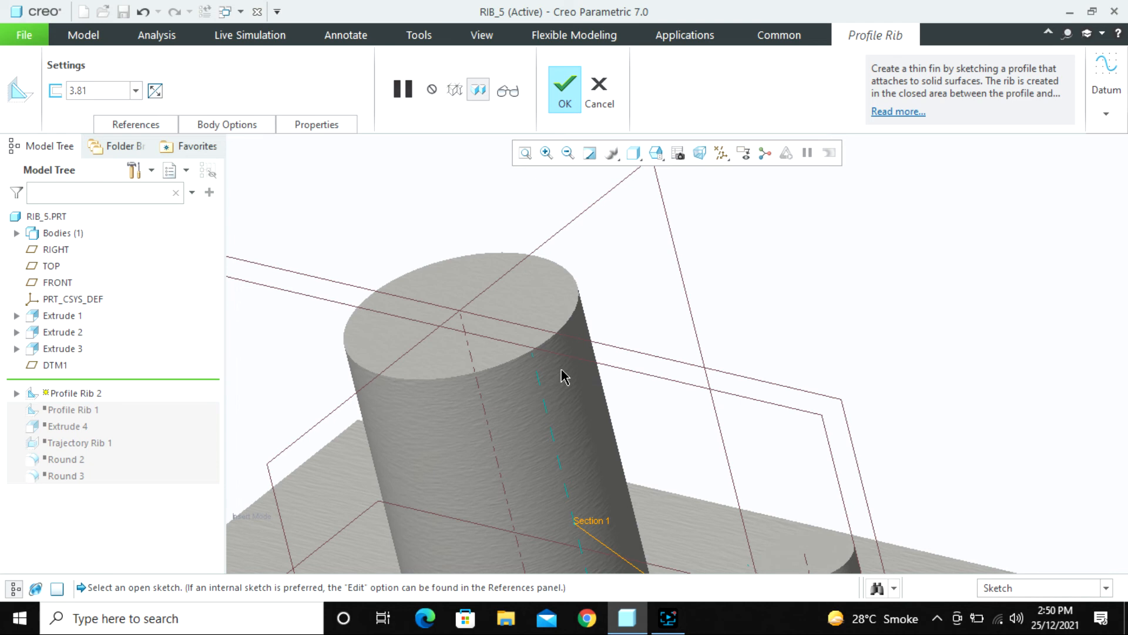
scroll(576, 391, "up", 3)
middle_click_drag(590, 408, 617, 398)
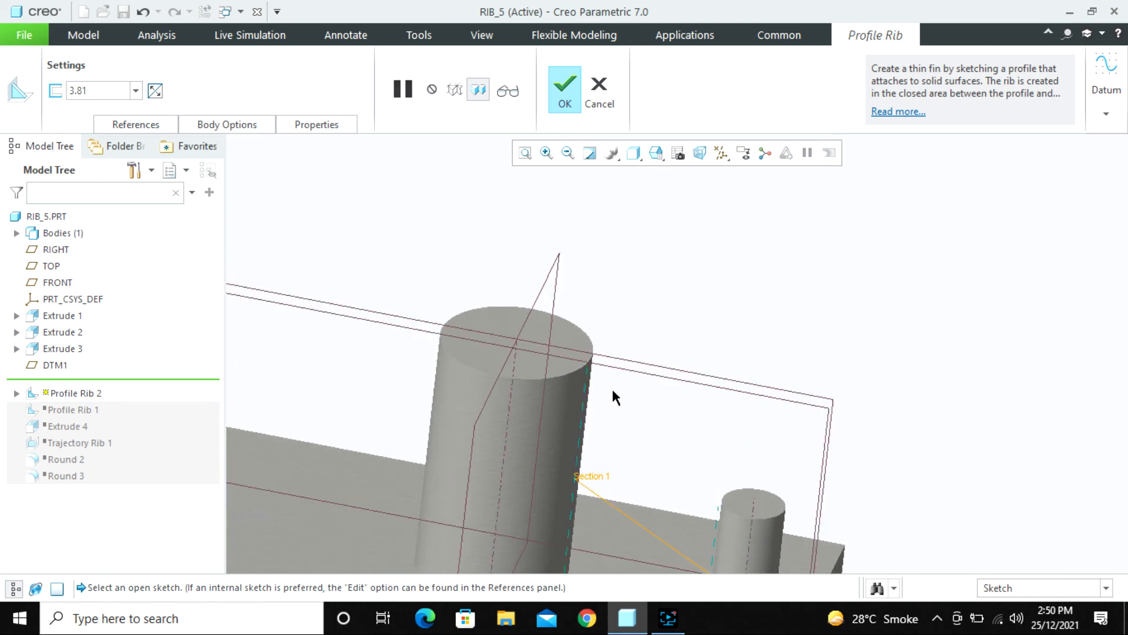
scroll(597, 333, "up", 3)
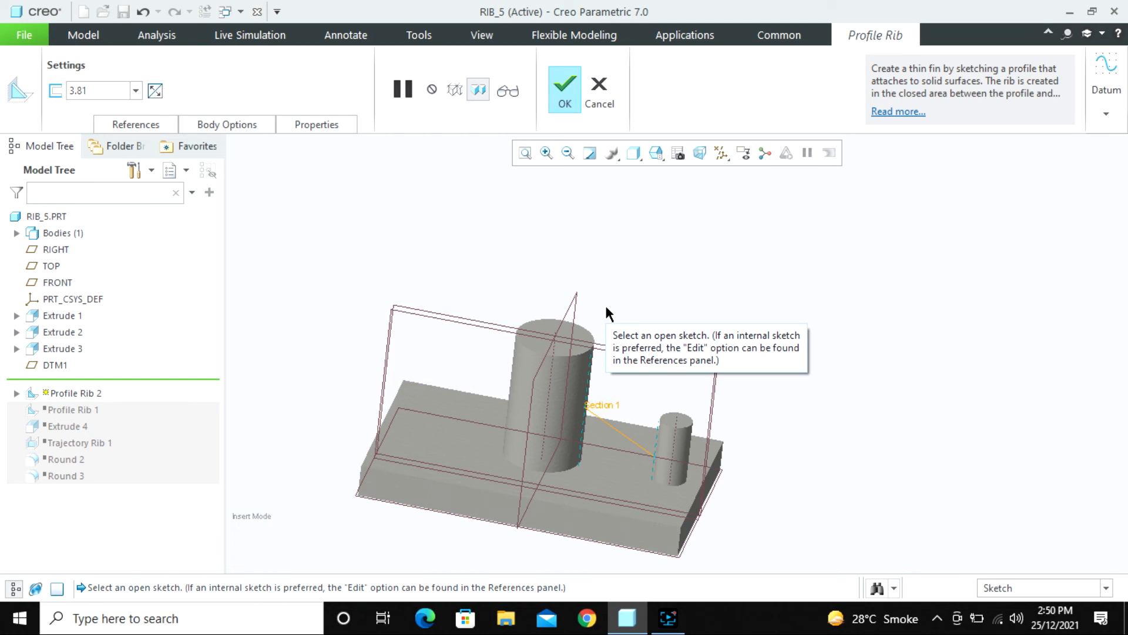
scroll(598, 341, "down", 4)
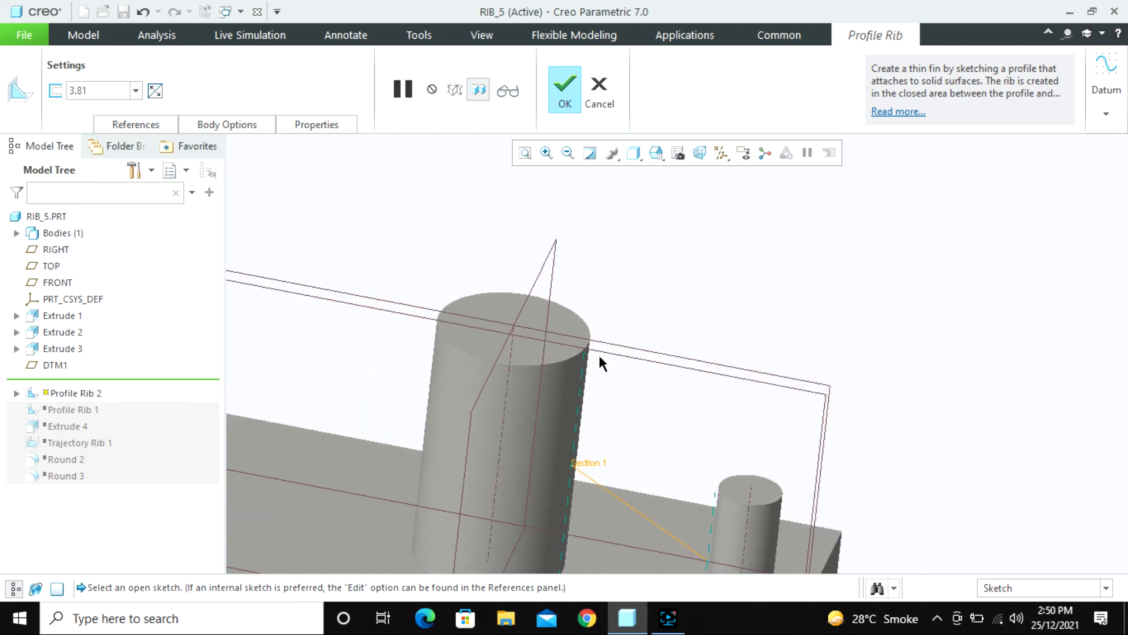
scroll(594, 367, "up", 1)
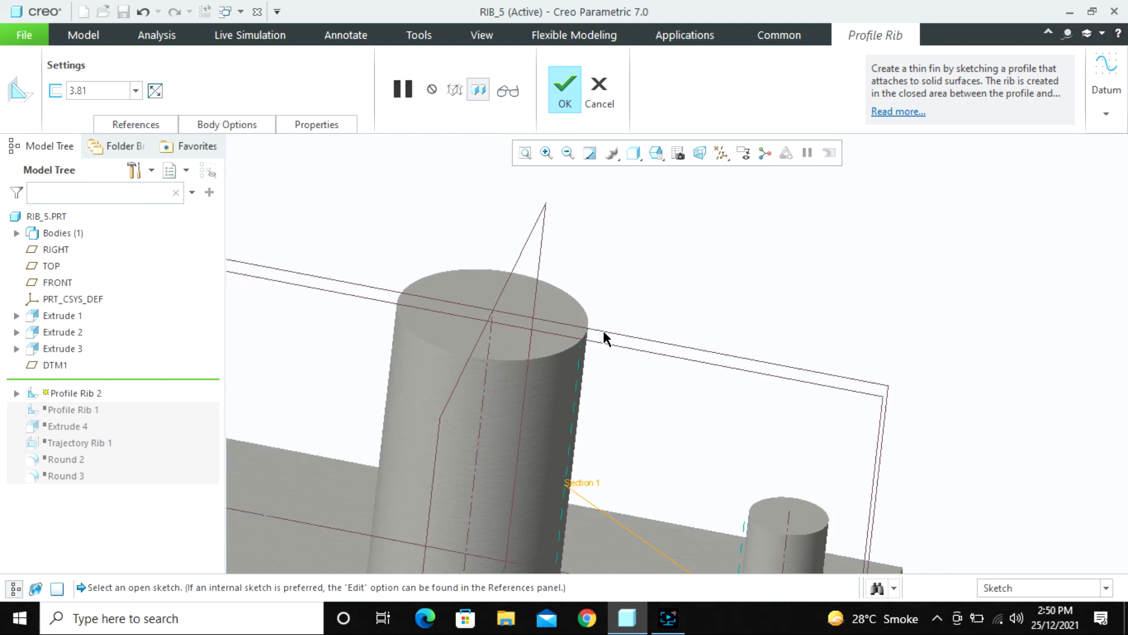
middle_click_drag(590, 360, 577, 373)
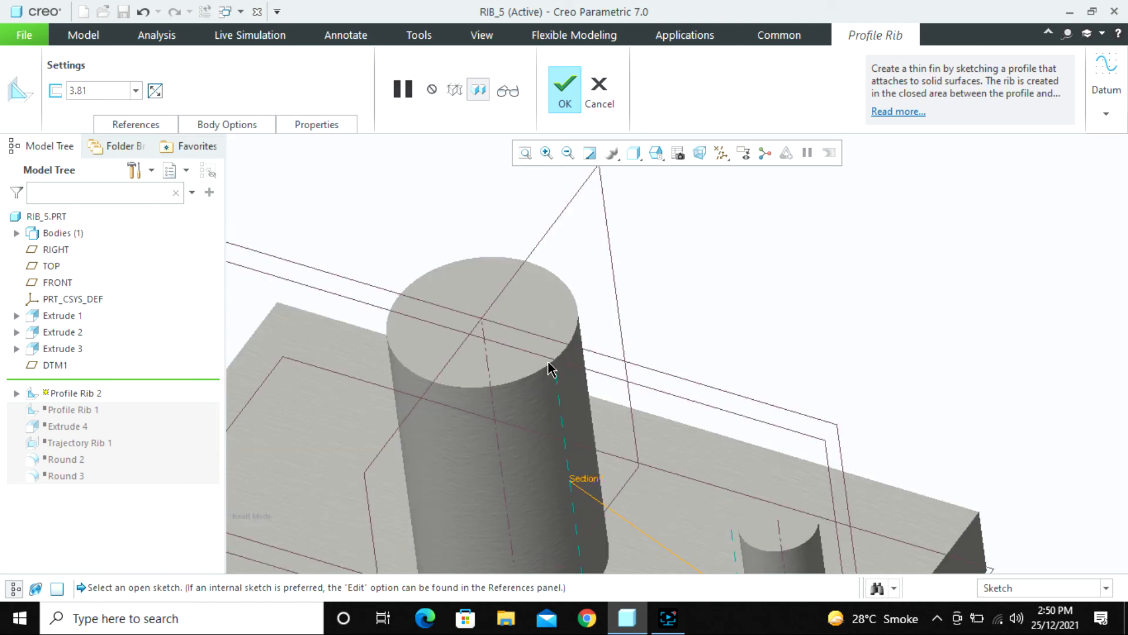
- View the model from above in Hidden Line display and examine both ends of the rib line against the cylinders' circular edges
left_click(634, 154)
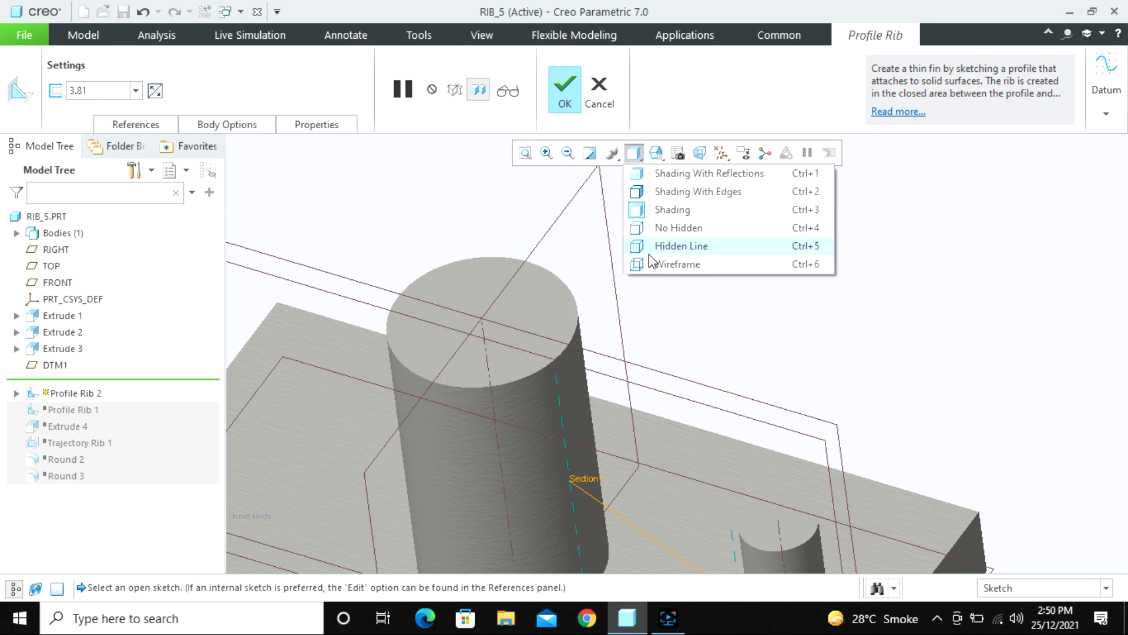
left_click(655, 153)
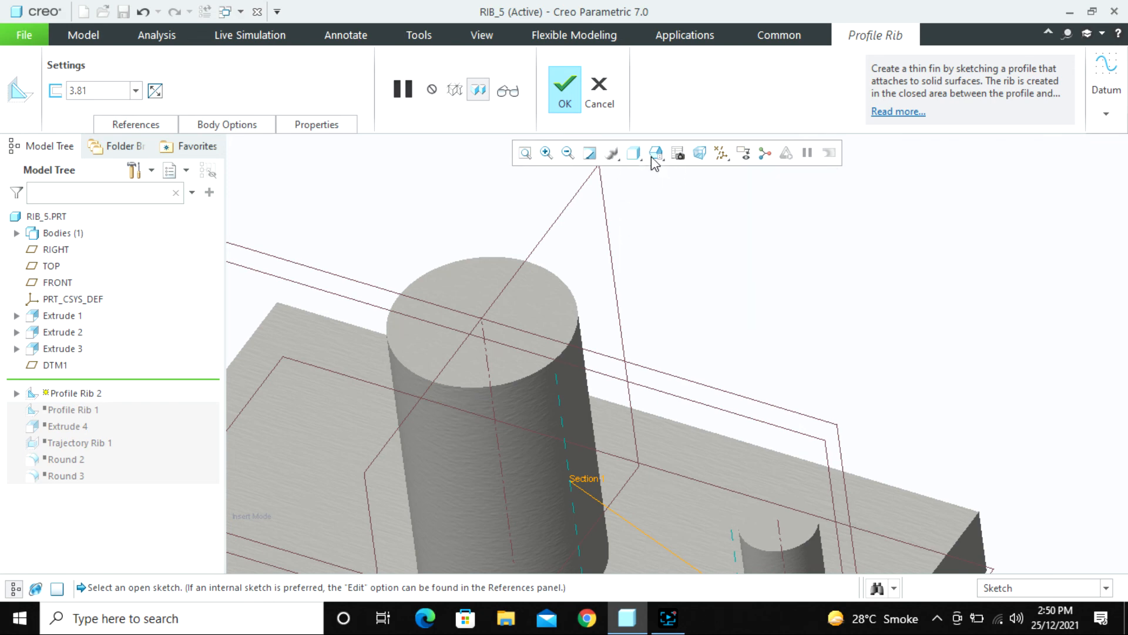
left_click(673, 274)
scroll(730, 365, "down", 5)
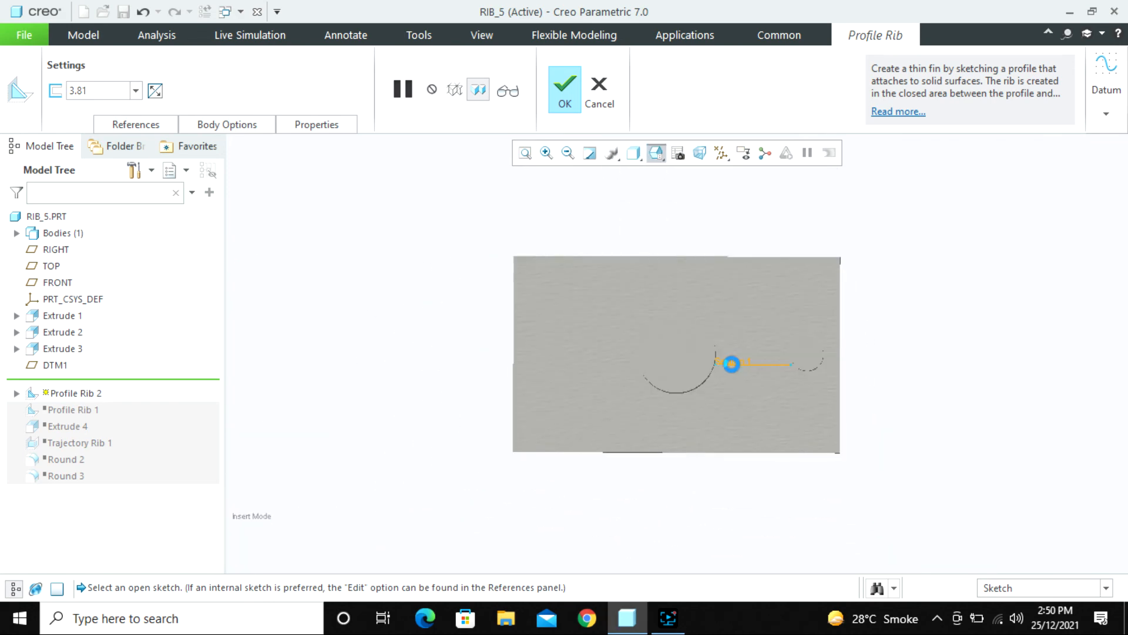
left_click(630, 157)
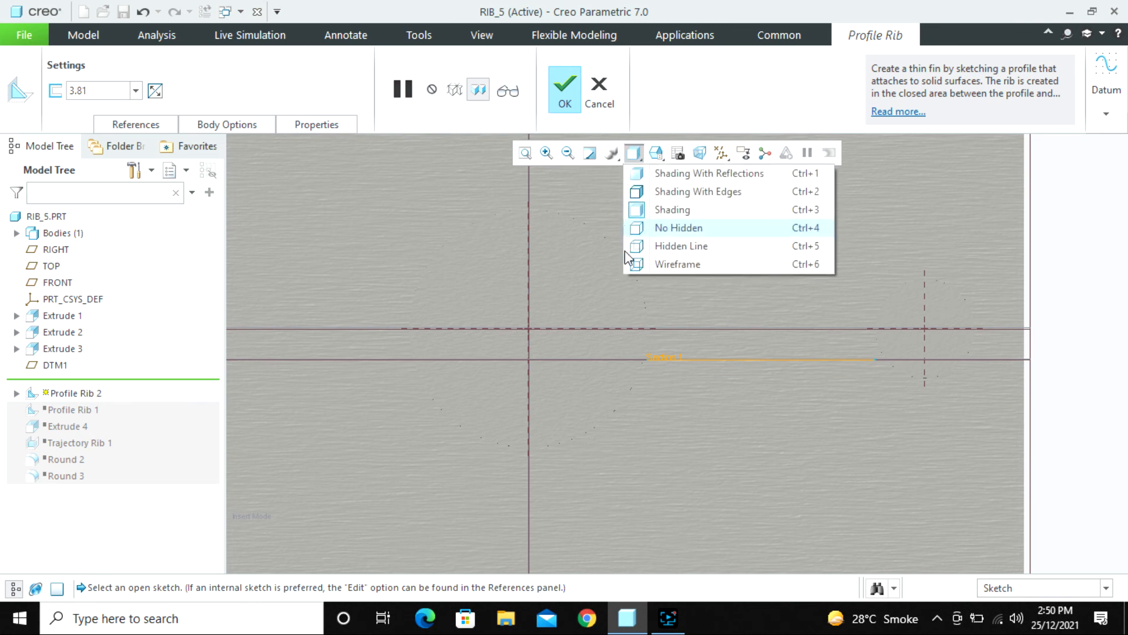
left_click(660, 245)
scroll(616, 349, "down", 3)
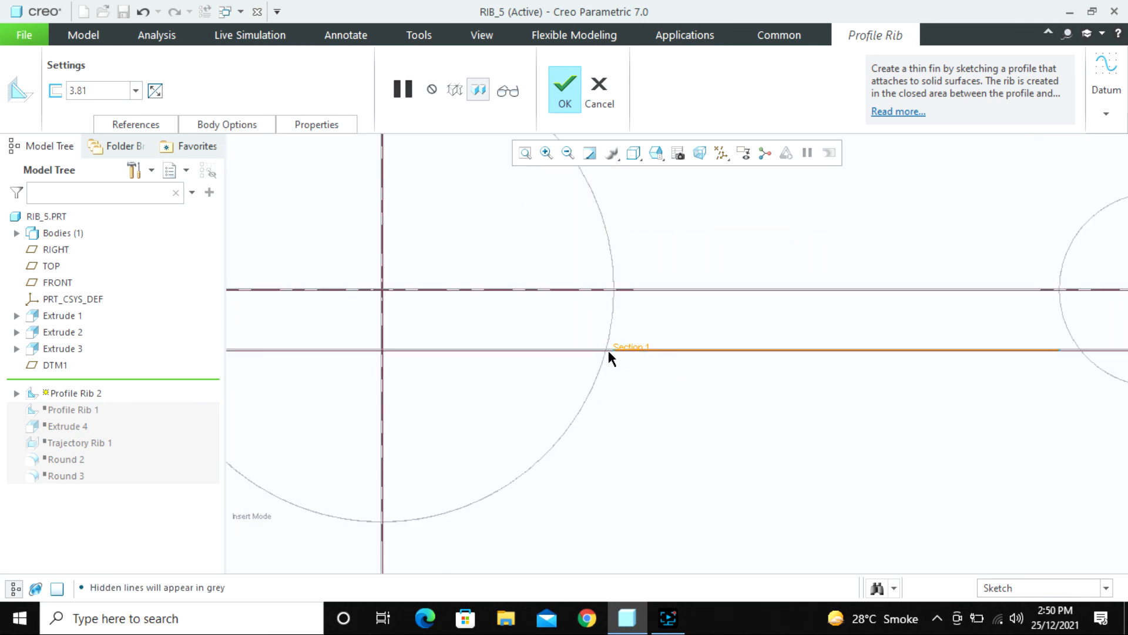
scroll(609, 350, "down", 3)
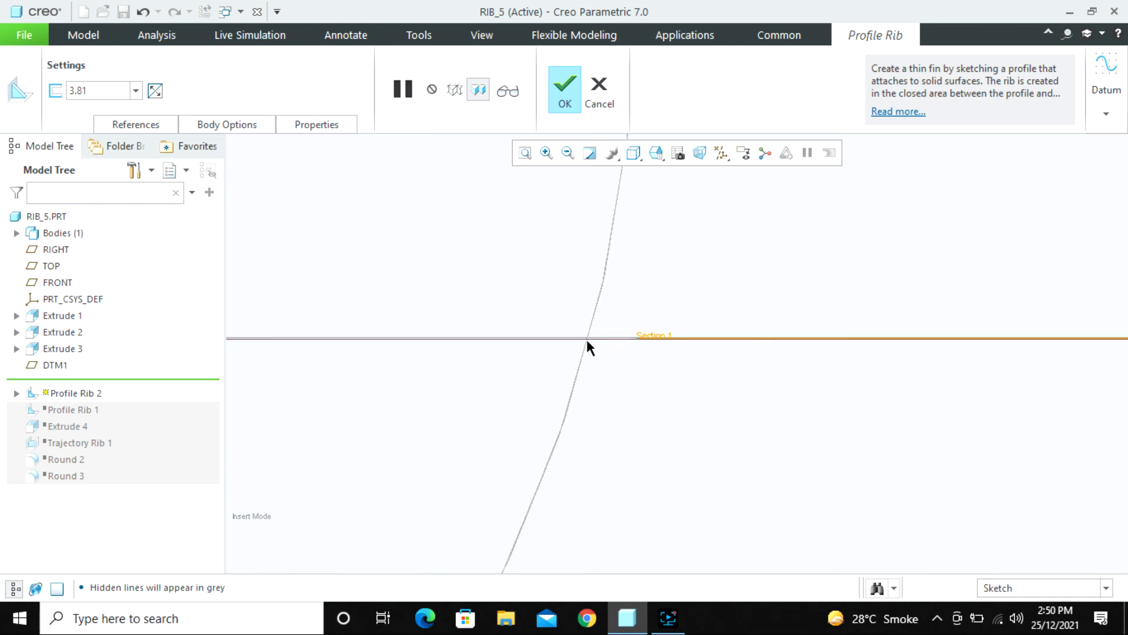
scroll(586, 341, "up", 6)
scroll(768, 345, "down", 4)
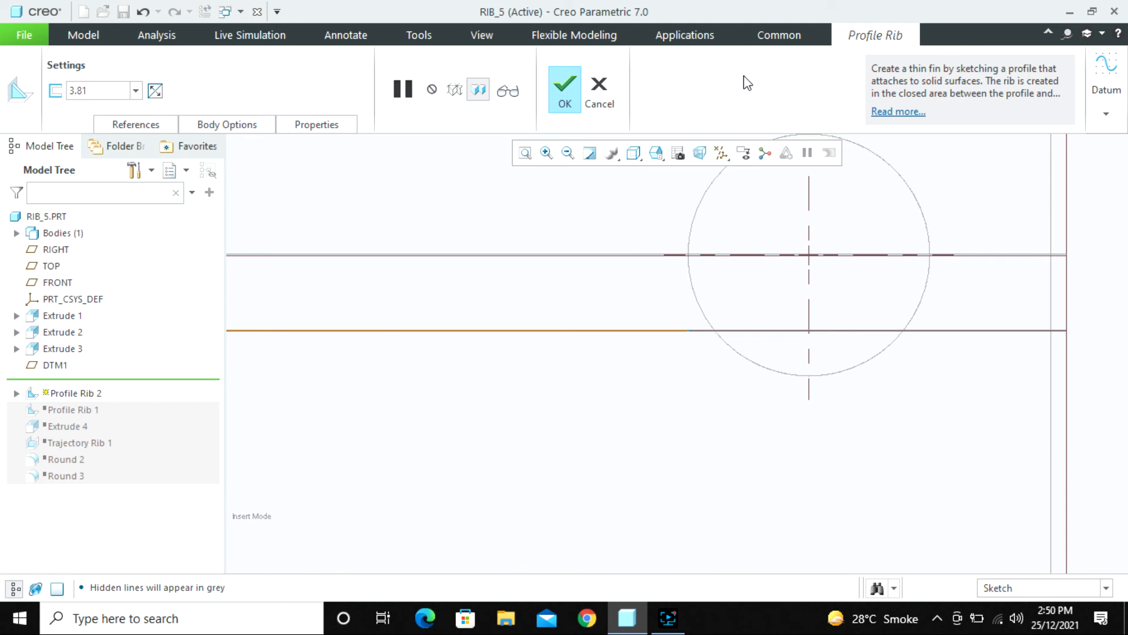
- Discard the profile rib without creating it and delete the datum plane offset from FRONT
left_click(604, 91)
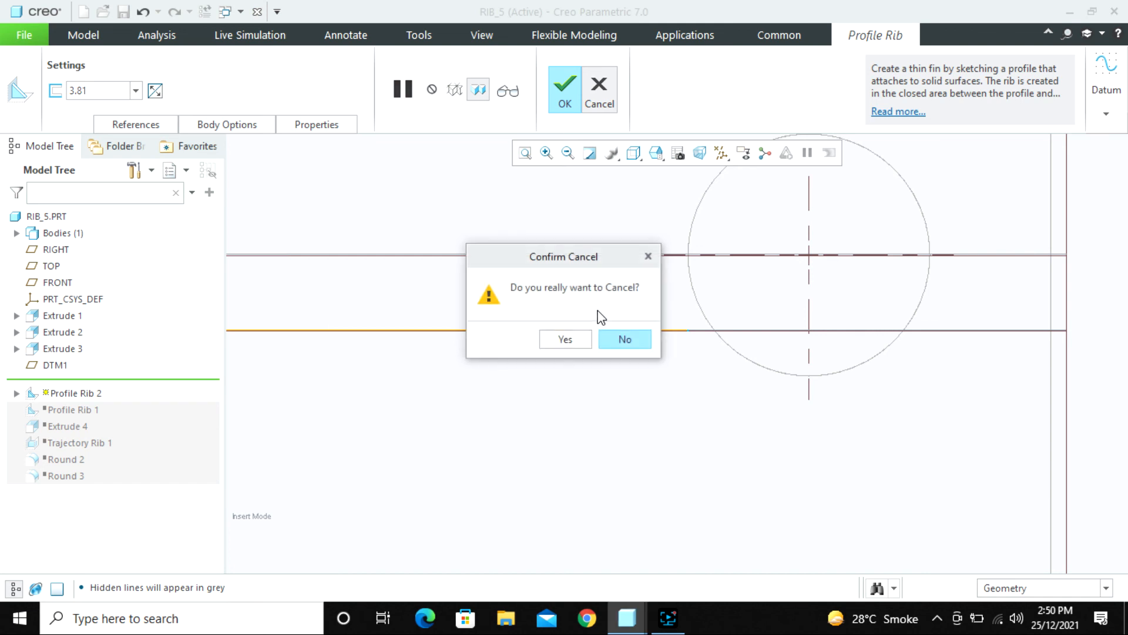
left_click(571, 344)
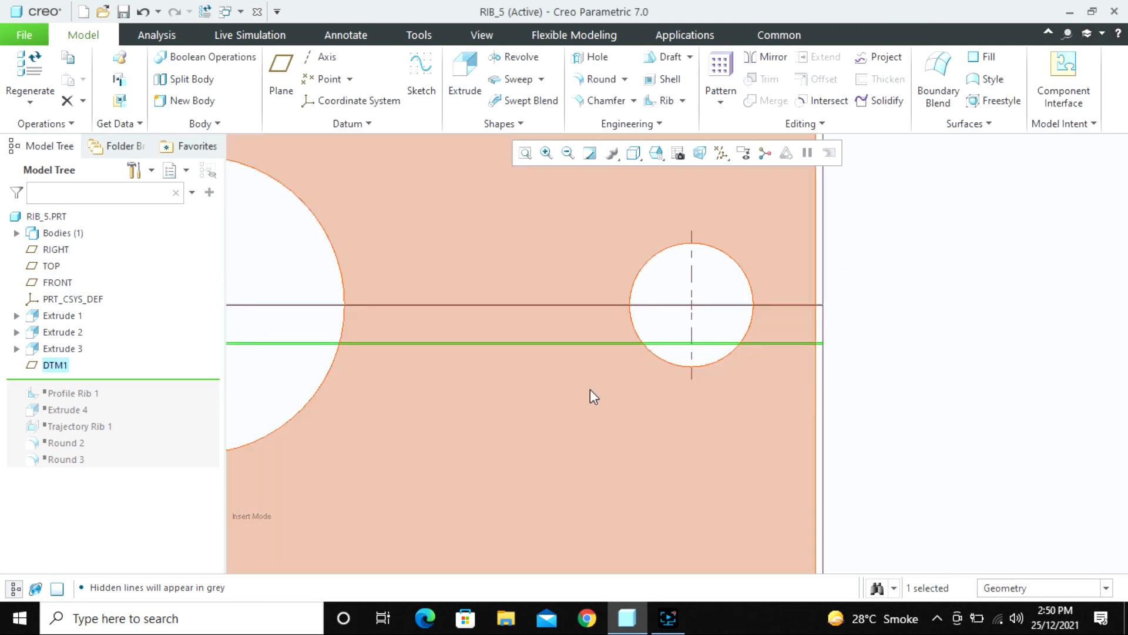
middle_click_drag(592, 396, 575, 349)
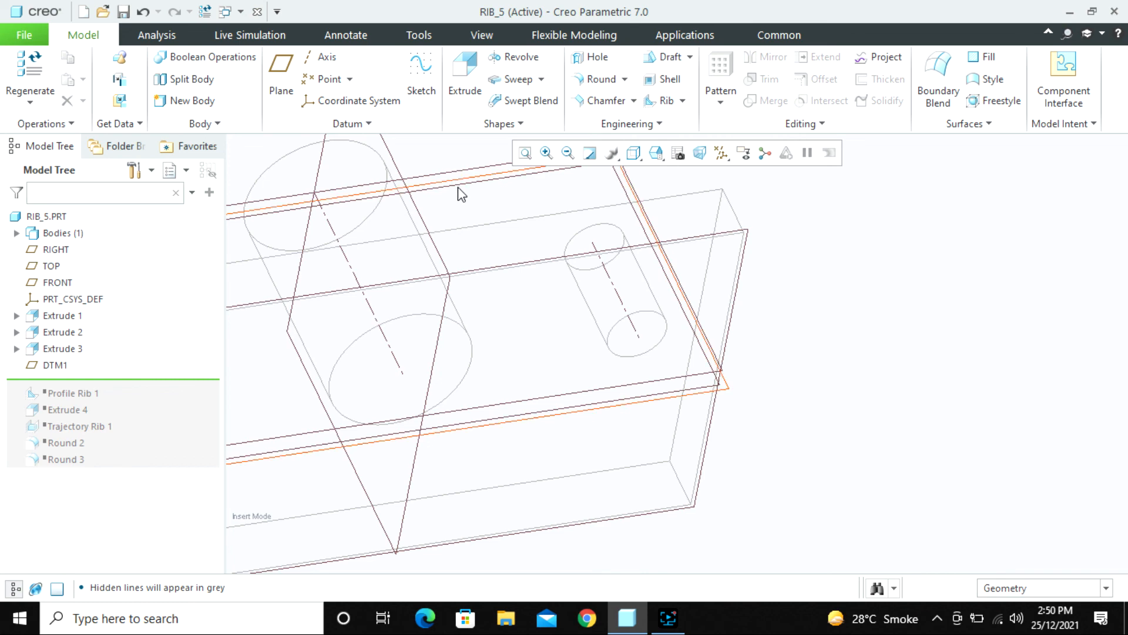
left_click(457, 186)
key("Delete")
left_click(521, 330)
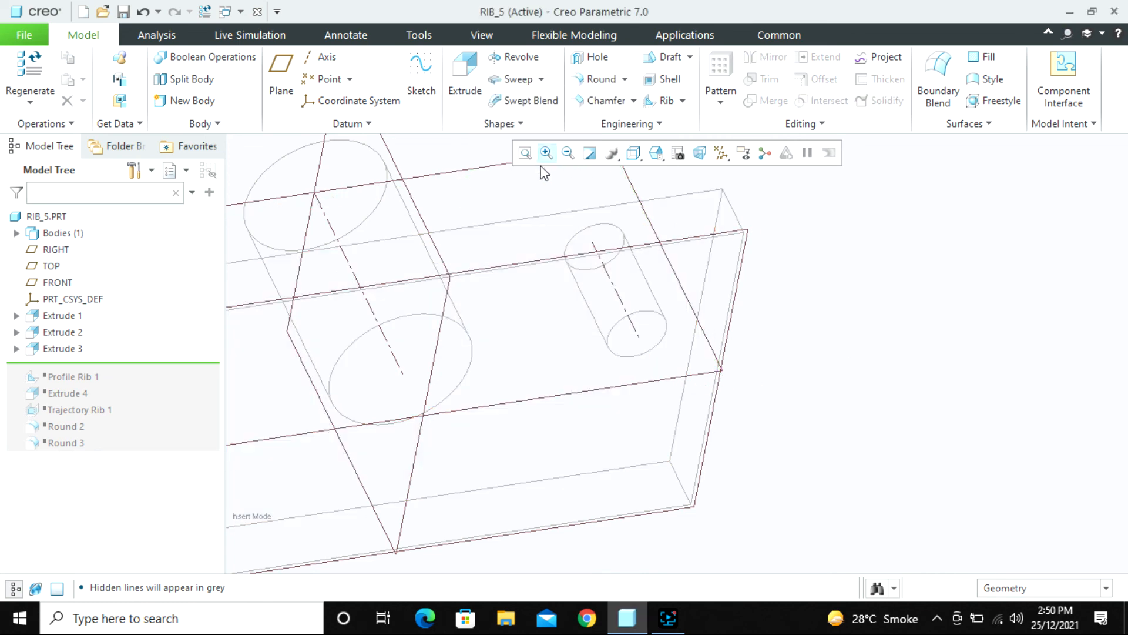
- Inspect the section sketch of the short cylinder's extrude, leaving the sketch and the feature without edits
left_click(639, 307)
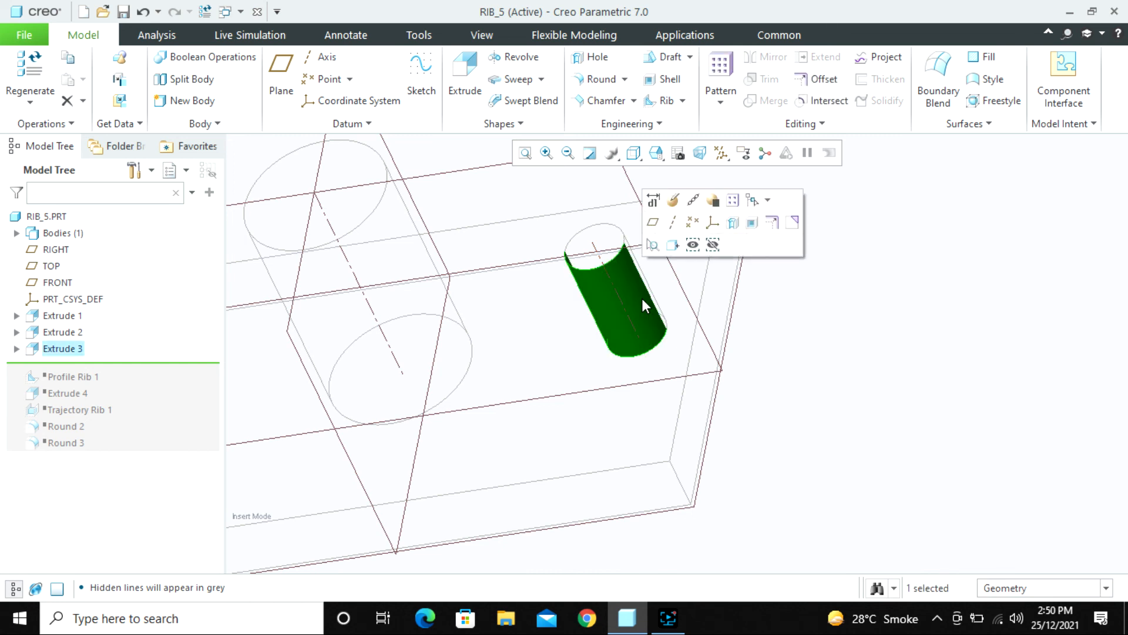
left_click(673, 200)
left_click(132, 125)
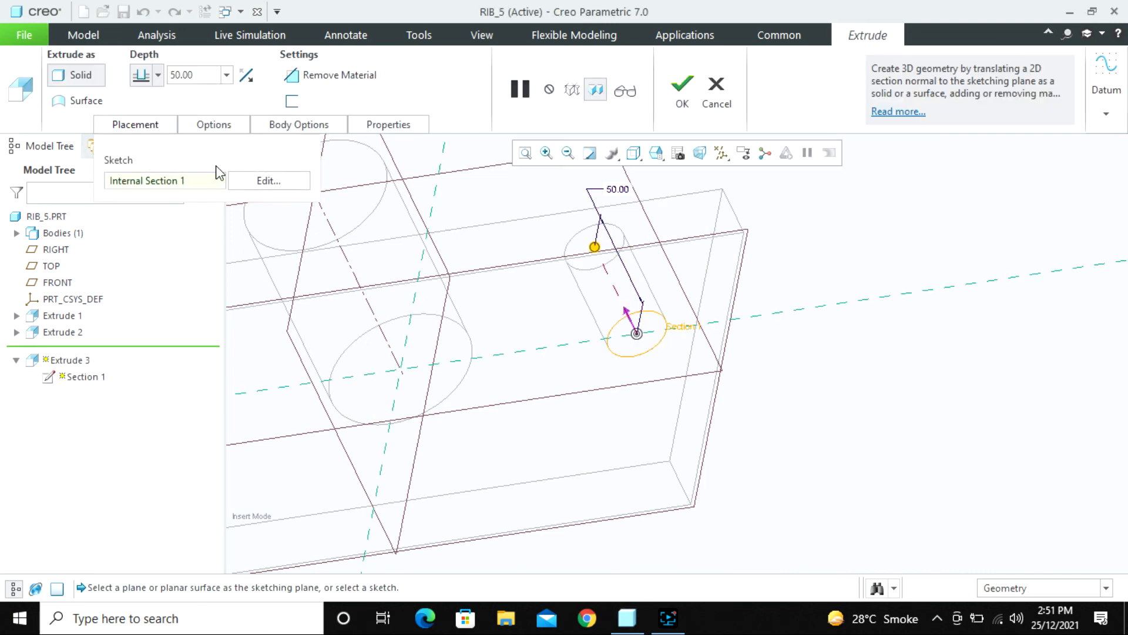
left_click(259, 179)
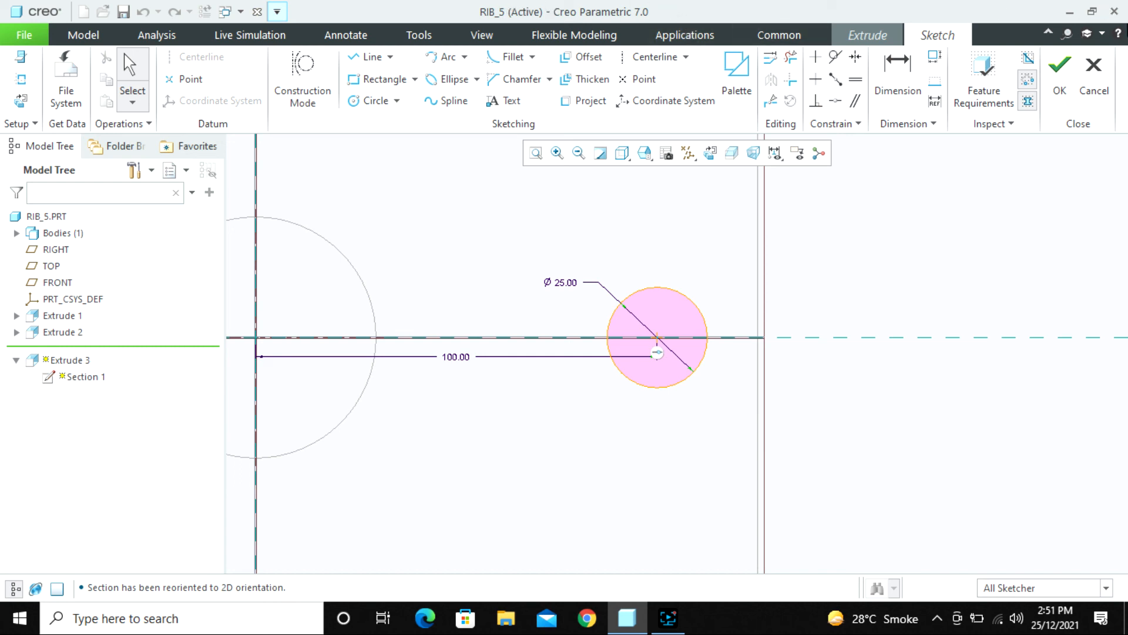
left_click(1094, 76)
left_click(625, 343)
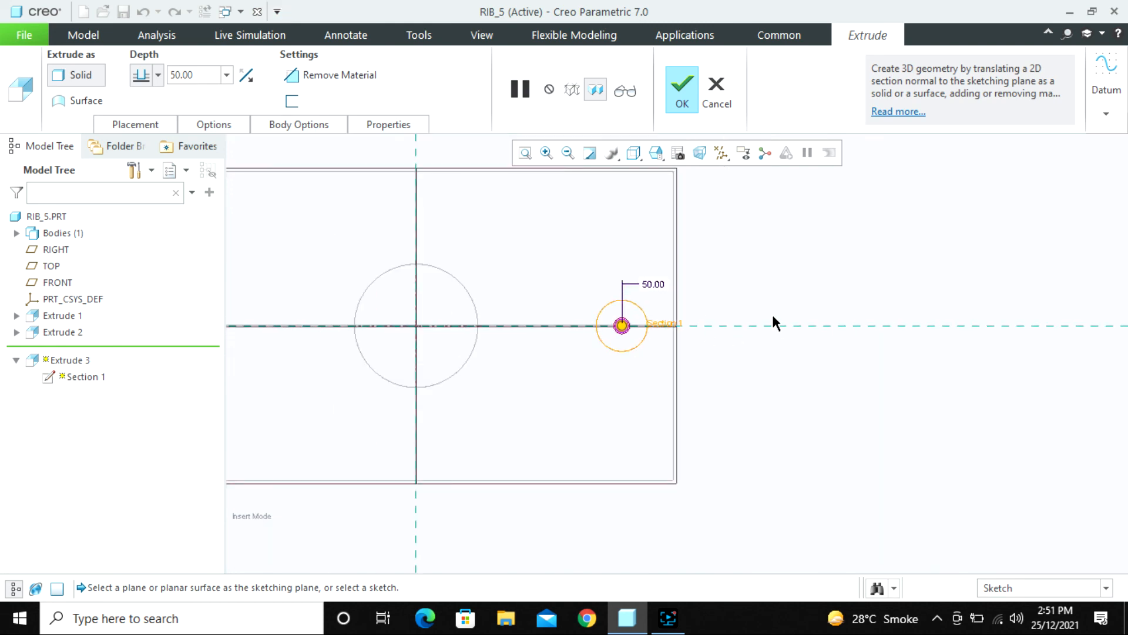
middle_click(771, 313)
- Return the model to its default orientation and switch the display to Shading With Edges
middle_click_drag(761, 347, 744, 324)
key("ctrl+d")
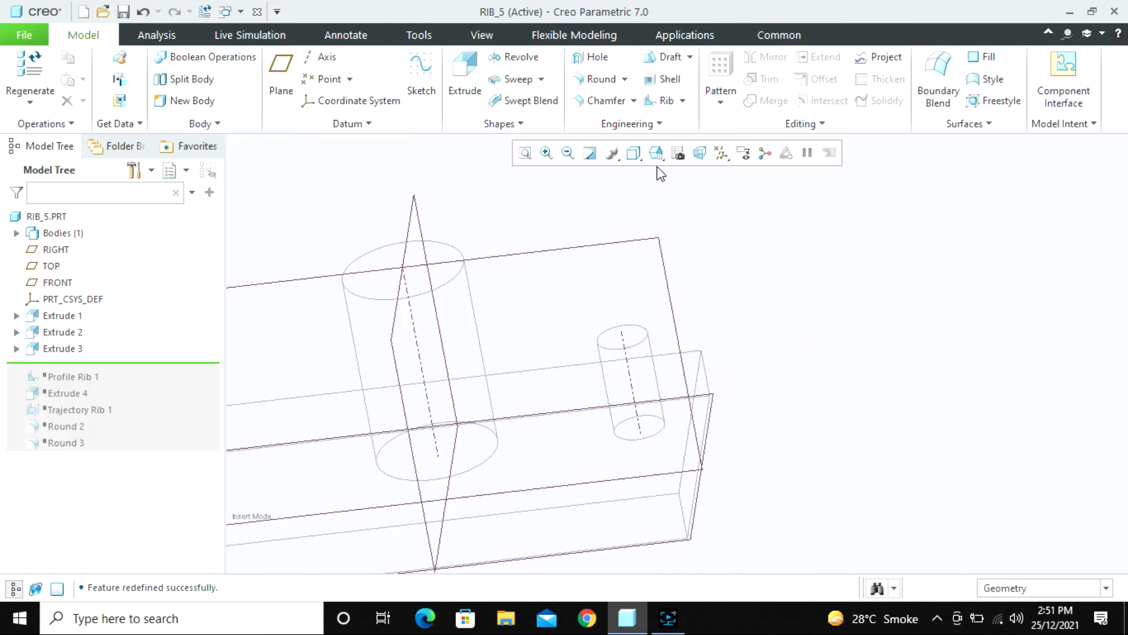
left_click(634, 154)
left_click(647, 192)
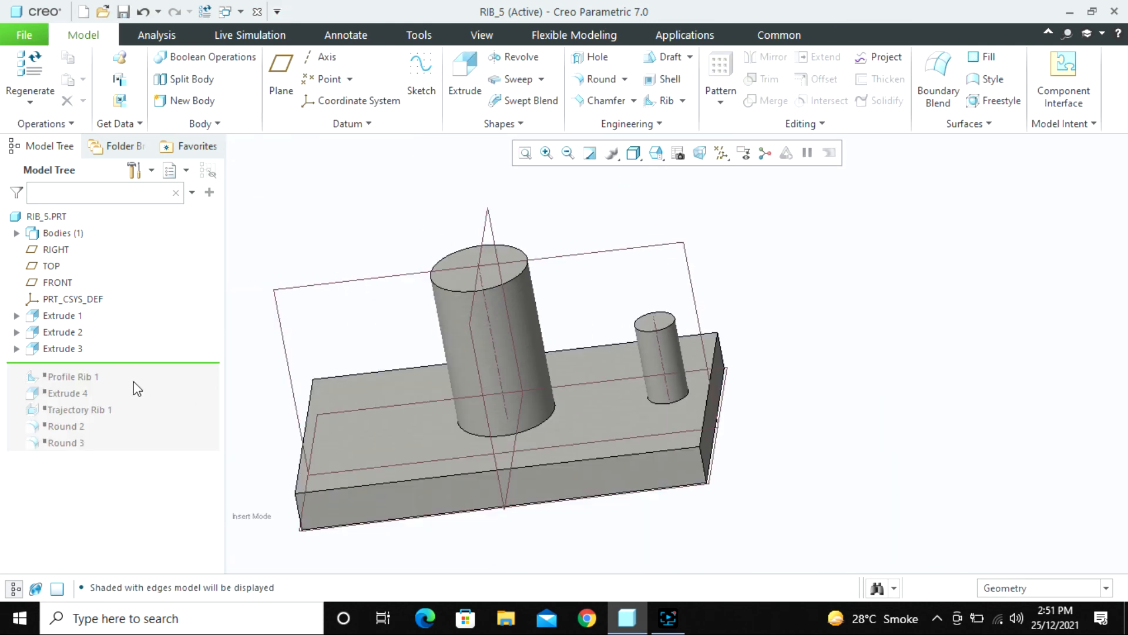
- Move the feature insertion point below Trajectory Rib 1 to restore Profile Rib 1, Extrude 4 and Trajectory Rib 1, and examine both ribs
left_click_drag(112, 364, 114, 388)
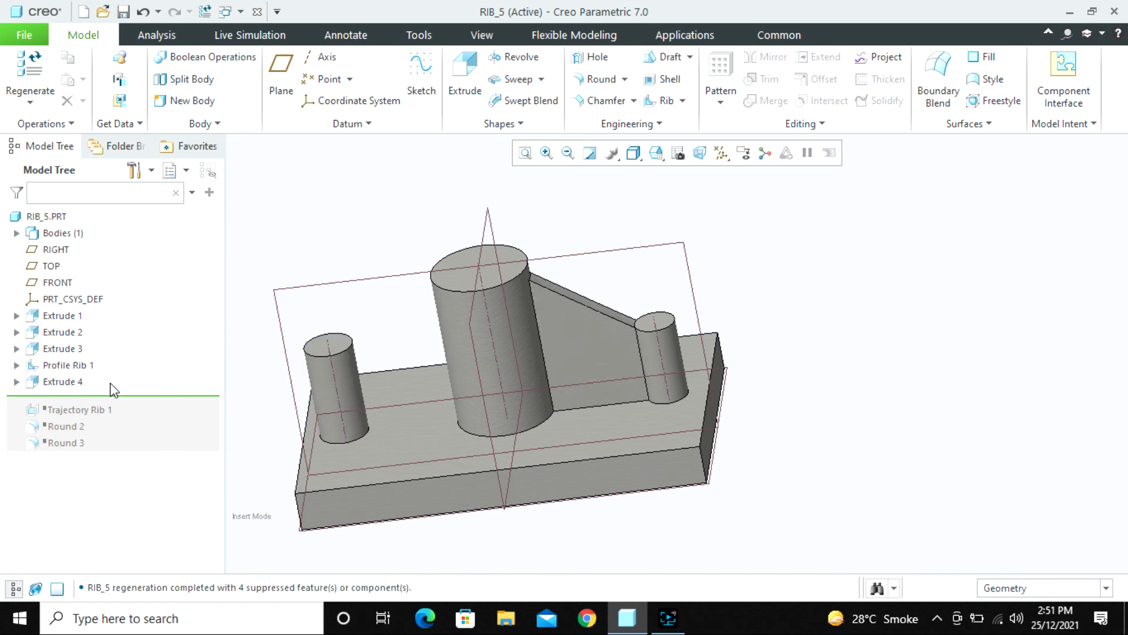
left_click(75, 366)
left_click(73, 382)
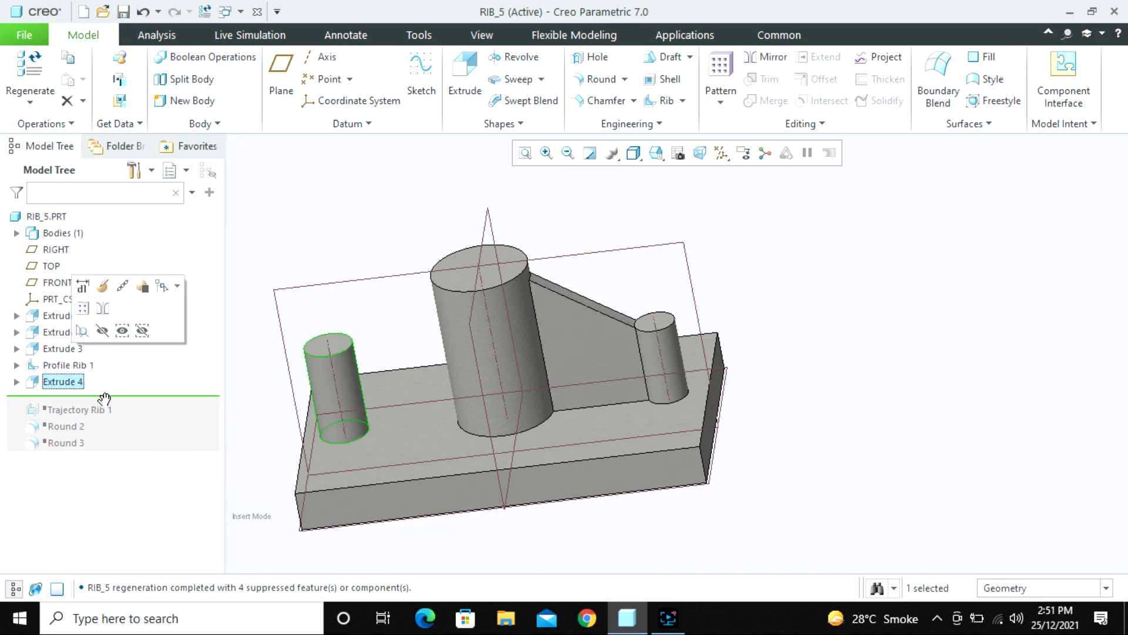
left_click_drag(104, 396, 109, 420)
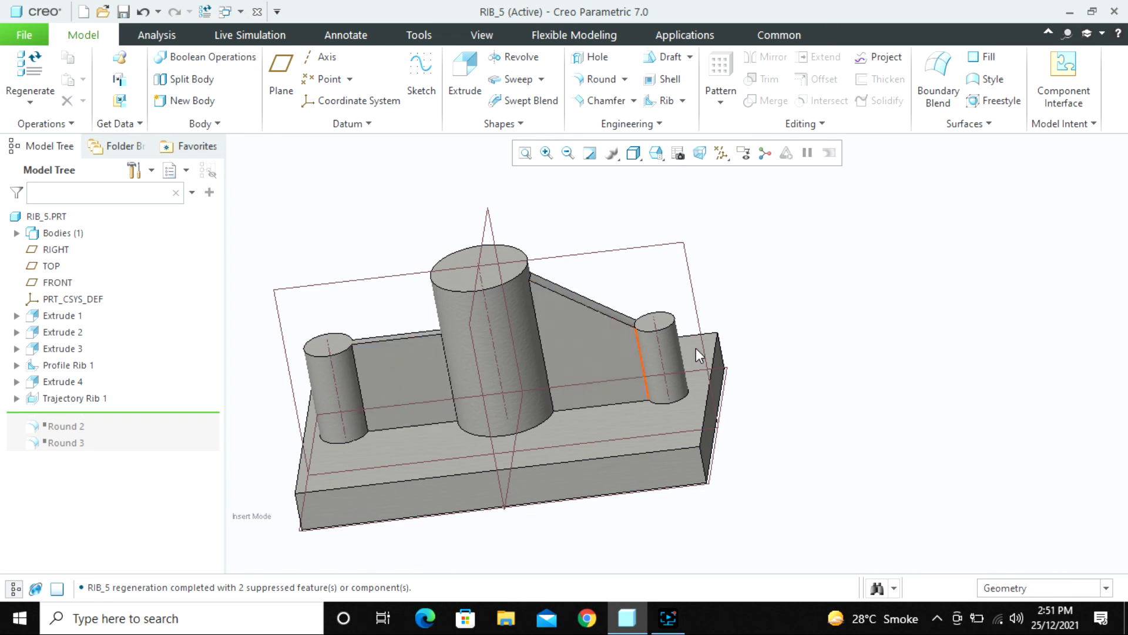
middle_click_drag(696, 349, 756, 339)
scroll(773, 312, "up", 2)
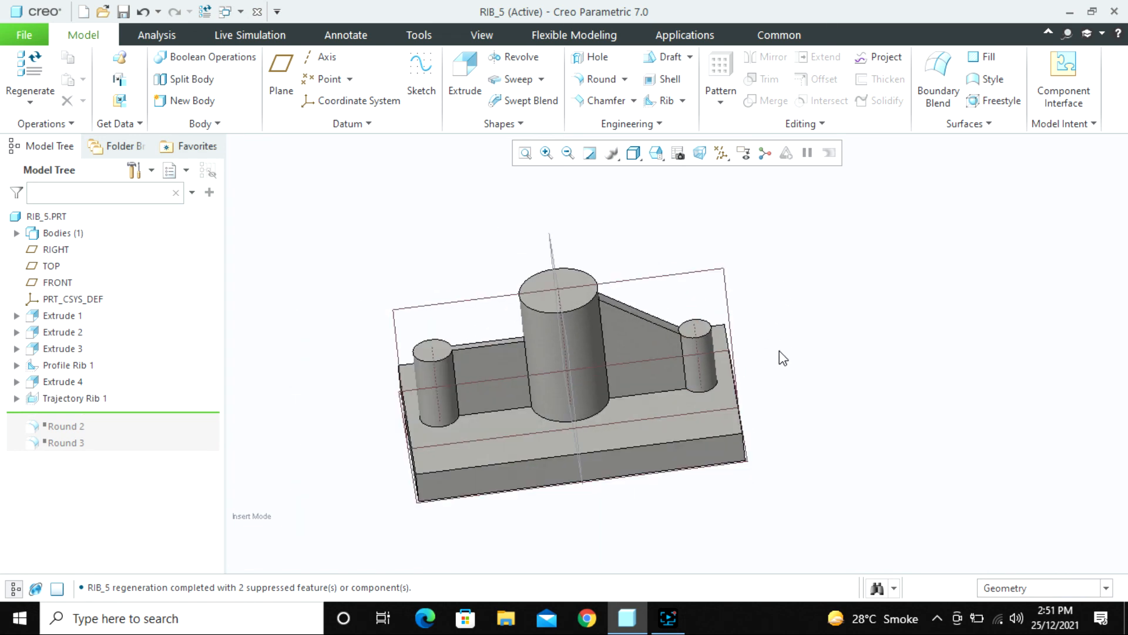
scroll(780, 352, "down", 2)
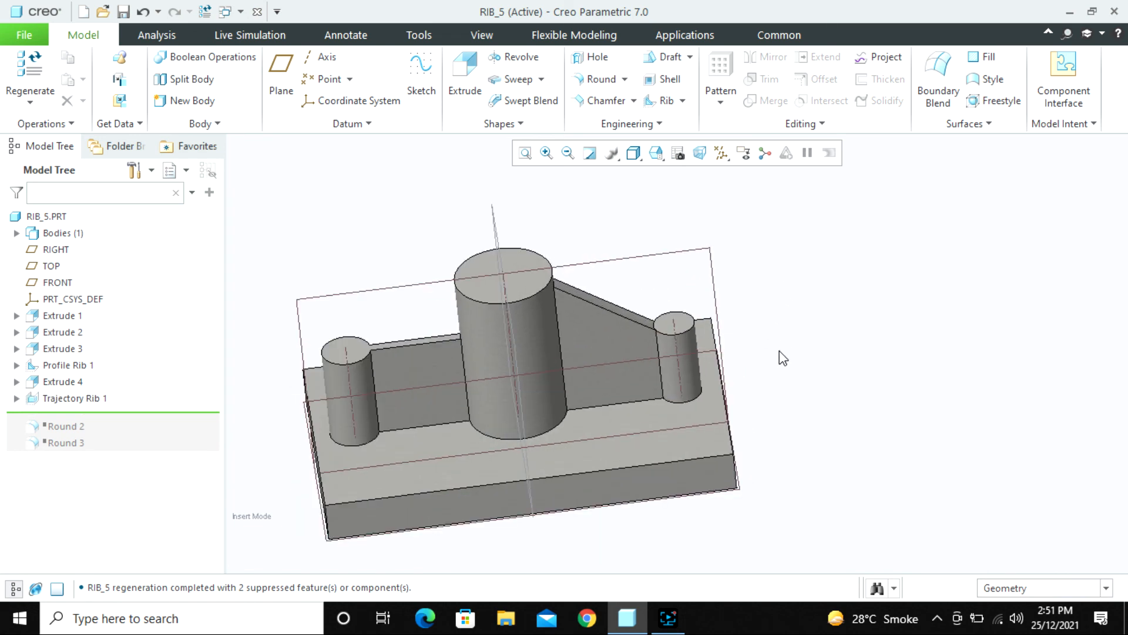
- Move the feature insertion point to the end of the model tree to restore Round 2 and Round 3
left_click(436, 369)
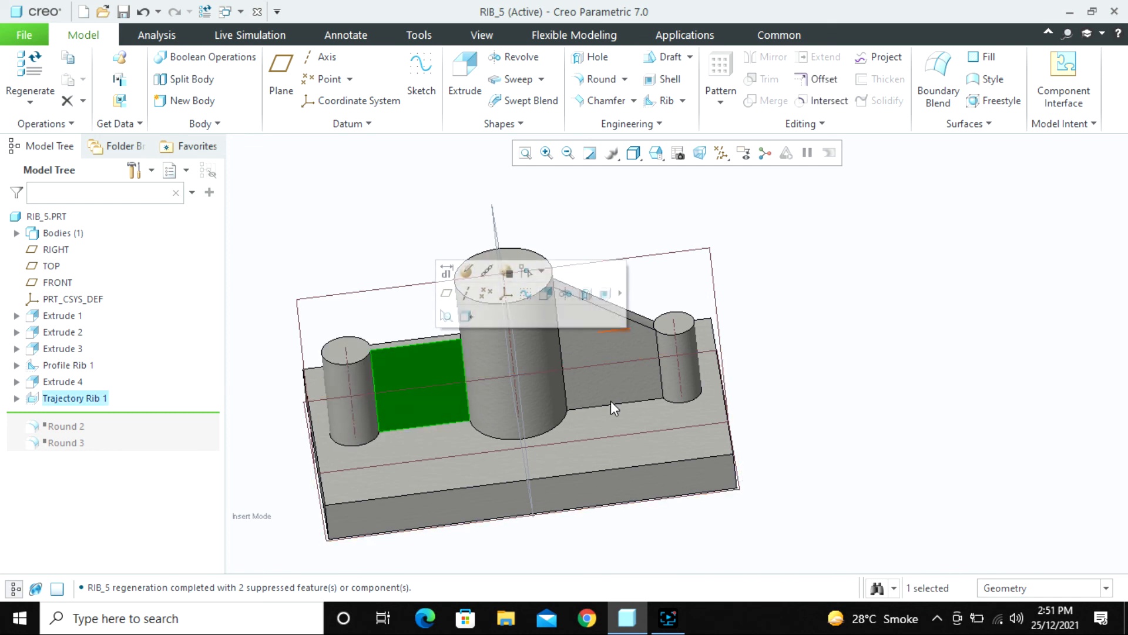
left_click(619, 354)
left_click(827, 310)
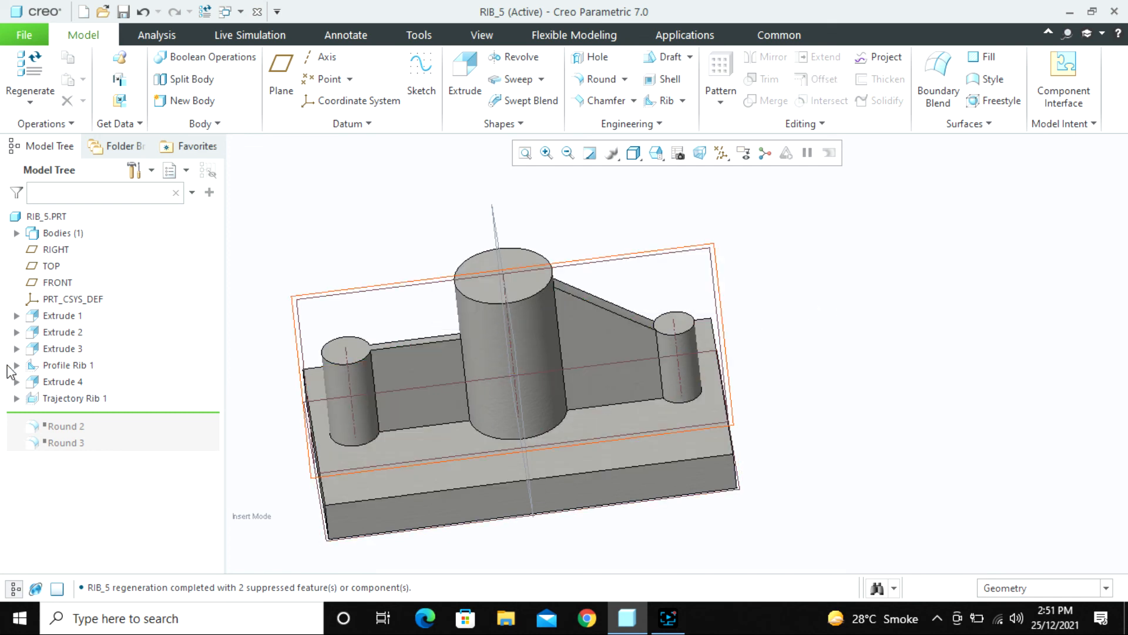
left_click_drag(129, 432, 129, 450)
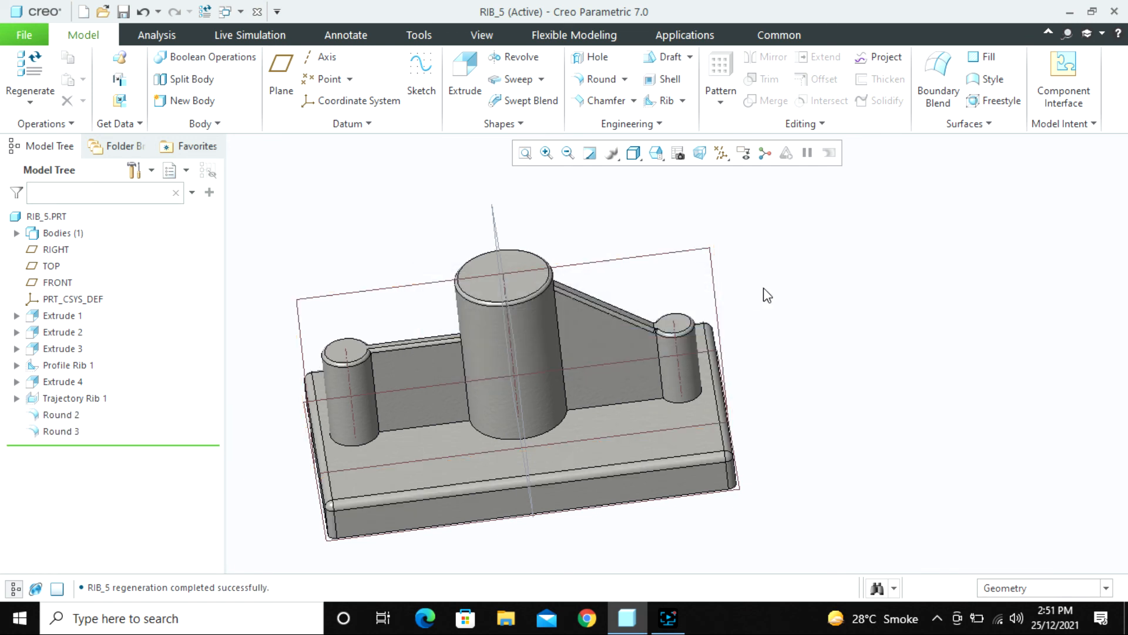
- Apply the beige metal appearance from the std-metals.dmt library to the whole RIB_5 part
left_click(481, 35)
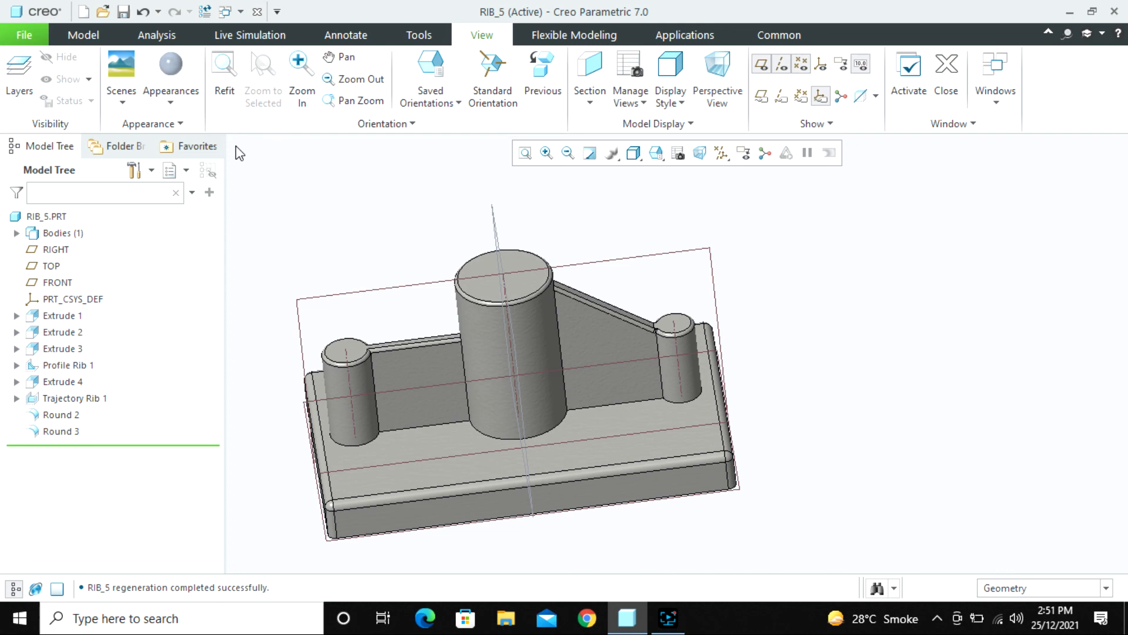
left_click(171, 101)
scroll(247, 388, "down", 1)
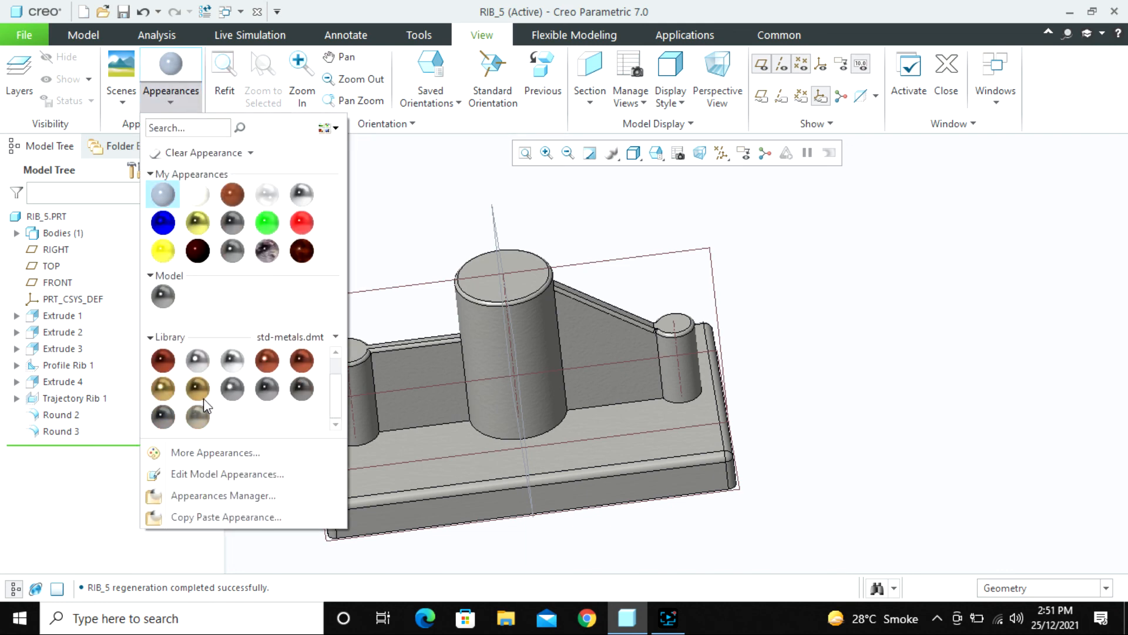
left_click(197, 415)
left_click(47, 217)
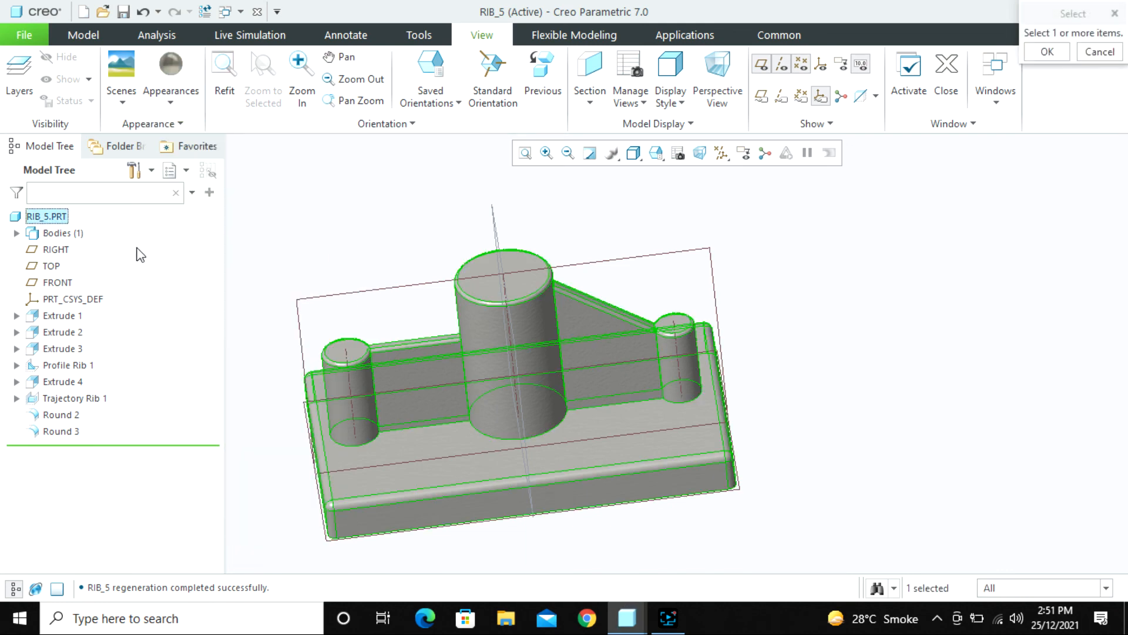
middle_click(308, 246)
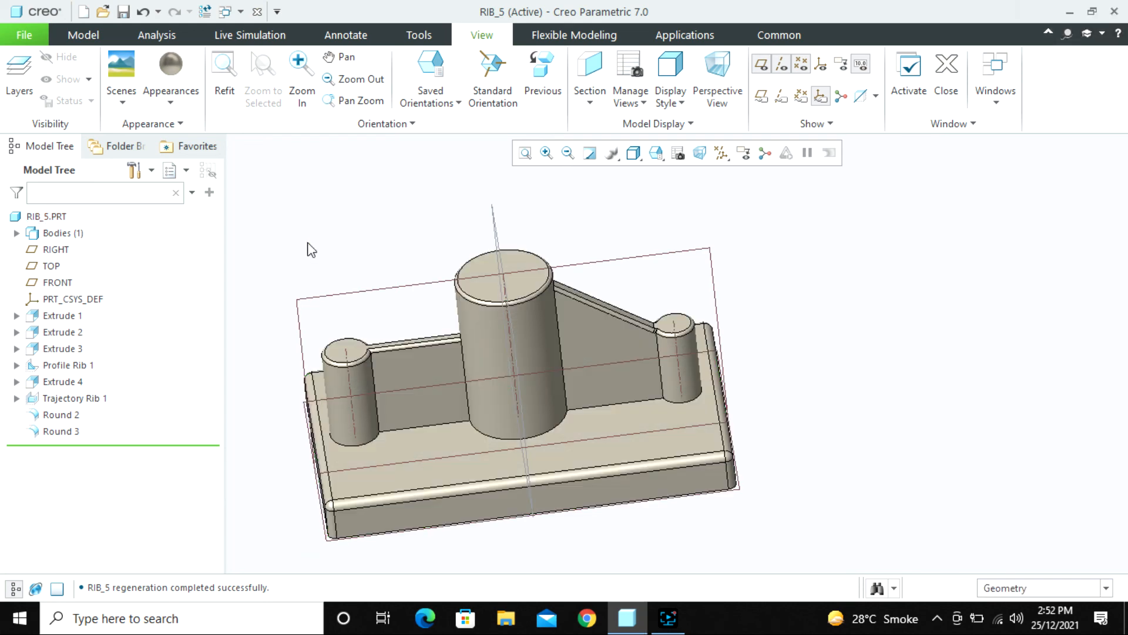
- Save the RIB_5 part and close its window
middle_click_drag(734, 312, 713, 302)
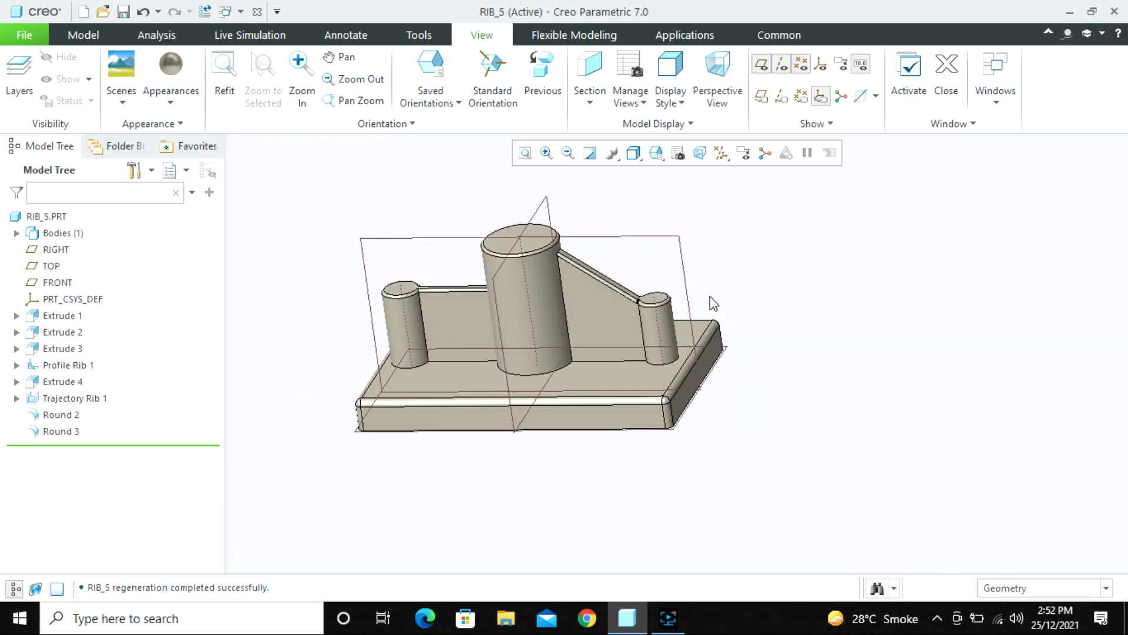
key("ctrl+s")
left_click(259, 12)
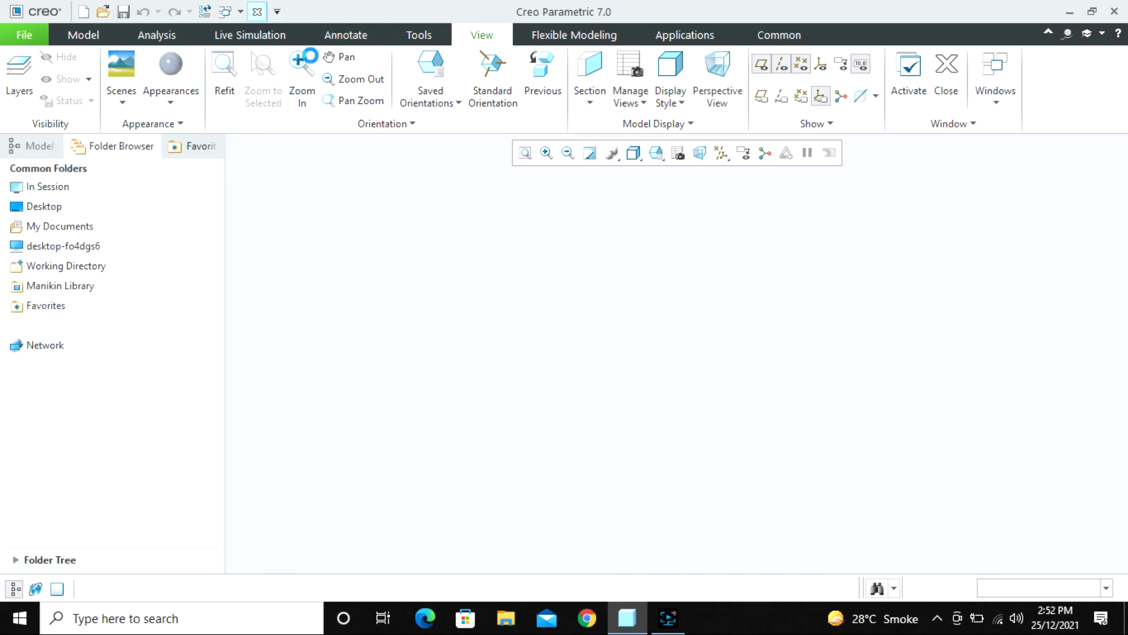
left_click(668, 617)
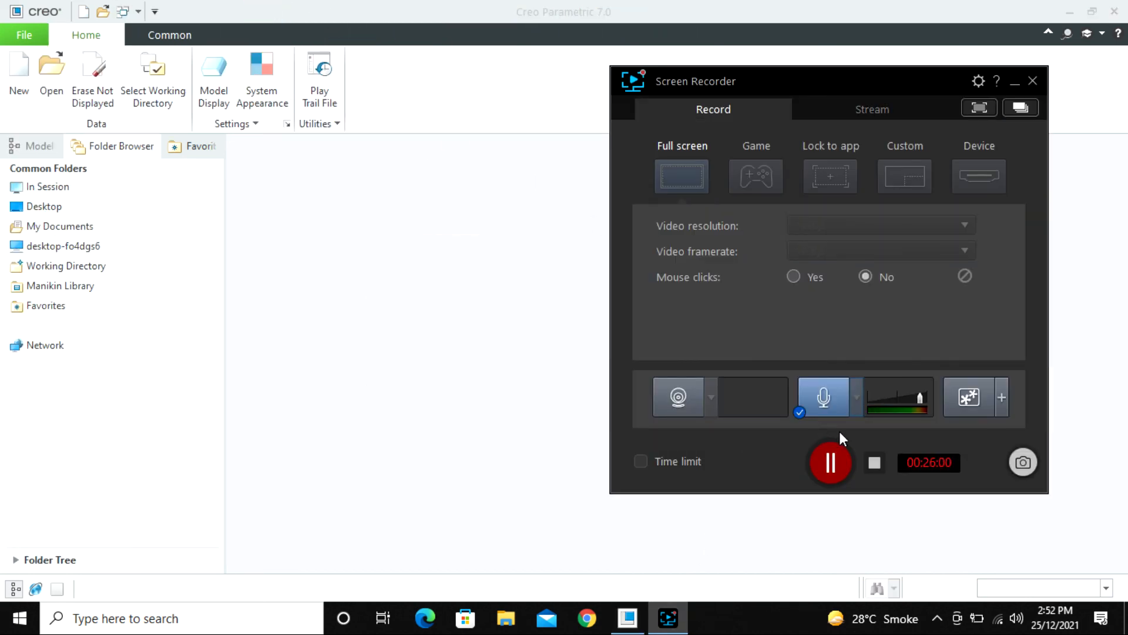